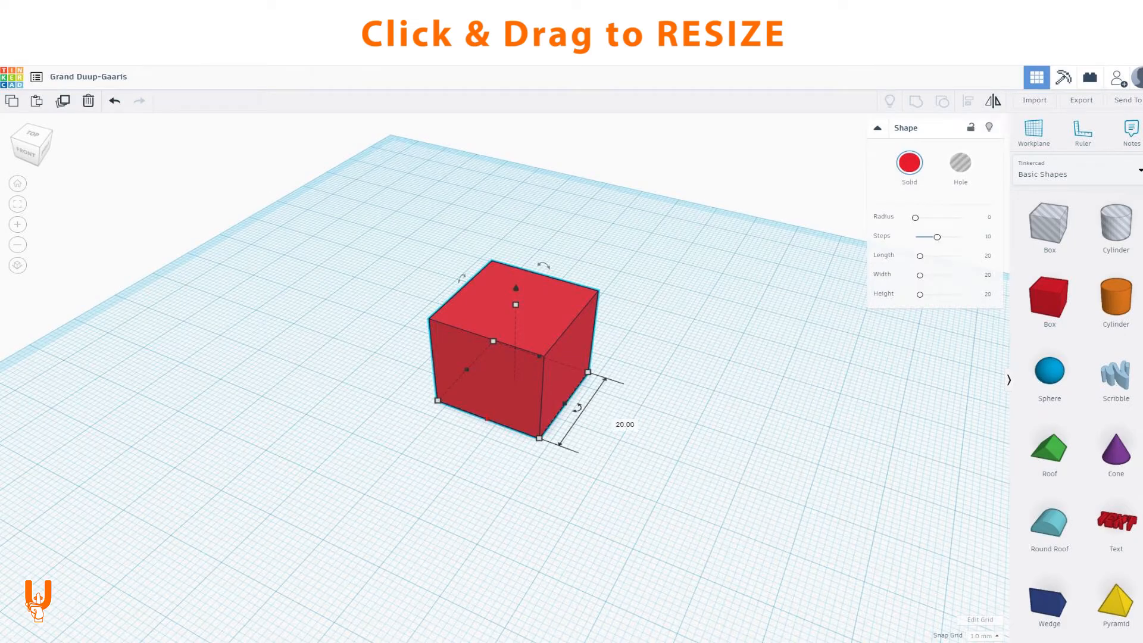
- Try stretching the red box to 43 mm along one horizontal direction, and undo the resize
{"action": "left_click_drag", "start_coordinate": [565, 405], "coordinate": [692, 448]}
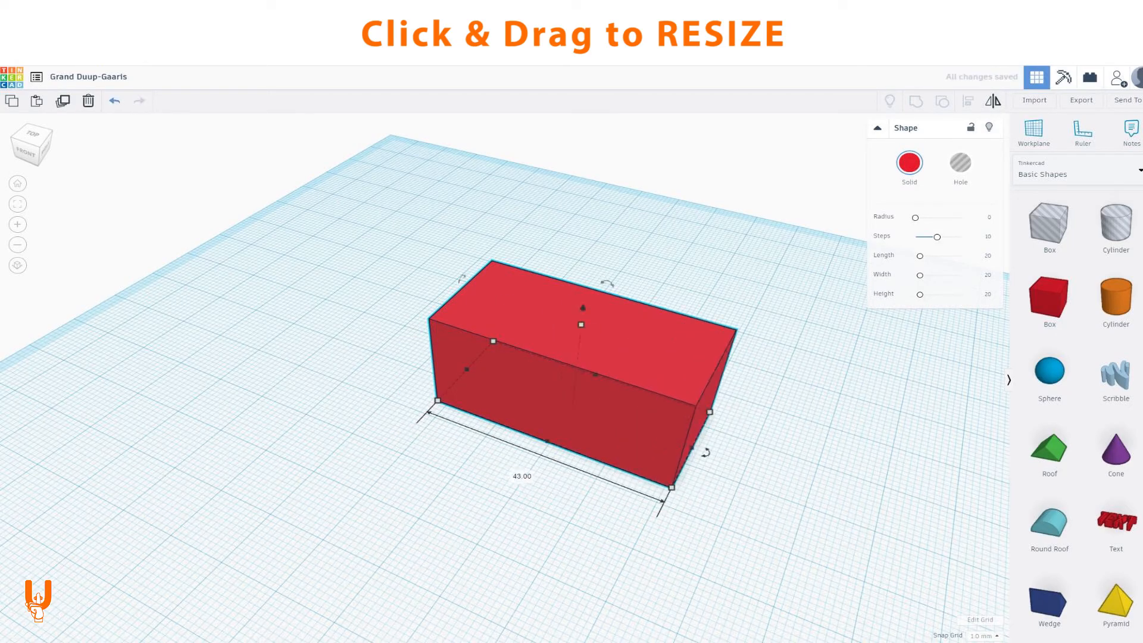
{"action": "left_click", "coordinate": [115, 101]}
{"action": "left_click", "coordinate": [115, 101]}
{"action": "left_click", "coordinate": [114, 101]}
{"action": "left_click", "coordinate": [114, 100]}
{"action": "key", "text": "ctrl+z"}
{"action": "key", "text": "ctrl+z"}
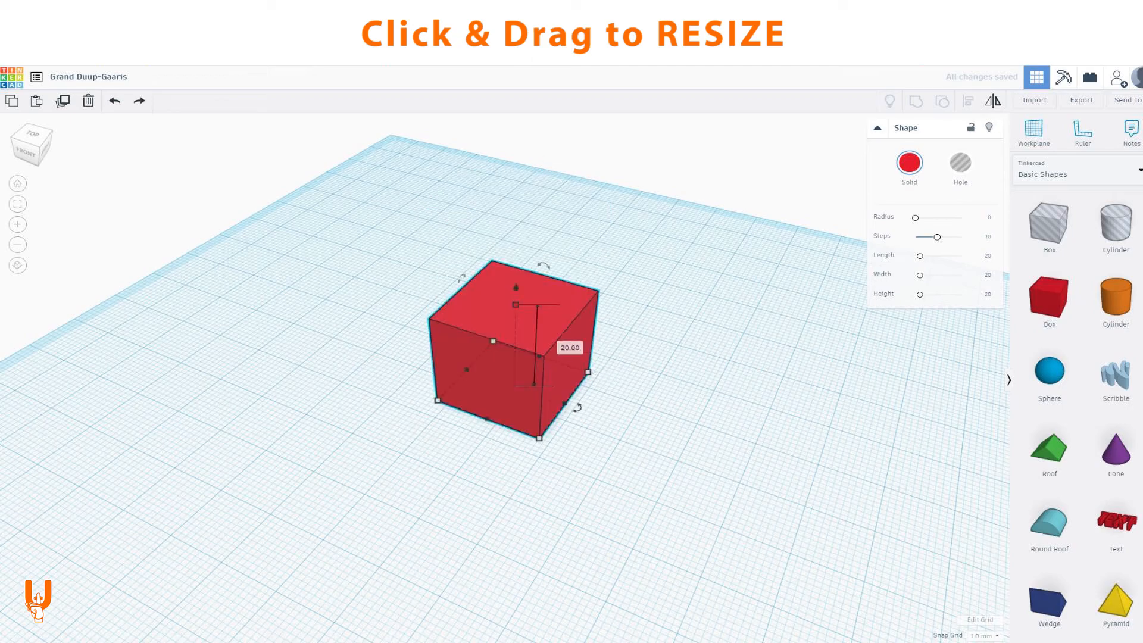
- Try scaling the red box proportionally to a height of 24 mm, and undo the scaling
{"action": "key", "text": "ctrl+z"}
{"action": "key", "text": "ctrl+z"}
{"action": "key", "text": "ctrl+z"}
{"action": "key", "text": "ctrl+z"}
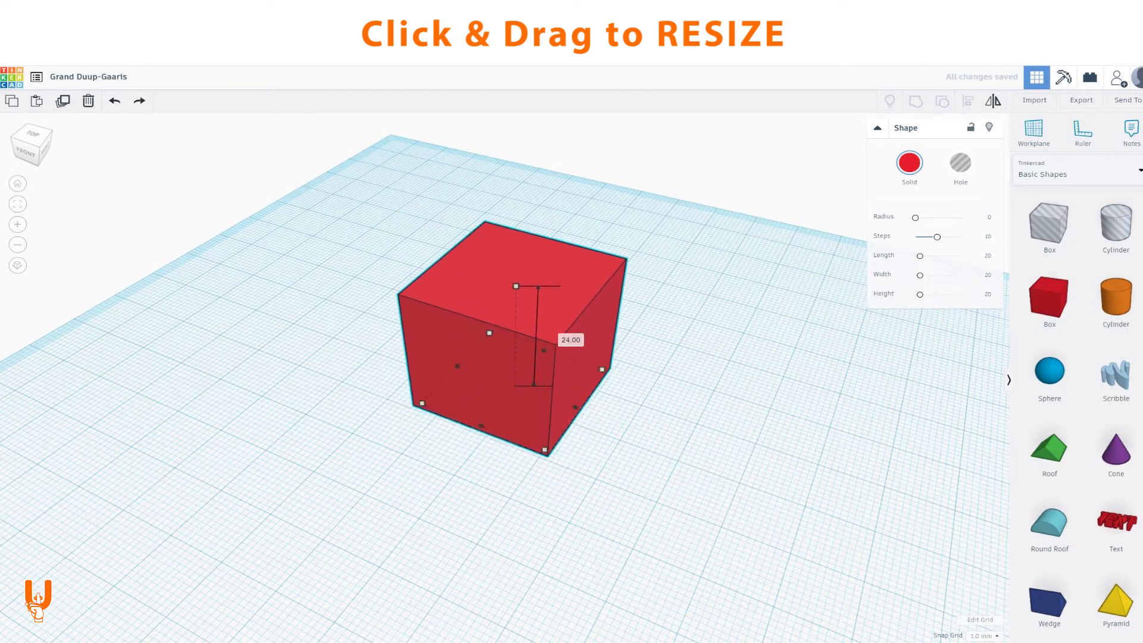
{"action": "key", "text": "ctrl+z"}
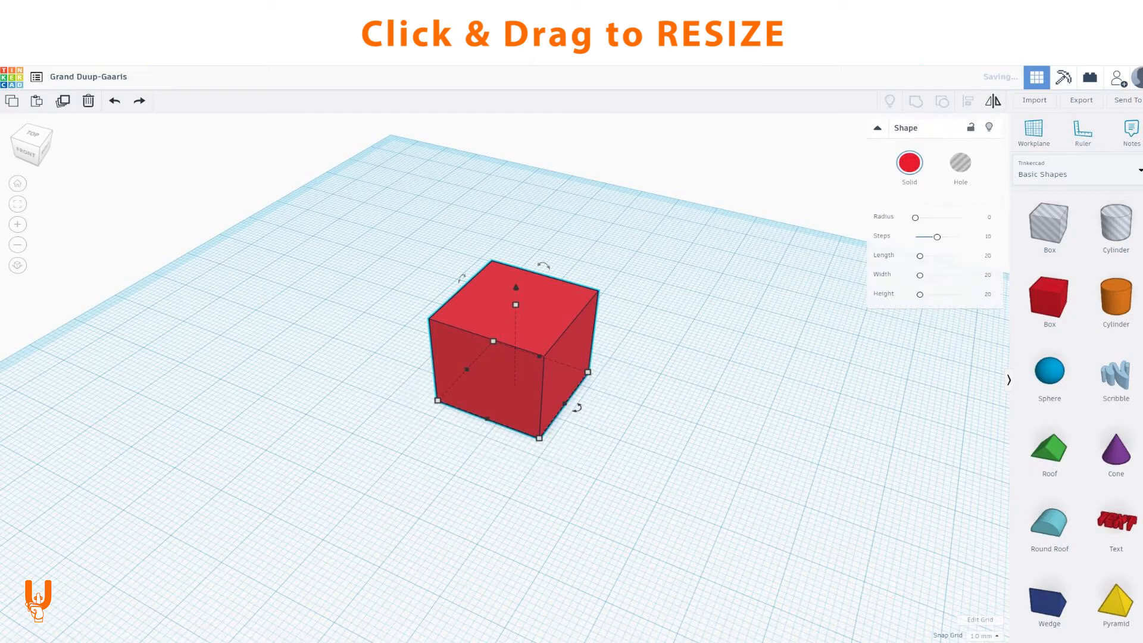
- Undo the red box's horizontal stretch, try raising the box vertically, and undo that as well
{"action": "scroll", "coordinate": [506, 357], "scroll_direction": "down", "scroll_amount": 4}
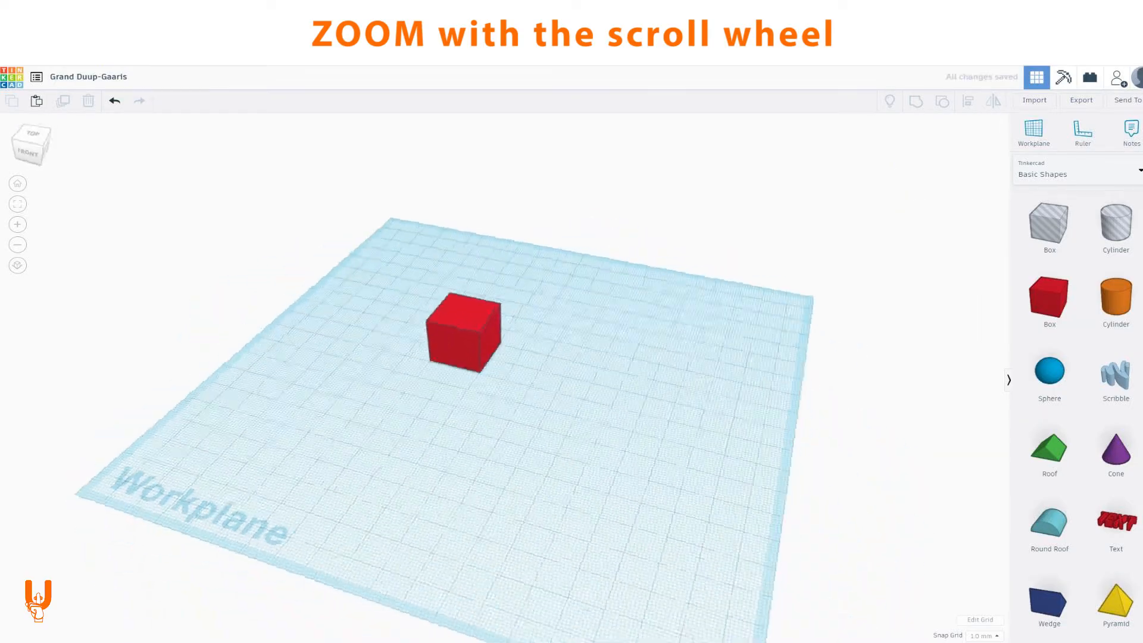
{"action": "scroll", "coordinate": [506, 381], "scroll_direction": "up", "scroll_amount": 3}
{"action": "mouse_move", "coordinate": [506, 381]}
{"action": "middle_mouse_down"}
{"action": "mouse_move", "coordinate": [494, 368]}
{"action": "mouse_move", "coordinate": [506, 351]}
{"action": "mouse_move", "coordinate": [522, 365]}
{"action": "middle_mouse_up"}
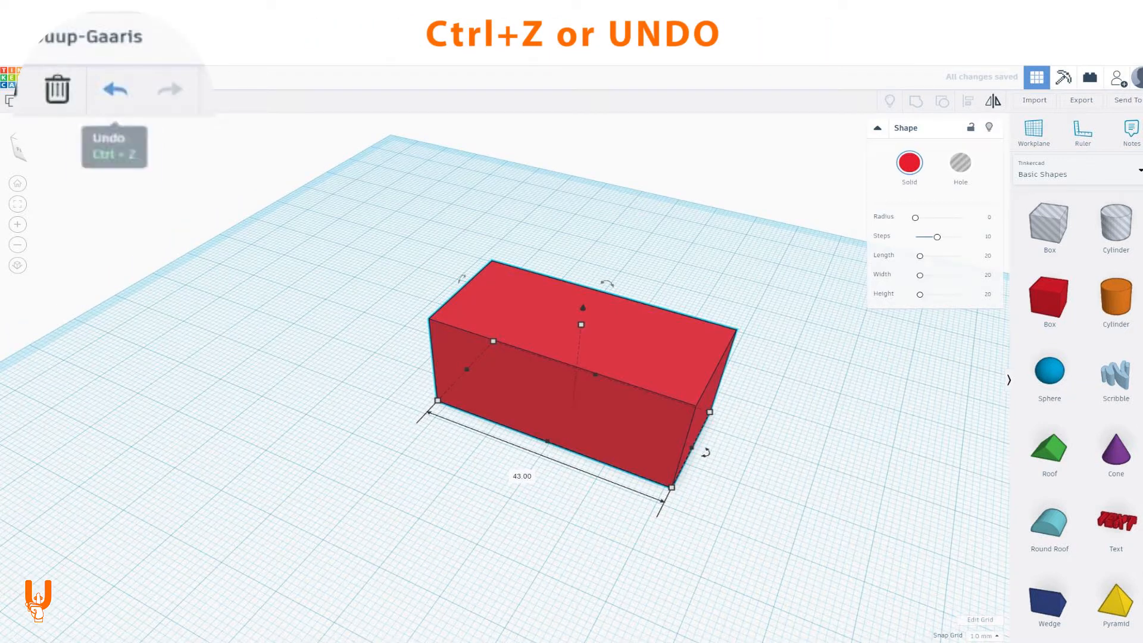
{"action": "key", "text": "ctrl+z"}
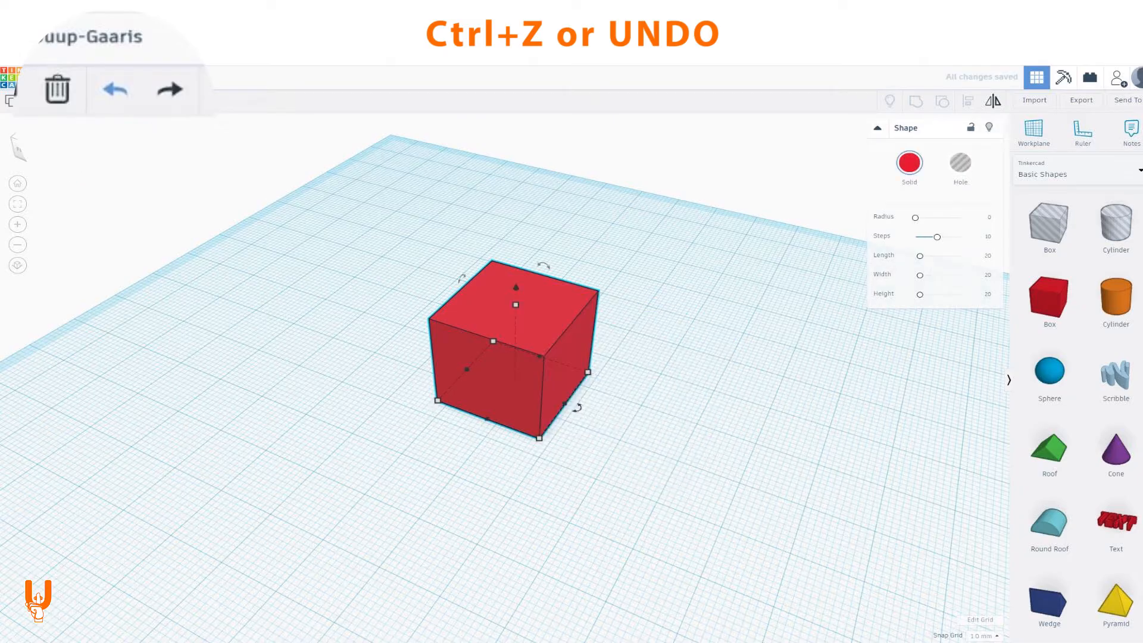
{"action": "left_click_drag", "start_coordinate": [519, 273], "coordinate": [518, 156]}
{"action": "key", "text": "ctrl+z"}
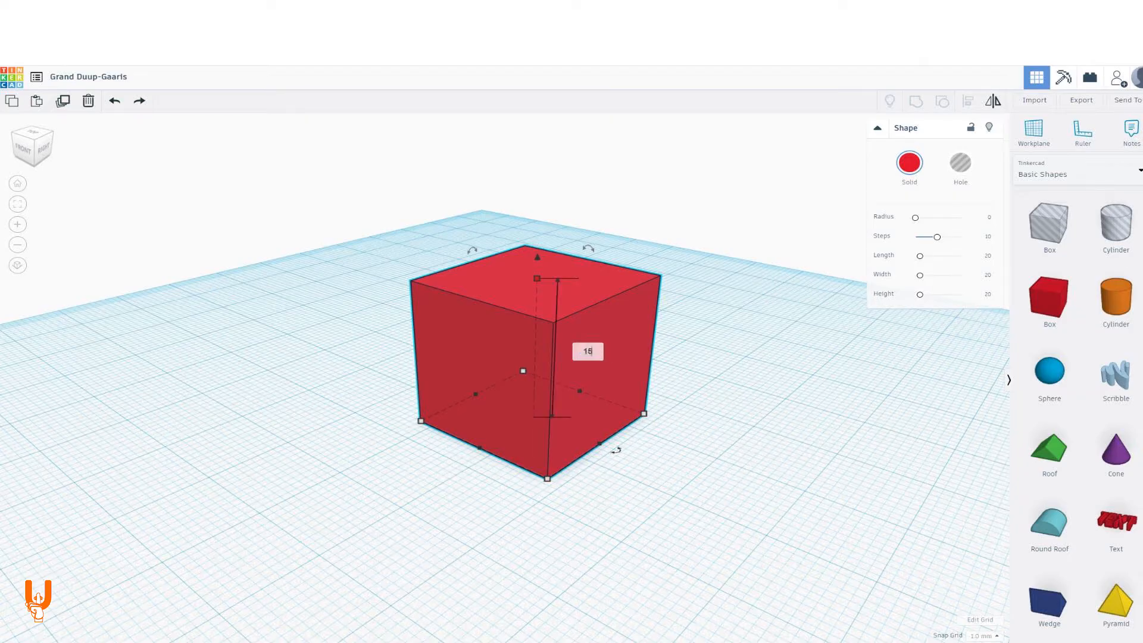
- Set the red box's height to 15 mm and enlarge its base
{"action": "key", "text": "Return"}
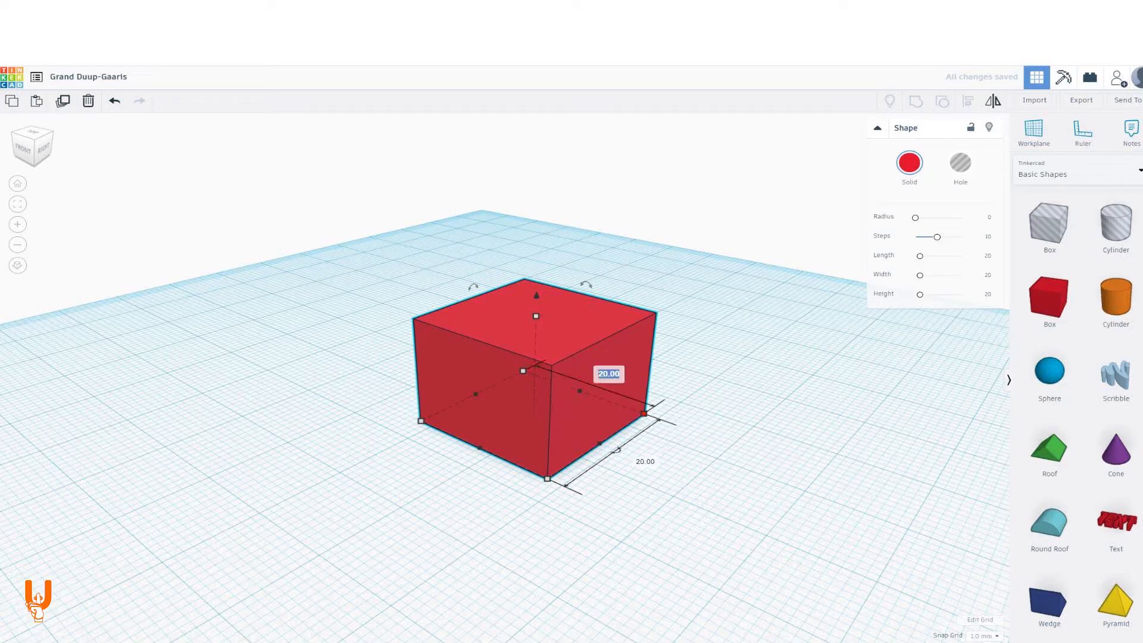
{"action": "key", "text": "Return"}
{"action": "key", "text": "Escape"}
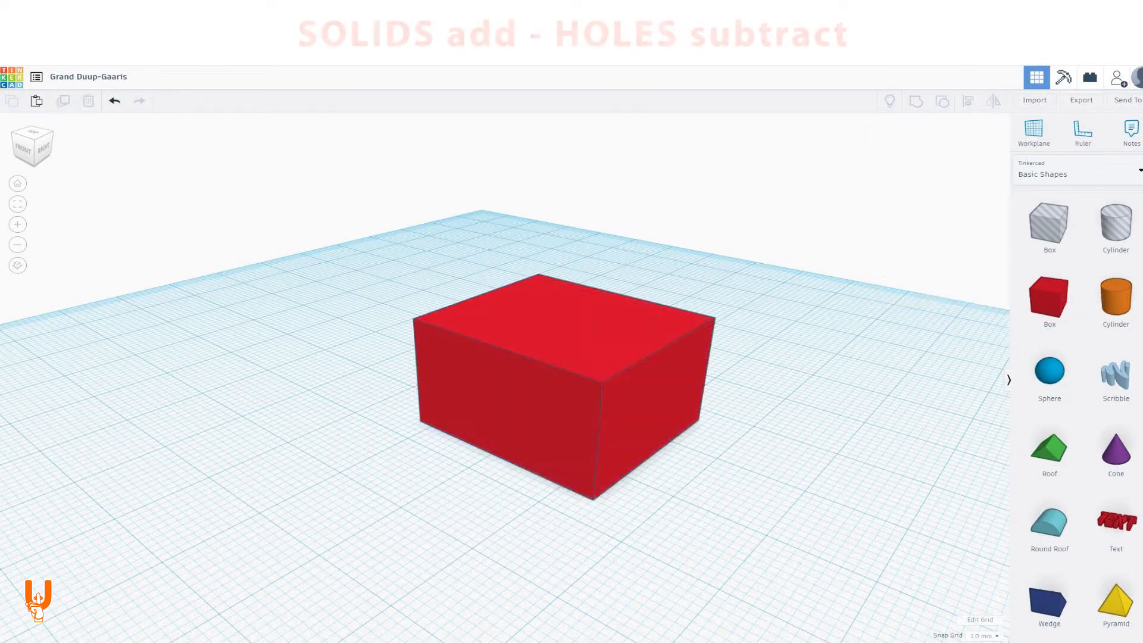
- Place a hole box on the workplane beside the red box and deselect it
{"action": "left_click_drag", "start_coordinate": [1049, 225], "coordinate": [262, 405]}
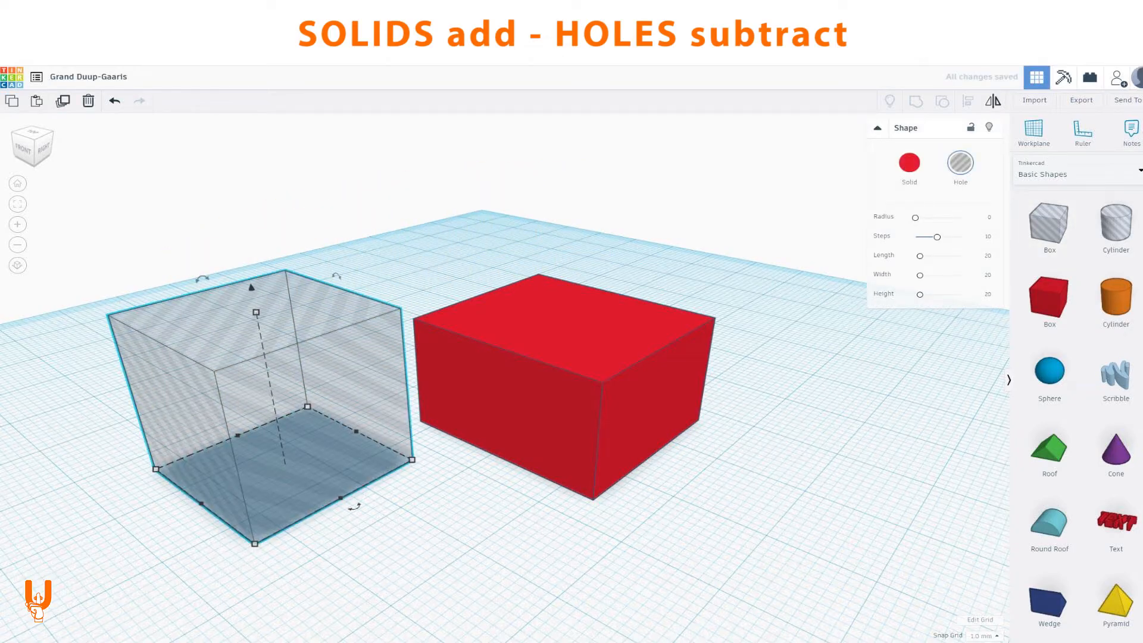
{"action": "mouse_move", "coordinate": [1049, 225]}
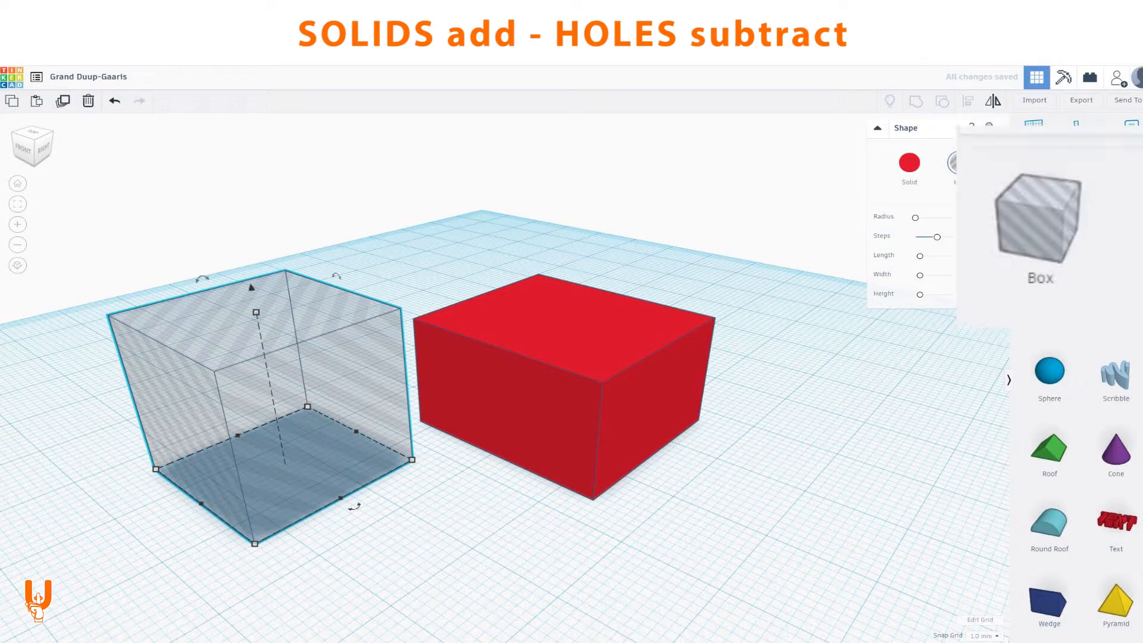
{"action": "key", "text": "Escape"}
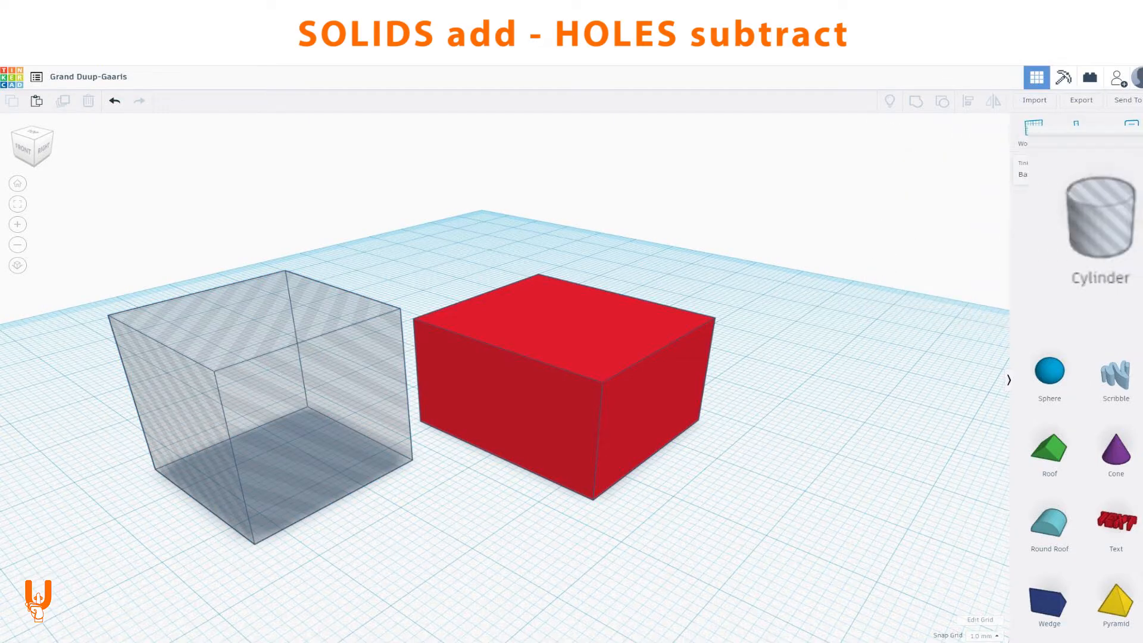
- Add another solid box behind the hole box, switch it between hole and solid, and delete it
{"action": "left_click_drag", "start_coordinate": [1050, 297], "coordinate": [322, 303]}
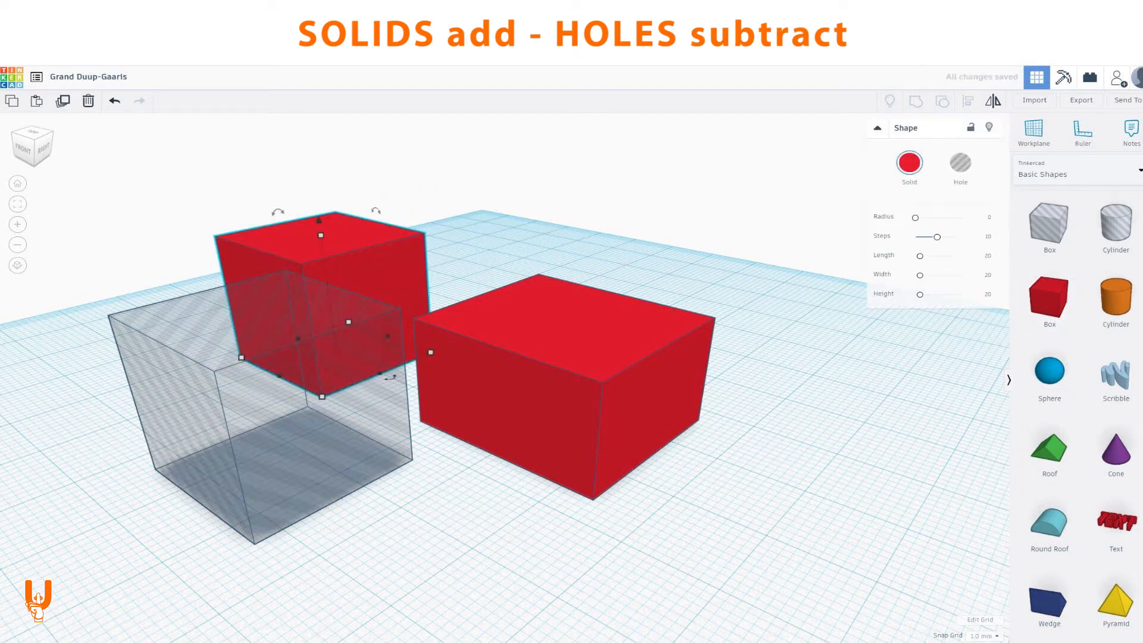
{"action": "key", "text": "h"}
{"action": "key", "text": "s"}
{"action": "key", "text": "h"}
{"action": "key", "text": "s"}
{"action": "key", "text": "h"}
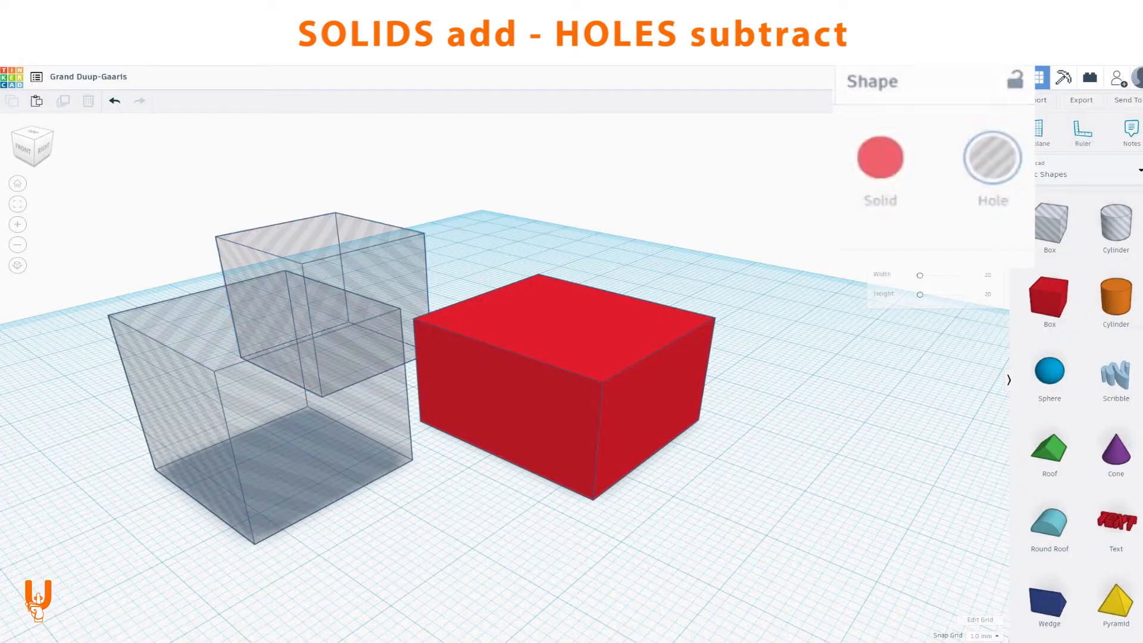
{"action": "key", "text": "Delete"}
{"action": "key", "text": "ctrl+z"}
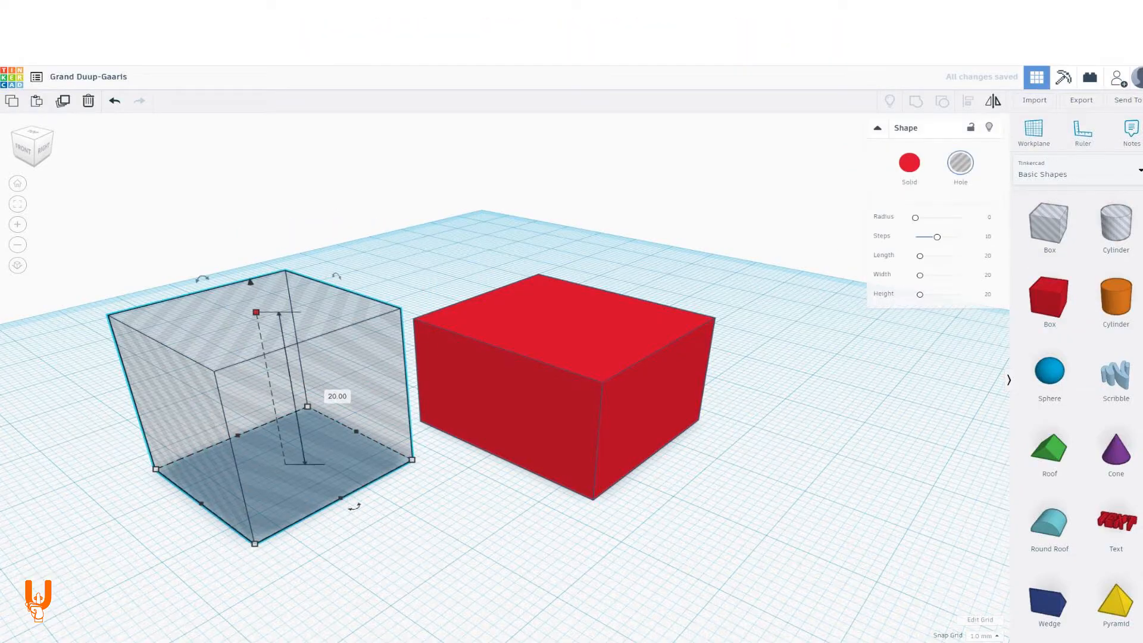
- Try resizing the hole box from one side and proportionally from a corner, undoing each change
{"action": "left_click_drag", "start_coordinate": [340, 497], "coordinate": [397, 531]}
{"action": "key", "text": "ctrl+z"}
{"action": "left_click_drag", "start_coordinate": [255, 544], "coordinate": [235, 596], "text": "shift"}
{"action": "key", "text": "ctrl+z"}
- Place a new solid box on the free side of the red box and set its base to 5 by 5 mm
{"action": "left_click", "coordinate": [1050, 300]}
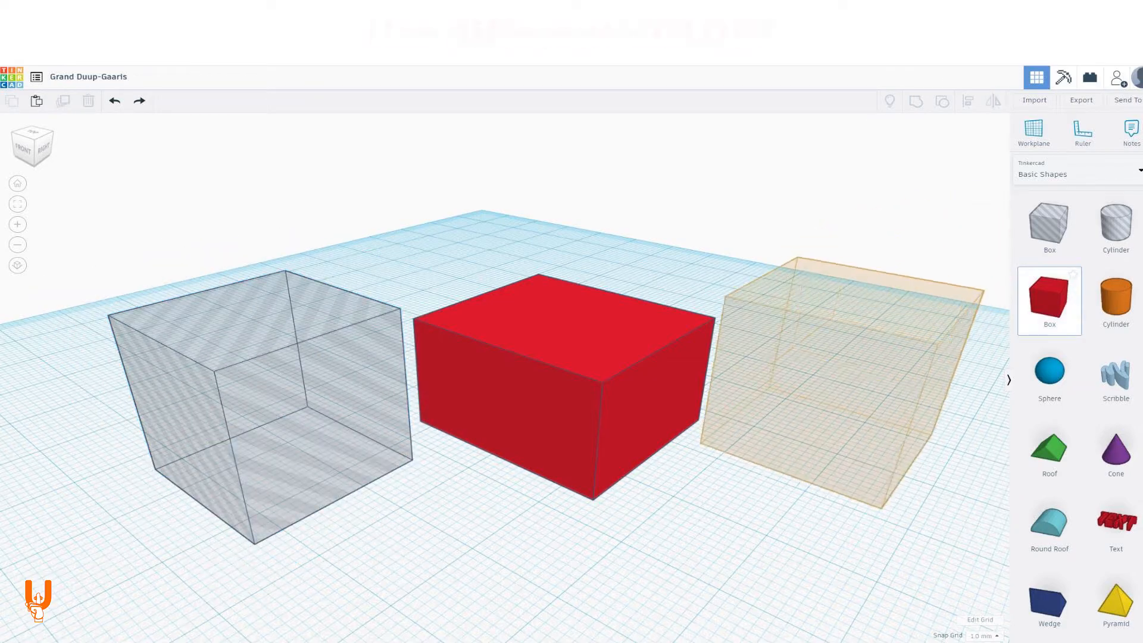
{"action": "left_click", "coordinate": [824, 408]}
{"action": "type", "text": "5"}
{"action": "key", "text": "Tab"}
{"action": "type", "text": "5"}
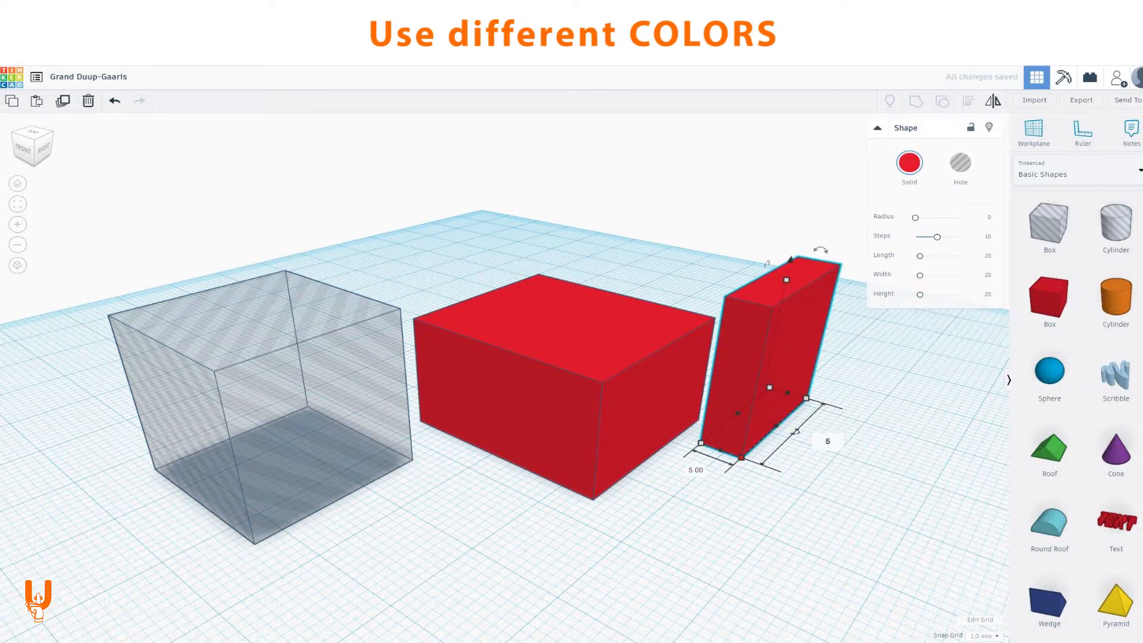
{"action": "key", "text": "Return"}
- Stretch the small box upward into a tall pillar and color it yellow
{"action": "left_click_drag", "start_coordinate": [813, 262], "coordinate": [830, 178]}
{"action": "mouse_move", "coordinate": [807, 292]}
{"action": "left_mouse_down"}
{"action": "mouse_move", "coordinate": [774, 297]}
{"action": "mouse_move", "coordinate": [601, 265]}
{"action": "mouse_move", "coordinate": [803, 287]}
{"action": "left_mouse_up"}
{"action": "left_click", "coordinate": [910, 163]}
{"action": "left_click", "coordinate": [936, 251]}
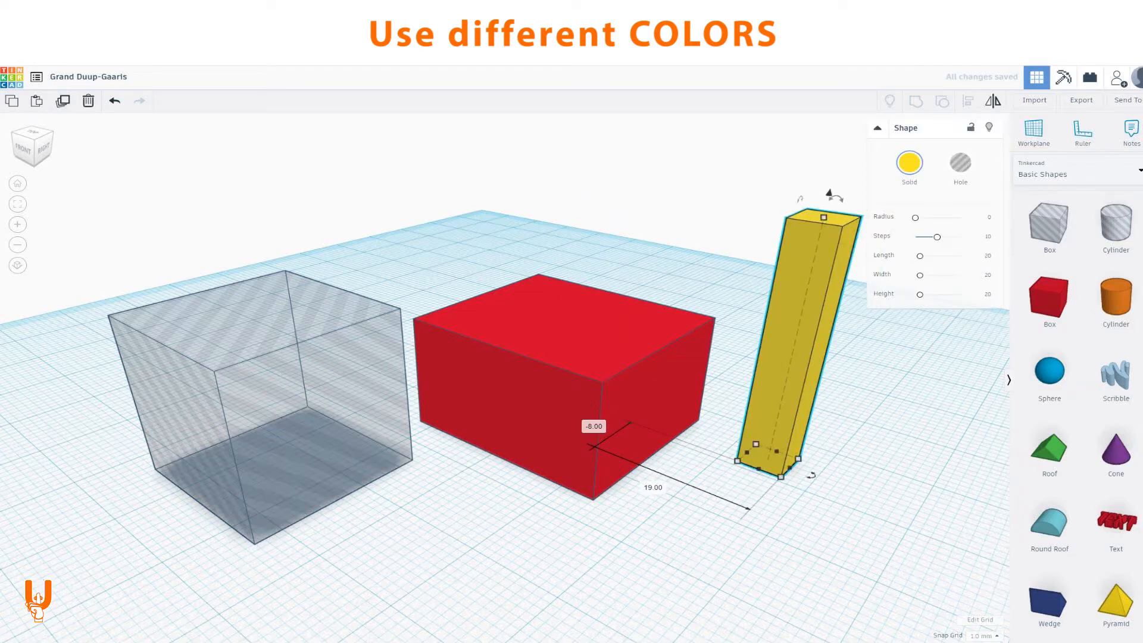
- Select the yellow pillar together with the red box and group them into one shape
{"action": "key", "text": "ctrl+z"}
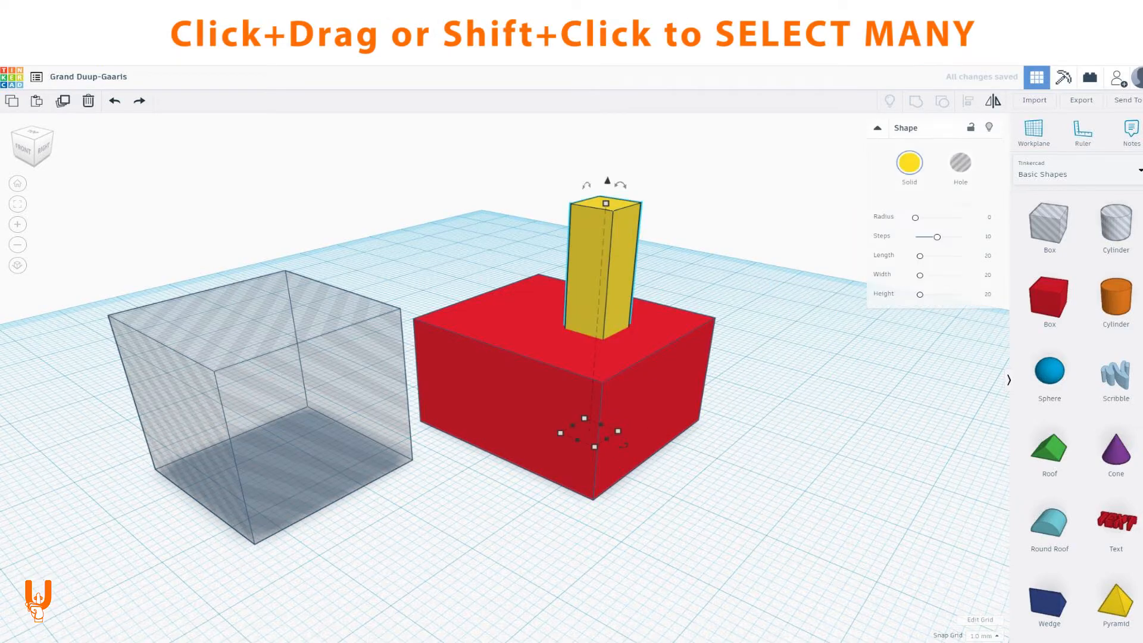
{"action": "left_click", "coordinate": [590, 432], "text": "shift"}
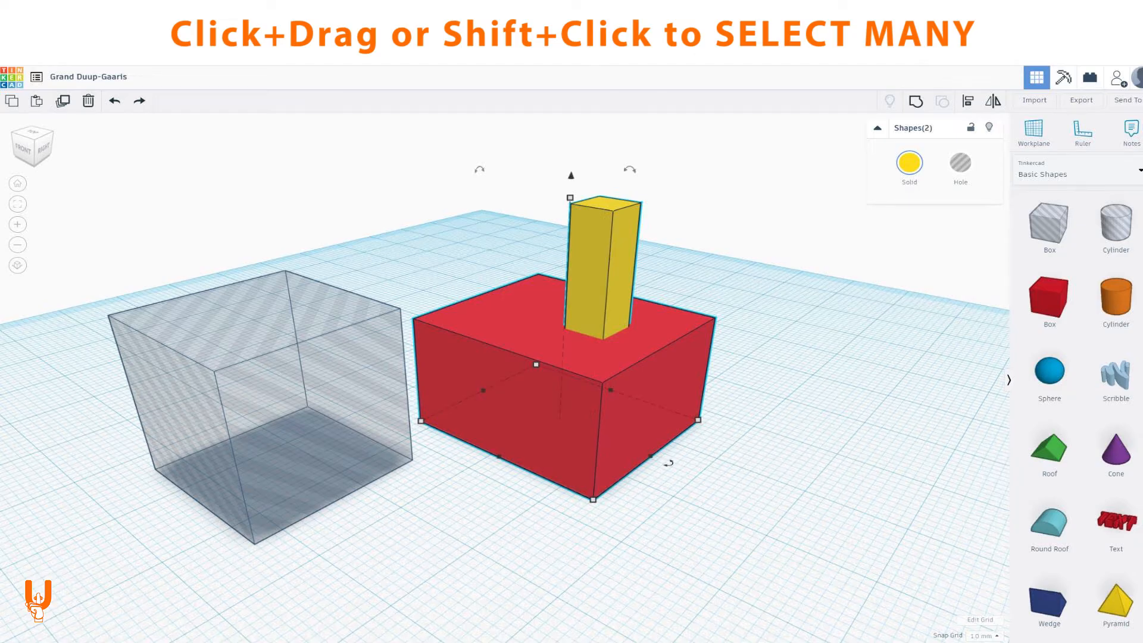
{"action": "left_click", "coordinate": [736, 180]}
{"action": "left_click_drag", "start_coordinate": [549, 550], "coordinate": [549, 550]}
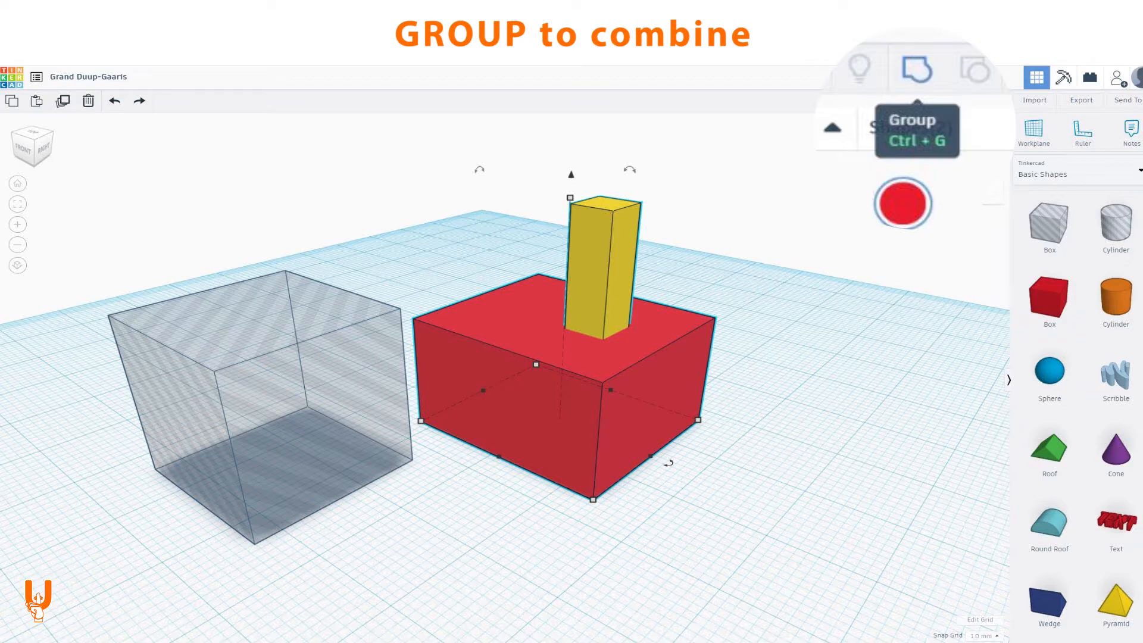
{"action": "left_click", "coordinate": [916, 101]}
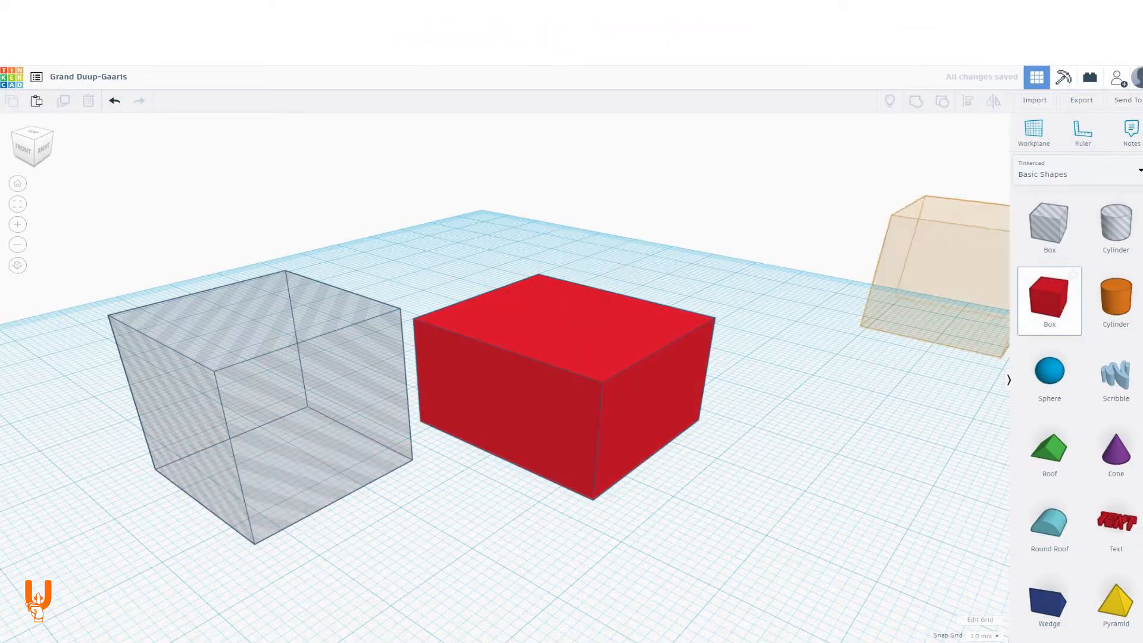
- Place another solid box with a 5 by 5 mm base and move it onto the red box
{"action": "left_click_drag", "start_coordinate": [945, 280], "coordinate": [846, 381]}
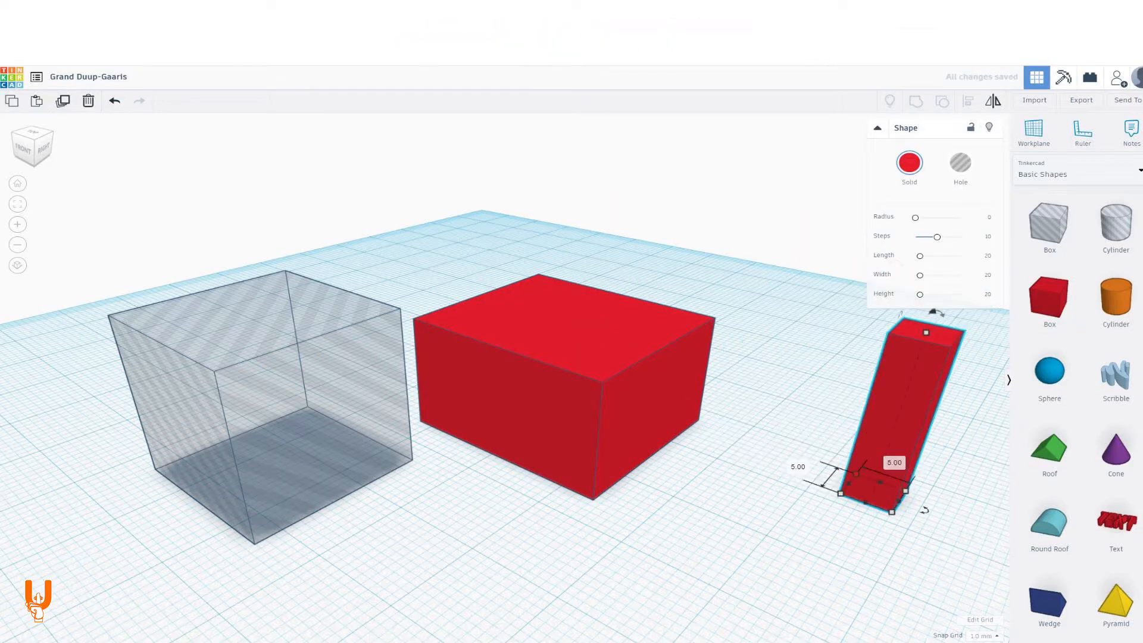
{"action": "left_click", "coordinate": [774, 554]}
{"action": "left_click_drag", "start_coordinate": [905, 417], "coordinate": [586, 352]}
{"action": "left_click", "coordinate": [595, 369]}
{"action": "left_click_drag", "start_coordinate": [590, 253], "coordinate": [568, 405]}
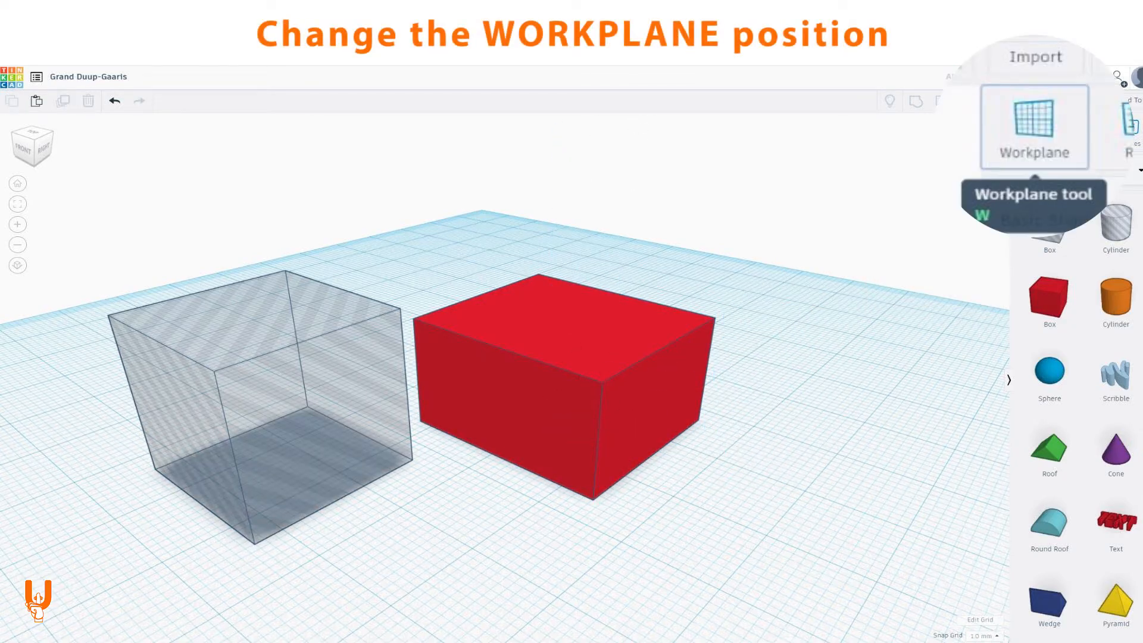
- Set the workplane on the red box's top face and place a new solid box on it
{"action": "left_click", "coordinate": [1035, 128]}
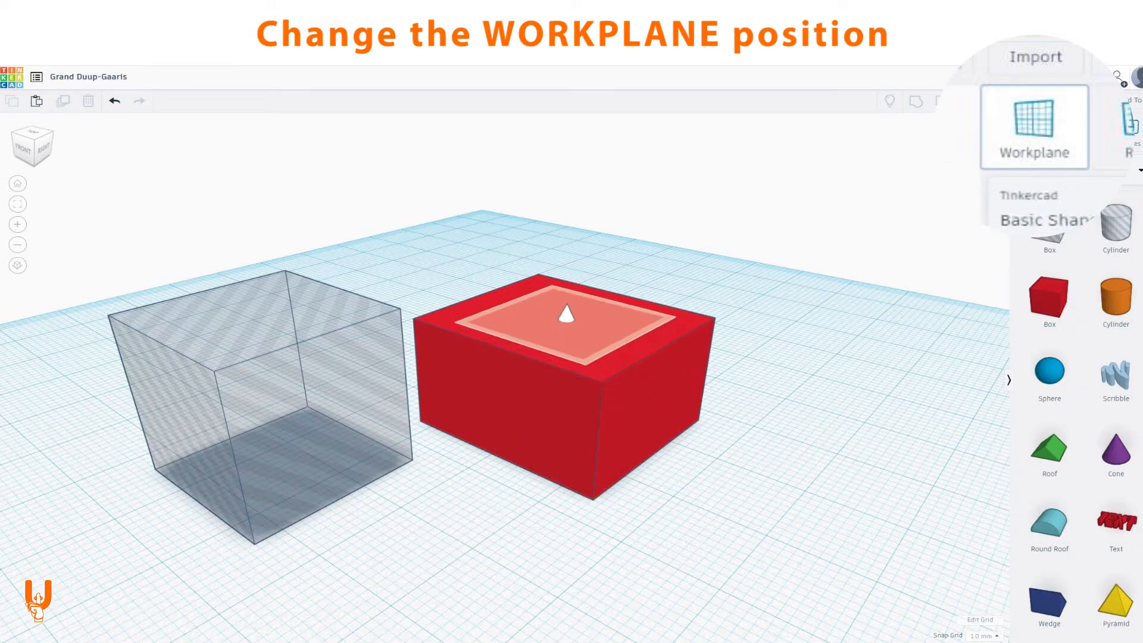
{"action": "left_click", "coordinate": [566, 311]}
{"action": "left_click_drag", "start_coordinate": [1049, 296], "coordinate": [666, 319]}
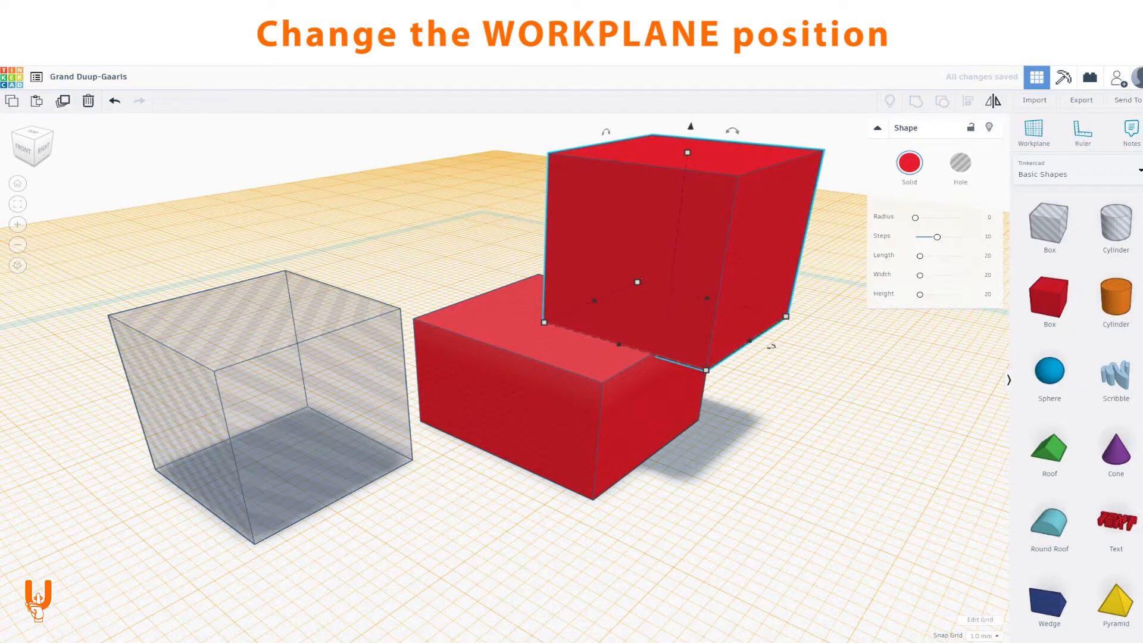
- Shrink the new box into a narrow pillar in the middle of the red box and return the workplane to the base grid
{"action": "left_click_drag", "start_coordinate": [786, 317], "coordinate": [606, 321]}
{"action": "key", "text": "Return"}
{"action": "left_click_drag", "start_coordinate": [576, 279], "coordinate": [564, 324]}
{"action": "left_click", "coordinate": [690, 550]}
{"action": "right_click_drag", "start_coordinate": [690, 550], "coordinate": [559, 530]}
{"action": "scroll", "coordinate": [661, 458], "scroll_direction": "up", "scroll_amount": 3}
{"action": "left_click", "coordinate": [527, 381]}
{"action": "right_click_drag", "start_coordinate": [527, 381], "coordinate": [553, 476]}
{"action": "left_click_drag", "start_coordinate": [565, 405], "coordinate": [678, 292]}
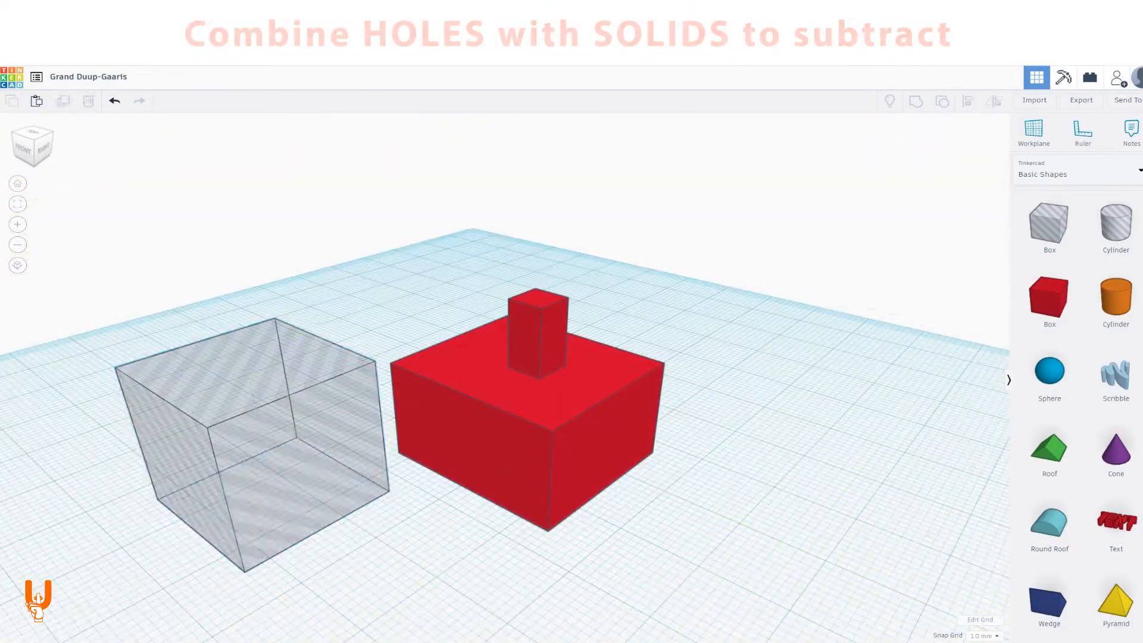
- Move the hole box by 12 mm and 7 mm so it overlaps the nearest corner of the red box
{"action": "left_click", "coordinate": [253, 453]}
{"action": "left_click_drag", "start_coordinate": [253, 453], "coordinate": [384, 430]}
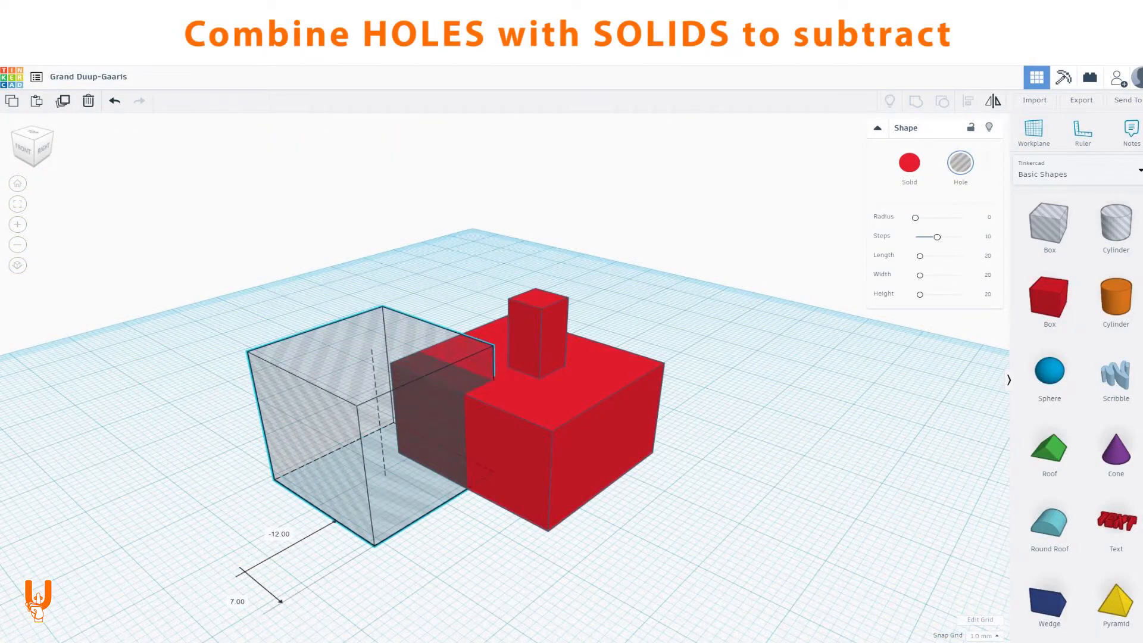
{"action": "key", "text": "Escape"}
{"action": "mouse_move", "coordinate": [461, 454]}
{"action": "right_mouse_down"}
{"action": "mouse_move", "coordinate": [447, 336]}
{"action": "mouse_move", "coordinate": [467, 423]}
{"action": "mouse_move", "coordinate": [455, 482]}
{"action": "mouse_move", "coordinate": [471, 447]}
{"action": "right_mouse_up"}
- Stretch the hole box vertically so it extends below the workplane
{"action": "left_click", "coordinate": [369, 429]}
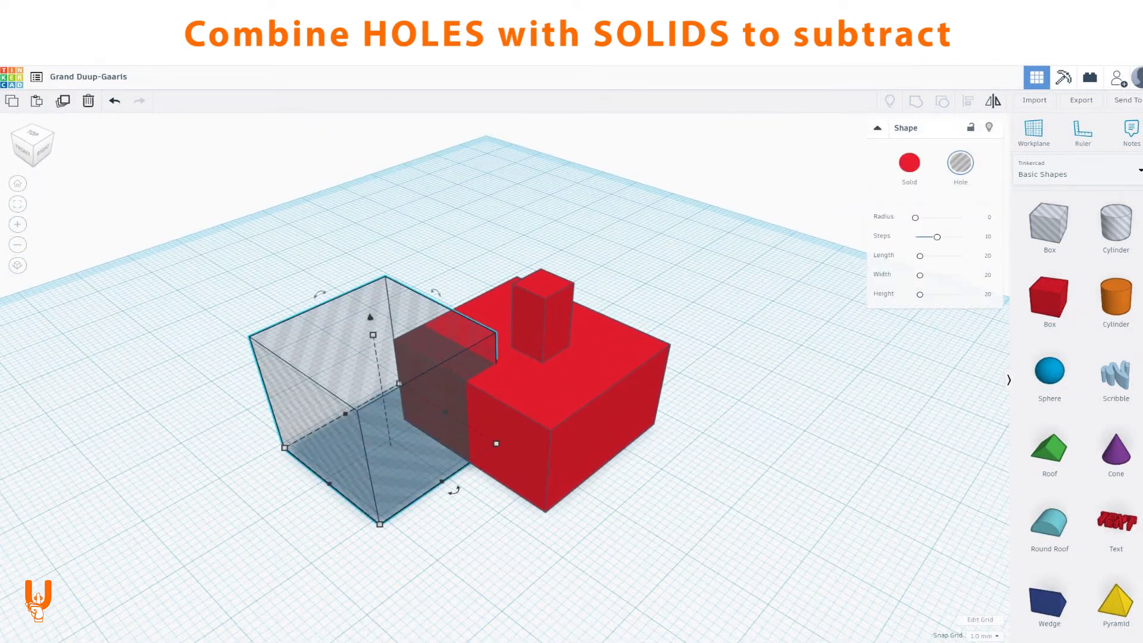
{"action": "left_click_drag", "start_coordinate": [373, 334], "coordinate": [368, 311]}
{"action": "mouse_move", "coordinate": [368, 311]}
{"action": "right_mouse_down"}
{"action": "mouse_move", "coordinate": [352, 179]}
{"action": "mouse_move", "coordinate": [357, 324]}
{"action": "right_mouse_up"}
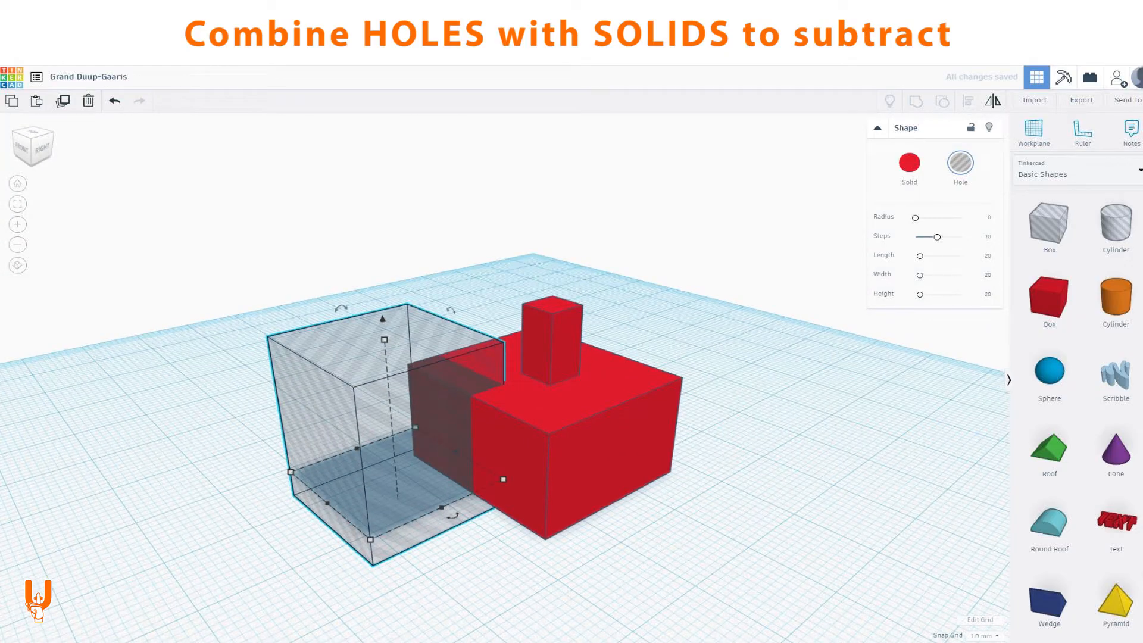
- Select all shapes and group them so the hole box cuts the corner out of the red box
{"action": "key", "text": "ctrl+a"}
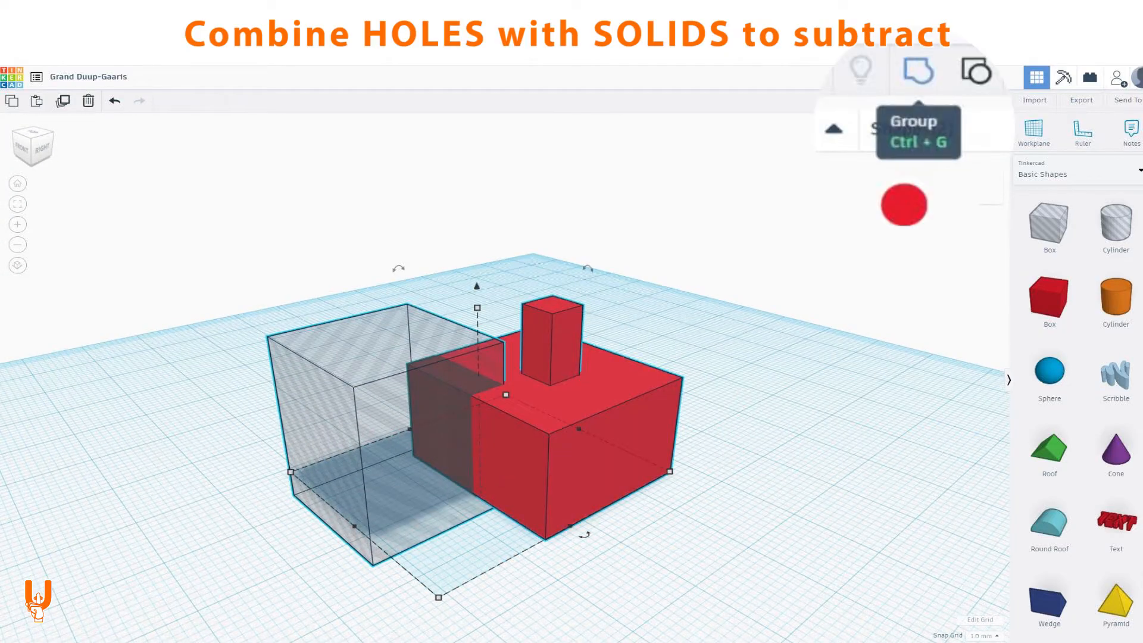
{"action": "left_click", "coordinate": [916, 101]}
{"action": "key", "text": "Escape"}
- Select the combined block and ungroup it into its separate shapes
{"action": "right_click_drag", "start_coordinate": [565, 387], "coordinate": [529, 387]}
{"action": "left_click", "coordinate": [589, 417]}
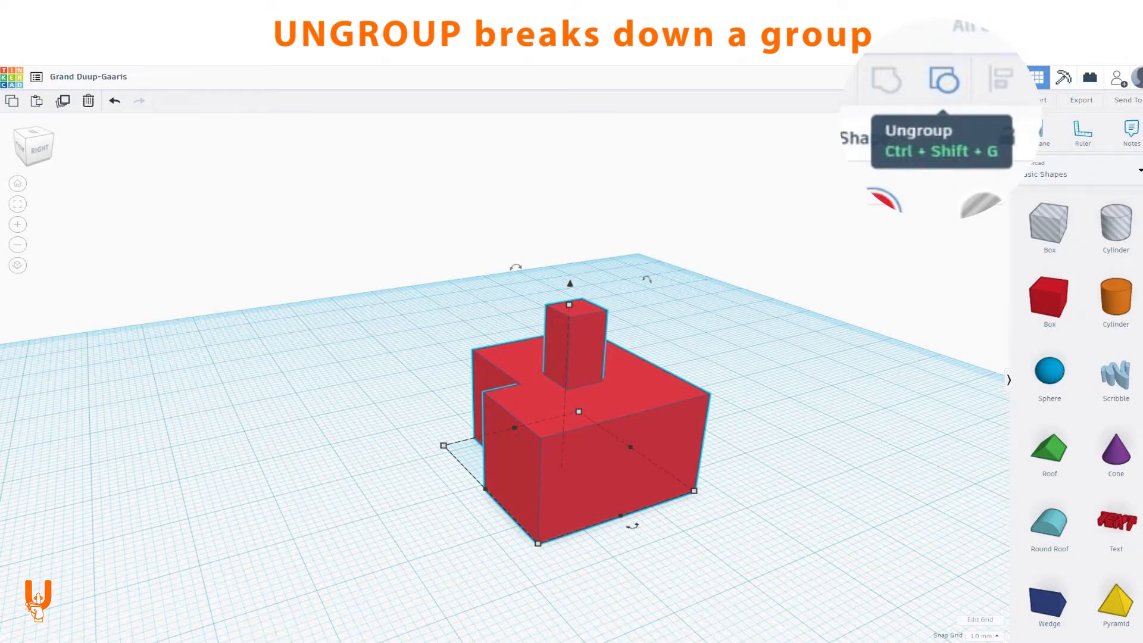
{"action": "left_click", "coordinate": [942, 102]}
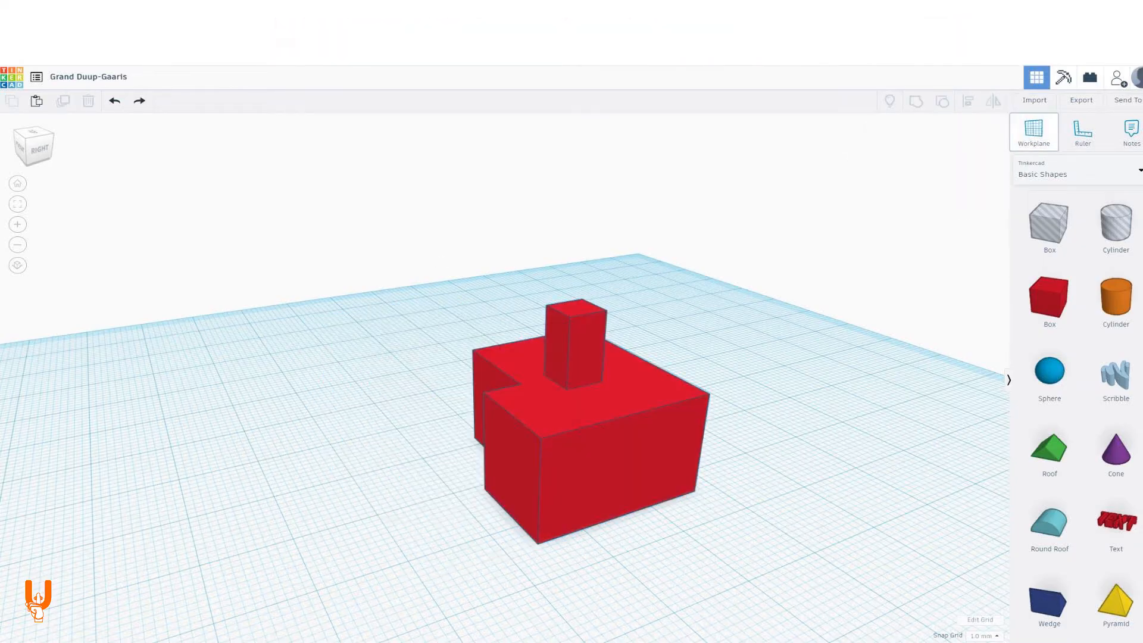
- Place a hole box over the small tower on the block, set its height to 14 mm, and group everything to cut the tower off
{"action": "left_click_drag", "start_coordinate": [1050, 226], "coordinate": [583, 384]}
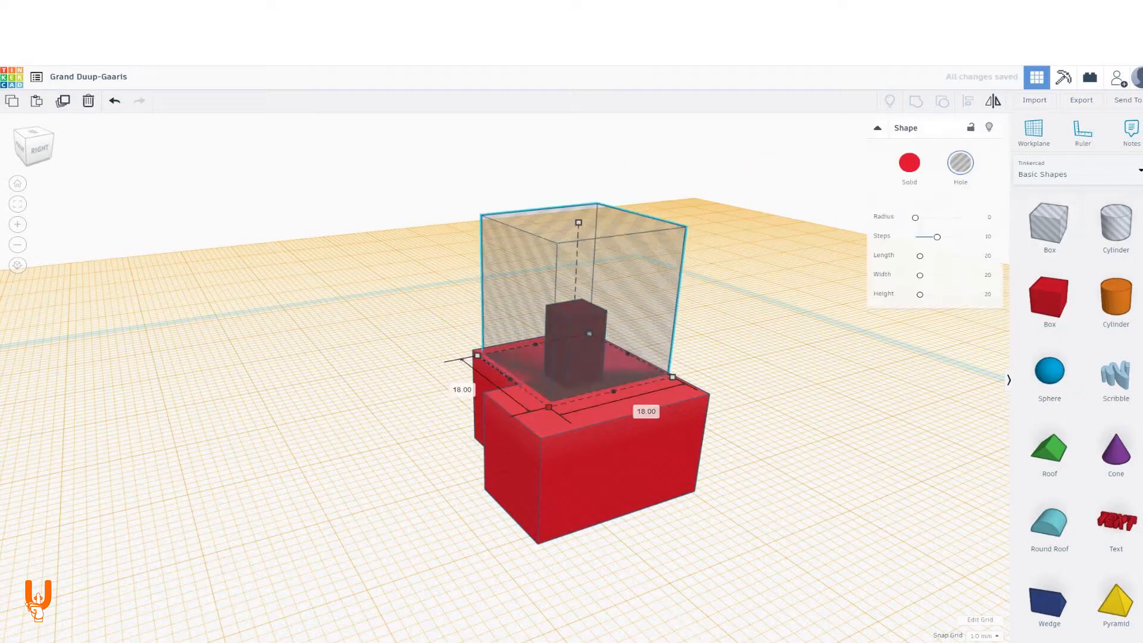
{"action": "left_click_drag", "start_coordinate": [584, 226], "coordinate": [582, 272]}
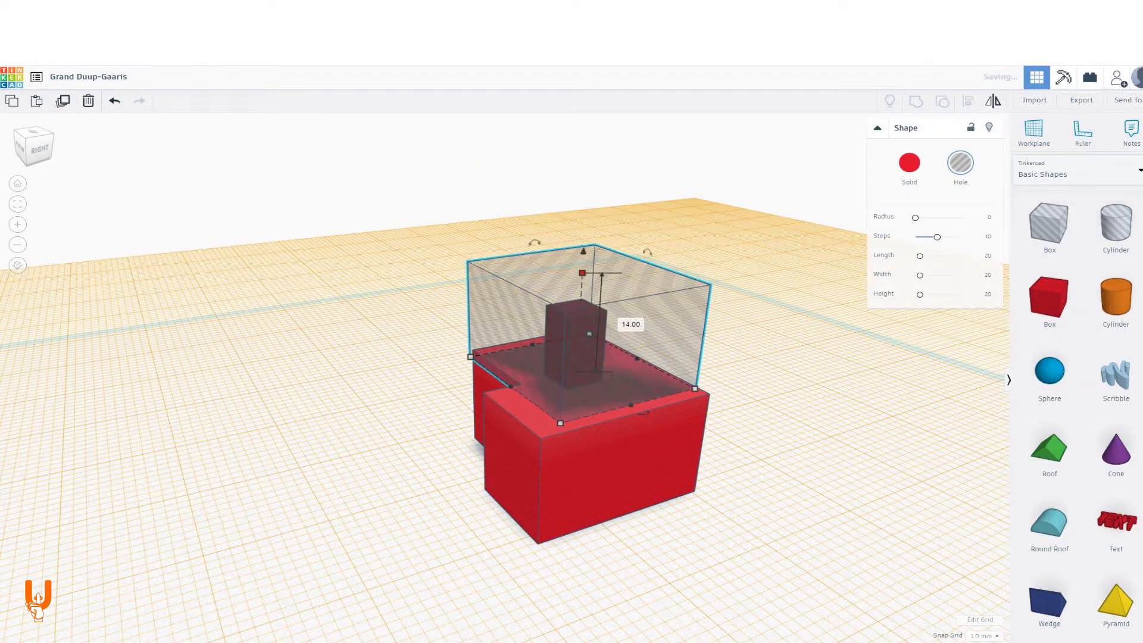
{"action": "key", "text": "ctrl+a"}
{"action": "left_click", "coordinate": [915, 101]}
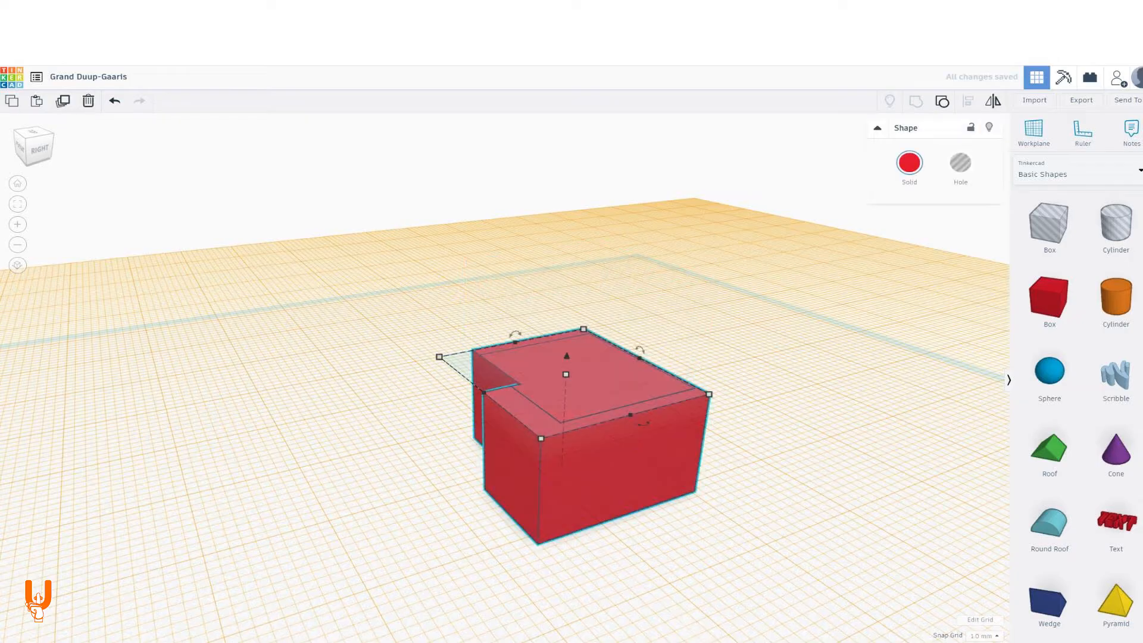
{"action": "key", "text": "Escape"}
- Cut off the block's notched side using an enlarged hole box placed on a workplane on that face and grouped with the block
{"action": "right_click_drag", "start_coordinate": [429, 477], "coordinate": [565, 499]}
{"action": "middle_click_drag", "start_coordinate": [564, 499], "coordinate": [639, 407]}
{"action": "key", "text": "w"}
{"action": "left_click", "coordinate": [503, 381]}
{"action": "left_click_drag", "start_coordinate": [1049, 223], "coordinate": [473, 275]}
{"action": "left_click_drag", "start_coordinate": [543, 329], "coordinate": [620, 357]}
{"action": "key", "text": "ctrl+a"}
{"action": "key", "text": "ctrl+g"}
- Return the workplane to the default base grid
{"action": "key", "text": "w"}
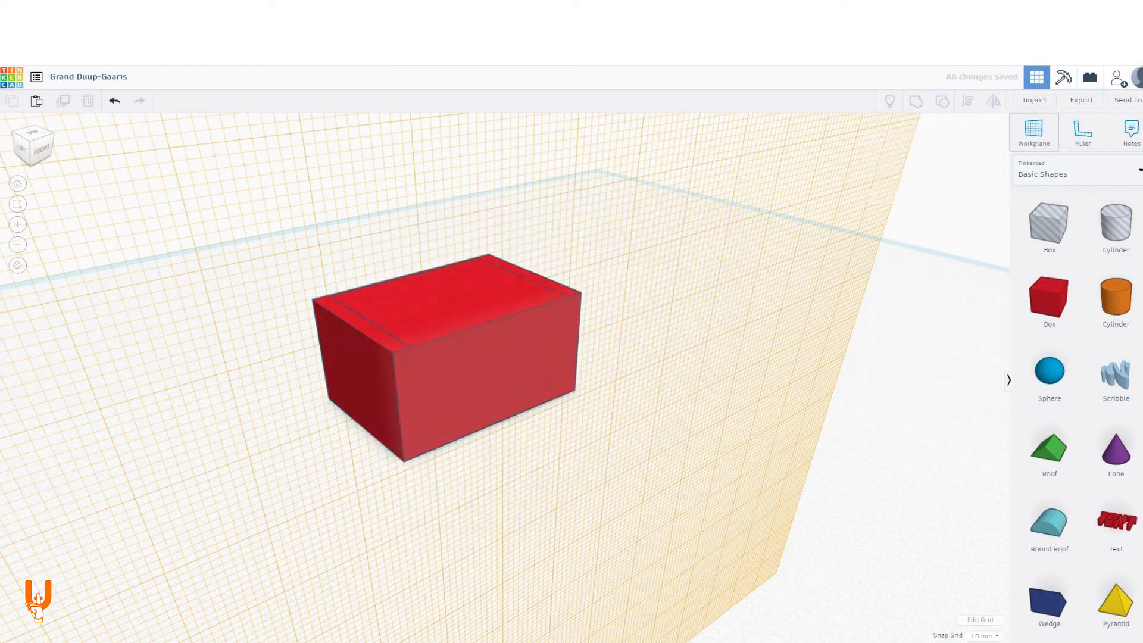
{"action": "left_click", "coordinate": [603, 356]}
{"action": "right_click_drag", "start_coordinate": [604, 356], "coordinate": [426, 363]}
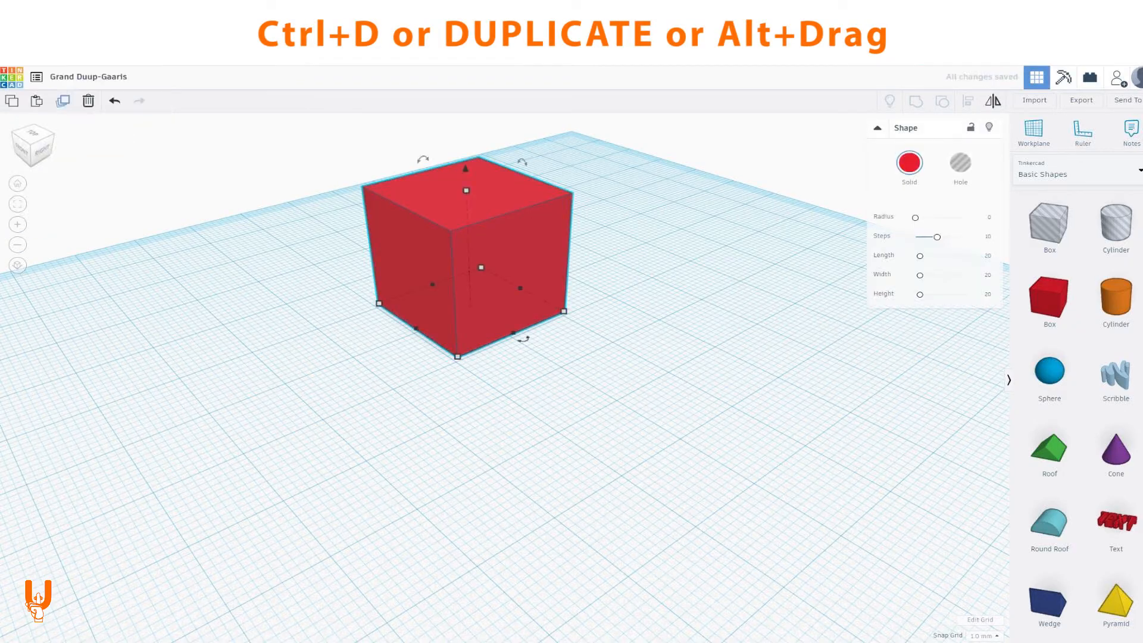
- Duplicate the red box repeatedly, placing five copies around the original on the workplane
{"action": "left_click_drag", "start_coordinate": [476, 256], "coordinate": [640, 251], "text": "alt"}
{"action": "key", "text": "ctrl+z"}
{"action": "key", "text": "ctrl+z"}
{"action": "left_click", "coordinate": [476, 256]}
{"action": "left_click_drag", "start_coordinate": [476, 256], "coordinate": [484, 373], "text": "alt"}
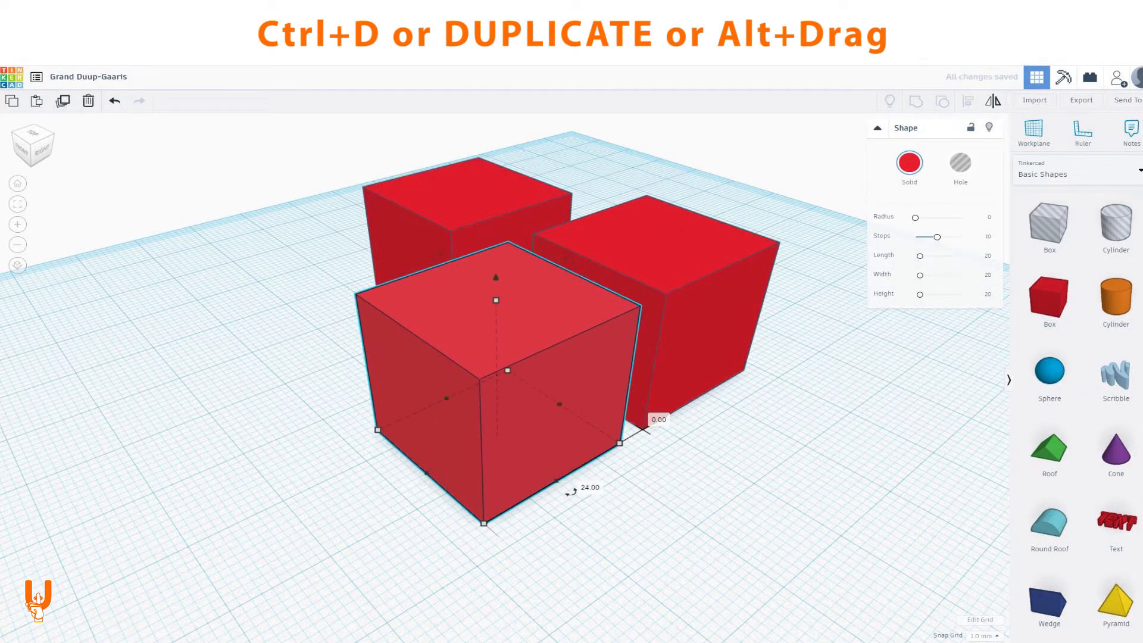
{"action": "left_click_drag", "start_coordinate": [467, 196], "coordinate": [578, 152], "text": "alt"}
{"action": "left_click", "coordinate": [387, 182]}
{"action": "left_click_drag", "start_coordinate": [387, 182], "coordinate": [223, 298], "text": "alt"}
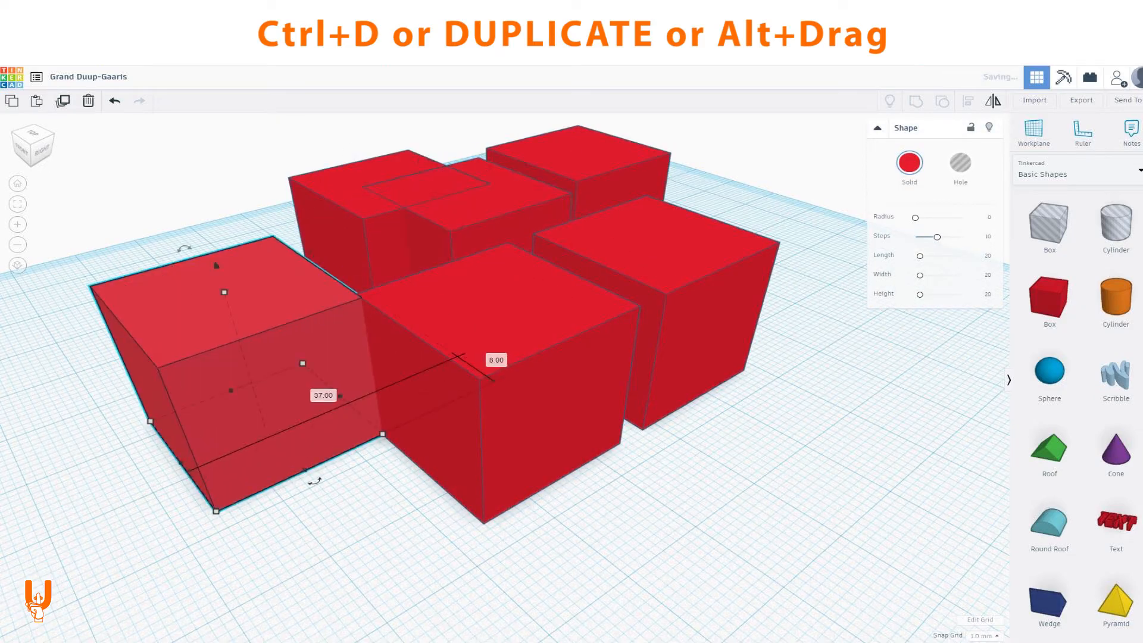
- Clear the duplicated boxes, paste a copy of the remaining red box, and move it beside the original
{"action": "key", "text": "ctrl+a"}
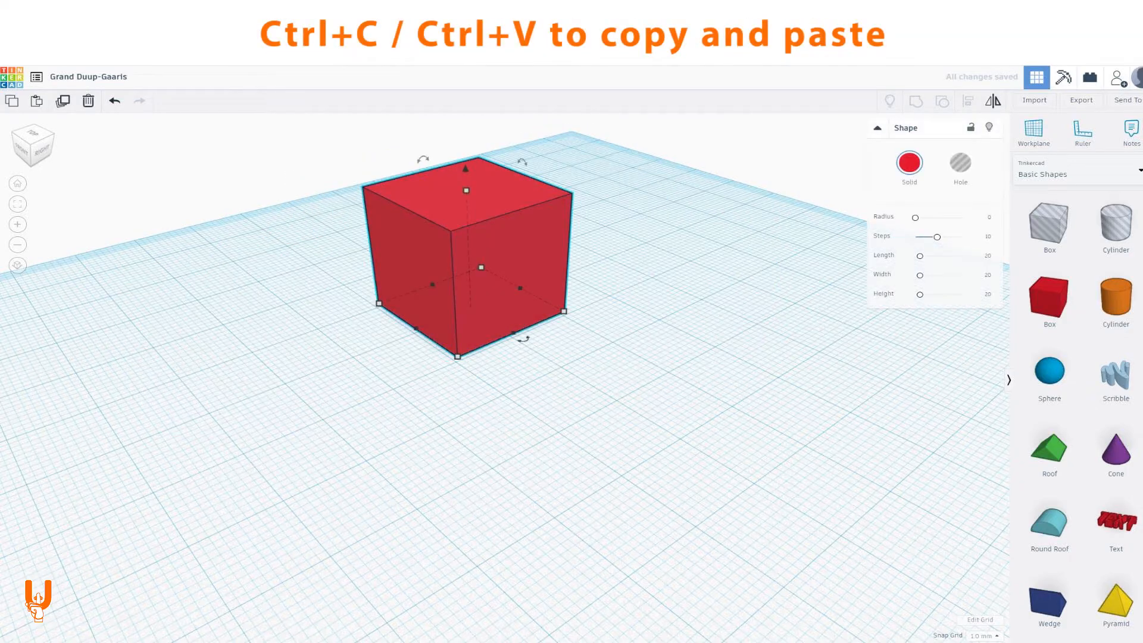
{"action": "key", "text": "ctrl+v"}
{"action": "left_click_drag", "start_coordinate": [580, 235], "coordinate": [712, 245]}
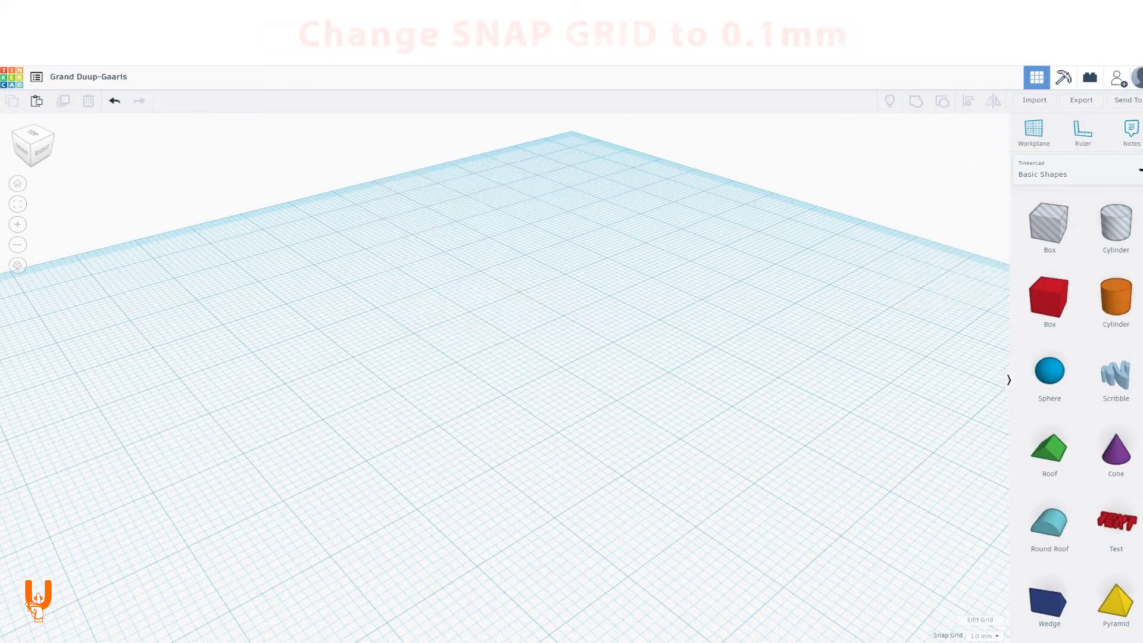
- Set the snap grid to 0.1 mm and rename the project "How to modify STLs (the easy way)"
{"action": "left_click", "coordinate": [985, 636]}
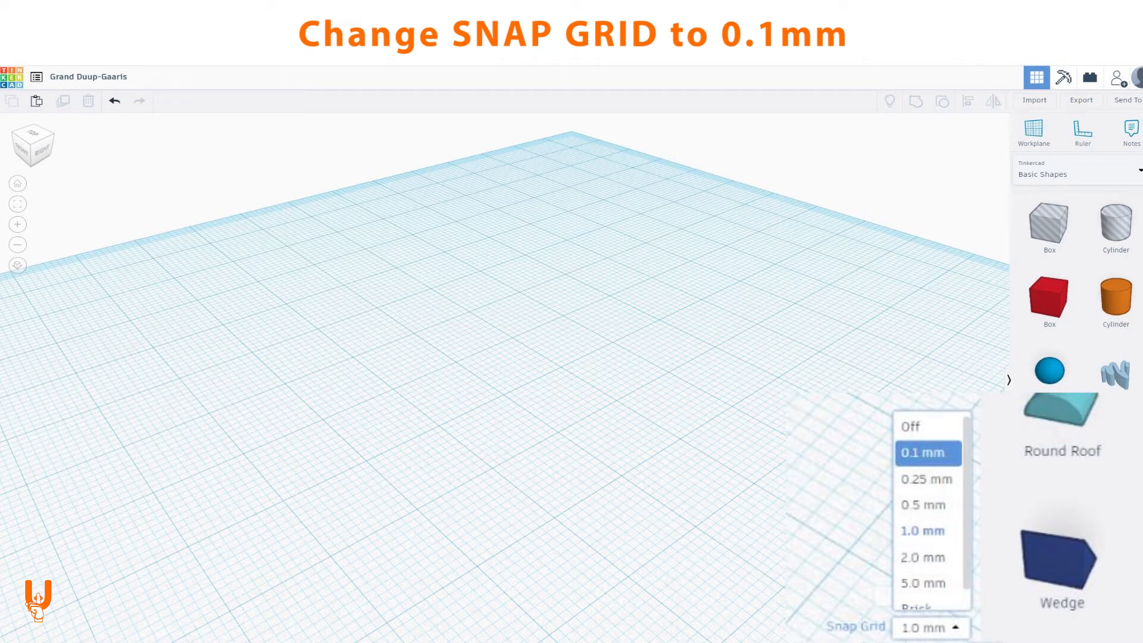
{"action": "left_click", "coordinate": [928, 453]}
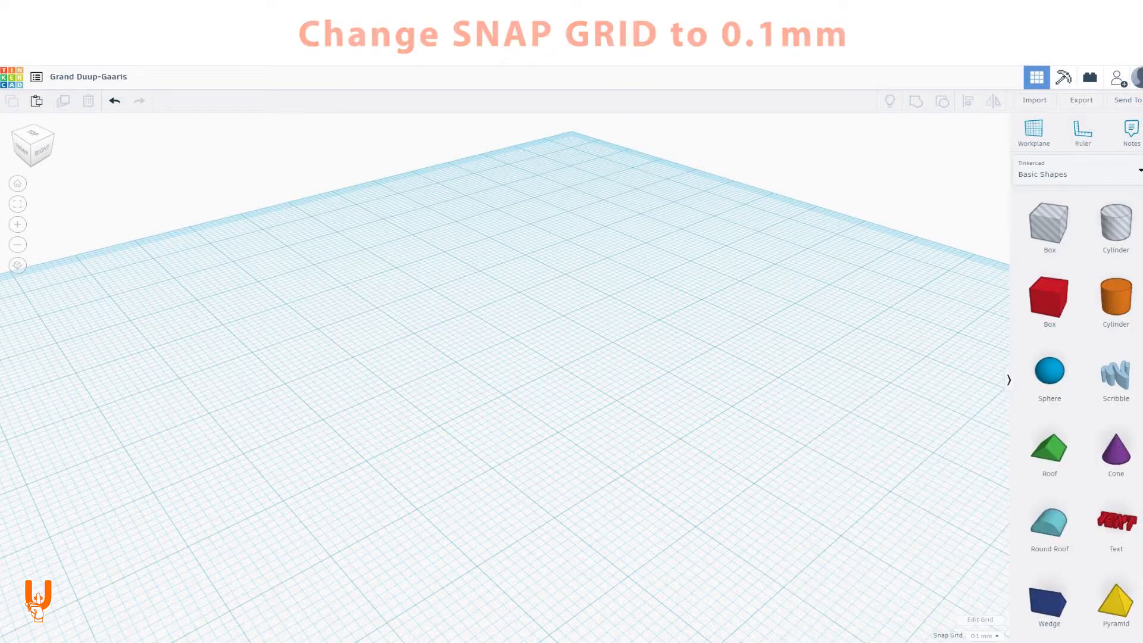
{"action": "left_click", "coordinate": [88, 77]}
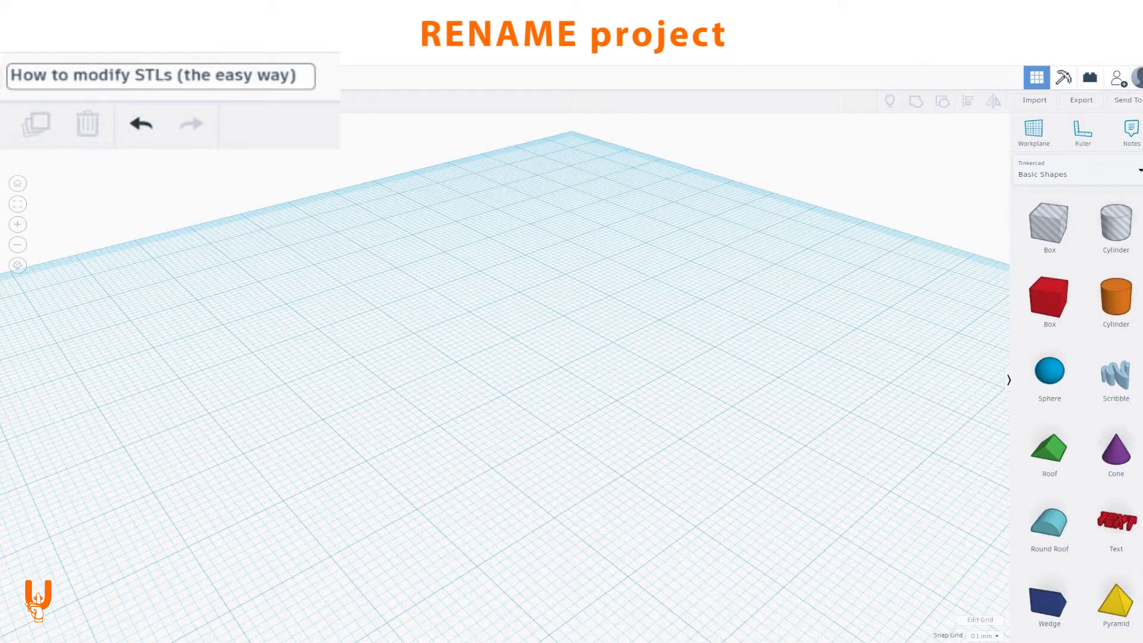
{"action": "key", "text": "Return"}
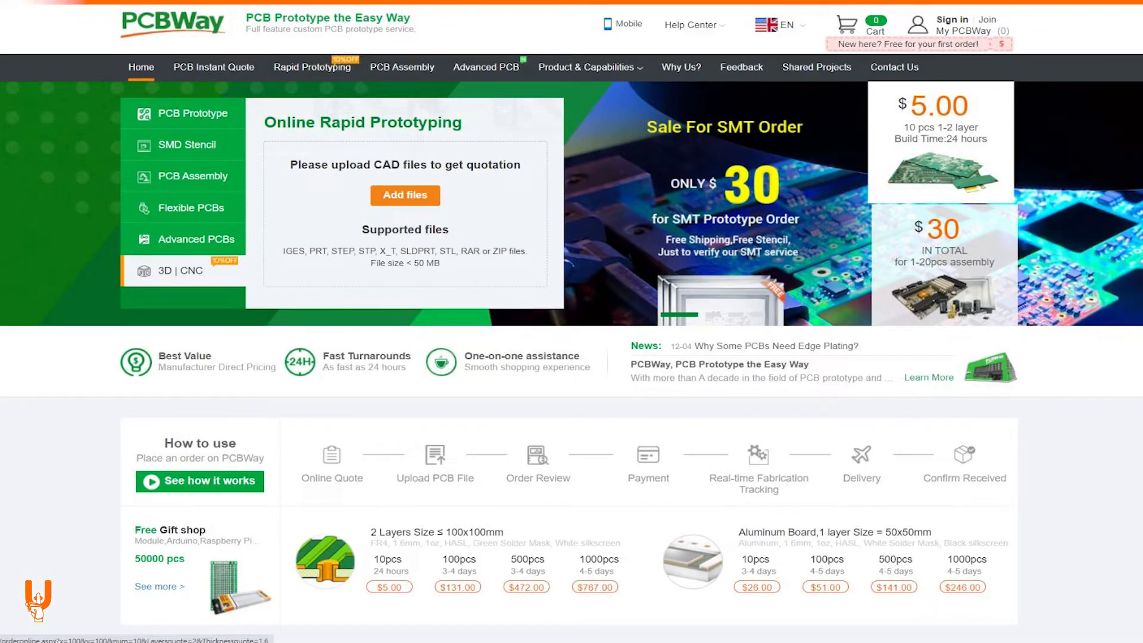
- On the PCBWay site, open the quote for the $5 1-2 layer boards and choose Single pieces with 1 design in panel
{"action": "left_click", "coordinate": [940, 142]}
{"action": "left_click", "coordinate": [367, 287]}
{"action": "left_click", "coordinate": [468, 287]}
{"action": "left_click", "coordinate": [276, 287]}
{"action": "left_click", "coordinate": [253, 318]}
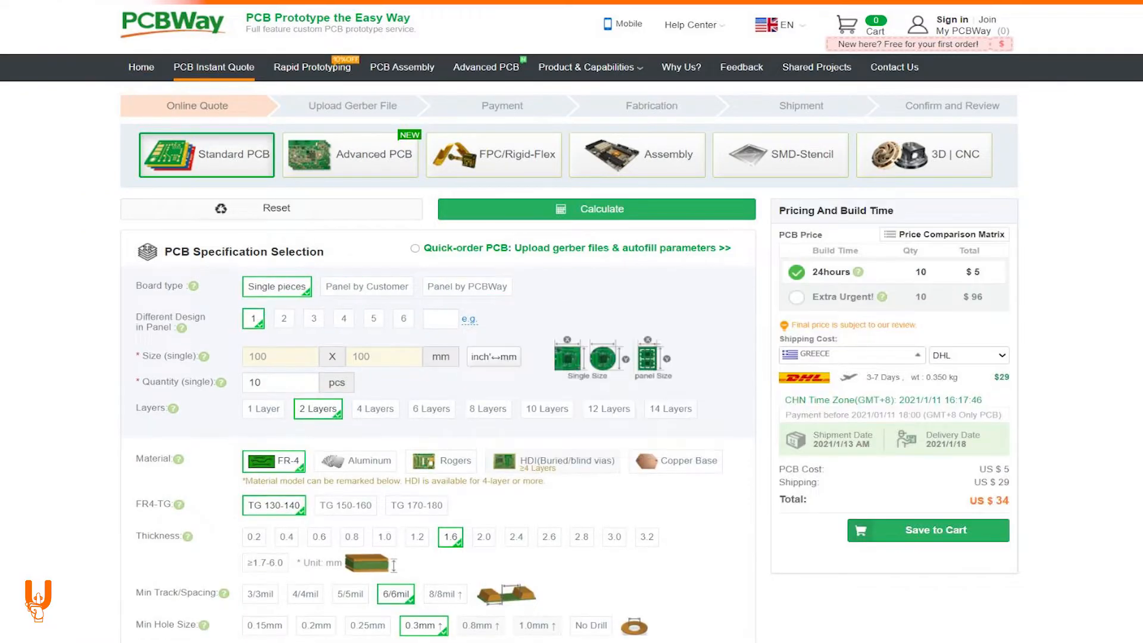
- Set the board thickness to 1.2 mm and the solder mask to Black in the PCB quote
{"action": "scroll", "coordinate": [437, 357], "scroll_direction": "down", "scroll_amount": 4}
{"action": "left_click", "coordinate": [418, 288]}
{"action": "left_click", "coordinate": [541, 409]}
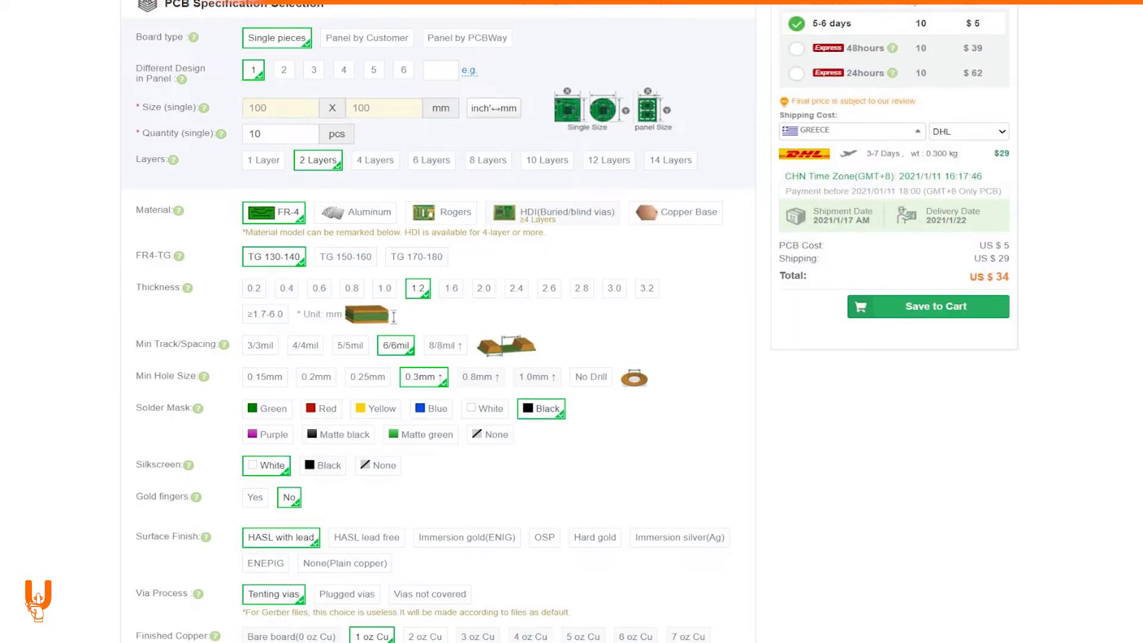
{"action": "scroll", "coordinate": [438, 357], "scroll_direction": "down", "scroll_amount": 2}
{"action": "scroll", "coordinate": [438, 357], "scroll_direction": "up", "scroll_amount": 1}
{"action": "key", "text": "Return"}
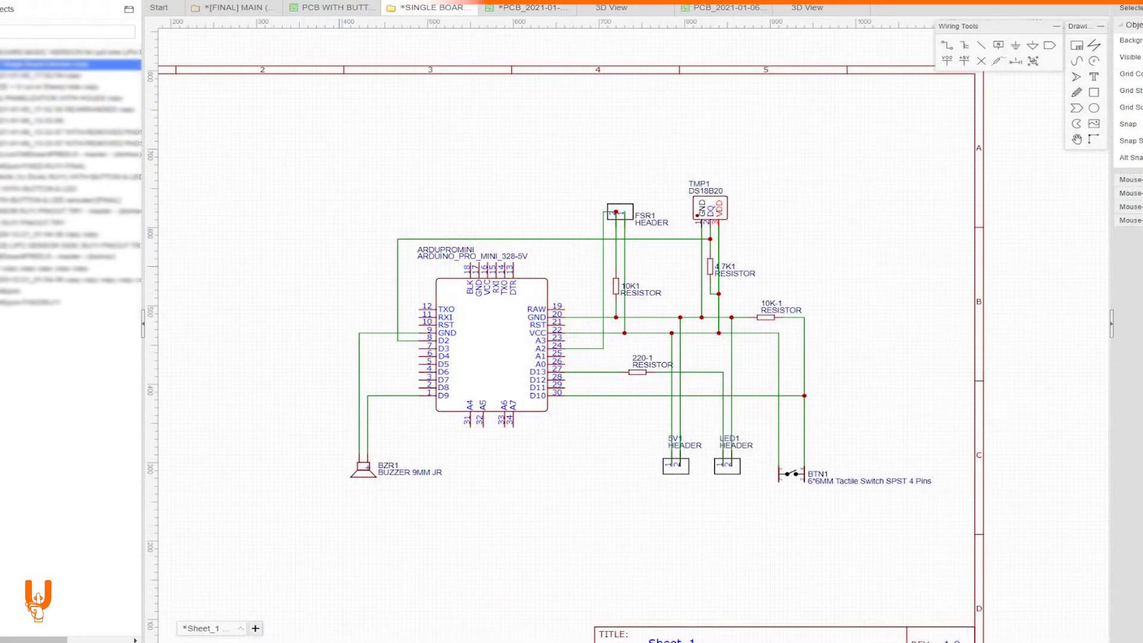
- On the PCBWay quote for the uploaded Gerber file, review the board preview and choose a shipping carrier
{"action": "scroll", "coordinate": [530, 341], "scroll_direction": "up", "scroll_amount": 4}
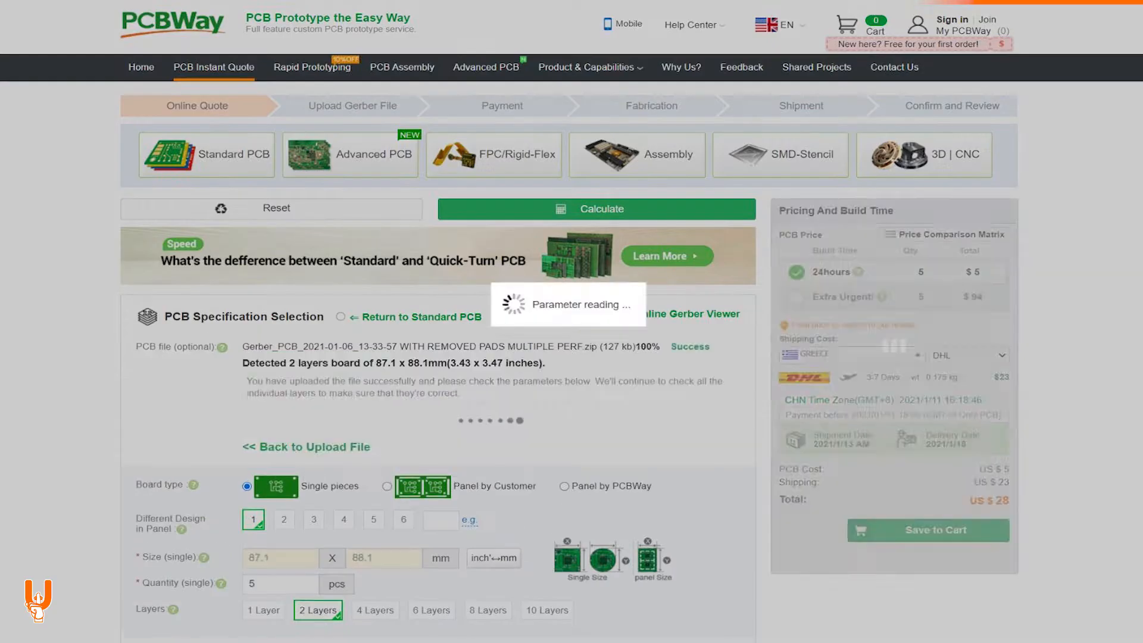
{"action": "scroll", "coordinate": [572, 321], "scroll_direction": "down", "scroll_amount": 3}
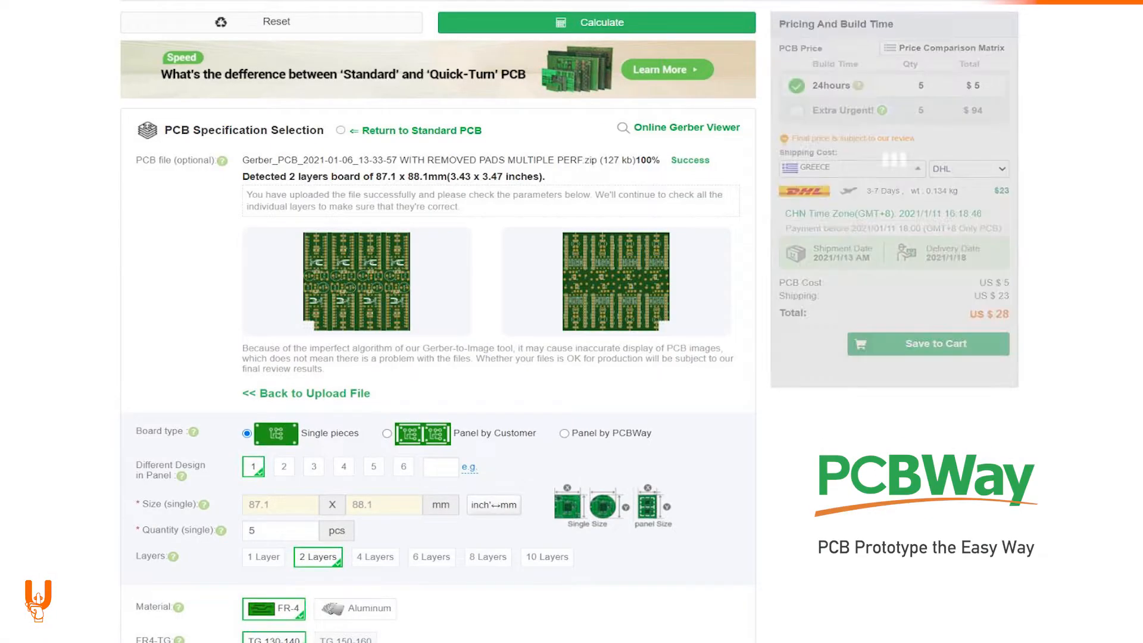
{"action": "left_click", "coordinate": [969, 169]}
{"action": "left_click", "coordinate": [953, 224]}
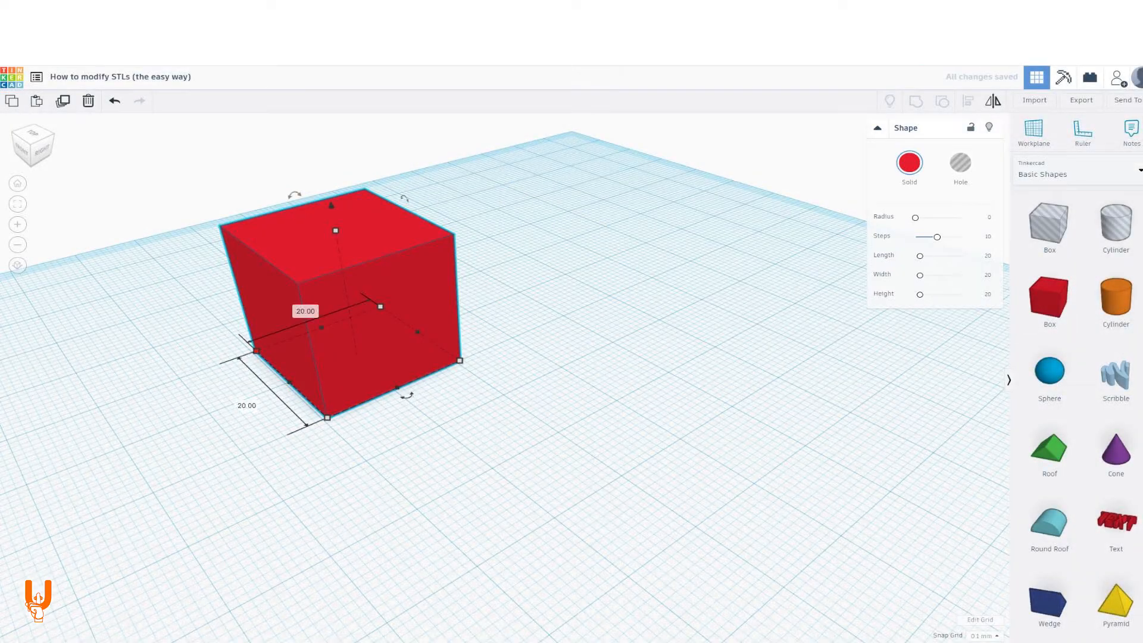
- In Tinkercad, narrow the red box and set its height to 4 mm to form a flat plate
{"action": "key", "text": "Return"}
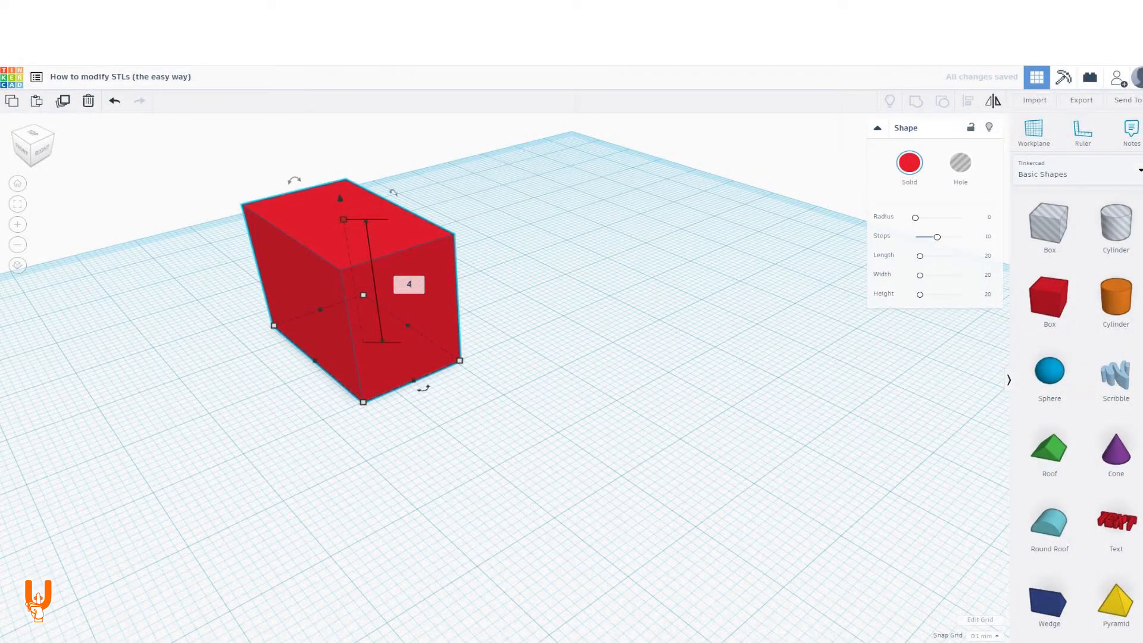
{"action": "key", "text": "Return"}
{"action": "left_click", "coordinate": [595, 280]}
- Set the workplane on the plate's end face, place a red box there, and resize it into an upright wall
{"action": "left_click", "coordinate": [1034, 132]}
{"action": "left_click", "coordinate": [399, 370]}
{"action": "left_click", "coordinate": [1050, 299]}
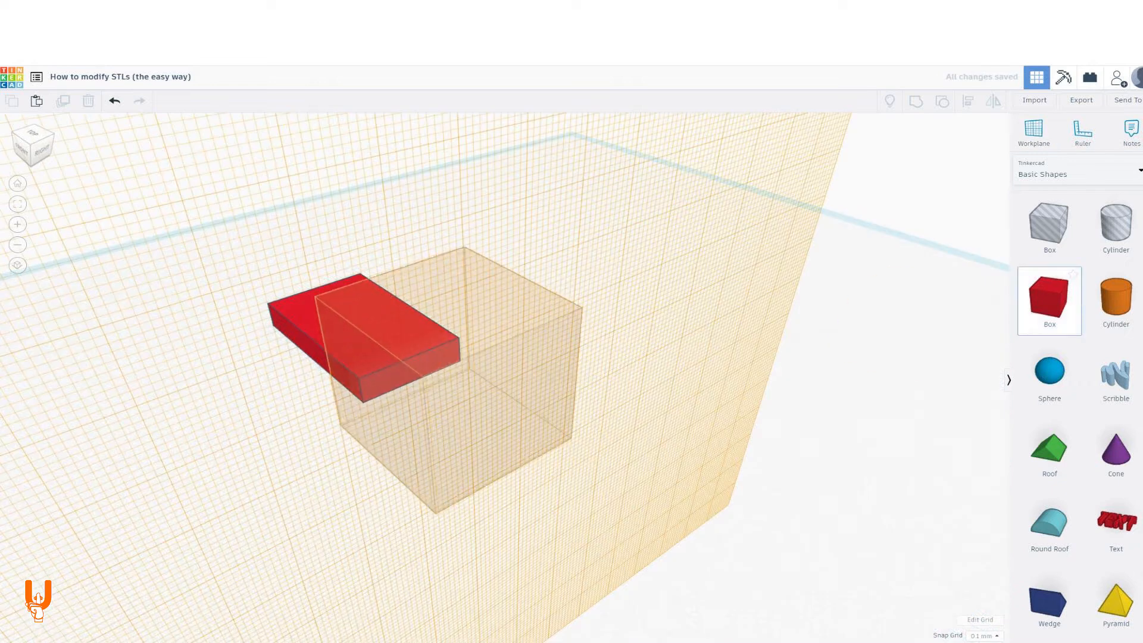
{"action": "left_click", "coordinate": [401, 337]}
{"action": "right_click_drag", "start_coordinate": [411, 346], "coordinate": [438, 327]}
{"action": "left_click_drag", "start_coordinate": [574, 327], "coordinate": [424, 278]}
- Restore the base workplane, duplicate the wall, and move the copy in a straight line about 16.8 mm toward the plate's opposite end
{"action": "middle_click_drag", "start_coordinate": [500, 357], "coordinate": [590, 381]}
{"action": "left_click", "coordinate": [589, 381]}
{"action": "key", "text": "w"}
{"action": "left_click", "coordinate": [327, 372]}
{"action": "left_click", "coordinate": [498, 292]}
{"action": "key", "text": "ctrl+d"}
{"action": "left_click_drag", "start_coordinate": [497, 291], "coordinate": [384, 260], "text": "shift"}
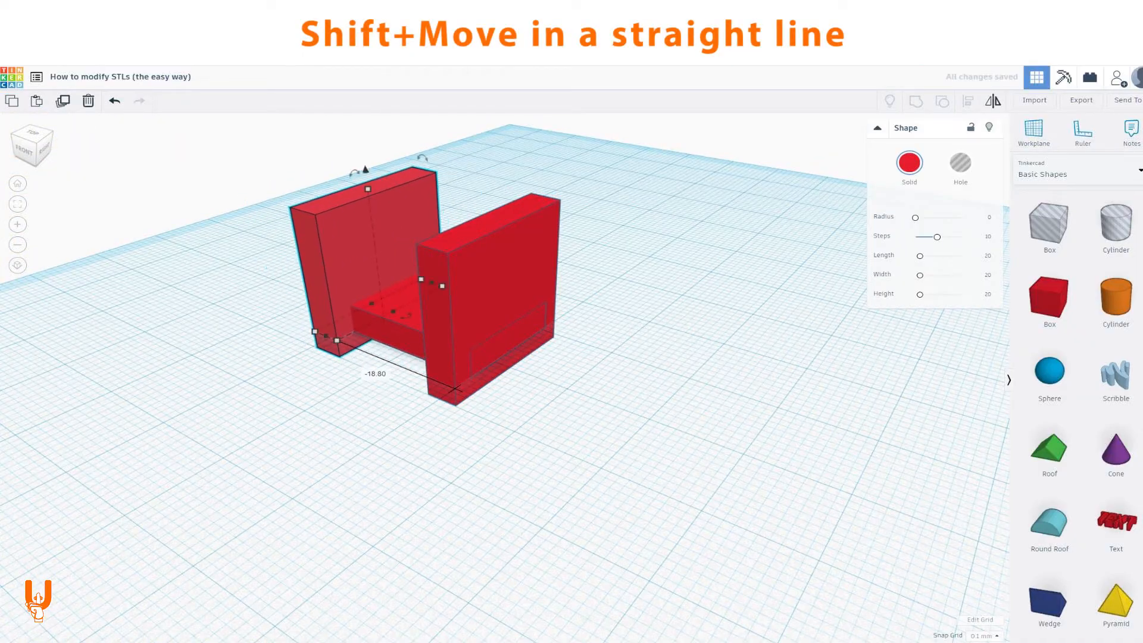
- Move the copied wall another 2.2 mm outward in a straight line
{"action": "right_click_drag", "start_coordinate": [393, 286], "coordinate": [559, 274]}
{"action": "left_click_drag", "start_coordinate": [417, 304], "coordinate": [393, 311], "text": "shift"}
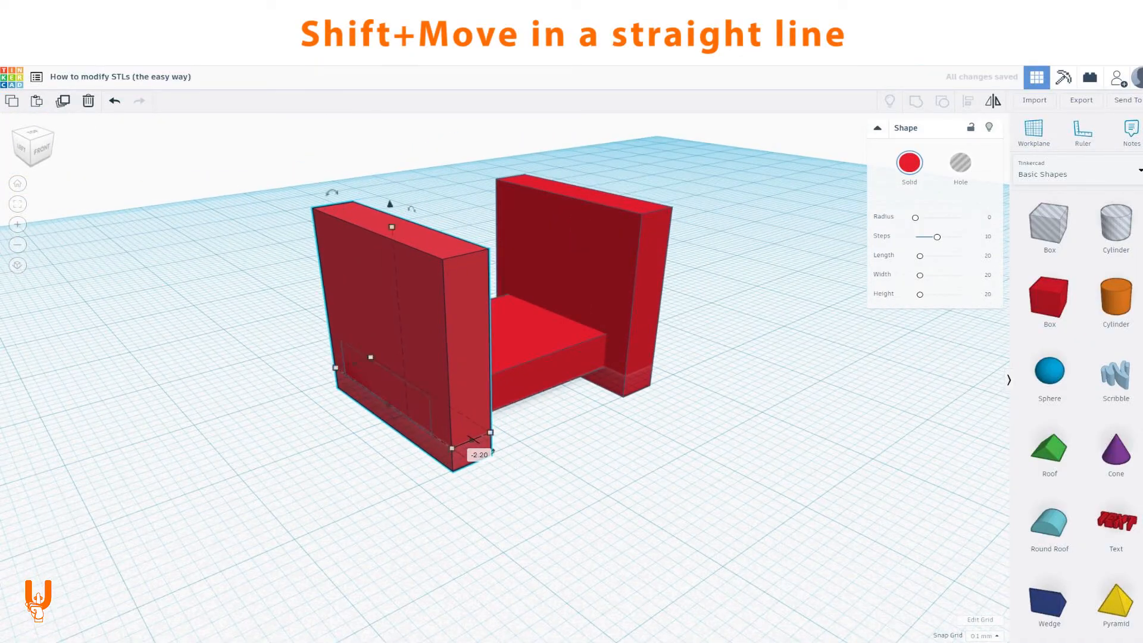
{"action": "key", "text": "Escape"}
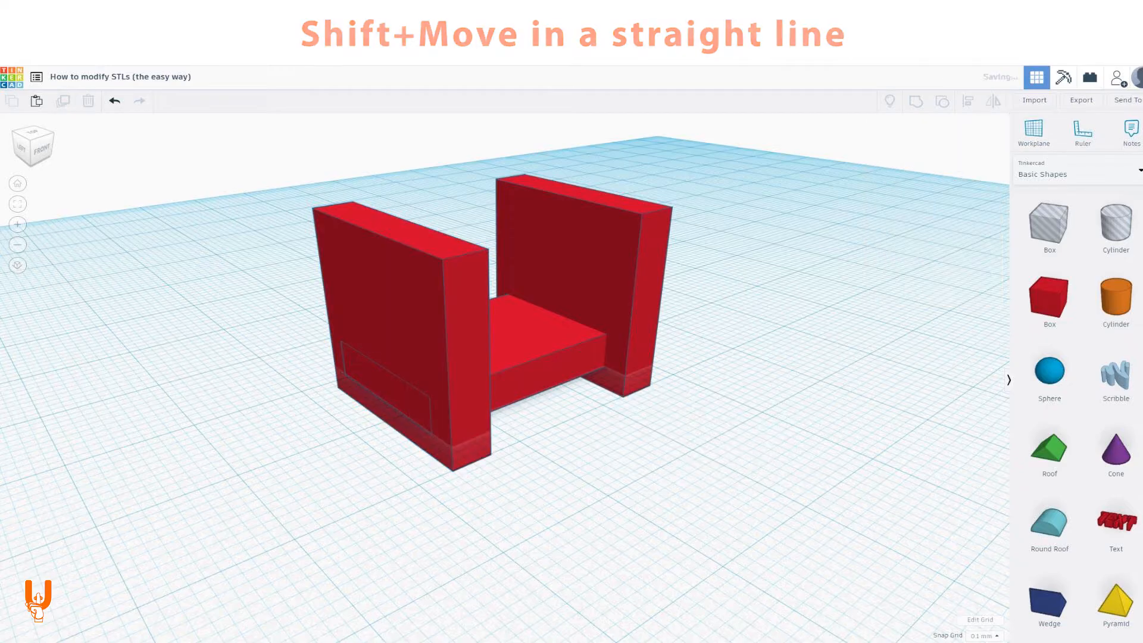
- Place a hole box on a workplane aligned with the plate's front side and enlarge it to cover the protruding wall ends
{"action": "key", "text": "w"}
{"action": "left_click_drag", "start_coordinate": [1050, 223], "coordinate": [536, 381]}
{"action": "left_click_drag", "start_coordinate": [485, 505], "coordinate": [800, 605]}
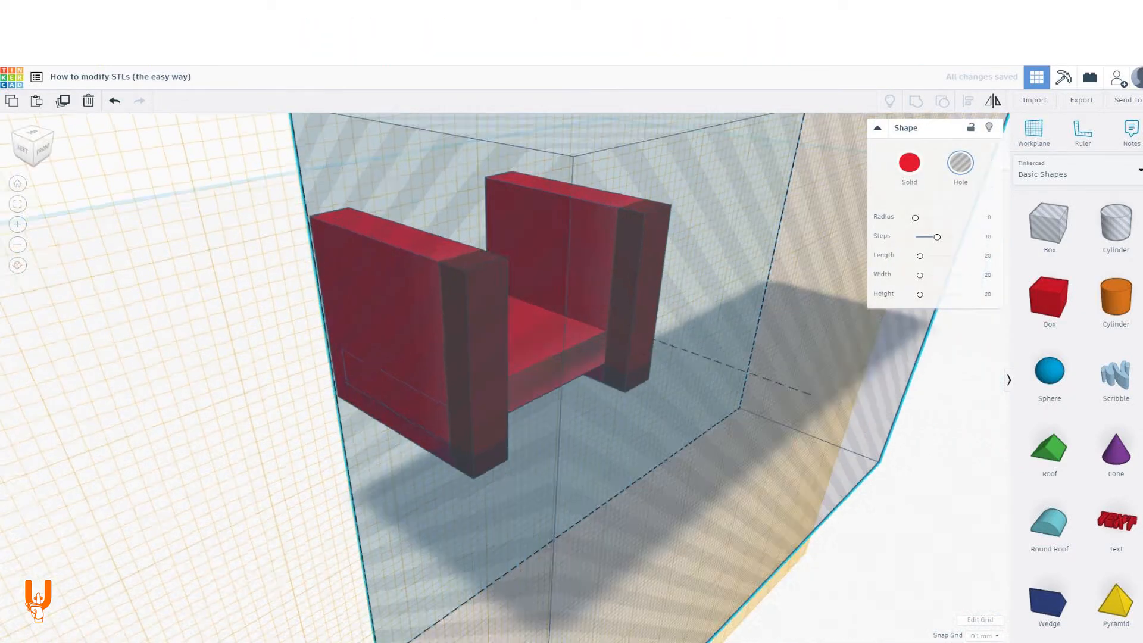
- Group the hole box with the plate and both walls to cut the protruding wall ends flush
{"action": "right_click_drag", "start_coordinate": [477, 369], "coordinate": [666, 333]}
{"action": "left_click", "coordinate": [726, 369], "text": "shift"}
{"action": "left_click", "coordinate": [643, 238], "text": "shift"}
{"action": "left_click", "coordinate": [588, 345], "text": "shift"}
{"action": "key", "text": "ctrl+g"}
{"action": "right_click_drag", "start_coordinate": [477, 369], "coordinate": [613, 363]}
{"action": "middle_click_drag", "start_coordinate": [613, 363], "coordinate": [530, 447]}
{"action": "mouse_move", "coordinate": [530, 446]}
{"action": "right_mouse_down"}
{"action": "mouse_move", "coordinate": [410, 446]}
{"action": "mouse_move", "coordinate": [530, 447]}
{"action": "right_mouse_up"}
{"action": "key", "text": "Escape"}
- Set the workplane on the plate's opposite side face and place an enlarged hole box over the wall ends protruding there
{"action": "key", "text": "w"}
{"action": "left_click", "coordinate": [491, 396]}
{"action": "left_click_drag", "start_coordinate": [1049, 224], "coordinate": [437, 235]}
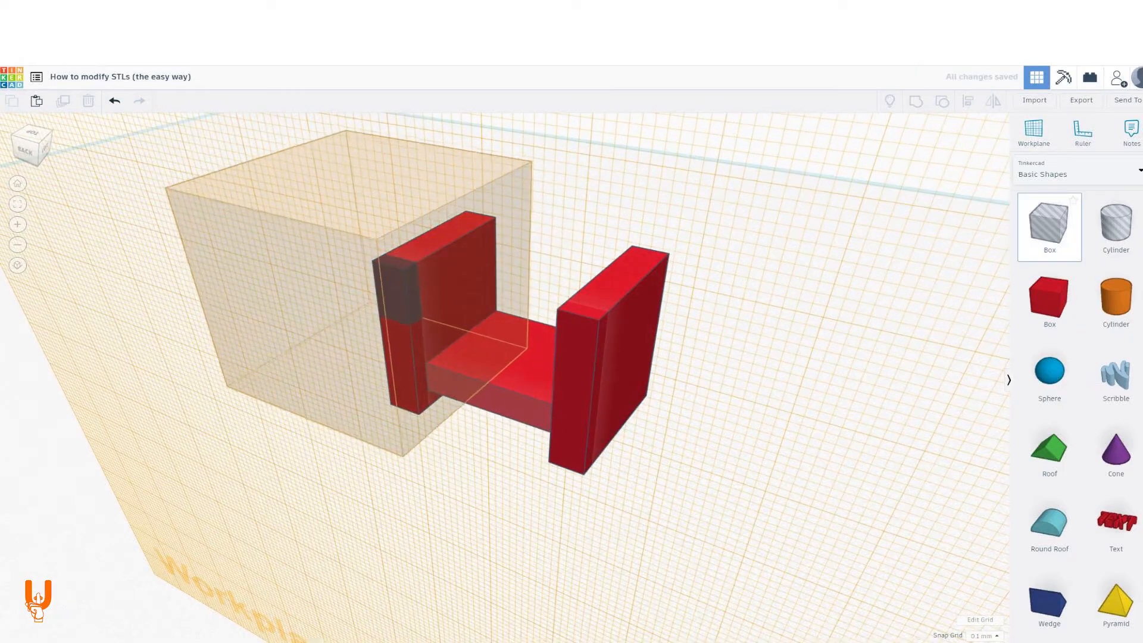
{"action": "left_click_drag", "start_coordinate": [527, 339], "coordinate": [646, 518]}
- Group the hole box with the part to trim the back wall ends flush, and restore the base workplane
{"action": "right_click_drag", "start_coordinate": [643, 369], "coordinate": [518, 357]}
{"action": "left_click", "coordinate": [583, 410], "text": "shift"}
{"action": "key", "text": "ctrl+g"}
{"action": "key", "text": "Escape"}
{"action": "left_click", "coordinate": [1034, 132]}
{"action": "left_click", "coordinate": [798, 393]}
- Set the workplane on the plate's underside, place a hole box there, and enlarge it to about 41 × 31.3 mm
{"action": "right_click_drag", "start_coordinate": [798, 393], "coordinate": [601, 238]}
{"action": "left_click", "coordinate": [1034, 132]}
{"action": "left_click", "coordinate": [512, 369]}
{"action": "left_click_drag", "start_coordinate": [1049, 223], "coordinate": [667, 400]}
{"action": "left_click_drag", "start_coordinate": [559, 355], "coordinate": [288, 293]}
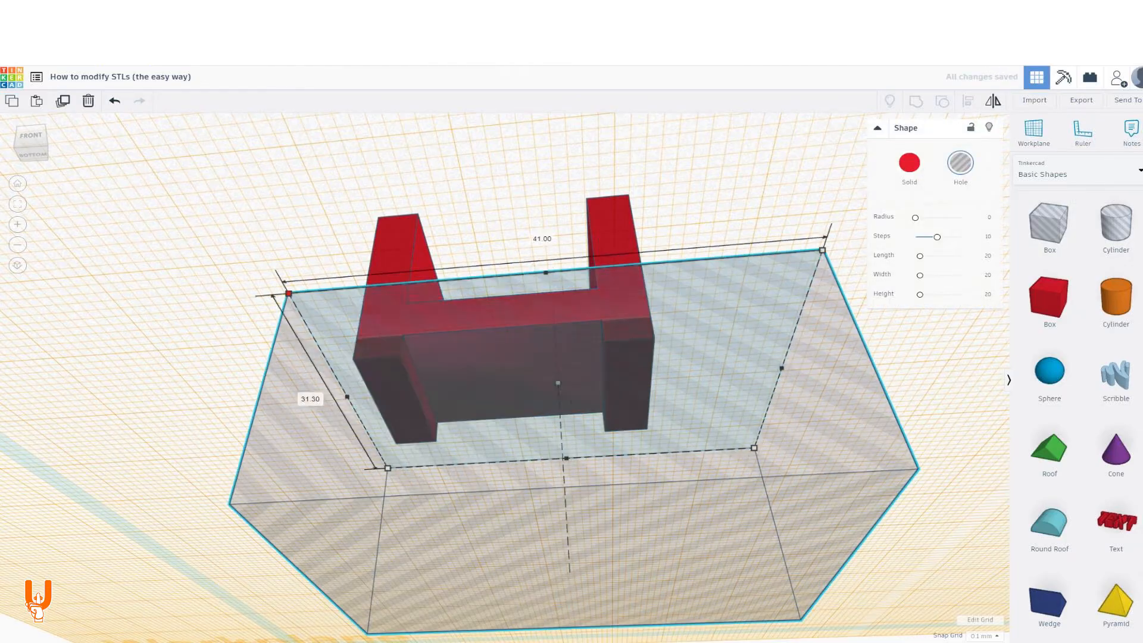
- Group the hole box with the part to trim the wall bottoms flush, and return the workplane to the base grid
{"action": "left_click", "coordinate": [396, 244], "text": "shift"}
{"action": "key", "text": "ctrl+g"}
{"action": "key", "text": "Escape"}
{"action": "right_click_drag", "start_coordinate": [535, 238], "coordinate": [404, 351]}
{"action": "left_click", "coordinate": [1034, 133]}
{"action": "left_click", "coordinate": [331, 475]}
{"action": "right_click_drag", "start_coordinate": [536, 358], "coordinate": [558, 399]}
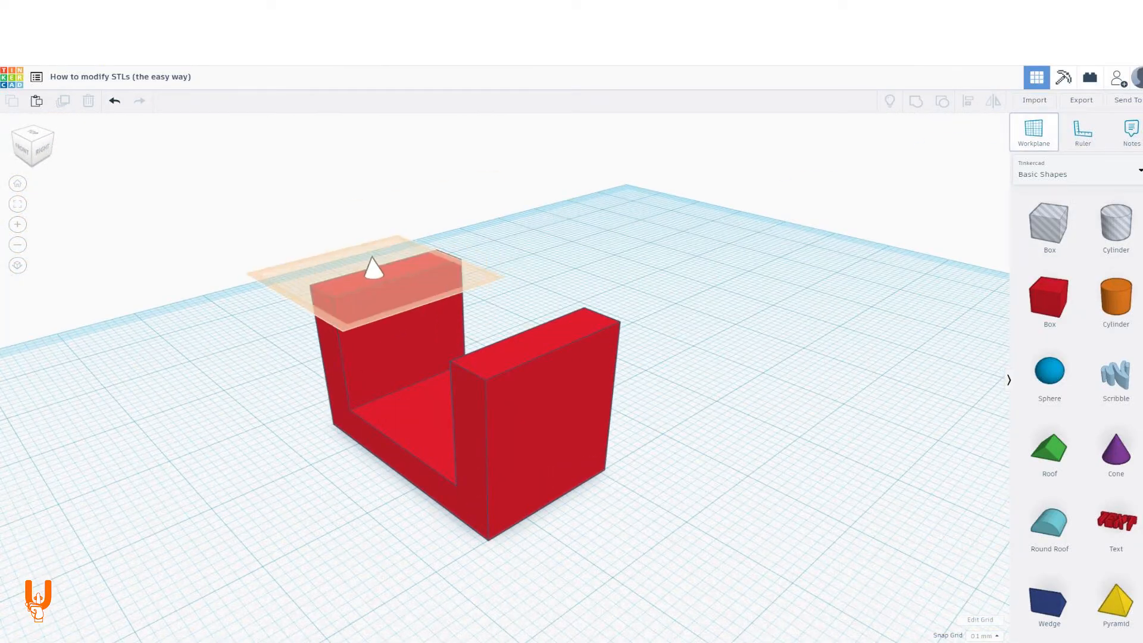
- Set the workplane on top of a wall, place a red box there, and stretch its base to about 34.8 × 22.1 mm
{"action": "left_click", "coordinate": [372, 271]}
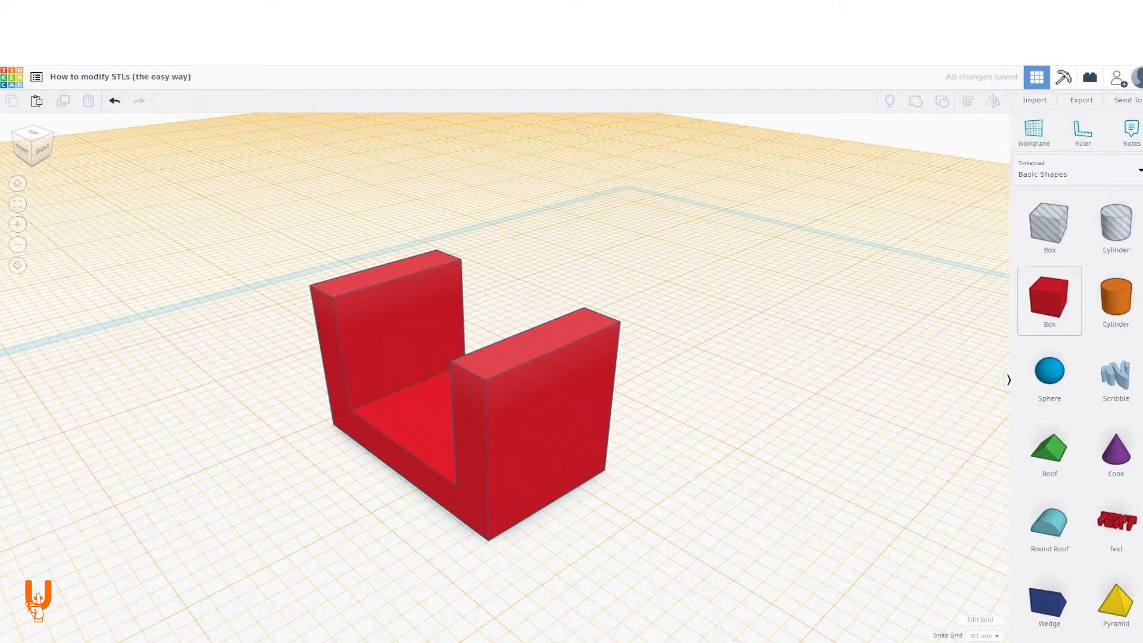
{"action": "left_click", "coordinate": [1049, 299]}
{"action": "left_click", "coordinate": [385, 276]}
{"action": "left_click_drag", "start_coordinate": [534, 278], "coordinate": [673, 323]}
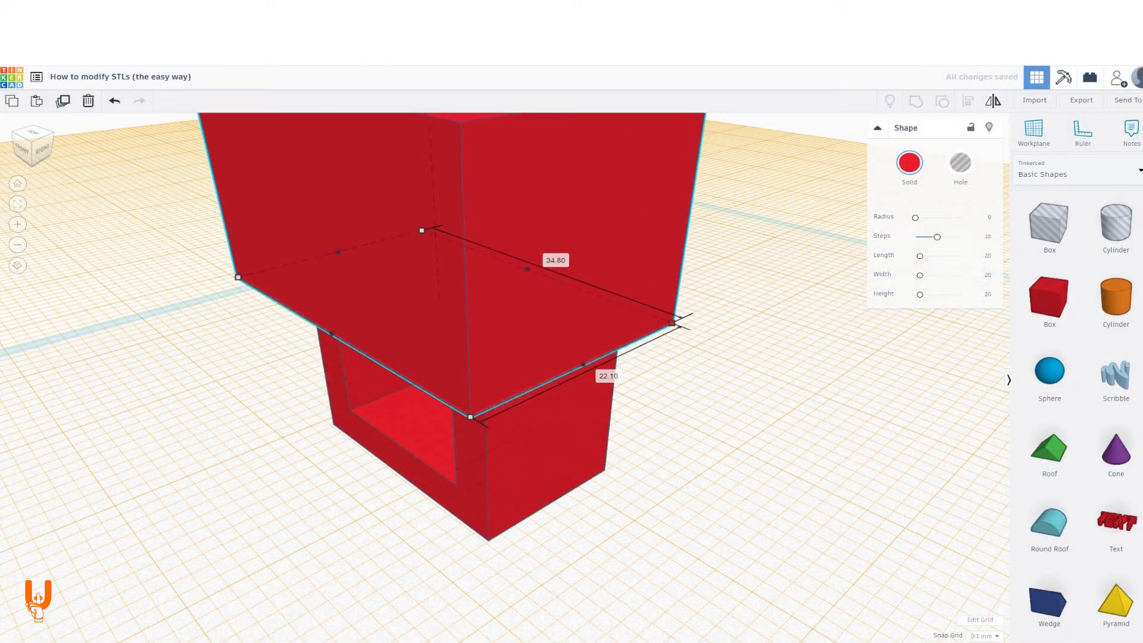
- Set the new box's length, width and height to 50 mm each
{"action": "key", "text": "Tab"}
{"action": "type", "text": "60"}
{"action": "key", "text": "Return"}
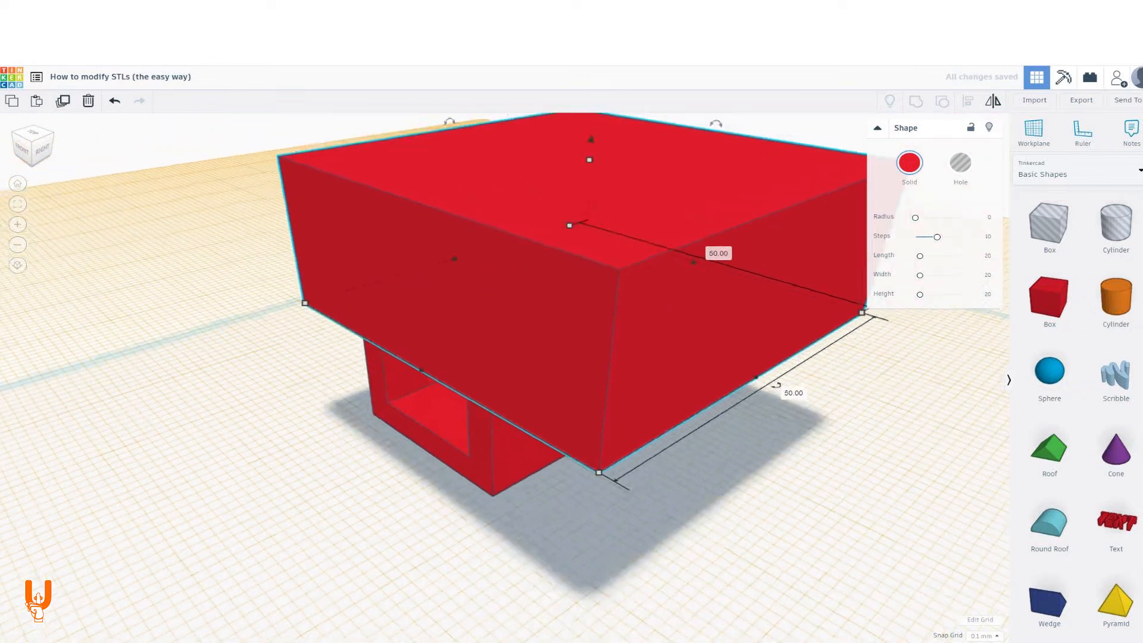
{"action": "type", "text": "50"}
{"action": "key", "text": "Return"}
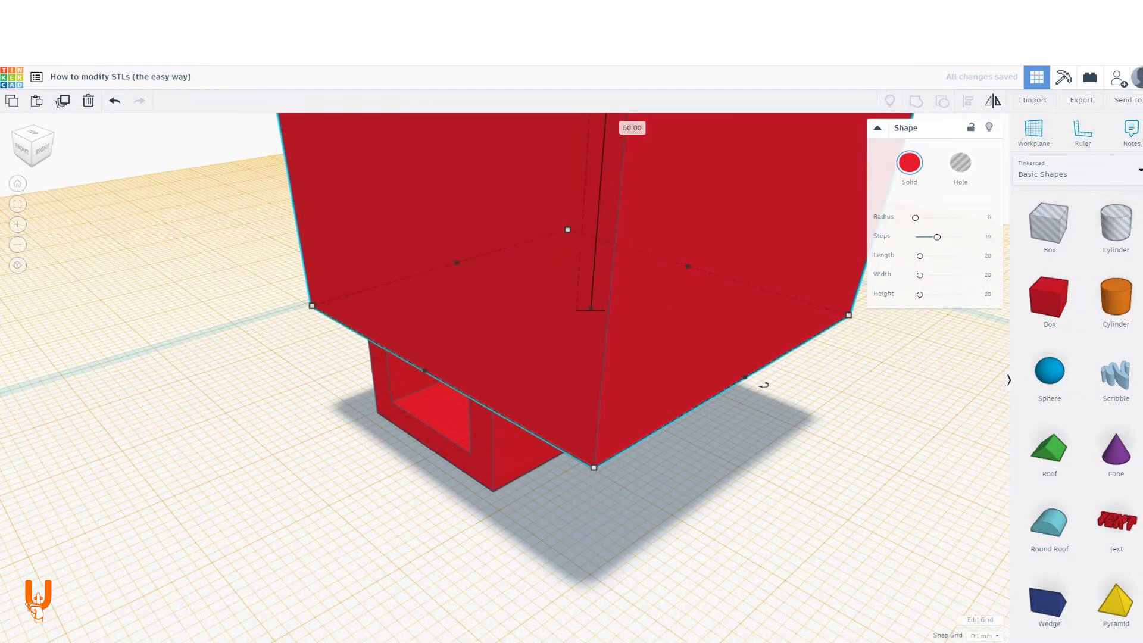
{"action": "left_click", "coordinate": [429, 500]}
{"action": "scroll", "coordinate": [429, 500], "scroll_direction": "down", "scroll_amount": 5}
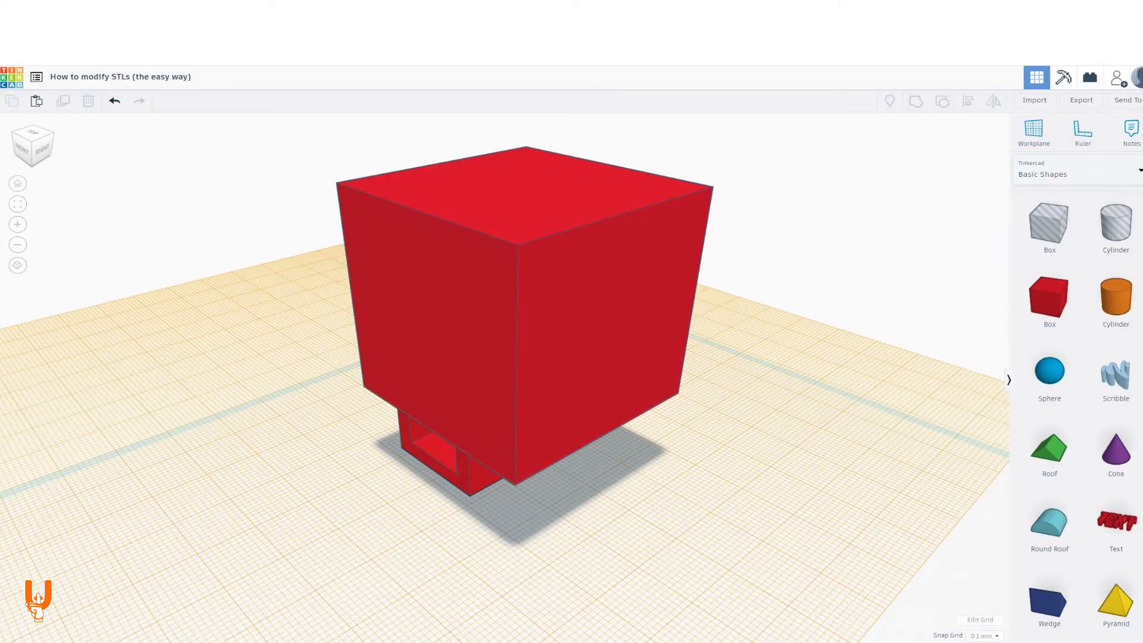
- Align the 50 mm box and the bracket so the box sits centred over the bracket in both horizontal directions
{"action": "key", "text": "ctrl+a"}
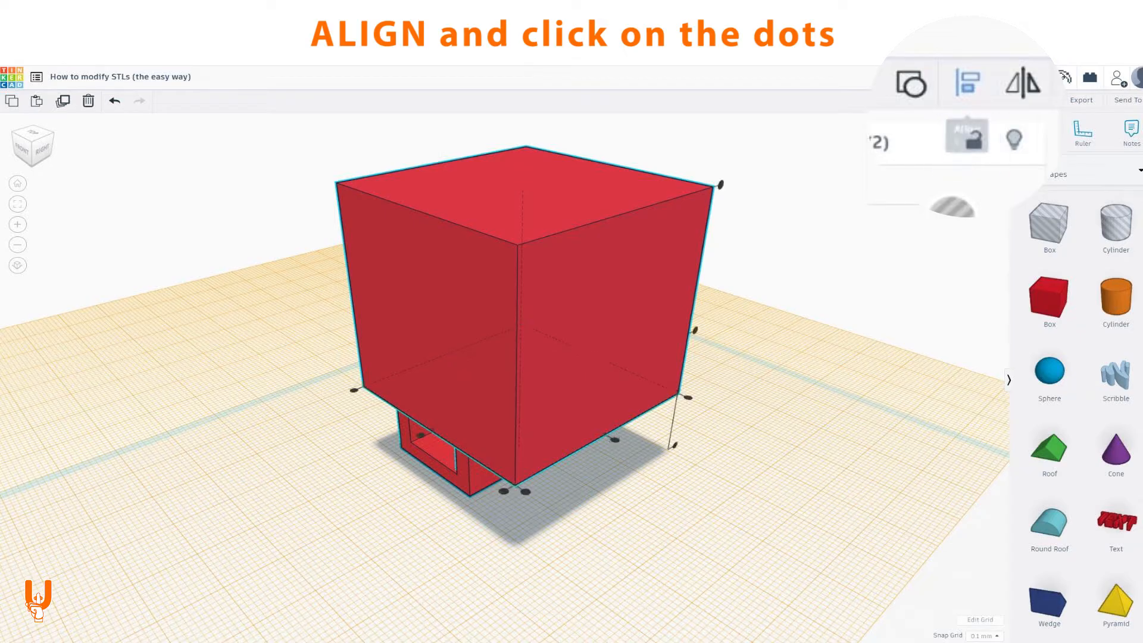
{"action": "left_click", "coordinate": [439, 457]}
{"action": "left_click", "coordinate": [423, 418]}
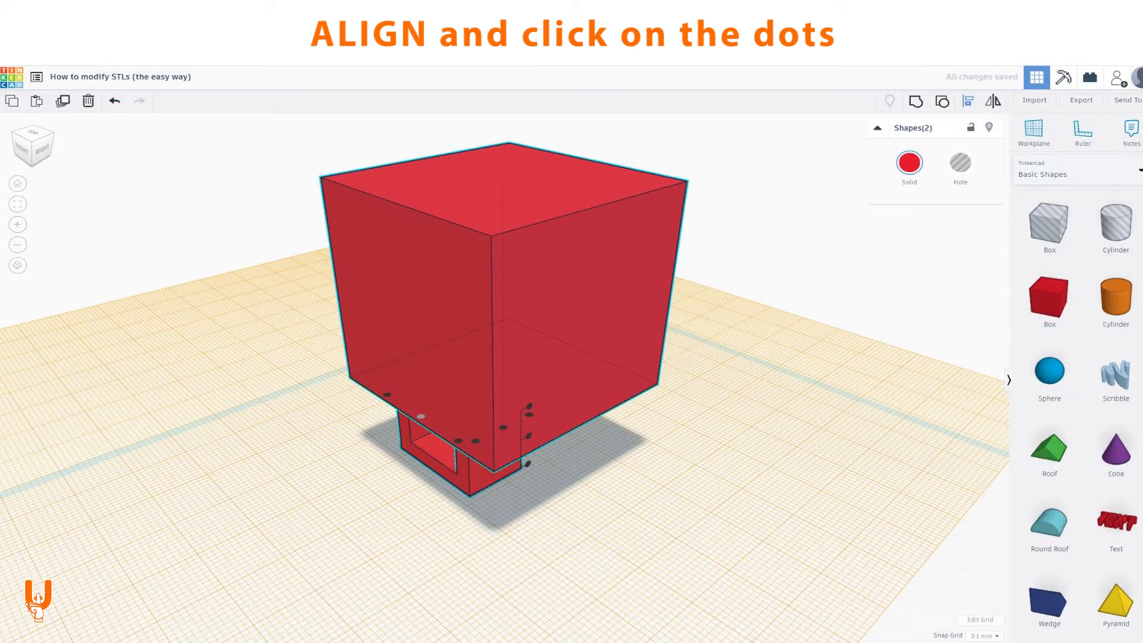
{"action": "right_click_drag", "start_coordinate": [423, 418], "coordinate": [450, 424]}
{"action": "key", "text": "l"}
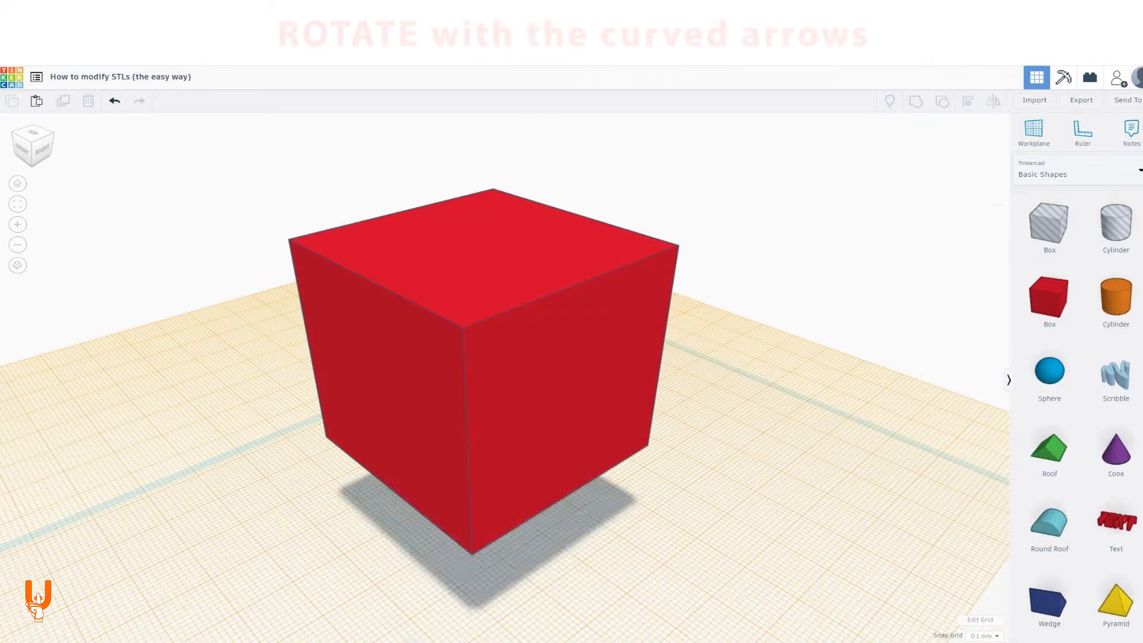
- Select the 50 mm box and rotate it about a horizontal axis so it tilts over the bracket
{"action": "left_click", "coordinate": [464, 334]}
{"action": "left_click", "coordinate": [399, 194]}
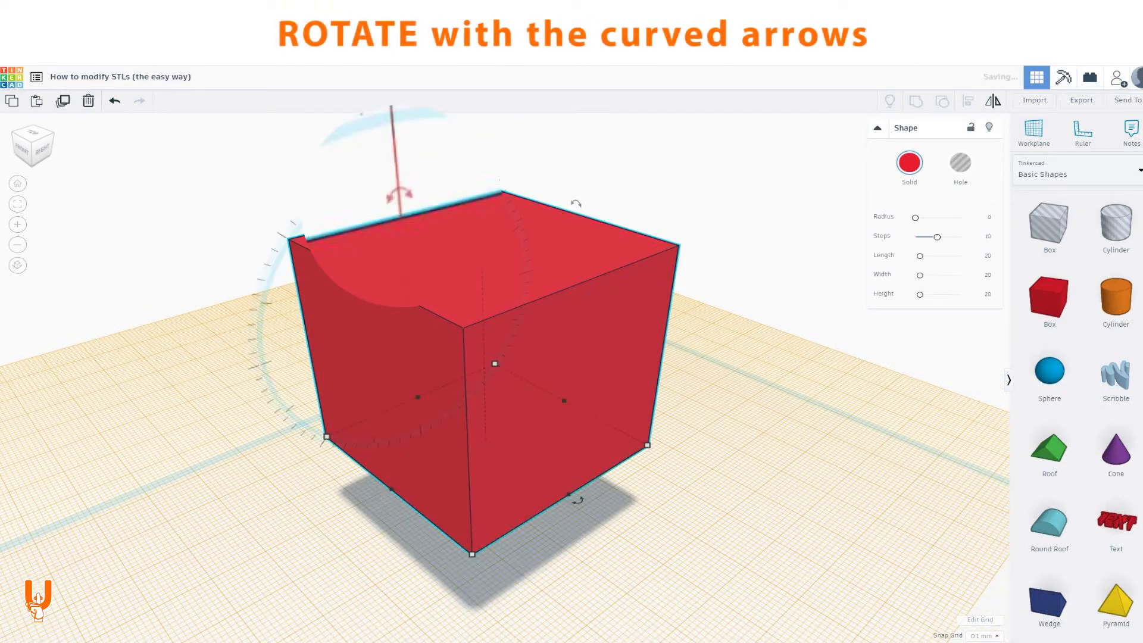
{"action": "left_click_drag", "start_coordinate": [399, 195], "coordinate": [439, 118]}
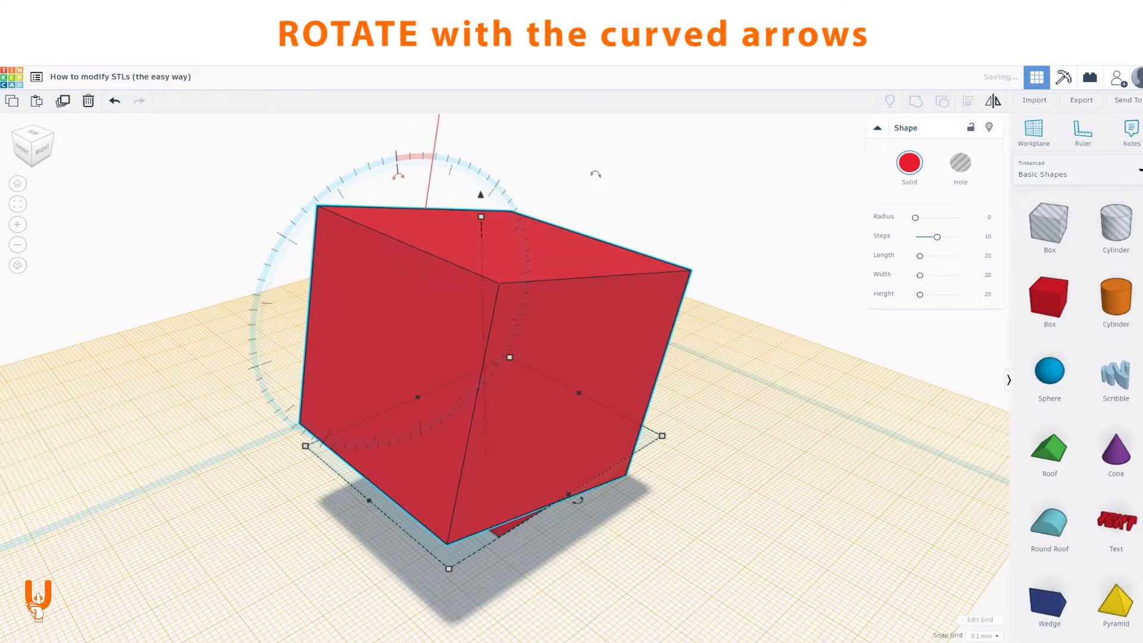
{"action": "scroll", "coordinate": [439, 119], "scroll_direction": "down", "scroll_amount": 2}
{"action": "scroll", "coordinate": [500, 375], "scroll_direction": "down", "scroll_amount": 2}
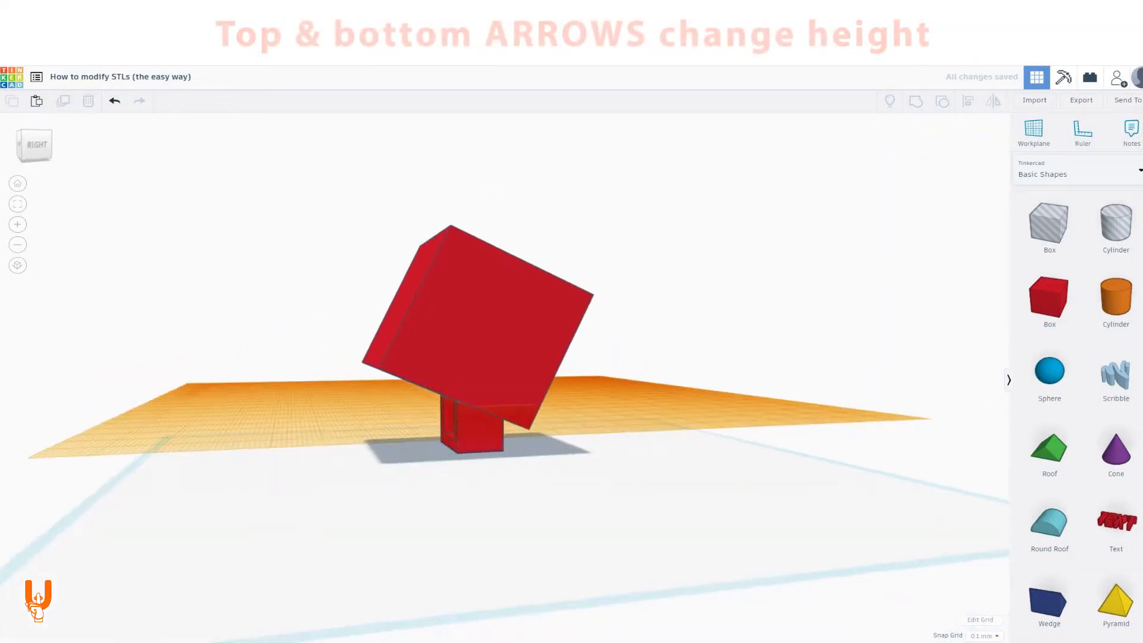
- Lower the tilted box until it overlaps the bracket's walls, and return the workplane to the base grid
{"action": "right_click_drag", "start_coordinate": [476, 333], "coordinate": [480, 298]}
{"action": "left_click_drag", "start_coordinate": [480, 297], "coordinate": [492, 306]}
{"action": "key", "text": "ctrl+z"}
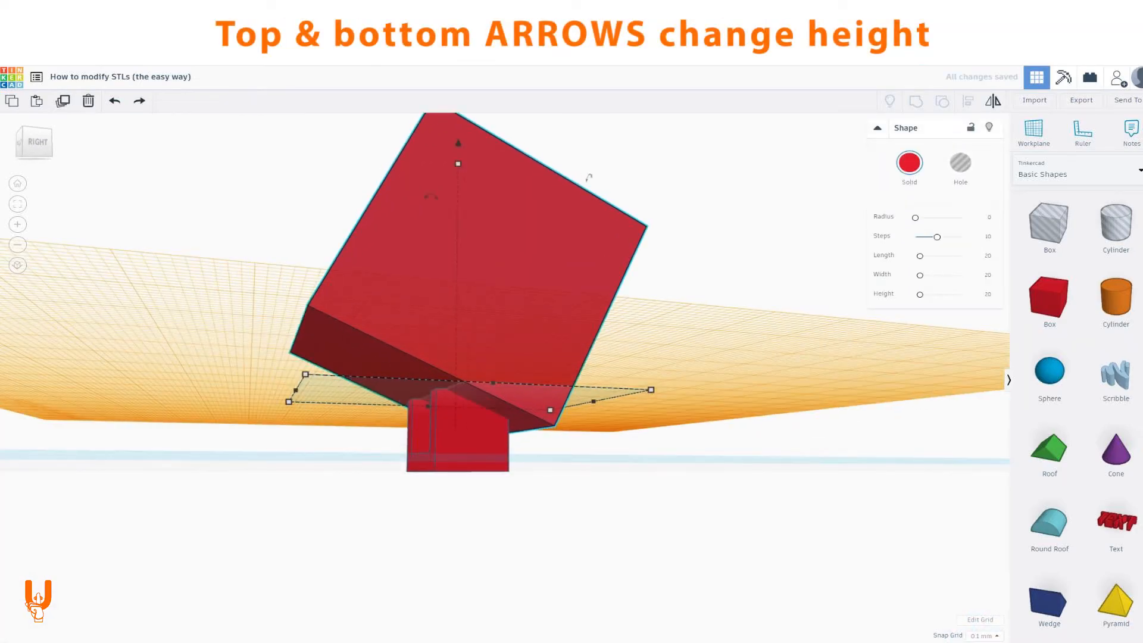
{"action": "right_click_drag", "start_coordinate": [476, 292], "coordinate": [512, 331]}
{"action": "left_click_drag", "start_coordinate": [512, 330], "coordinate": [557, 330]}
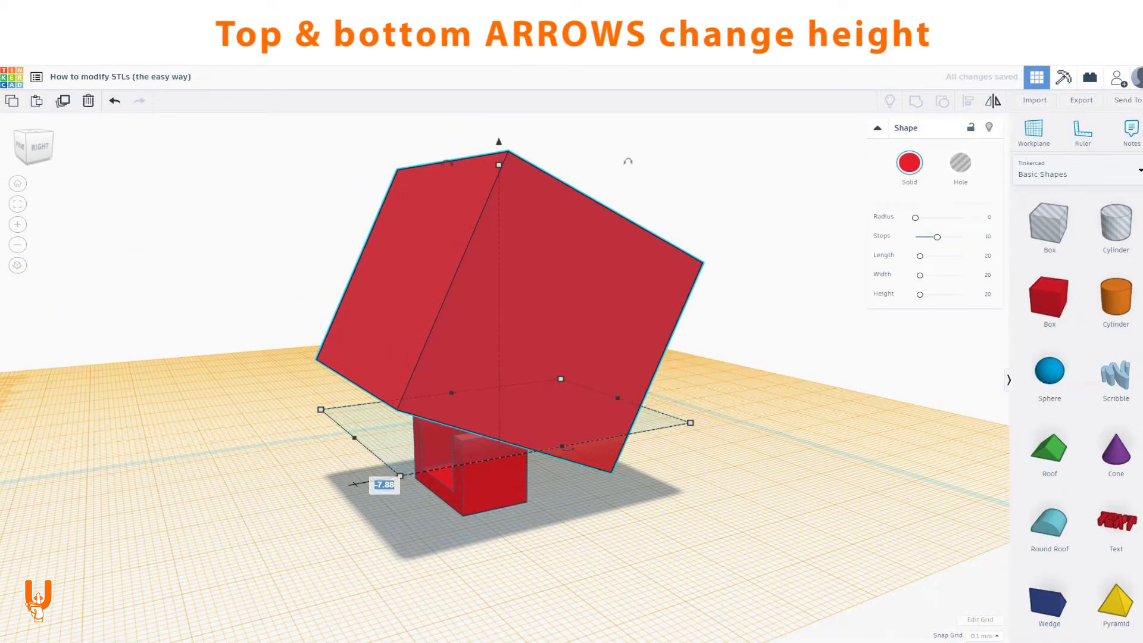
{"action": "left_click_drag", "start_coordinate": [499, 141], "coordinate": [501, 184]}
{"action": "right_click_drag", "start_coordinate": [500, 184], "coordinate": [459, 178]}
{"action": "right_click_drag", "start_coordinate": [632, 201], "coordinate": [727, 256]}
{"action": "left_click", "coordinate": [620, 192]}
{"action": "scroll", "coordinate": [676, 229], "scroll_direction": "down", "scroll_amount": 3}
{"action": "scroll", "coordinate": [726, 256], "scroll_direction": "up", "scroll_amount": 3}
- Place a wedge beside the red part, lengthen and widen its base, and lower its height to about 14.5 mm
{"action": "left_click", "coordinate": [1049, 602]}
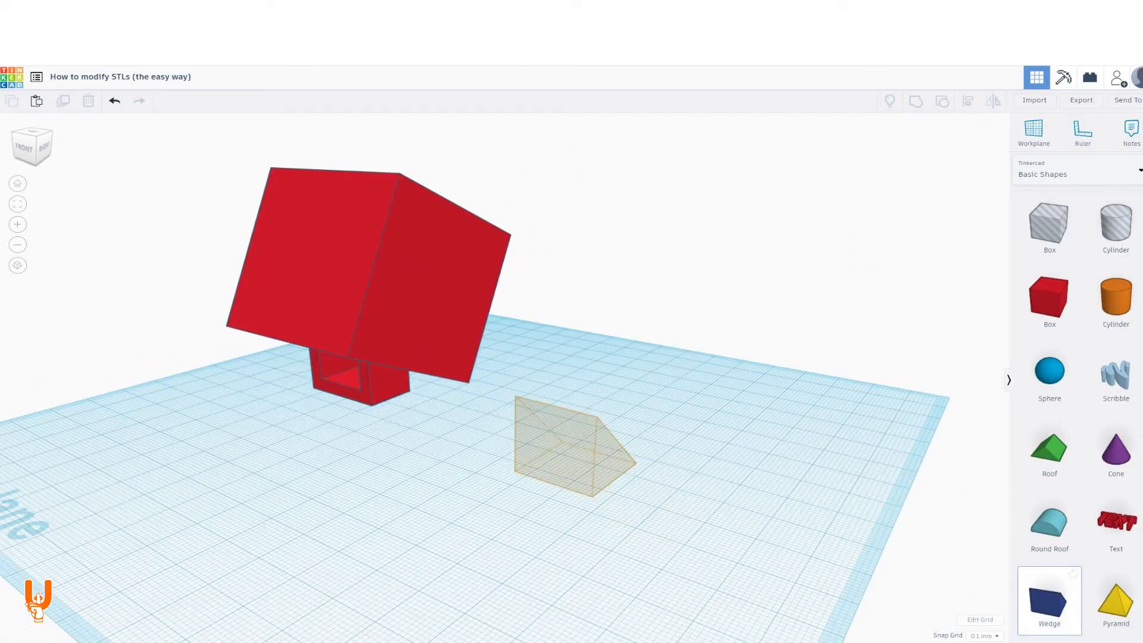
{"action": "left_click", "coordinate": [576, 467]}
{"action": "left_click_drag", "start_coordinate": [600, 453], "coordinate": [630, 430]}
{"action": "left_click_drag", "start_coordinate": [598, 384], "coordinate": [597, 403]}
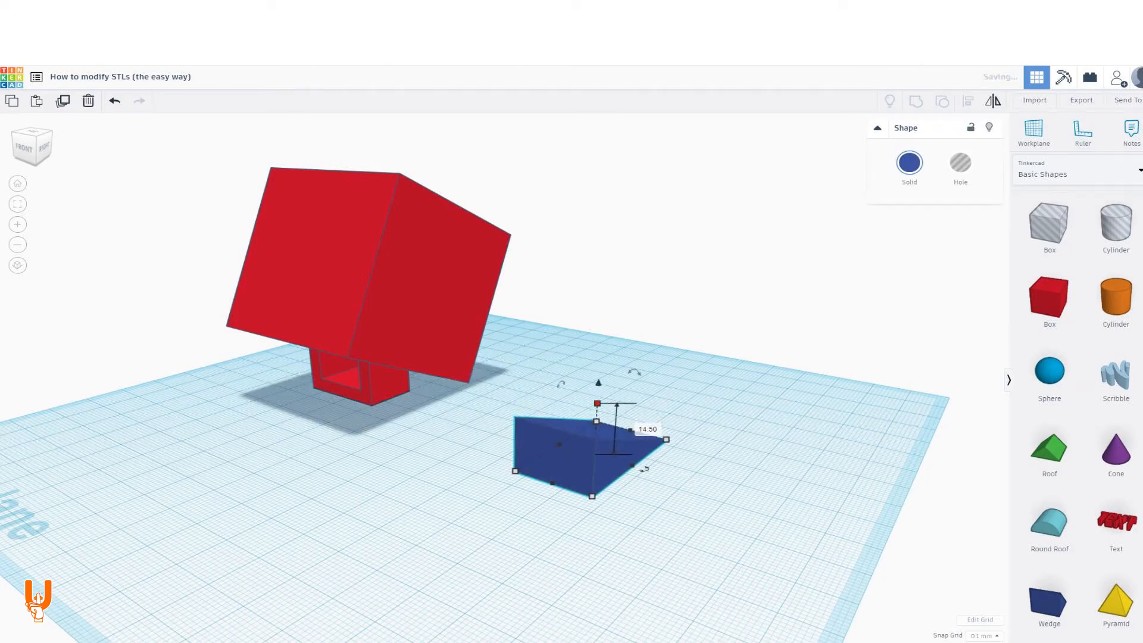
{"action": "left_click_drag", "start_coordinate": [632, 465], "coordinate": [658, 473]}
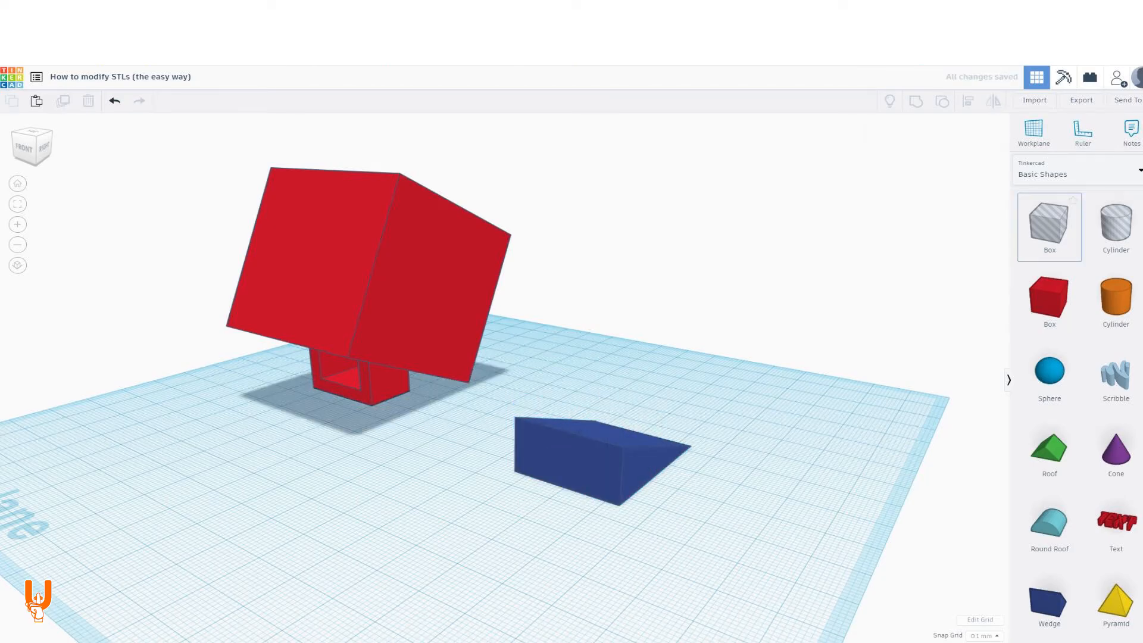
- Place a hole box over the wedge, stretch it to about 68.4 mm long, and position it across the wedge
{"action": "left_click", "coordinate": [1050, 226]}
{"action": "left_click", "coordinate": [654, 426]}
{"action": "left_click_drag", "start_coordinate": [633, 441], "coordinate": [534, 510]}
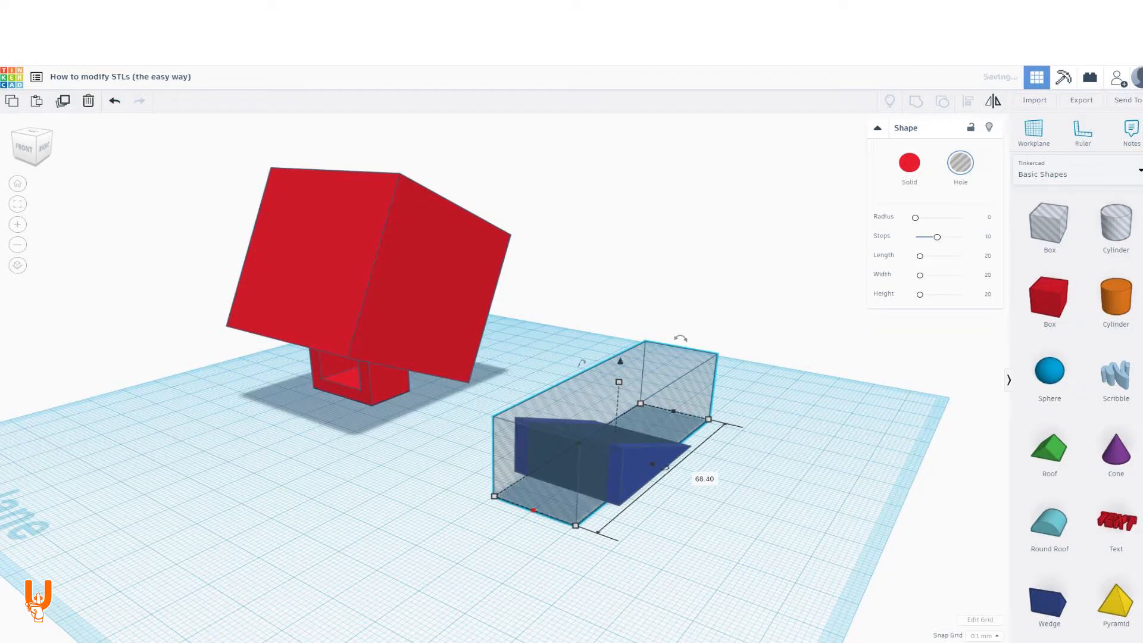
{"action": "right_click_drag", "start_coordinate": [534, 510], "coordinate": [570, 538]}
{"action": "left_click_drag", "start_coordinate": [675, 490], "coordinate": [659, 485]}
- Raise the hole box slightly above the base grid and group it with the wedge to cut a channel through it
{"action": "left_click", "coordinate": [649, 506], "text": "shift"}
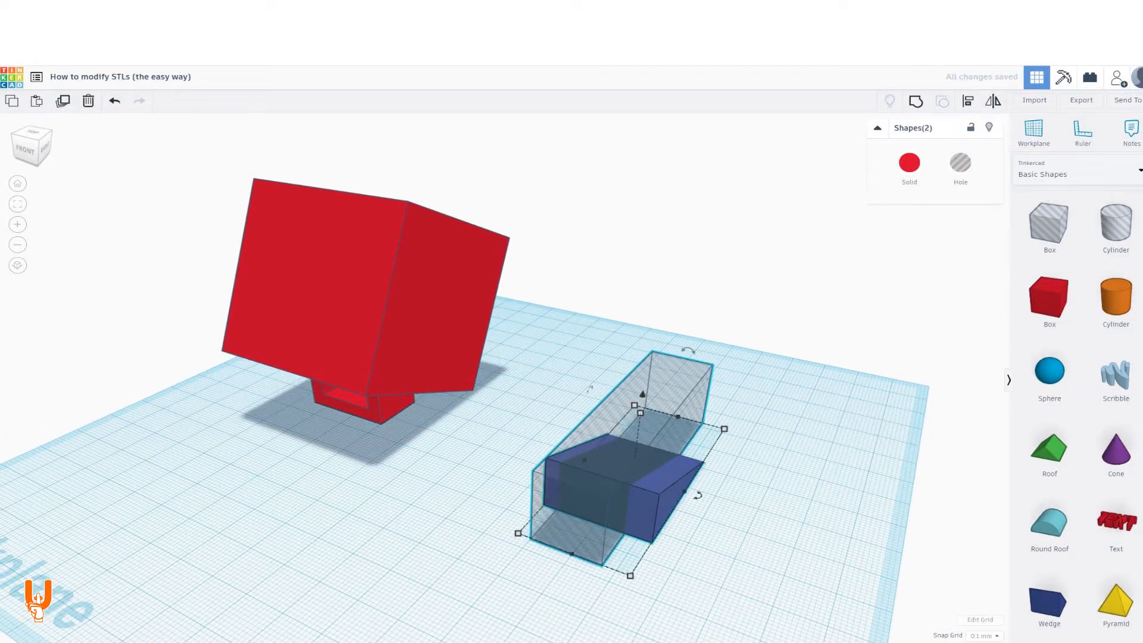
{"action": "left_click", "coordinate": [565, 563]}
{"action": "right_click_drag", "start_coordinate": [564, 563], "coordinate": [541, 558]}
{"action": "left_click", "coordinate": [691, 524]}
{"action": "left_click", "coordinate": [631, 411]}
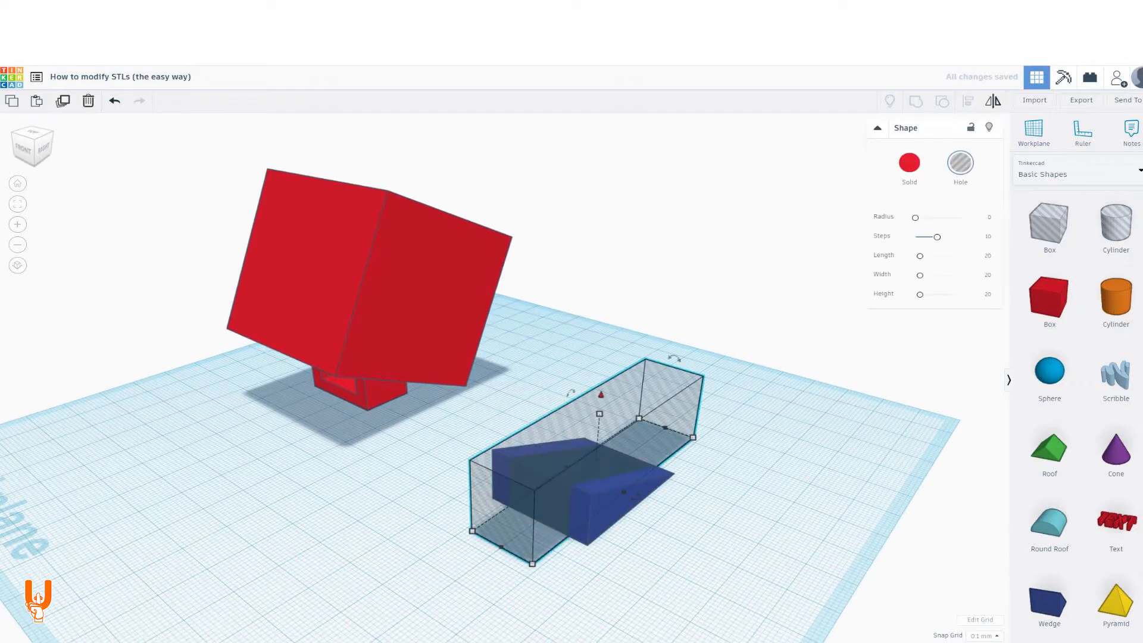
{"action": "left_click_drag", "start_coordinate": [602, 394], "coordinate": [602, 383]}
{"action": "right_click_drag", "start_coordinate": [601, 455], "coordinate": [610, 424]}
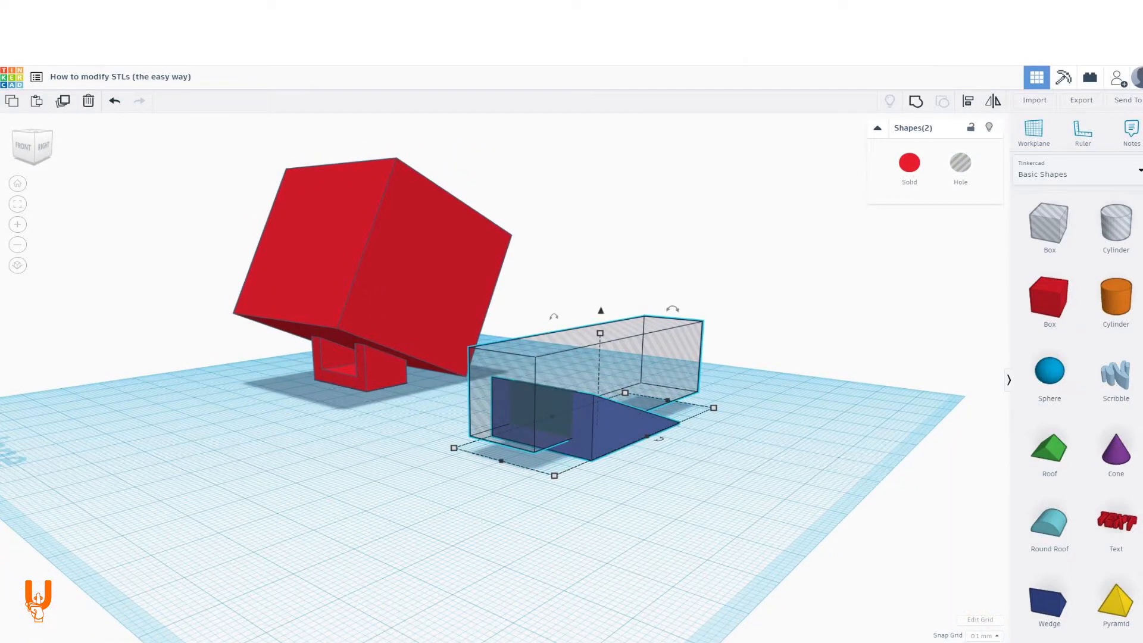
{"action": "key", "text": "ctrl+g"}
{"action": "left_click", "coordinate": [685, 512]}
- Set the workplane on the wedge's sloped face and place a red box there with a base of 38 × 38 mm
{"action": "right_click_drag", "start_coordinate": [685, 512], "coordinate": [583, 547]}
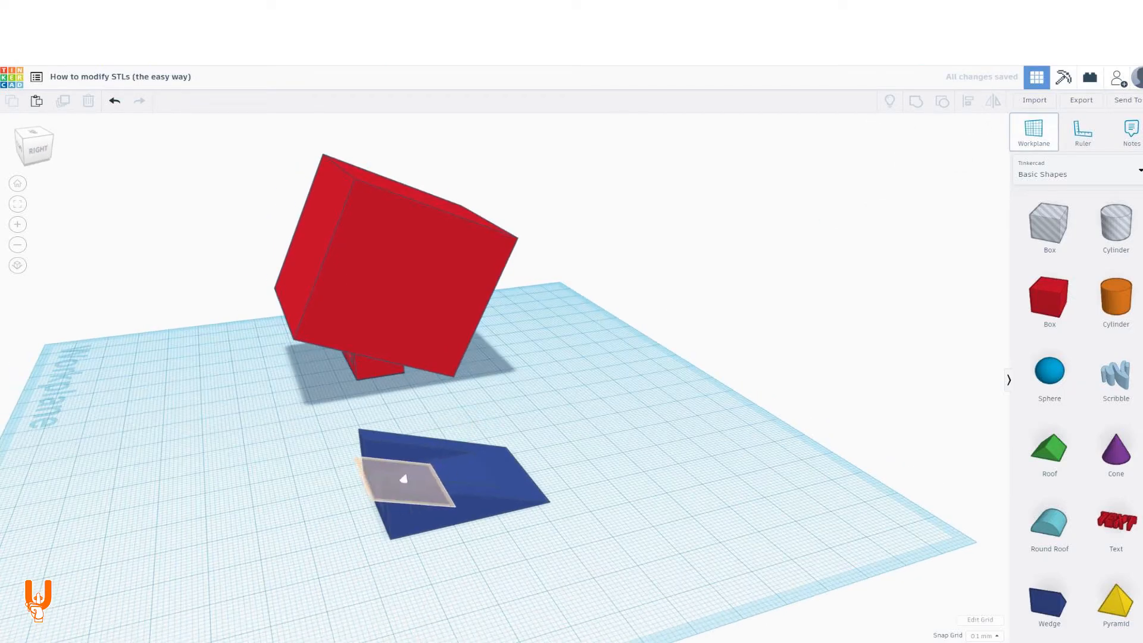
{"action": "left_click", "coordinate": [403, 479]}
{"action": "left_click_drag", "start_coordinate": [1050, 297], "coordinate": [241, 374]}
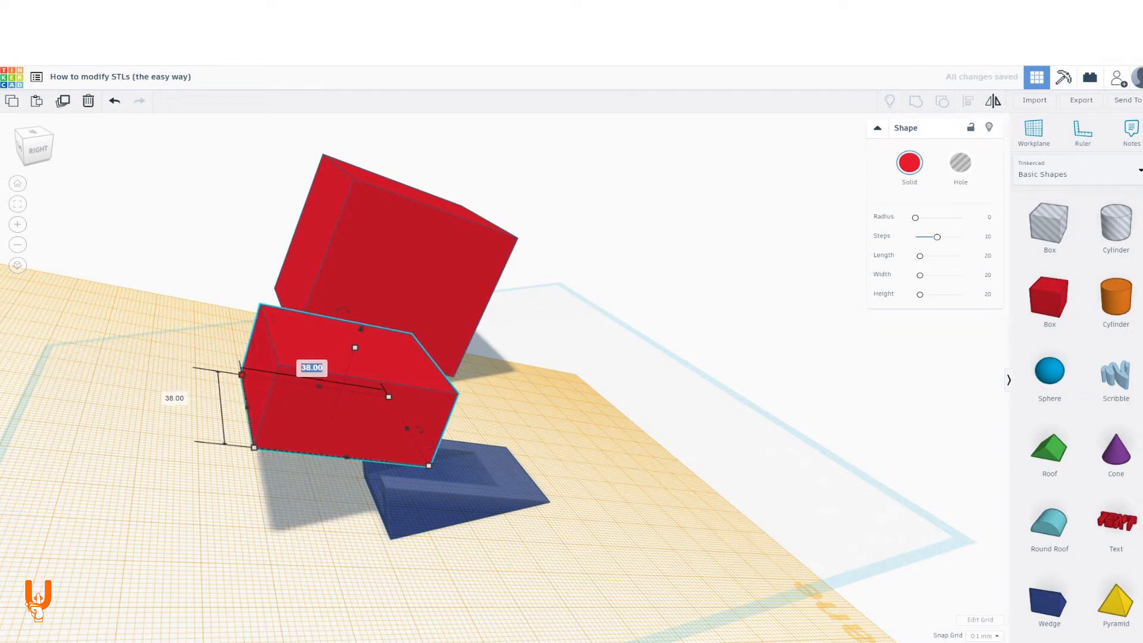
{"action": "left_click", "coordinate": [449, 500]}
{"action": "left_click", "coordinate": [393, 399], "text": "shift"}
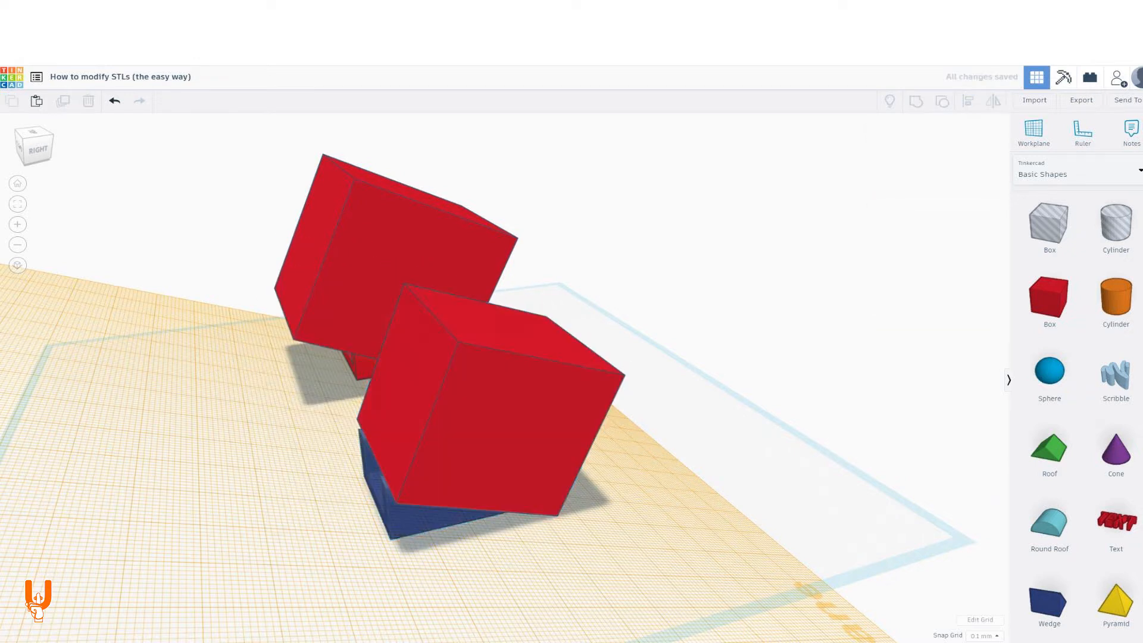
- Move the new red box along the sloped workplane so it sits centred over the wedge's two walls
{"action": "left_click_drag", "start_coordinate": [500, 411], "coordinate": [476, 407]}
{"action": "right_click_drag", "start_coordinate": [477, 408], "coordinate": [417, 357]}
{"action": "mouse_move", "coordinate": [417, 333]}
{"action": "left_mouse_down"}
{"action": "mouse_move", "coordinate": [445, 342]}
{"action": "mouse_move", "coordinate": [419, 330]}
{"action": "left_mouse_up"}
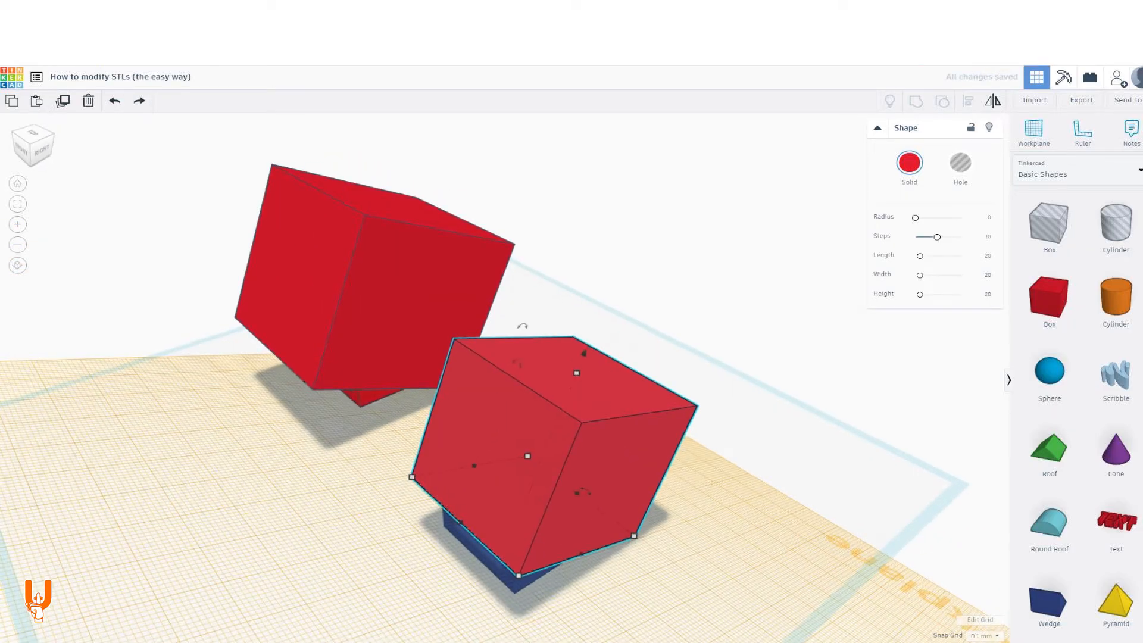
{"action": "mouse_move", "coordinate": [555, 458]}
{"action": "left_mouse_down"}
{"action": "mouse_move", "coordinate": [521, 465]}
{"action": "mouse_move", "coordinate": [571, 453]}
{"action": "left_mouse_up"}
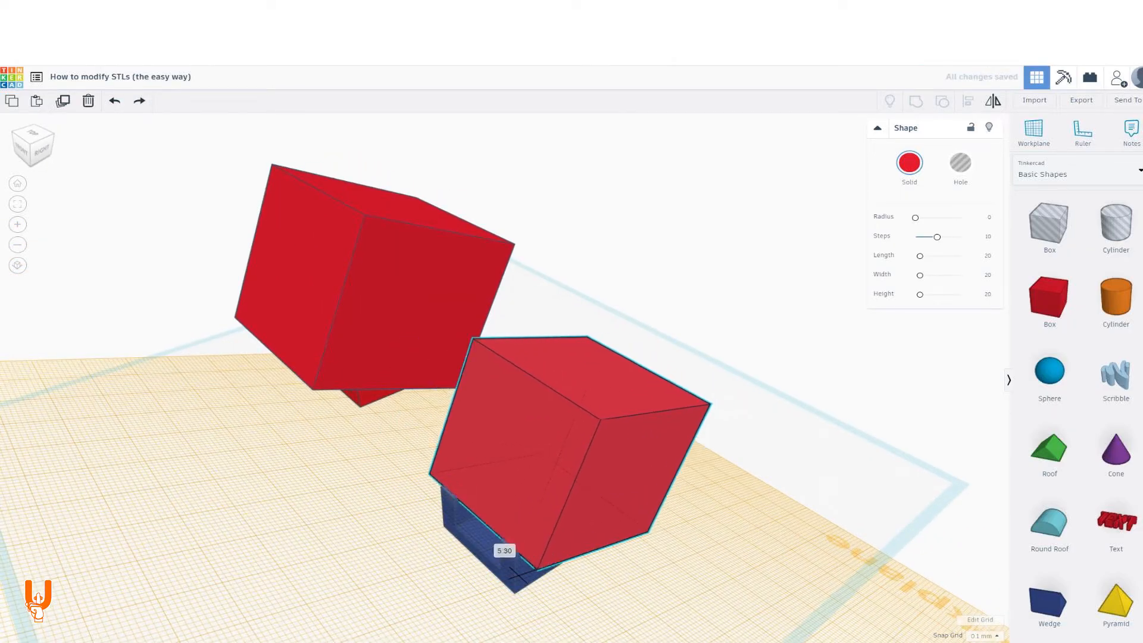
{"action": "left_click_drag", "start_coordinate": [518, 572], "coordinate": [509, 571]}
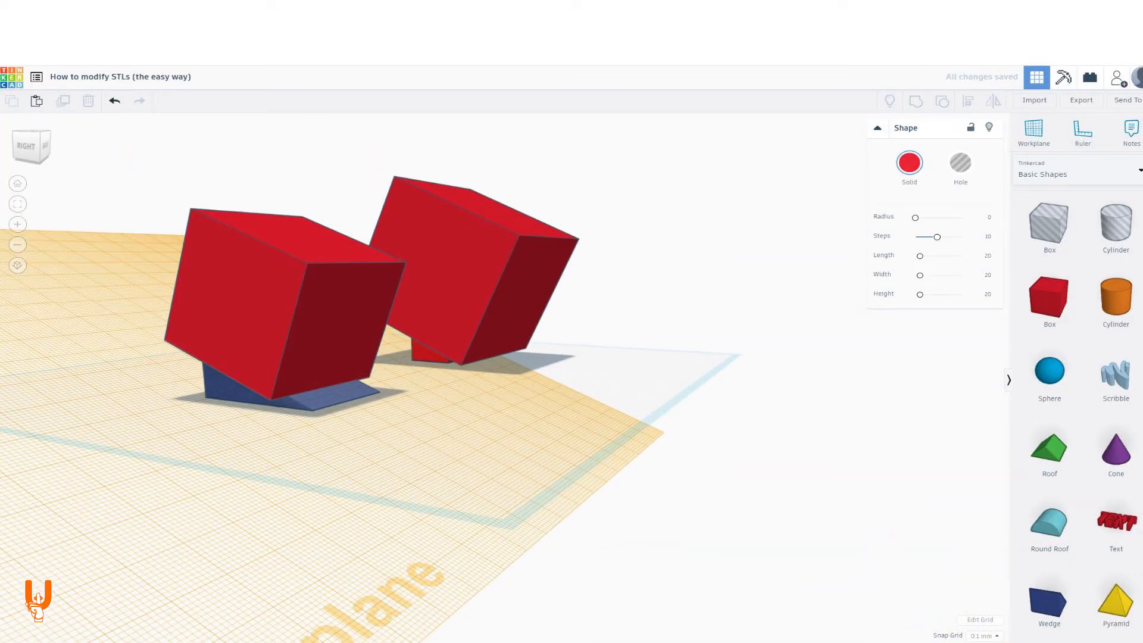
- Group the tilted box with the slotted wedge as one blue part, and return the workplane to the base grid
{"action": "left_click", "coordinate": [301, 321]}
{"action": "left_click", "coordinate": [390, 393]}
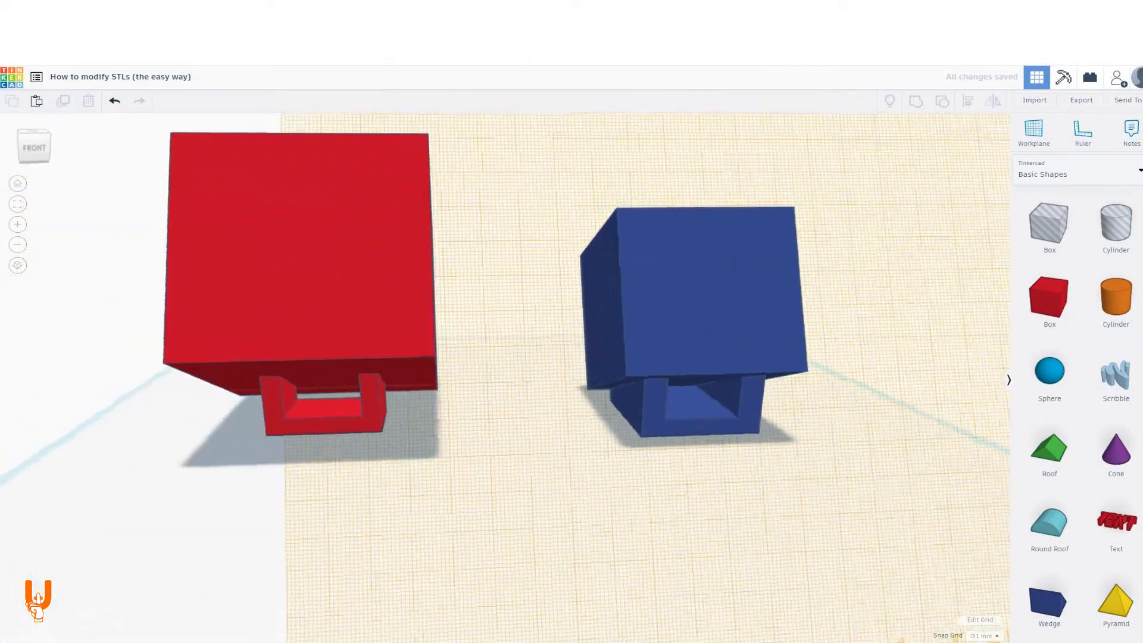
{"action": "right_click_drag", "start_coordinate": [571, 381], "coordinate": [500, 365]}
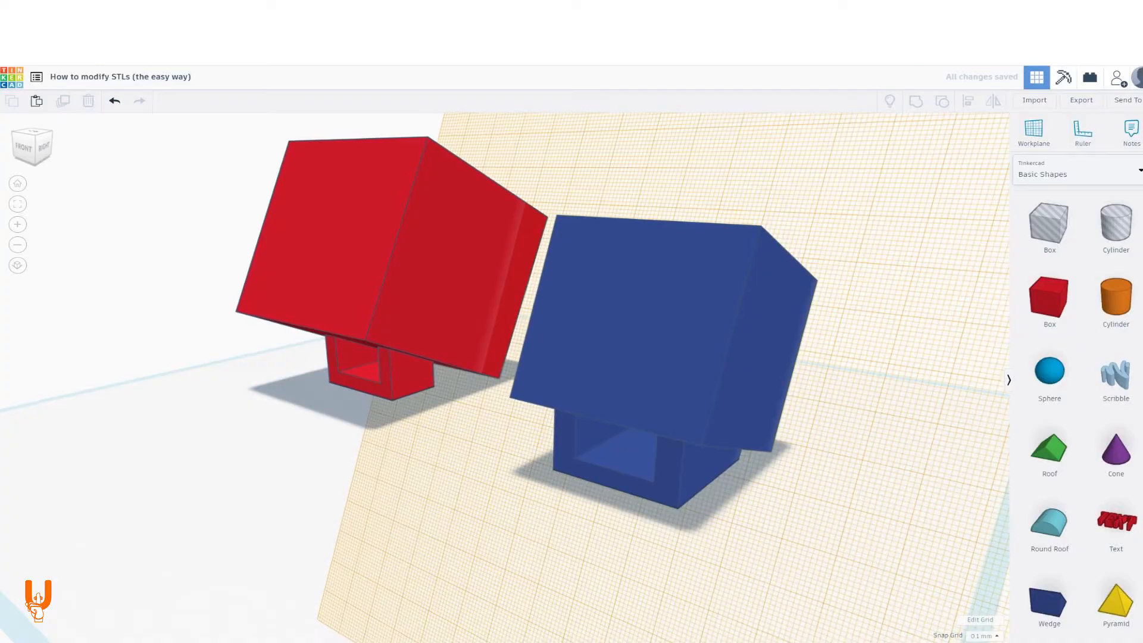
{"action": "left_click", "coordinate": [329, 516]}
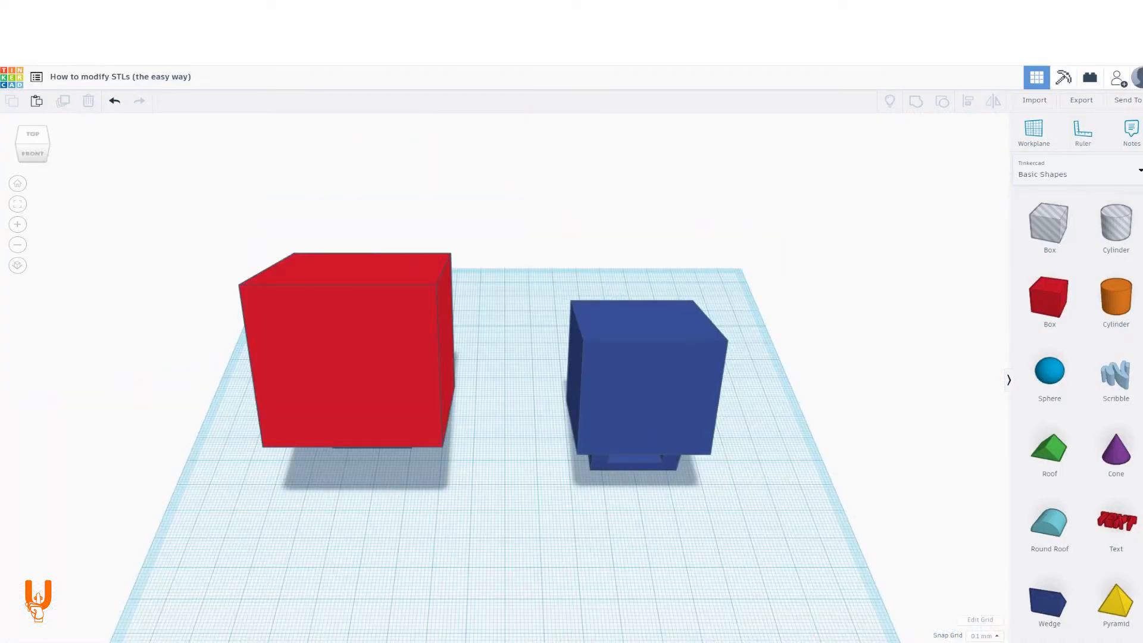
- Try duplicating the tilted red part in place, undo the duplication, and clear the selection
{"action": "left_click", "coordinate": [351, 363]}
{"action": "right_click_drag", "start_coordinate": [351, 363], "coordinate": [503, 305]}
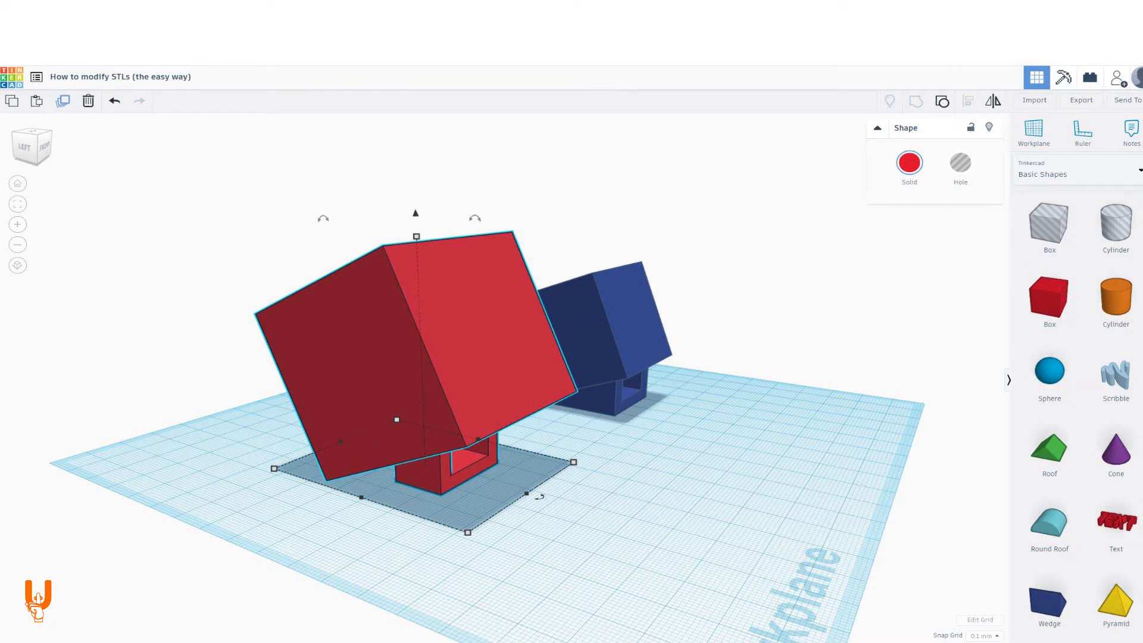
{"action": "left_click", "coordinate": [63, 101]}
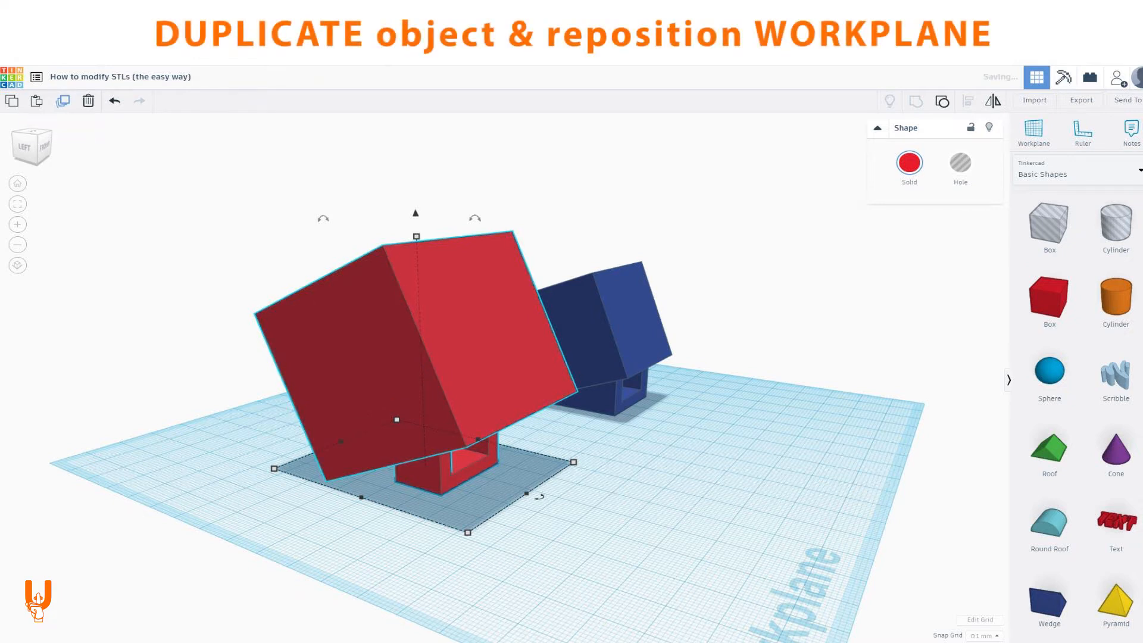
{"action": "key", "text": "ctrl+z"}
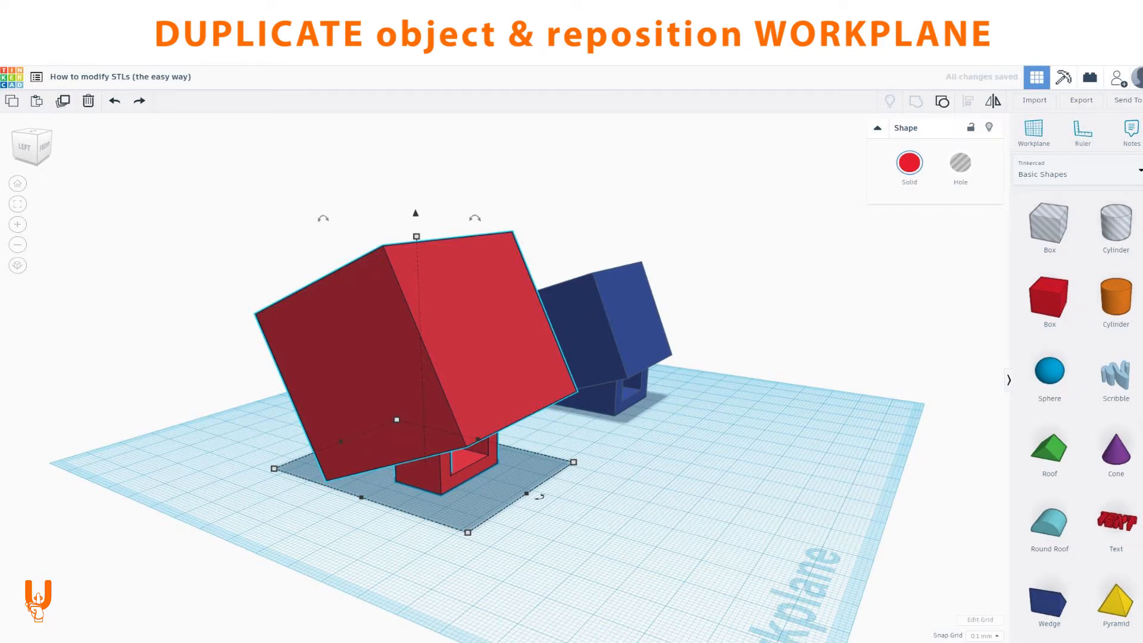
{"action": "key", "text": "Escape"}
- Set the workplane on the red box's tilted underside and place a hole box there, enlarged to about 61.7 × 64 mm
{"action": "right_click_drag", "start_coordinate": [596, 506], "coordinate": [554, 382]}
{"action": "scroll", "coordinate": [506, 381], "scroll_direction": "up", "scroll_amount": 3}
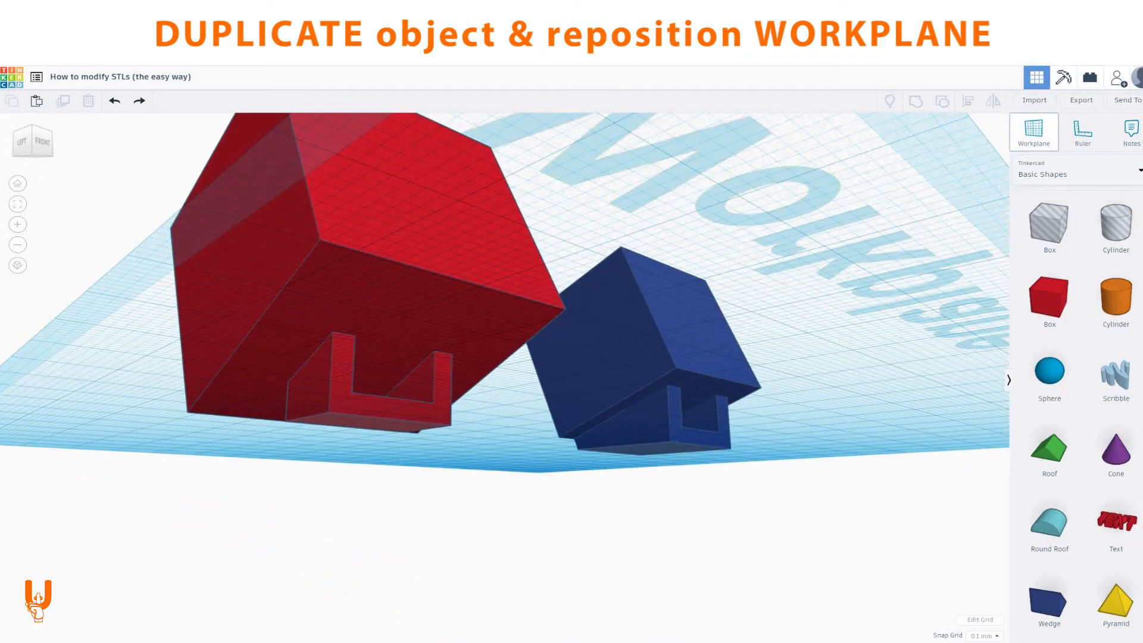
{"action": "left_click", "coordinate": [371, 309]}
{"action": "middle_click_drag", "start_coordinate": [375, 313], "coordinate": [500, 260]}
{"action": "left_click_drag", "start_coordinate": [1050, 224], "coordinate": [702, 279]}
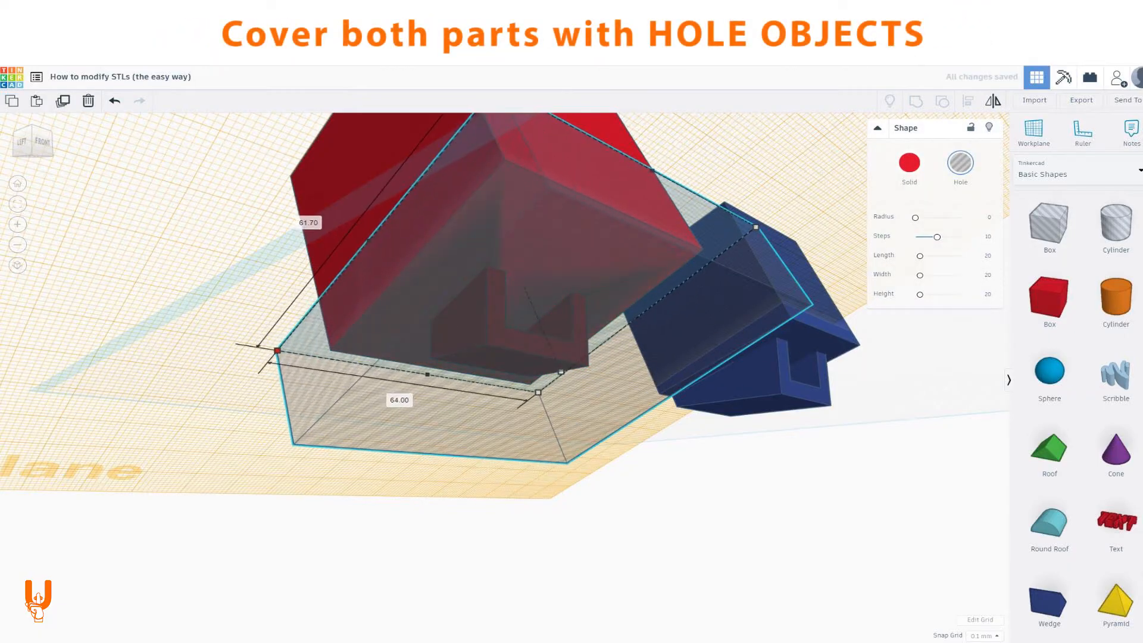
{"action": "right_click_drag", "start_coordinate": [277, 351], "coordinate": [268, 399]}
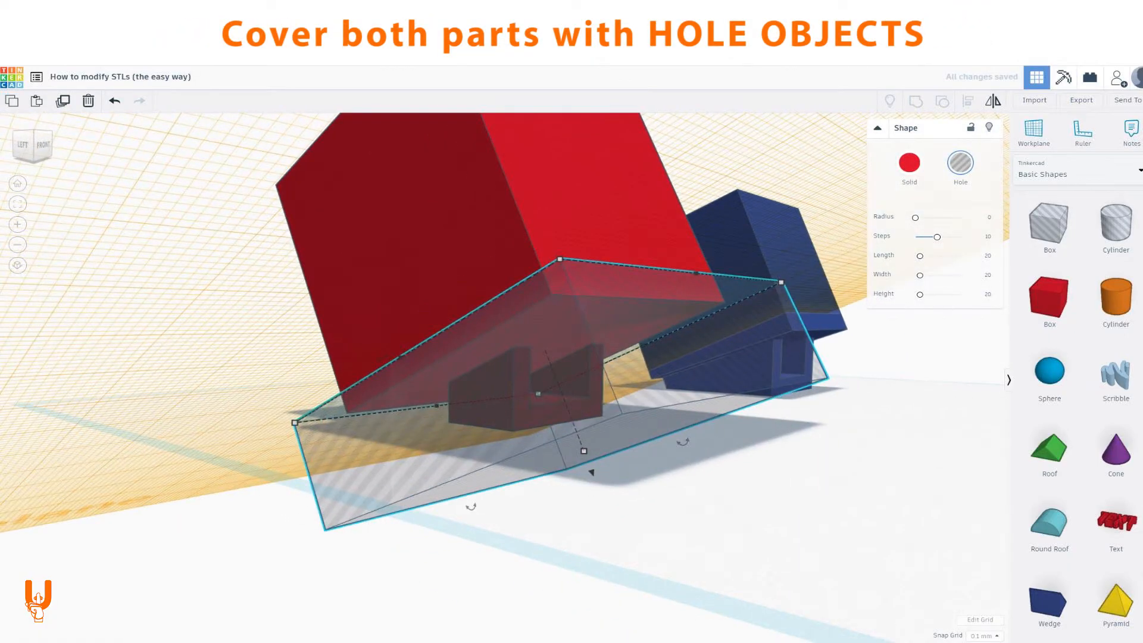
- Duplicate the hole box and stretch the copy through the workplane to the opposite side until it encloses the tilted red box
{"action": "key", "text": "ctrl+d"}
{"action": "left_click_drag", "start_coordinate": [584, 451], "coordinate": [467, 120]}
{"action": "right_click_drag", "start_coordinate": [467, 119], "coordinate": [879, 256]}
{"action": "right_click_drag", "start_coordinate": [536, 358], "coordinate": [441, 328]}
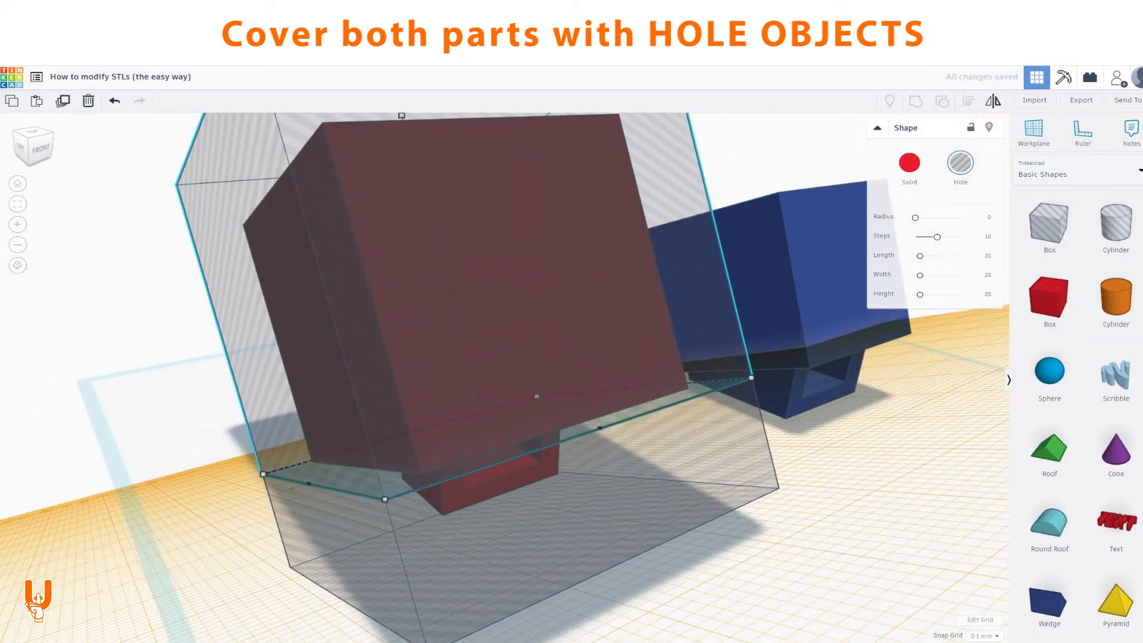
{"action": "key", "text": "Escape"}
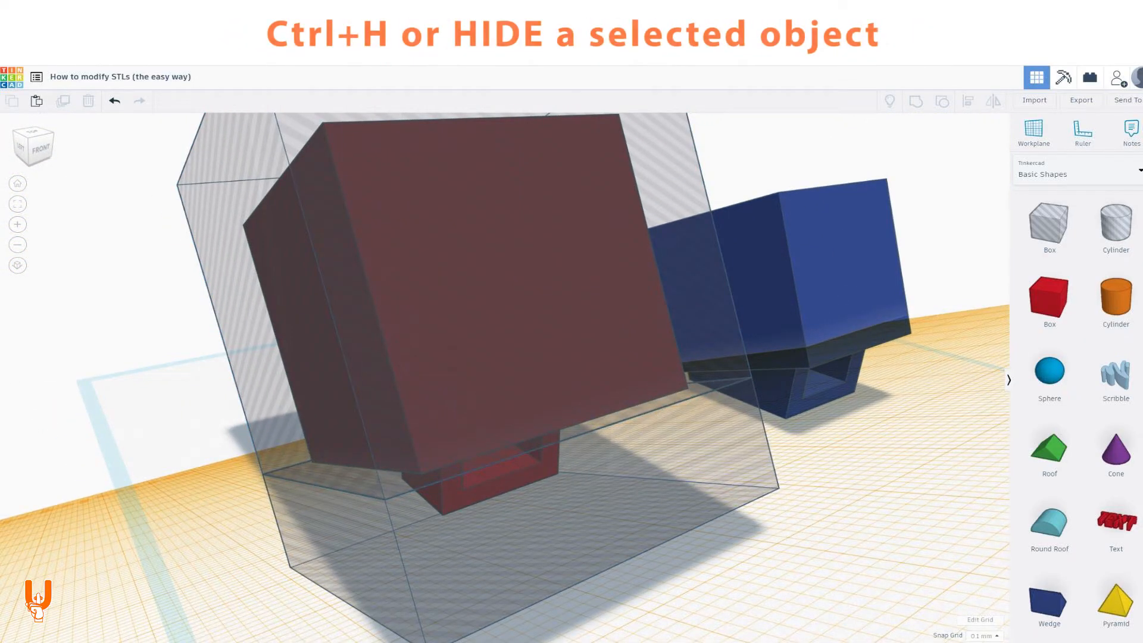
- Hide the hole box enclosing the tilted red box, and group the lower hole box with the red part
{"action": "left_click", "coordinate": [506, 298]}
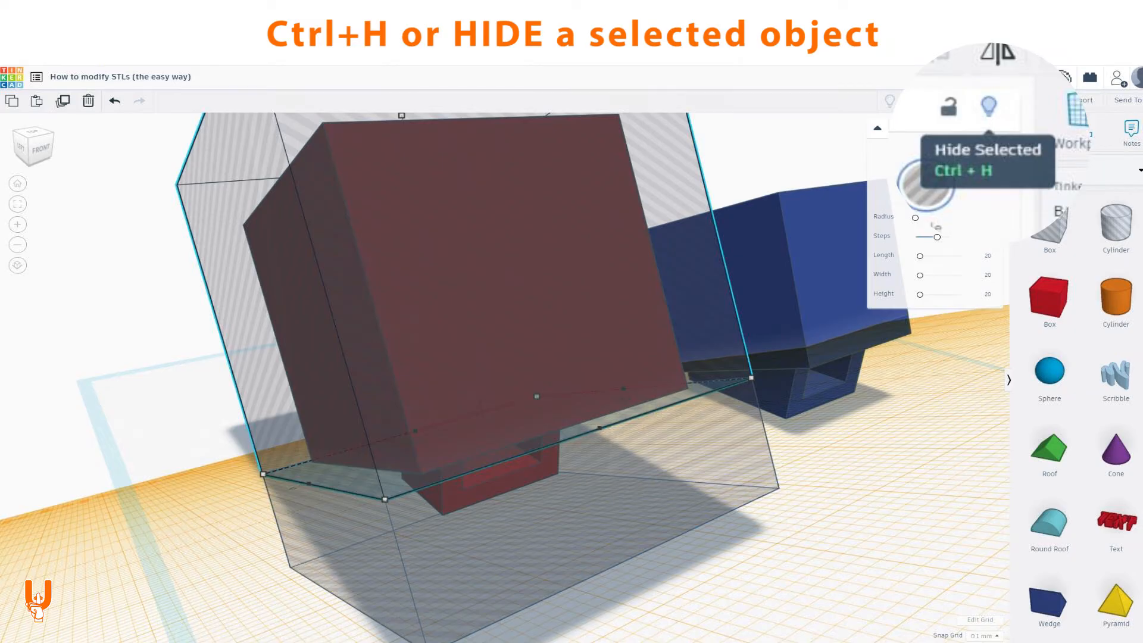
{"action": "key", "text": "ctrl+h"}
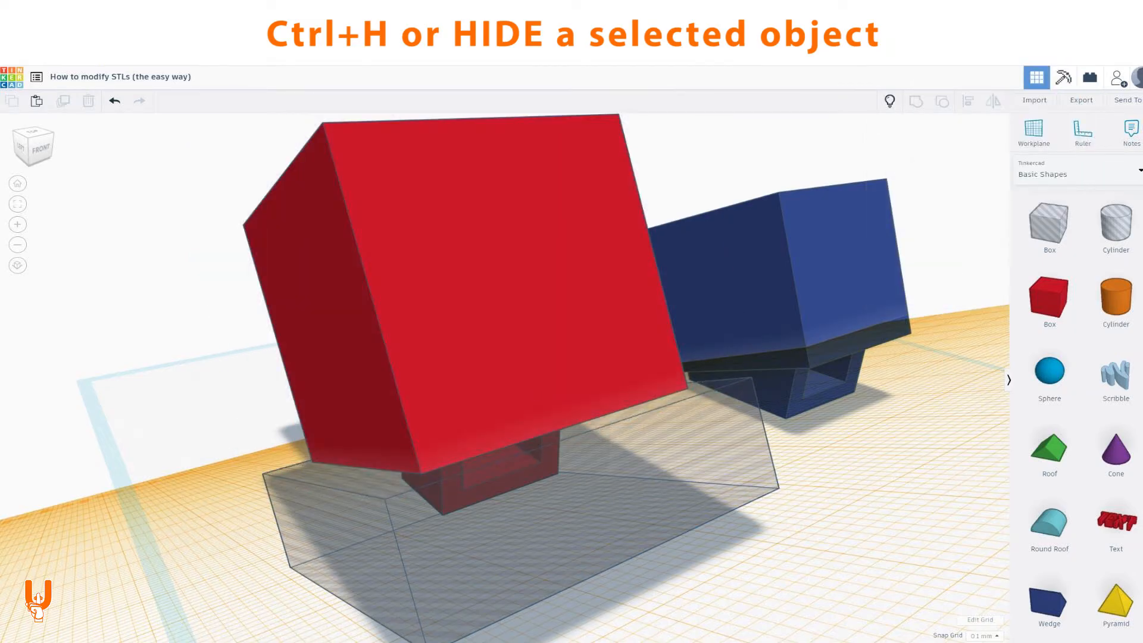
{"action": "left_click", "coordinate": [412, 152]}
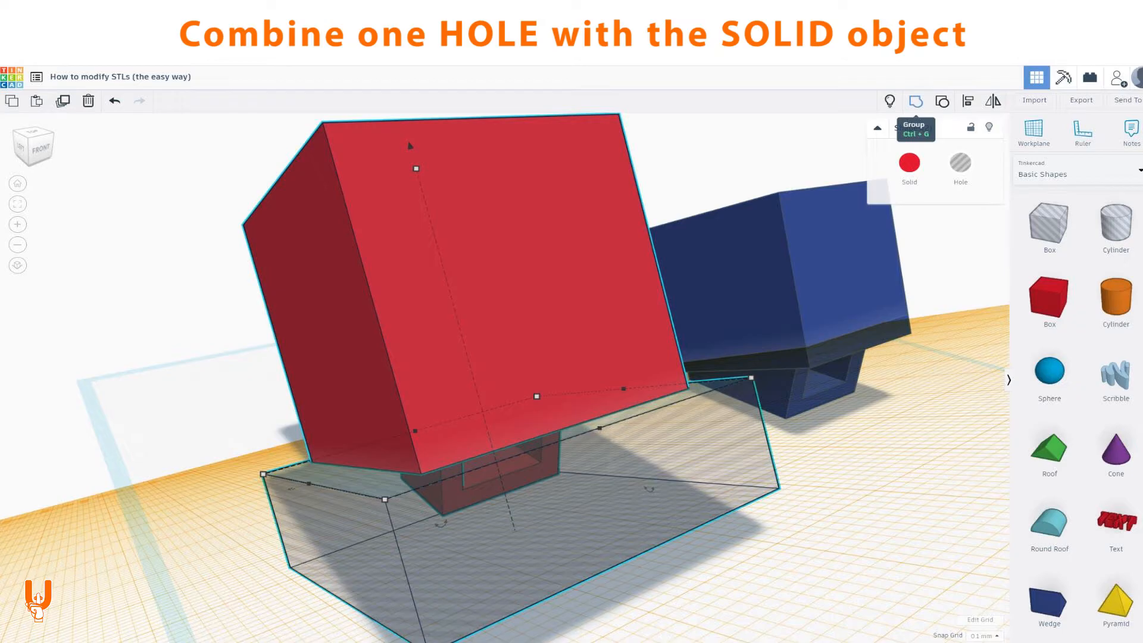
{"action": "left_click", "coordinate": [915, 101]}
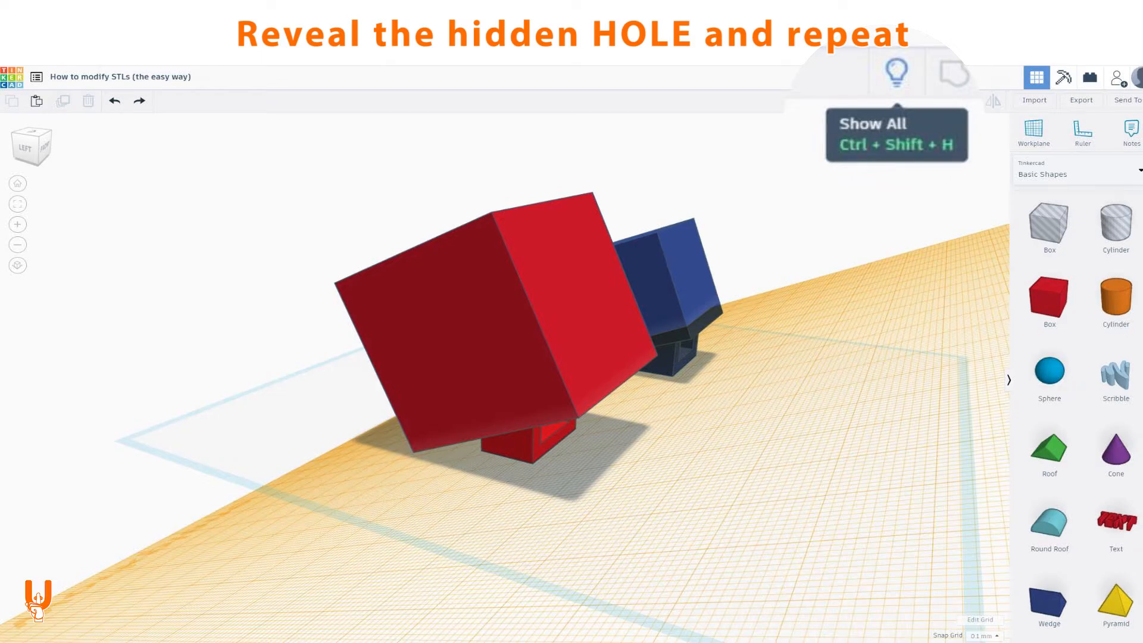
- Reveal the hidden hole box and group it with the red part to cut out the bracket
{"action": "left_click", "coordinate": [889, 100]}
{"action": "left_click", "coordinate": [449, 176]}
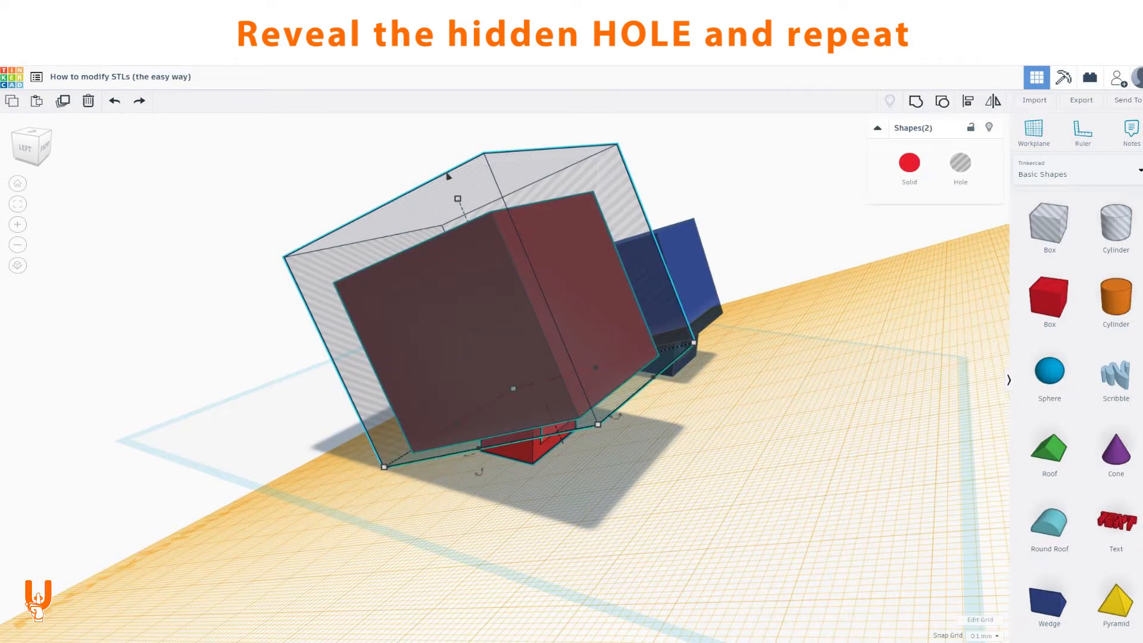
{"action": "key", "text": "ctrl+g"}
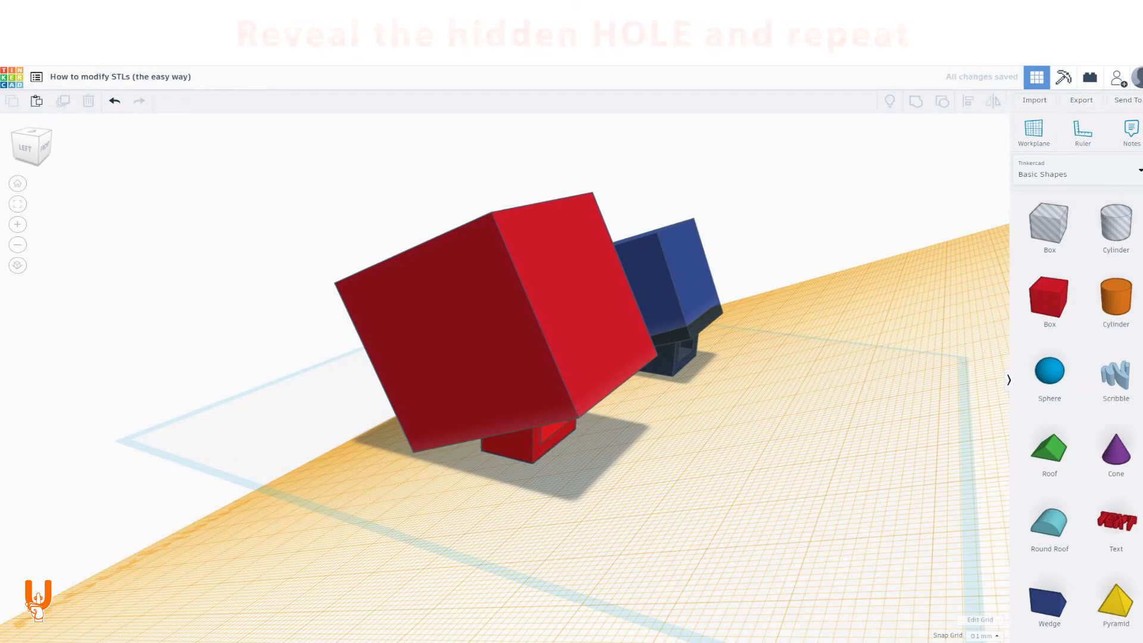
- Move the separated red box away, undo the move, then do the same with its bracket
{"action": "scroll", "coordinate": [506, 345], "scroll_direction": "up", "scroll_amount": 2}
{"action": "right_click_drag", "start_coordinate": [536, 358], "coordinate": [435, 387]}
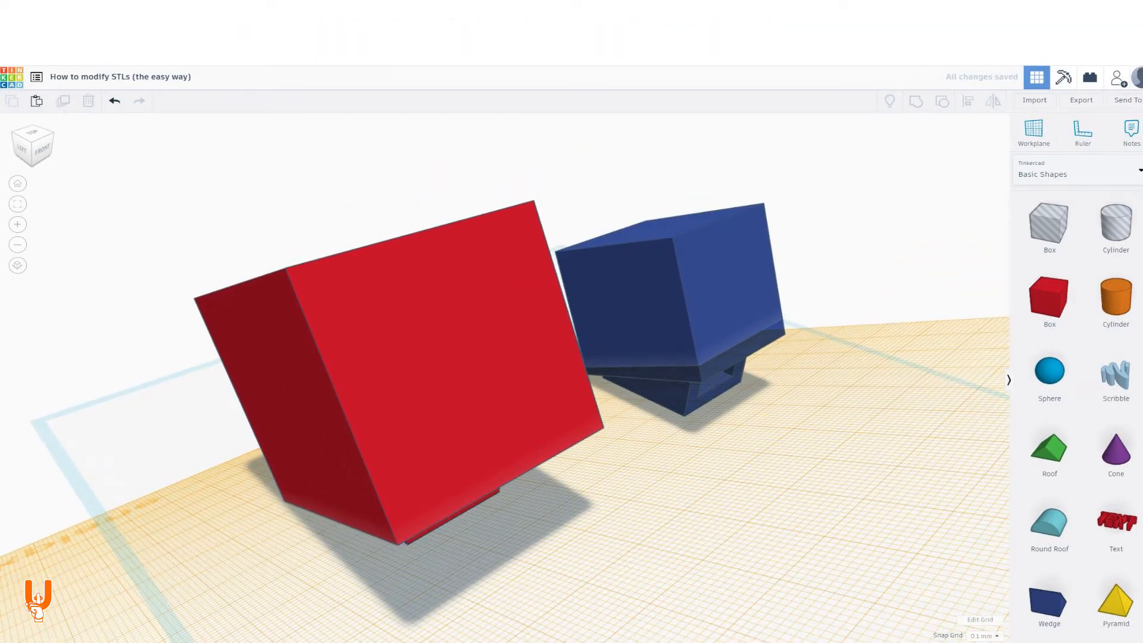
{"action": "left_click", "coordinate": [106, 467]}
{"action": "middle_click_drag", "start_coordinate": [417, 411], "coordinate": [488, 369]}
{"action": "scroll", "coordinate": [494, 363], "scroll_direction": "down", "scroll_amount": 3}
{"action": "left_click_drag", "start_coordinate": [500, 336], "coordinate": [324, 325]}
{"action": "right_click_drag", "start_coordinate": [536, 387], "coordinate": [548, 321]}
{"action": "key", "text": "ctrl+z"}
{"action": "left_click", "coordinate": [500, 390]}
{"action": "left_click_drag", "start_coordinate": [503, 393], "coordinate": [530, 432]}
{"action": "right_click_drag", "start_coordinate": [571, 357], "coordinate": [571, 381]}
{"action": "key", "text": "ctrl+z"}
{"action": "left_click", "coordinate": [673, 458]}
- Set the workplane on the blue box's tilted underside and place a hole box there, enlarged to cover the bracket
{"action": "right_click_drag", "start_coordinate": [673, 417], "coordinate": [417, 458]}
{"action": "left_click", "coordinate": [1035, 133]}
{"action": "right_click_drag", "start_coordinate": [643, 476], "coordinate": [625, 256]}
{"action": "left_click", "coordinate": [512, 310]}
{"action": "right_click_drag", "start_coordinate": [524, 334], "coordinate": [566, 381]}
{"action": "left_click", "coordinate": [1049, 223]}
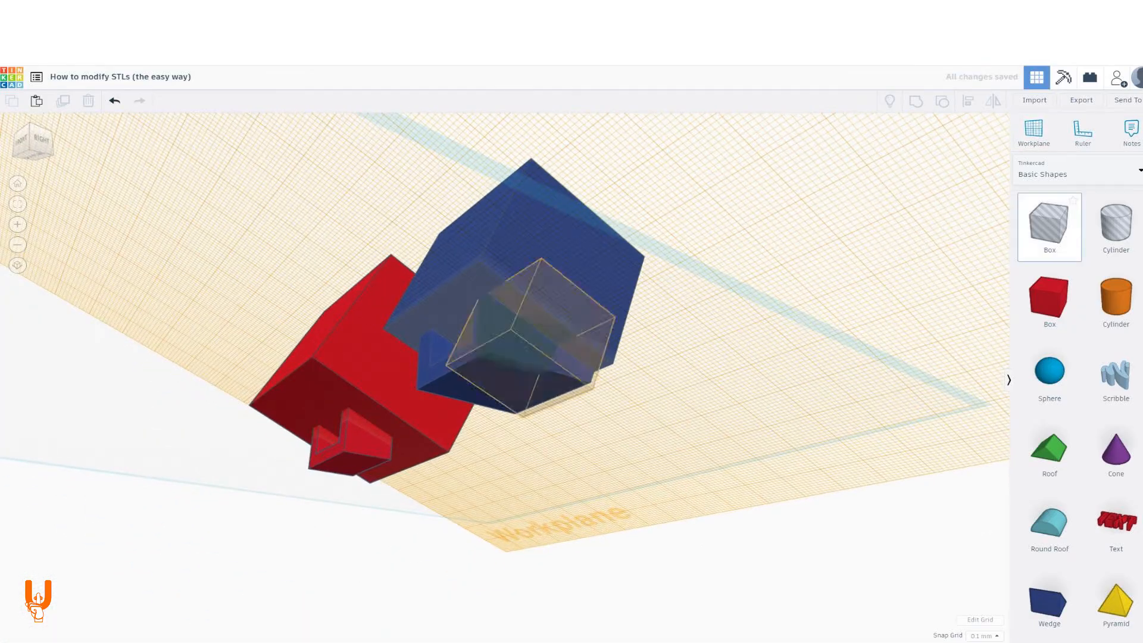
{"action": "left_click", "coordinate": [416, 305]}
{"action": "left_click_drag", "start_coordinate": [477, 315], "coordinate": [633, 334]}
{"action": "right_click_drag", "start_coordinate": [632, 339], "coordinate": [768, 322]}
{"action": "right_click_drag", "start_coordinate": [625, 429], "coordinate": [571, 447]}
- Duplicate the hole box and stretch the copy through the workplane to the opposite side until it encloses the blue box
{"action": "left_click", "coordinate": [575, 411]}
{"action": "left_click", "coordinate": [583, 456]}
{"action": "left_click_drag", "start_coordinate": [587, 472], "coordinate": [538, 172]}
- Hide the hole box around the blue box and group the blue part with the hole box over the bracket
{"action": "left_click", "coordinate": [574, 298], "text": "shift"}
{"action": "key", "text": "ctrl+g"}
{"action": "left_click", "coordinate": [574, 298]}
{"action": "left_click", "coordinate": [590, 462], "text": "shift"}
{"action": "key", "text": "ctrl+g"}
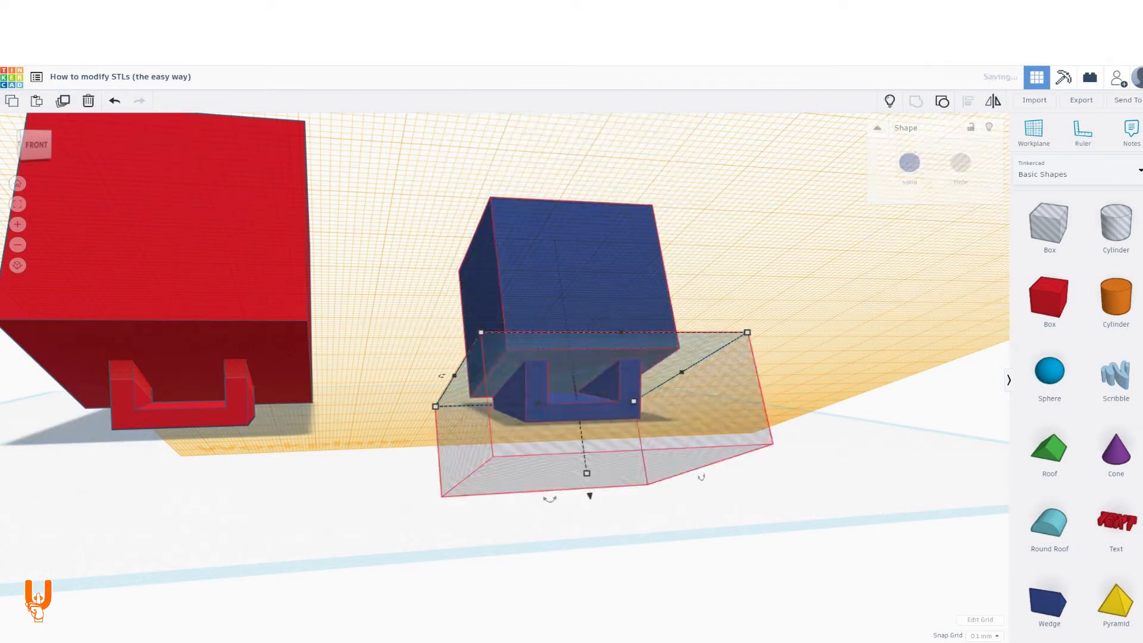
- Reveal the hidden hole box, group it with the blue part, and return the workplane to the base grid
{"action": "key", "text": "ctrl+shift+h"}
{"action": "left_click", "coordinate": [703, 238]}
{"action": "left_click", "coordinate": [629, 396], "text": "shift"}
{"action": "key", "text": "ctrl+g"}
{"action": "left_click", "coordinate": [666, 490]}
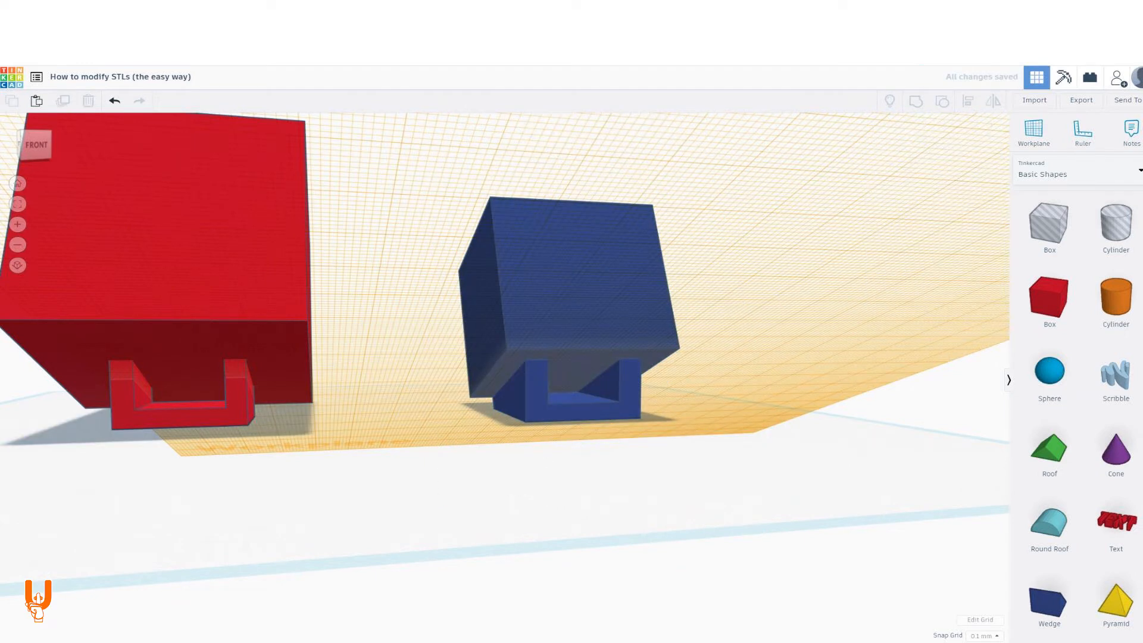
{"action": "key", "text": "w"}
{"action": "left_click", "coordinate": [666, 490]}
- Move the blue box off its bracket and undo the move
{"action": "left_click", "coordinate": [596, 309]}
{"action": "right_click_drag", "start_coordinate": [596, 309], "coordinate": [535, 381]}
{"action": "left_click_drag", "start_coordinate": [545, 351], "coordinate": [693, 298]}
{"action": "key", "text": "ctrl+z"}
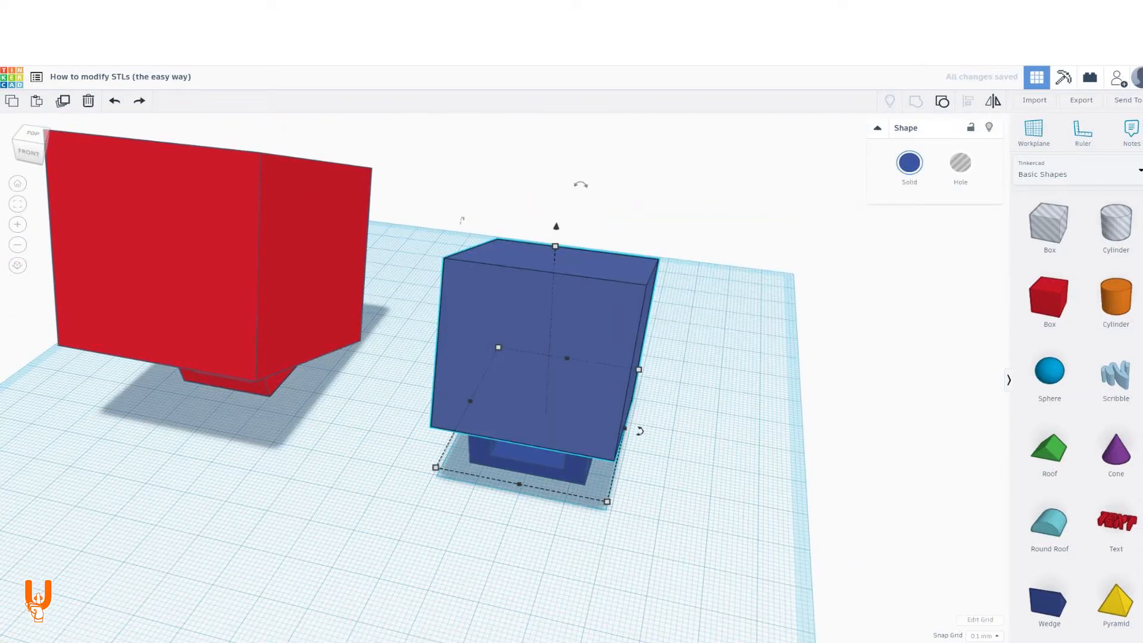
- Set the workplane on the blue bracket's inner floor and place a hole box there, enlarged to cover the whole bracket
{"action": "left_click", "coordinate": [1034, 132]}
{"action": "left_click", "coordinate": [530, 426]}
{"action": "left_click", "coordinate": [1049, 223]}
{"action": "left_click", "coordinate": [500, 390]}
{"action": "left_click_drag", "start_coordinate": [530, 410], "coordinate": [620, 510]}
{"action": "right_click_drag", "start_coordinate": [620, 510], "coordinate": [506, 261]}
- Duplicate the hole box over the blue bracket and stretch the copy to 30 mm below the workplane
{"action": "left_click", "coordinate": [506, 358]}
{"action": "left_click", "coordinate": [586, 262]}
{"action": "key", "text": "ctrl+d"}
{"action": "right_click_drag", "start_coordinate": [587, 262], "coordinate": [571, 465]}
{"action": "left_click_drag", "start_coordinate": [497, 286], "coordinate": [499, 411]}
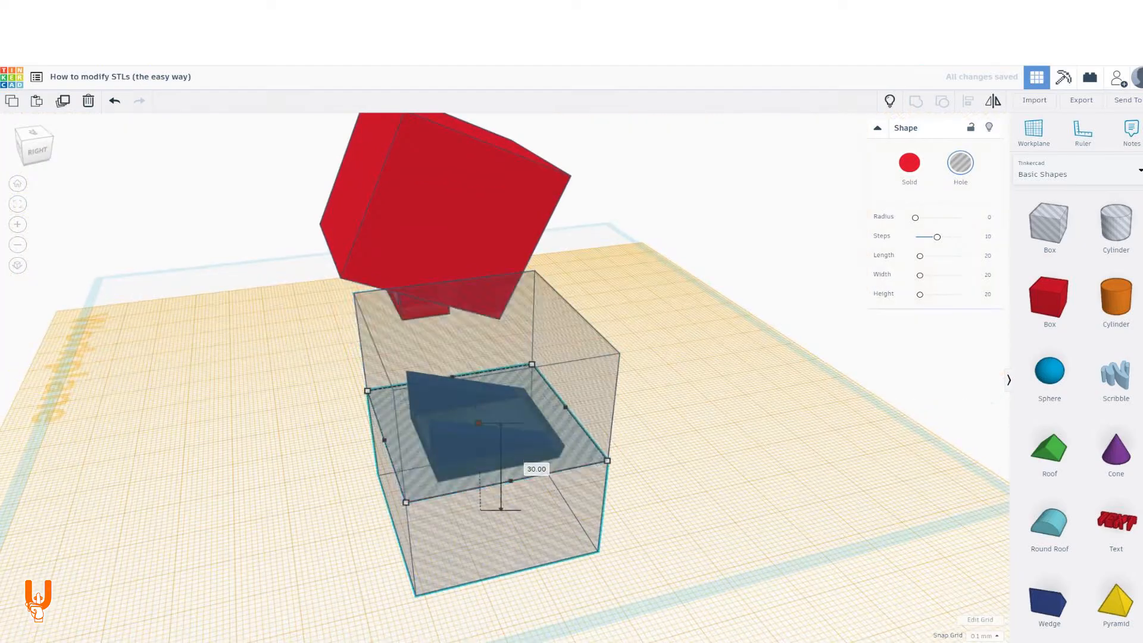
- Hide the upper hole box and group the lower one with the blue bracket
{"action": "right_click_drag", "start_coordinate": [499, 411], "coordinate": [470, 363]}
{"action": "left_click", "coordinate": [583, 357]}
{"action": "key", "text": "Delete"}
{"action": "key", "text": "ctrl+g"}
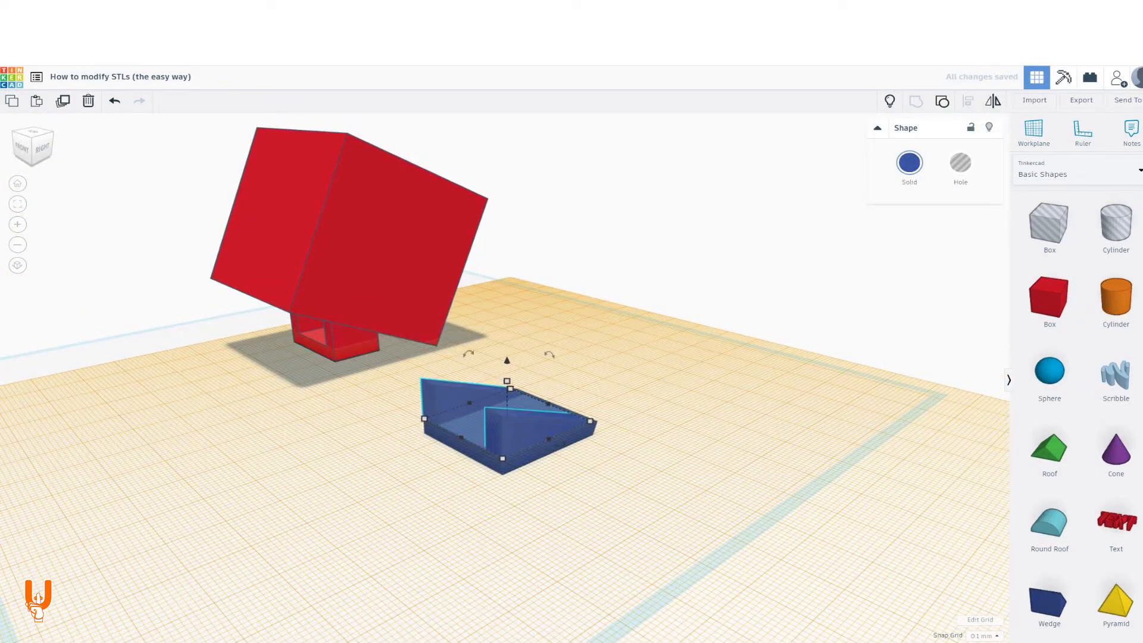
- Reveal everything hidden and group the upper hole box with the blue bracket to split off its base
{"action": "key", "text": "ctrl+shift+h"}
{"action": "left_click", "coordinate": [566, 360]}
{"action": "right_click_drag", "start_coordinate": [566, 360], "coordinate": [631, 262]}
{"action": "left_click", "coordinate": [524, 396], "text": "shift"}
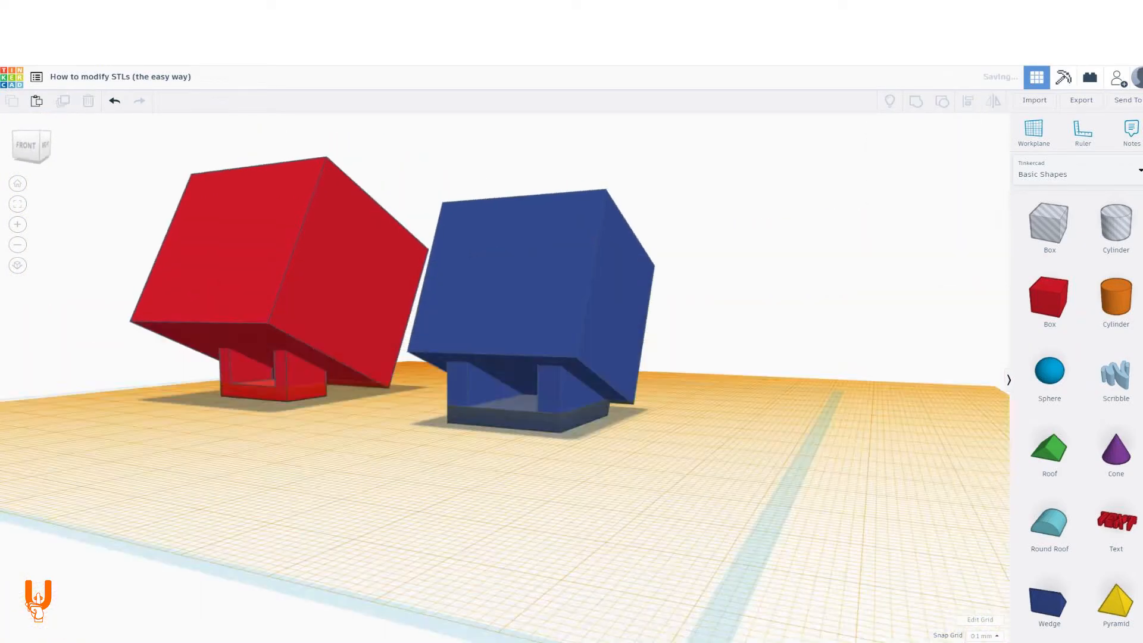
{"action": "right_click_drag", "start_coordinate": [536, 358], "coordinate": [488, 381]}
{"action": "left_click", "coordinate": [357, 452]}
{"action": "key", "text": "Escape"}
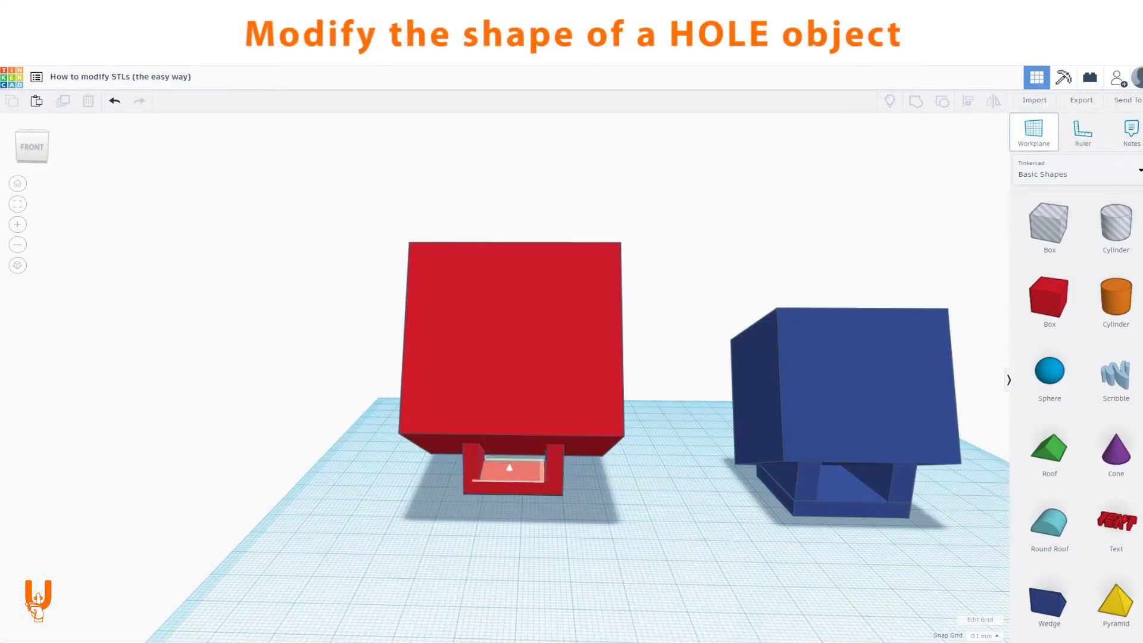
- Set the workplane on the red bracket's inner floor and size a hole box around the bracket, about 65.4 × 58.1 mm
{"action": "left_click", "coordinate": [509, 468]}
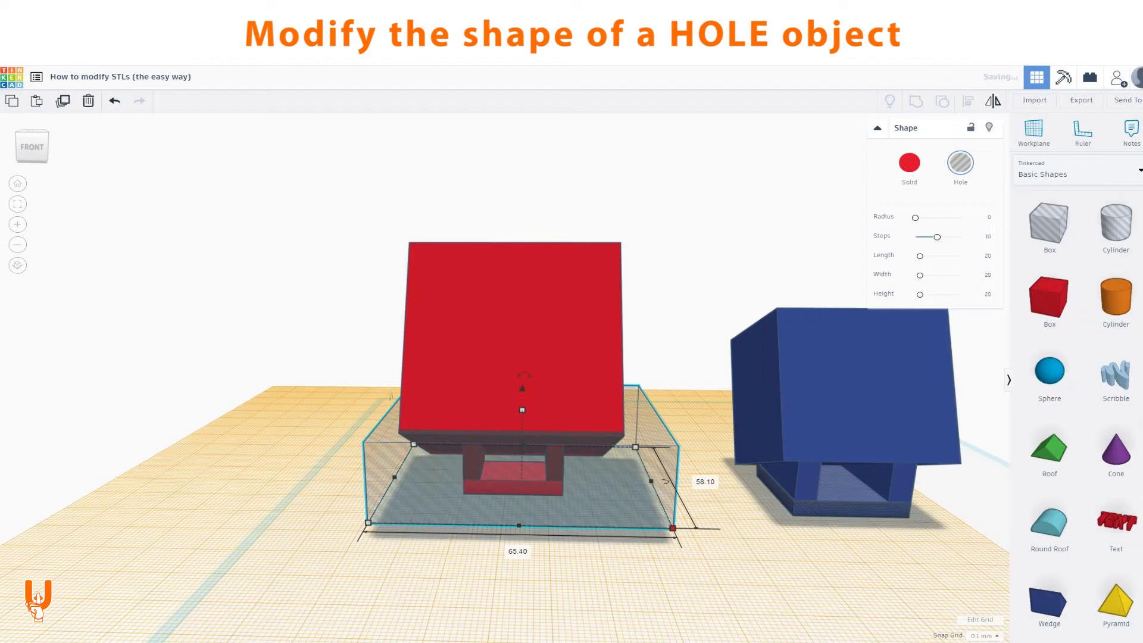
{"action": "right_click_drag", "start_coordinate": [804, 417], "coordinate": [1121, 440]}
{"action": "left_click_drag", "start_coordinate": [365, 497], "coordinate": [343, 500]}
{"action": "right_click_drag", "start_coordinate": [342, 500], "coordinate": [170, 505]}
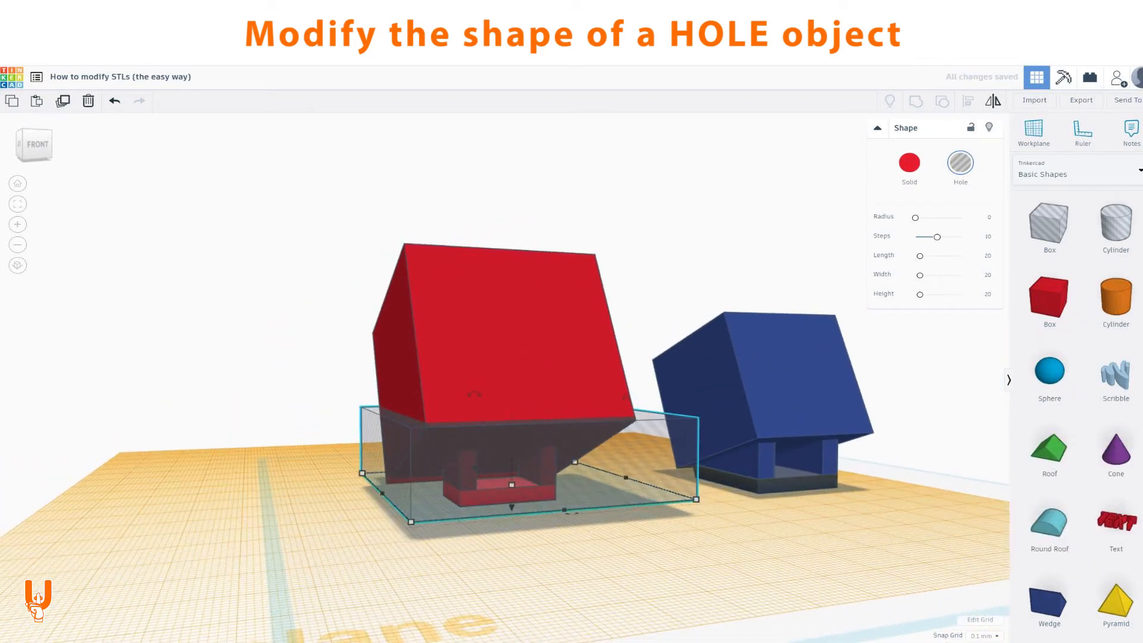
{"action": "right_click_drag", "start_coordinate": [426, 491], "coordinate": [319, 499]}
{"action": "right_click_drag", "start_coordinate": [600, 490], "coordinate": [727, 491]}
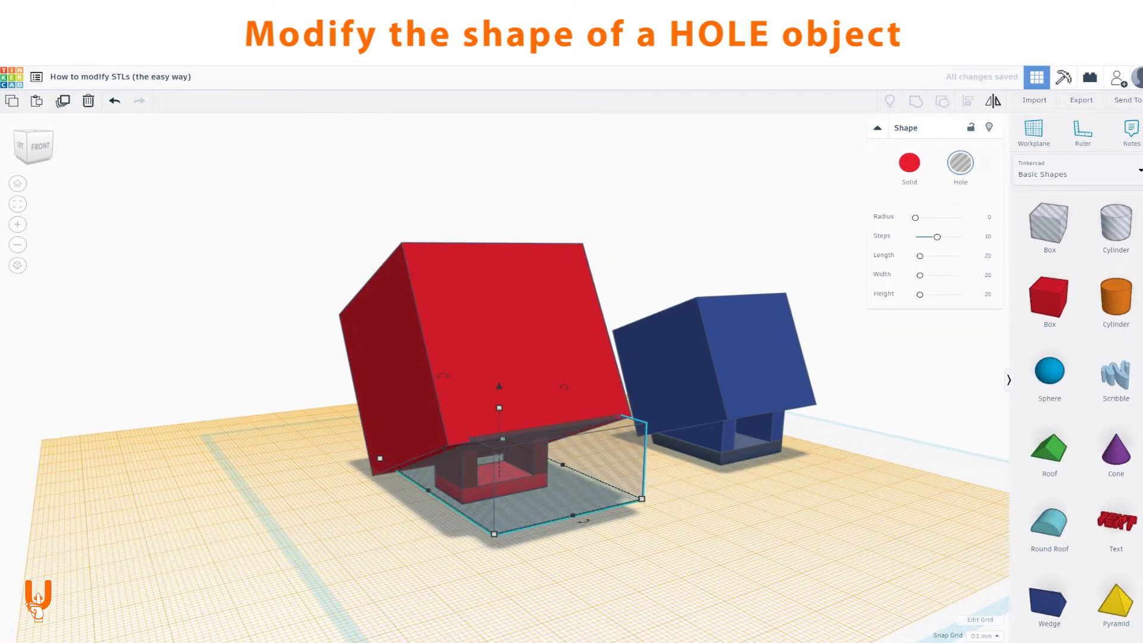
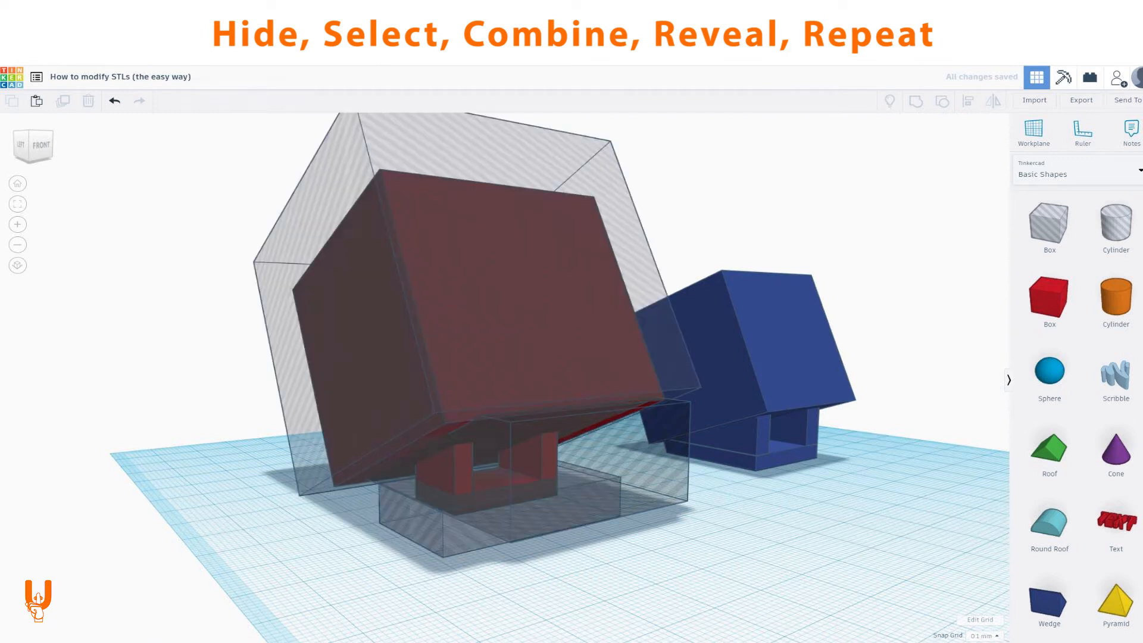
- Group the red part with the hole boxes to split it into separate pieces
{"action": "left_click", "coordinate": [518, 471], "text": "shift"}
{"action": "left_click", "coordinate": [333, 238], "text": "shift"}
{"action": "key", "text": "ctrl+g"}
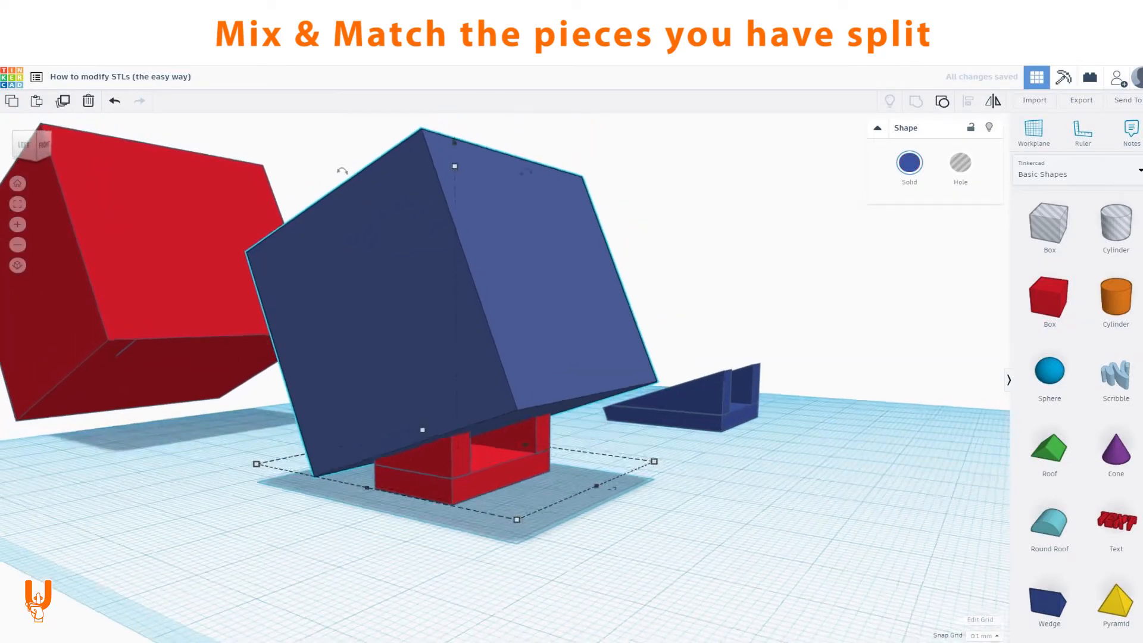
- Enlarge the red bracket's arms and base to a matching footprint beneath the blue box, and group them
{"action": "key", "text": "Return"}
{"action": "left_click", "coordinate": [438, 493]}
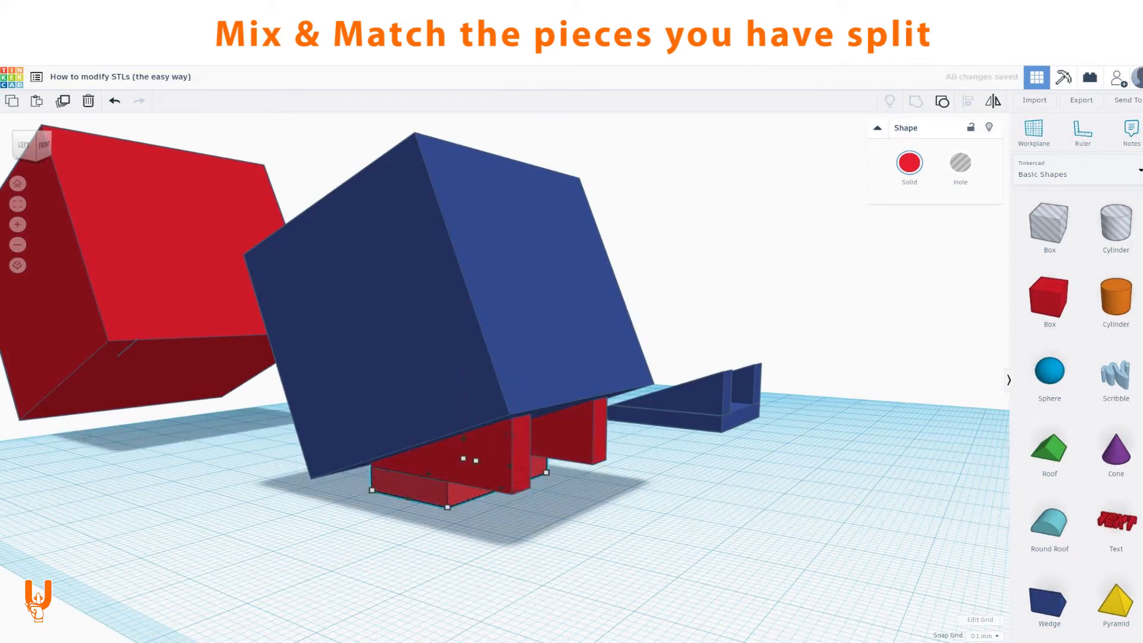
{"action": "left_click", "coordinate": [620, 524]}
{"action": "left_click", "coordinate": [548, 369]}
{"action": "left_click", "coordinate": [620, 524]}
{"action": "left_click", "coordinate": [536, 499]}
{"action": "left_click", "coordinate": [521, 455], "text": "shift"}
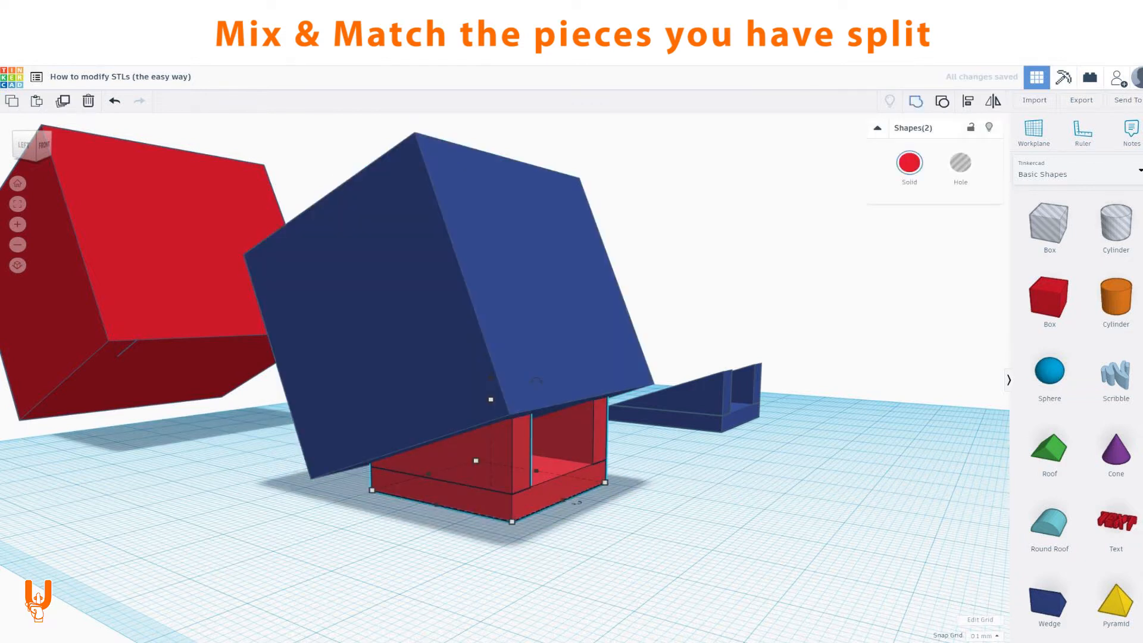
{"action": "left_click", "coordinate": [491, 377], "text": "shift"}
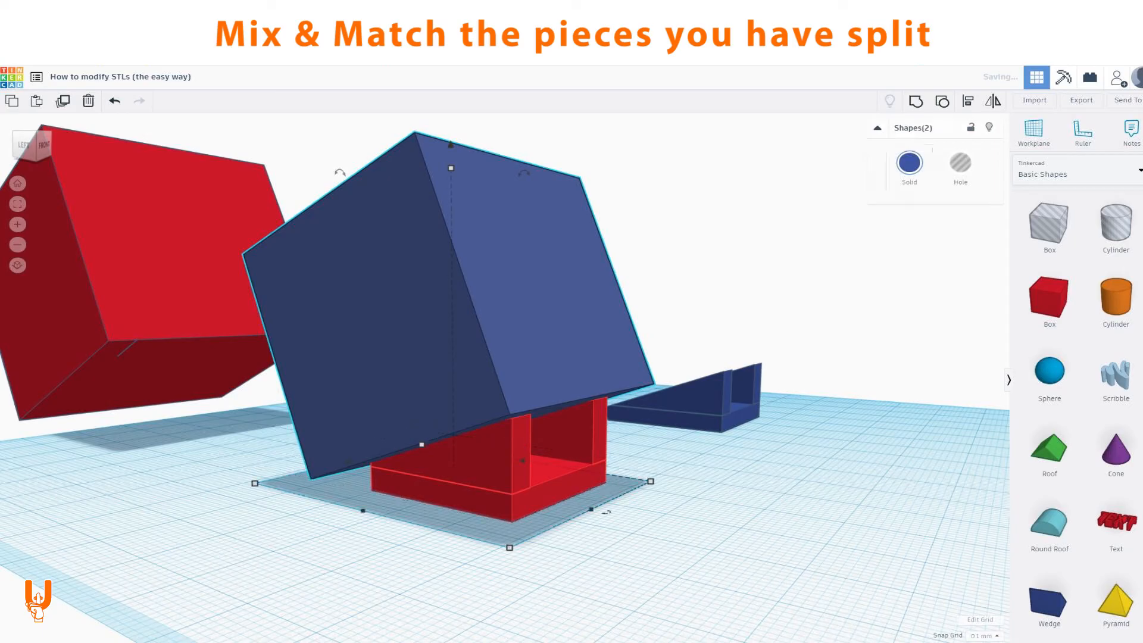
- Align the blue box with the enlarged red bracket and group them into one red part
{"action": "right_click_drag", "start_coordinate": [685, 309], "coordinate": [595, 342]}
{"action": "left_click", "coordinate": [571, 357]}
{"action": "left_click", "coordinate": [370, 539]}
{"action": "left_click", "coordinate": [357, 417], "text": "shift"}
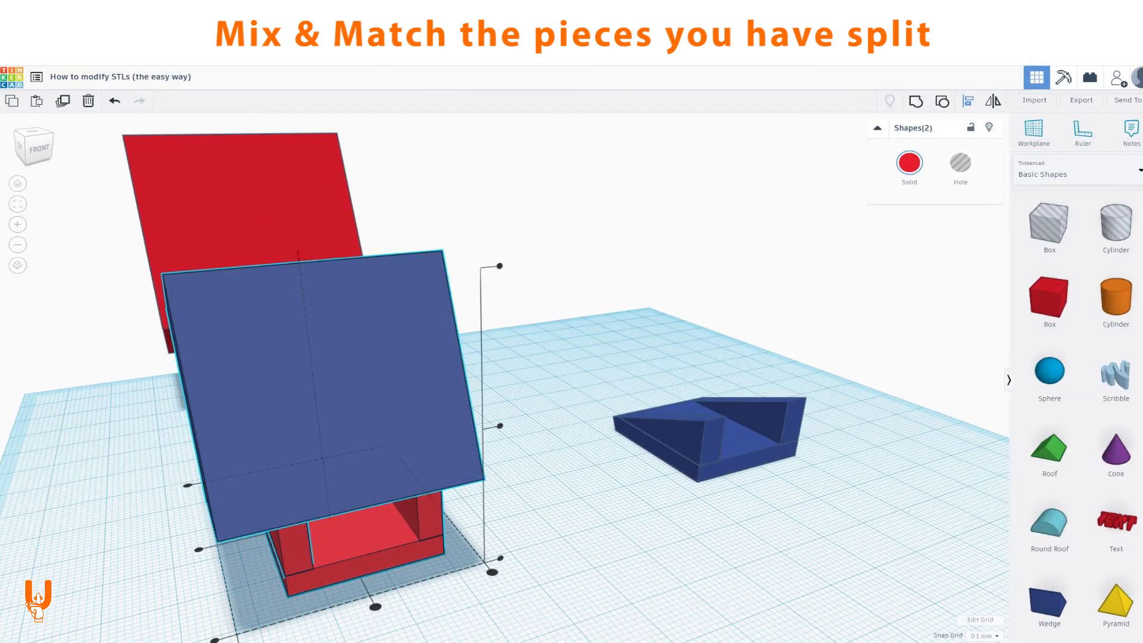
{"action": "key", "text": "f"}
{"action": "right_click_drag", "start_coordinate": [506, 381], "coordinate": [673, 357]}
{"action": "left_click", "coordinate": [673, 298]}
{"action": "right_click_drag", "start_coordinate": [672, 297], "coordinate": [539, 328]}
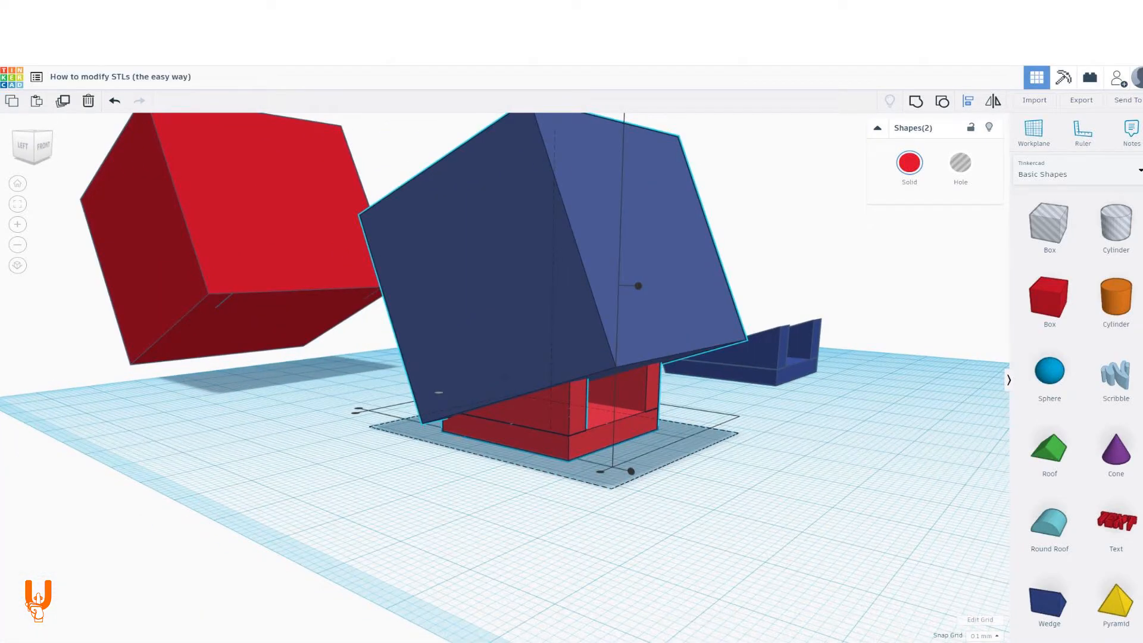
{"action": "left_click", "coordinate": [916, 101]}
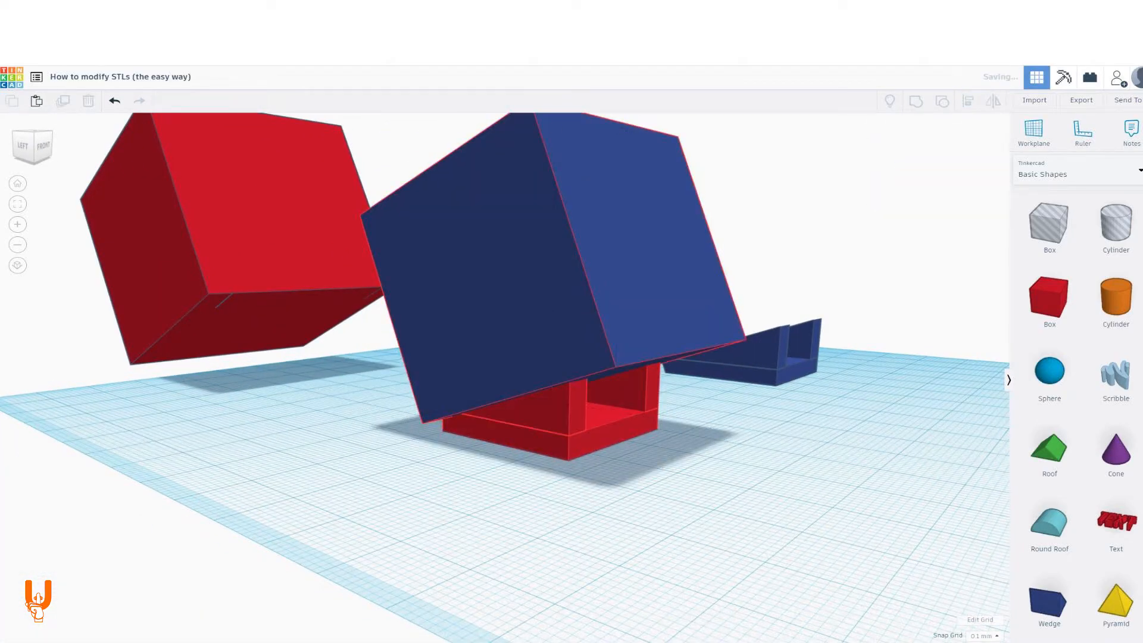
{"action": "middle_click_drag", "start_coordinate": [506, 357], "coordinate": [507, 423]}
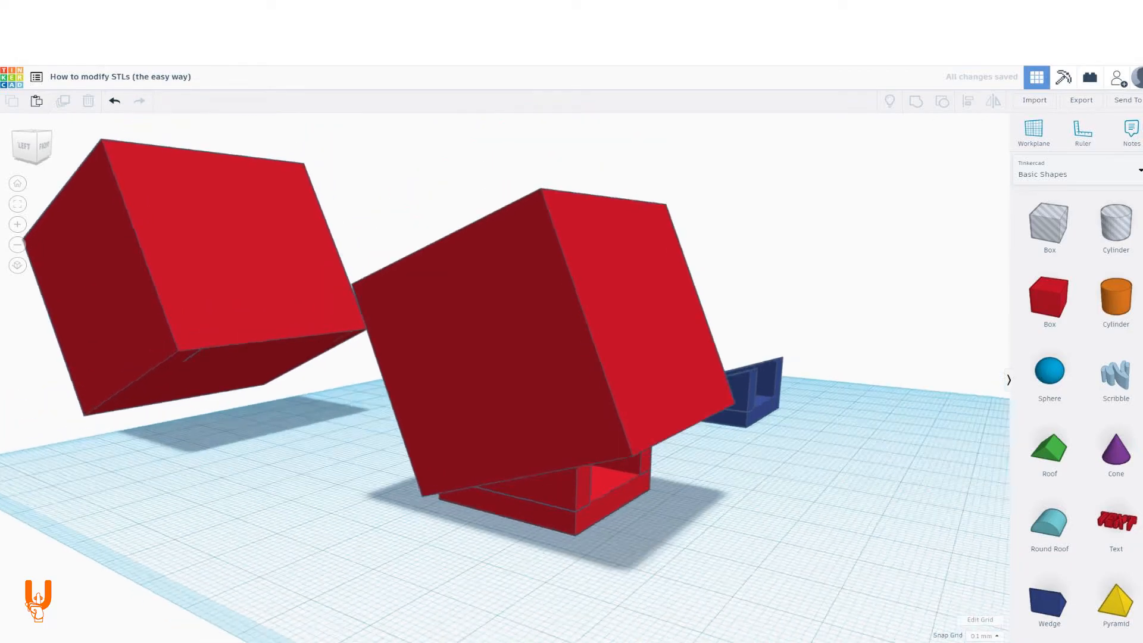
- Set the workplane on the regrouped red part's tilted rear face and place a hole box there, enlarged past the bracket
{"action": "right_click_drag", "start_coordinate": [506, 423], "coordinate": [660, 417]}
{"action": "left_click", "coordinate": [1050, 226]}
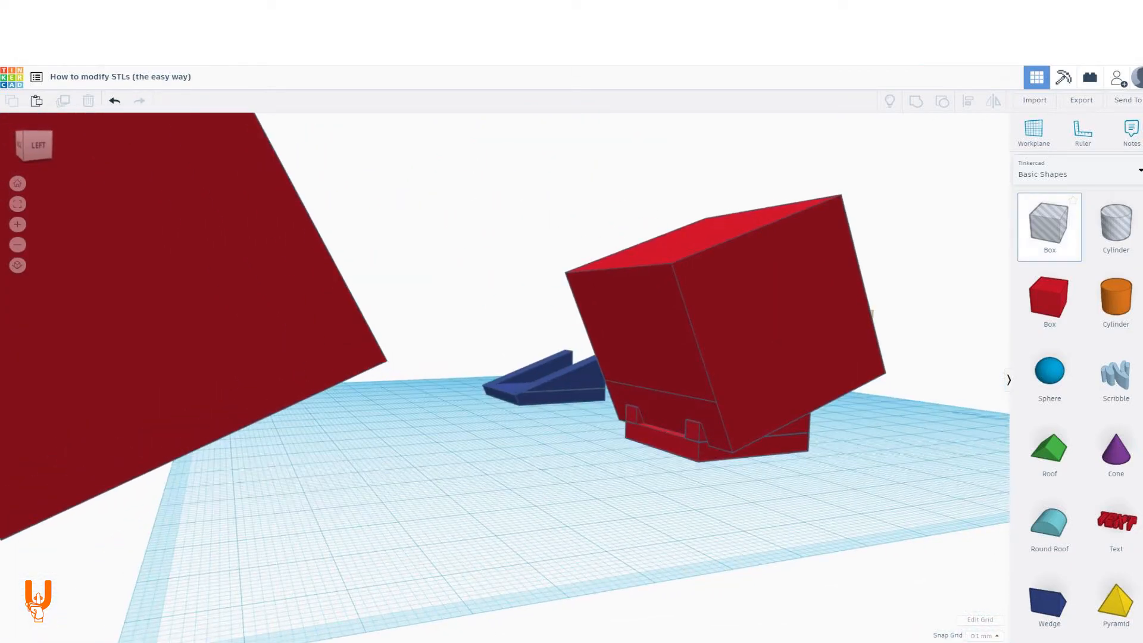
{"action": "key", "text": "Escape"}
{"action": "left_click", "coordinate": [673, 360]}
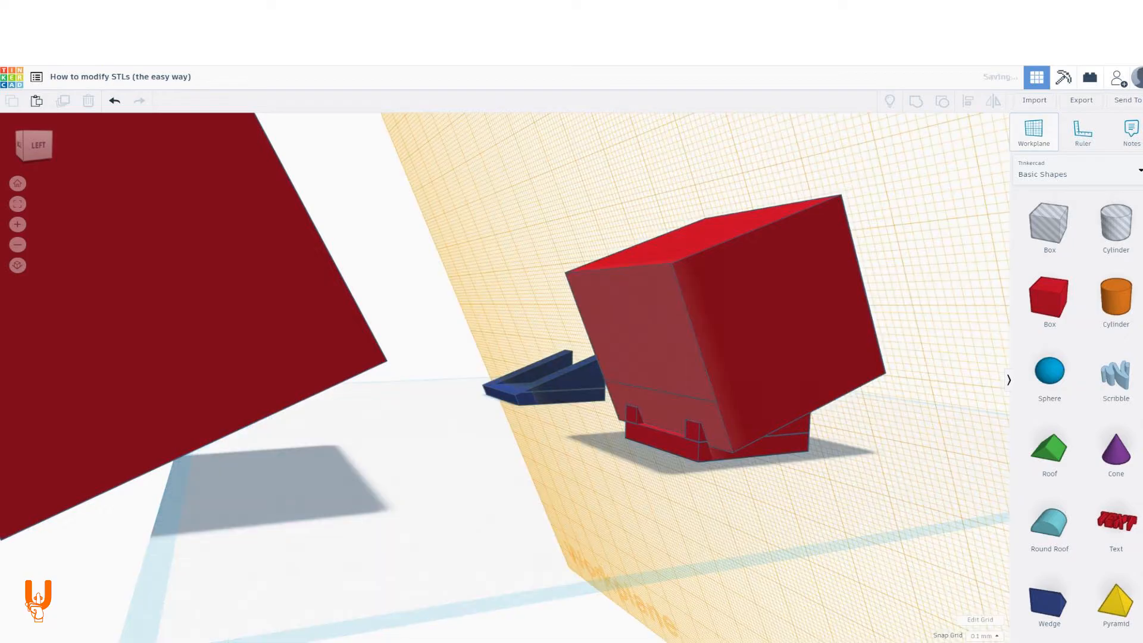
{"action": "left_click", "coordinate": [1049, 226]}
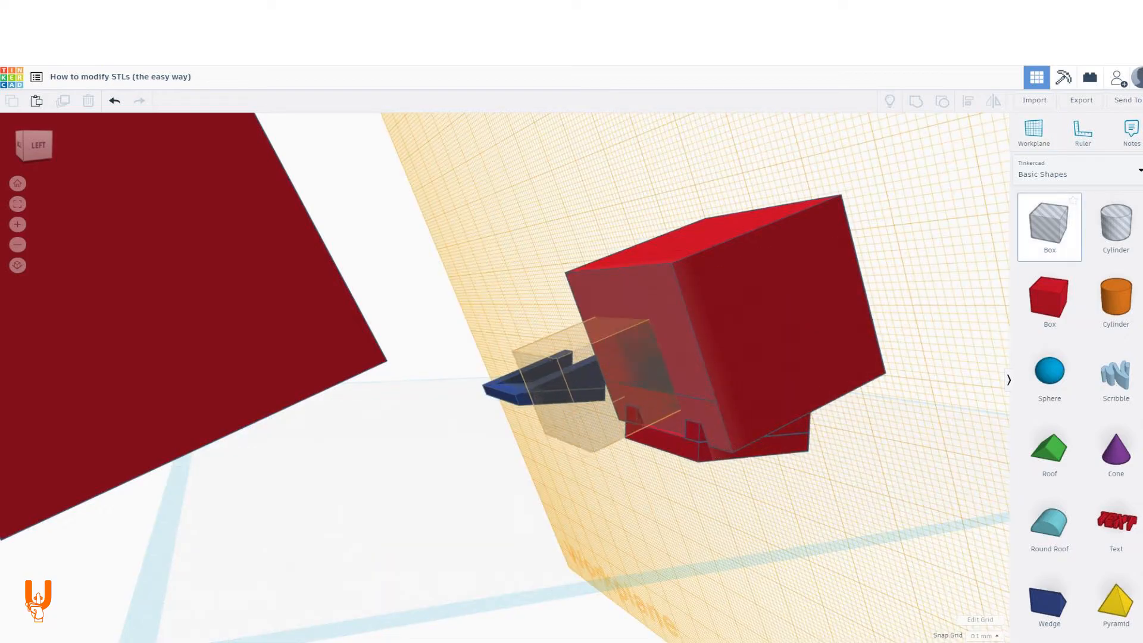
{"action": "left_click", "coordinate": [601, 393]}
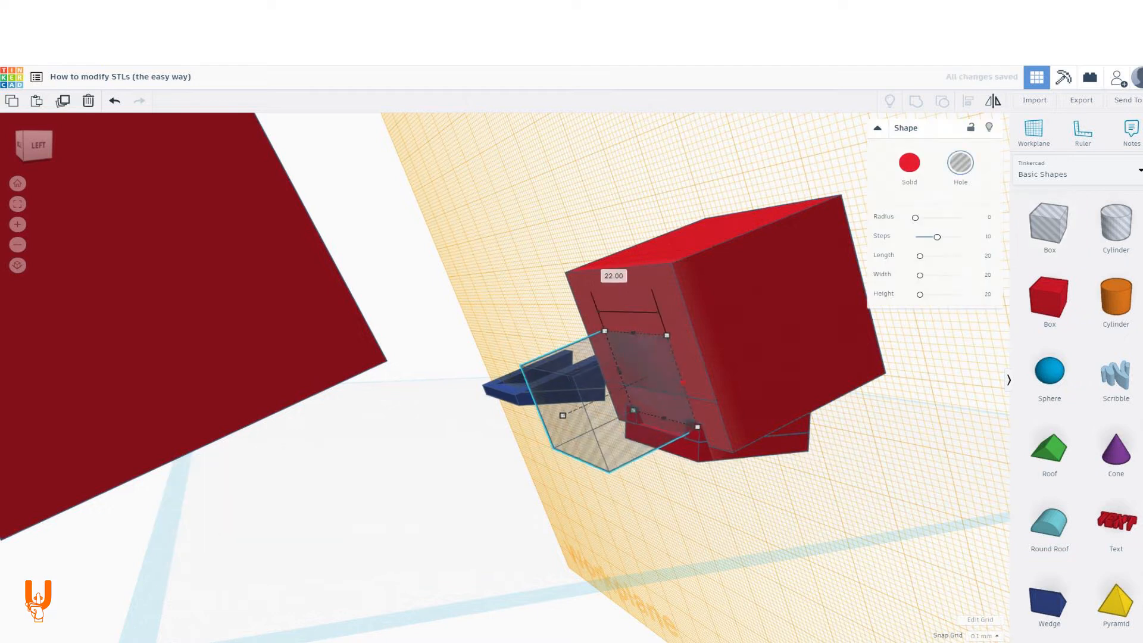
{"action": "scroll", "coordinate": [625, 298], "scroll_direction": "up", "scroll_amount": 4}
{"action": "left_click_drag", "start_coordinate": [812, 454], "coordinate": [844, 542]}
{"action": "left_click_drag", "start_coordinate": [774, 515], "coordinate": [785, 538]}
{"action": "mouse_move", "coordinate": [785, 539]}
{"action": "right_mouse_down"}
{"action": "mouse_move", "coordinate": [834, 527]}
{"action": "mouse_move", "coordinate": [816, 441]}
{"action": "mouse_move", "coordinate": [805, 543]}
{"action": "right_mouse_up"}
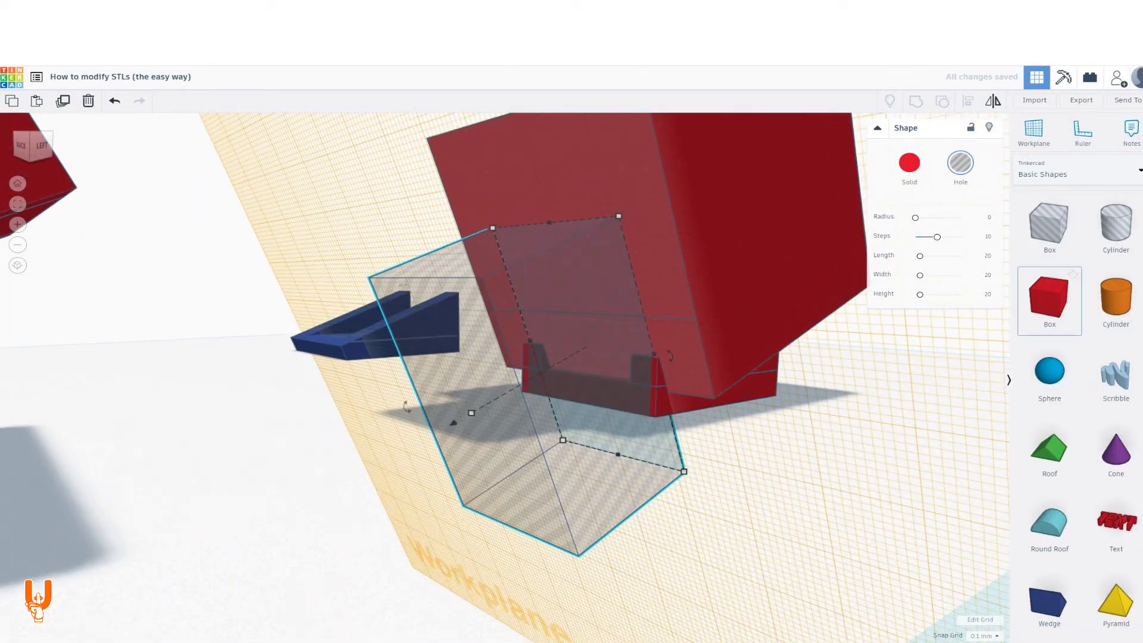
{"action": "left_click", "coordinate": [1049, 301]}
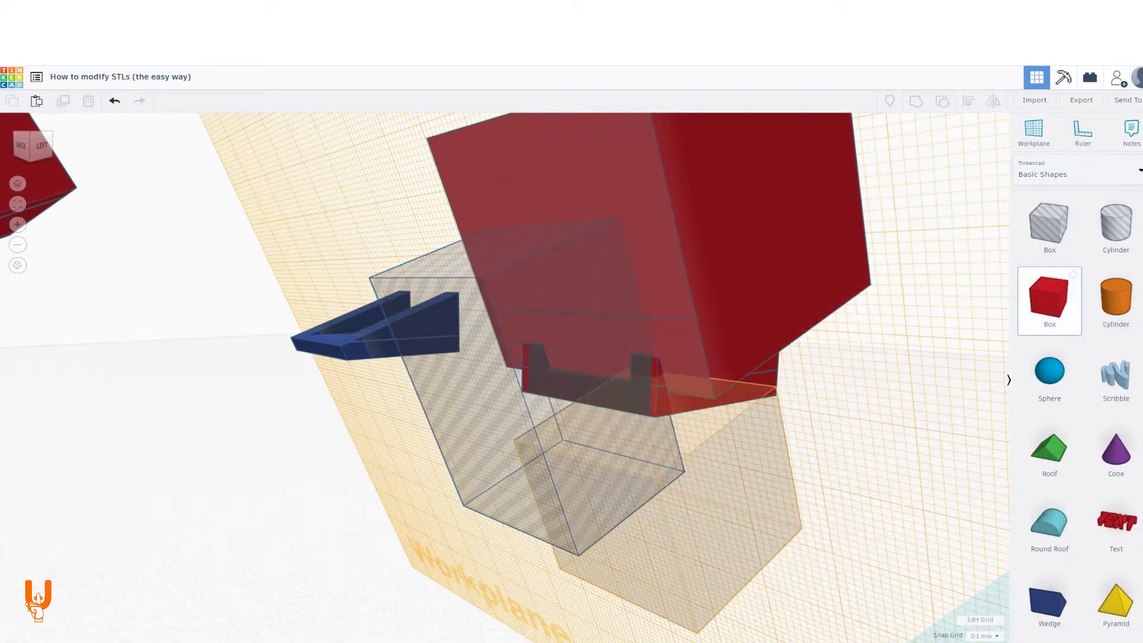
{"action": "key", "text": "Escape"}
{"action": "right_click_drag", "start_coordinate": [798, 524], "coordinate": [804, 525]}
- Switch the hole box on the red part's rear face to solid and hide it
{"action": "left_click", "coordinate": [455, 424]}
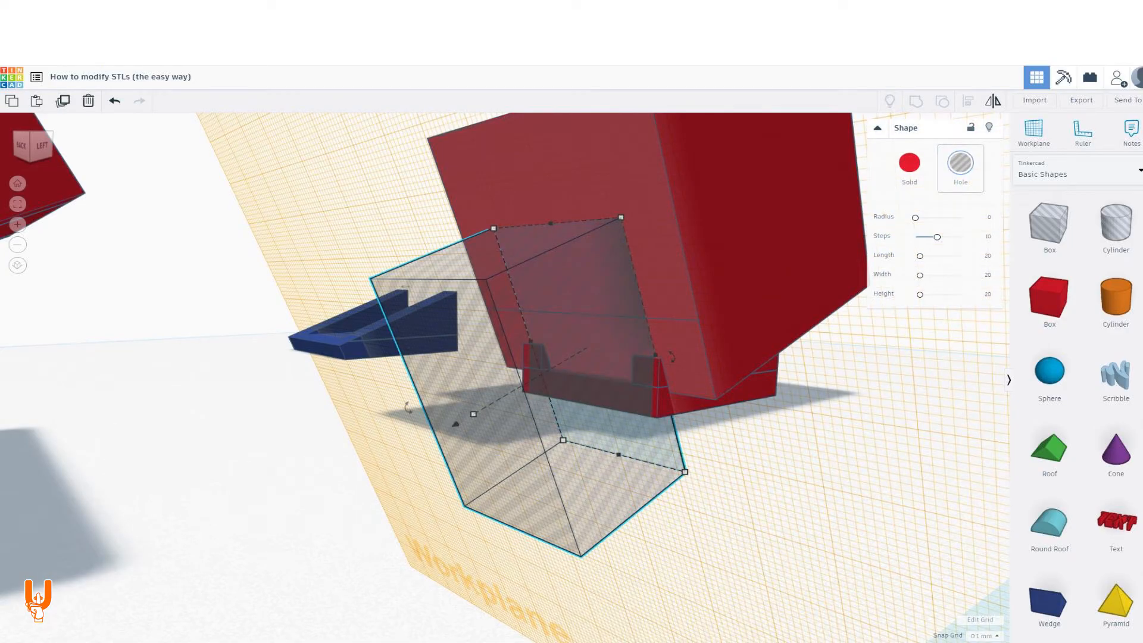
{"action": "left_click", "coordinate": [910, 163]}
{"action": "left_click", "coordinate": [989, 128]}
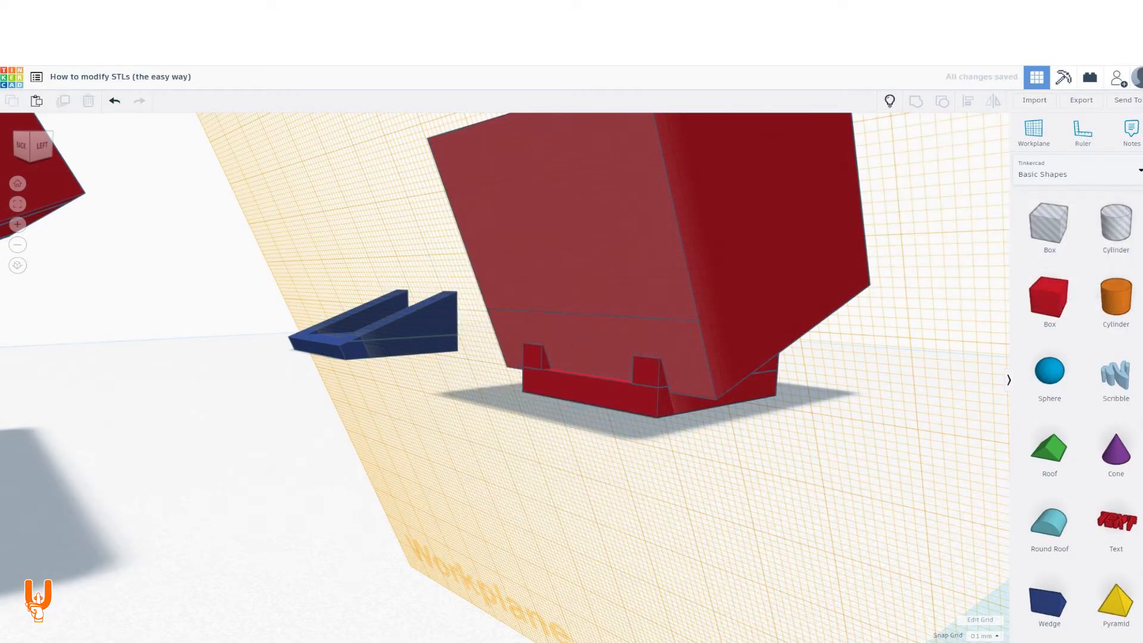
- Set the workplane on the inner side of the red bracket's arm and place a hole box there
{"action": "scroll", "coordinate": [524, 357], "scroll_direction": "up", "scroll_amount": 3}
{"action": "key", "text": "w"}
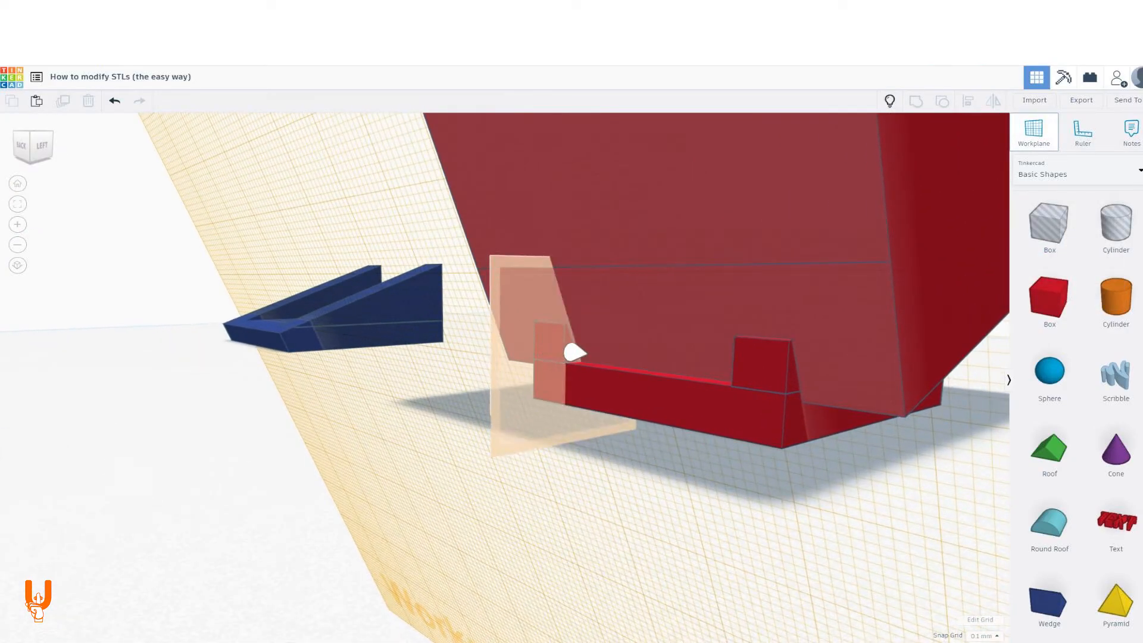
{"action": "left_click", "coordinate": [568, 353]}
{"action": "left_click", "coordinate": [1049, 223]}
{"action": "left_click", "coordinate": [566, 352]}
{"action": "right_click_drag", "start_coordinate": [566, 416], "coordinate": [738, 417]}
{"action": "right_click_drag", "start_coordinate": [650, 442], "coordinate": [574, 266]}
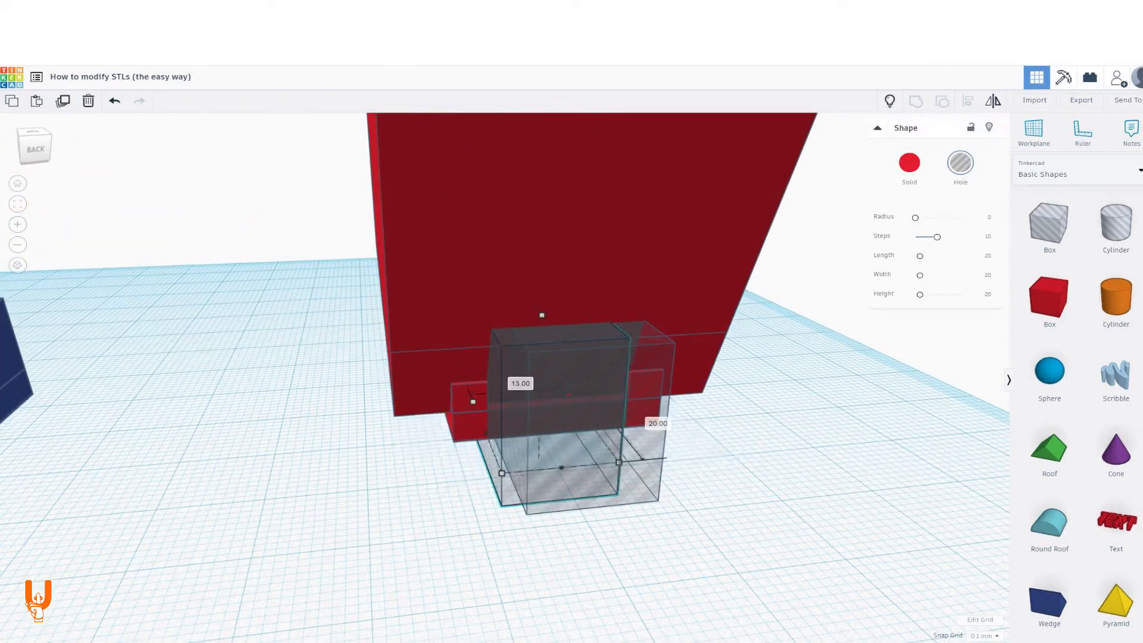
- Reveal the hidden tilted red box and enlarge the hole boxes so they cover both of its sides beyond the bracket's arms
{"action": "left_click_drag", "start_coordinate": [607, 412], "coordinate": [679, 268]}
{"action": "key", "text": "ctrl+z"}
{"action": "right_click_drag", "start_coordinate": [739, 417], "coordinate": [535, 416]}
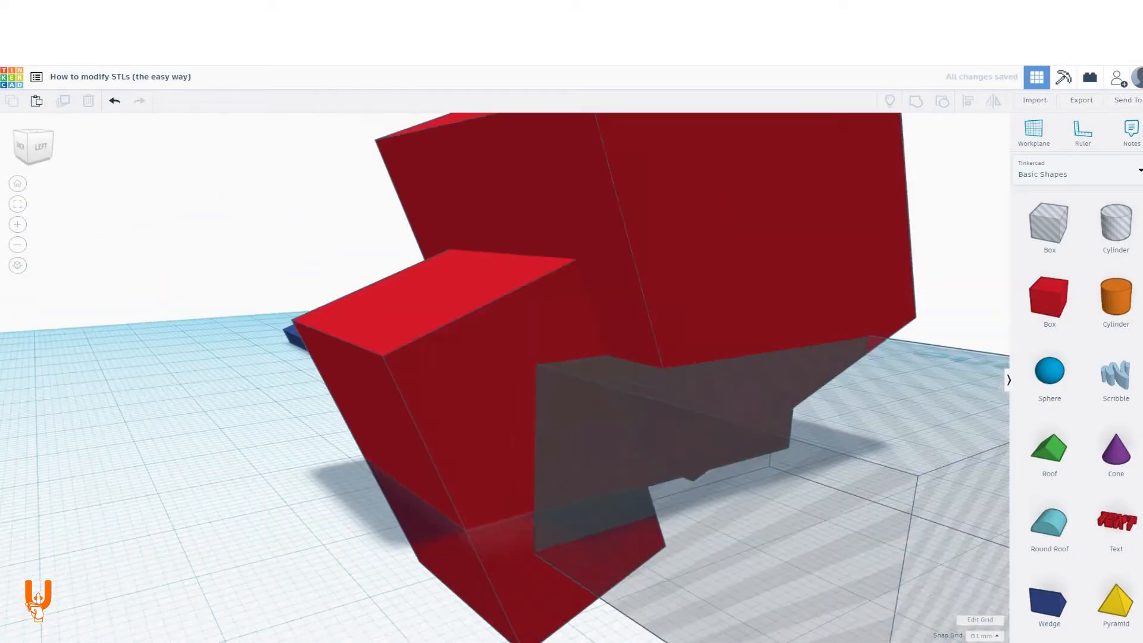
{"action": "scroll", "coordinate": [572, 381], "scroll_direction": "down", "scroll_amount": 3}
{"action": "left_click", "coordinate": [631, 464]}
{"action": "left_click_drag", "start_coordinate": [575, 381], "coordinate": [574, 329]}
{"action": "right_click_drag", "start_coordinate": [477, 417], "coordinate": [685, 429]}
{"action": "left_click", "coordinate": [441, 459]}
{"action": "left_click_drag", "start_coordinate": [413, 500], "coordinate": [476, 548]}
{"action": "right_click_drag", "start_coordinate": [536, 446], "coordinate": [684, 357]}
{"action": "left_click_drag", "start_coordinate": [615, 536], "coordinate": [615, 607]}
{"action": "right_click_drag", "start_coordinate": [615, 417], "coordinate": [393, 506]}
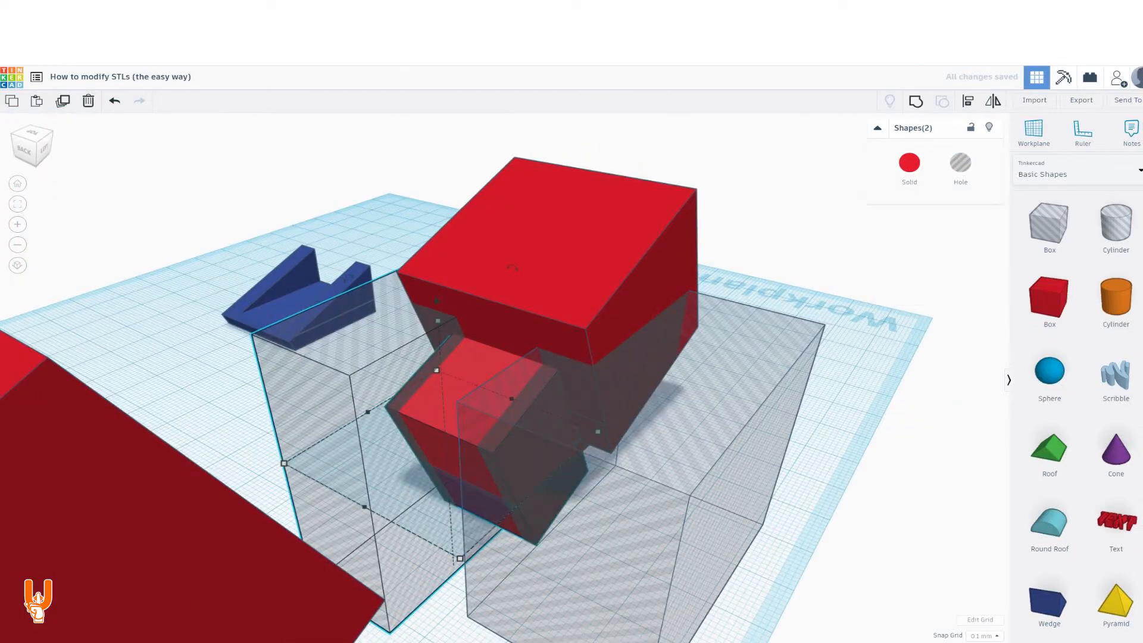
- Trim the tilted box with the hole boxes, switch the result to a hole, and subtract it from the red part
{"action": "key", "text": "ctrl+g"}
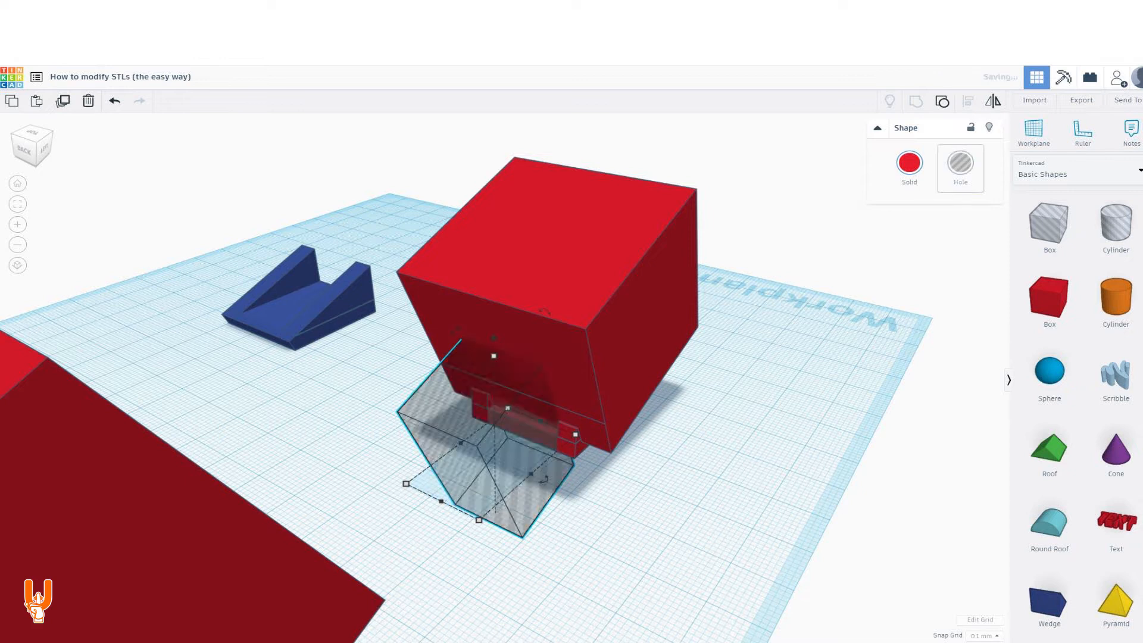
{"action": "right_click_drag", "start_coordinate": [512, 417], "coordinate": [512, 378]}
{"action": "scroll", "coordinate": [512, 381], "scroll_direction": "up", "scroll_amount": 3}
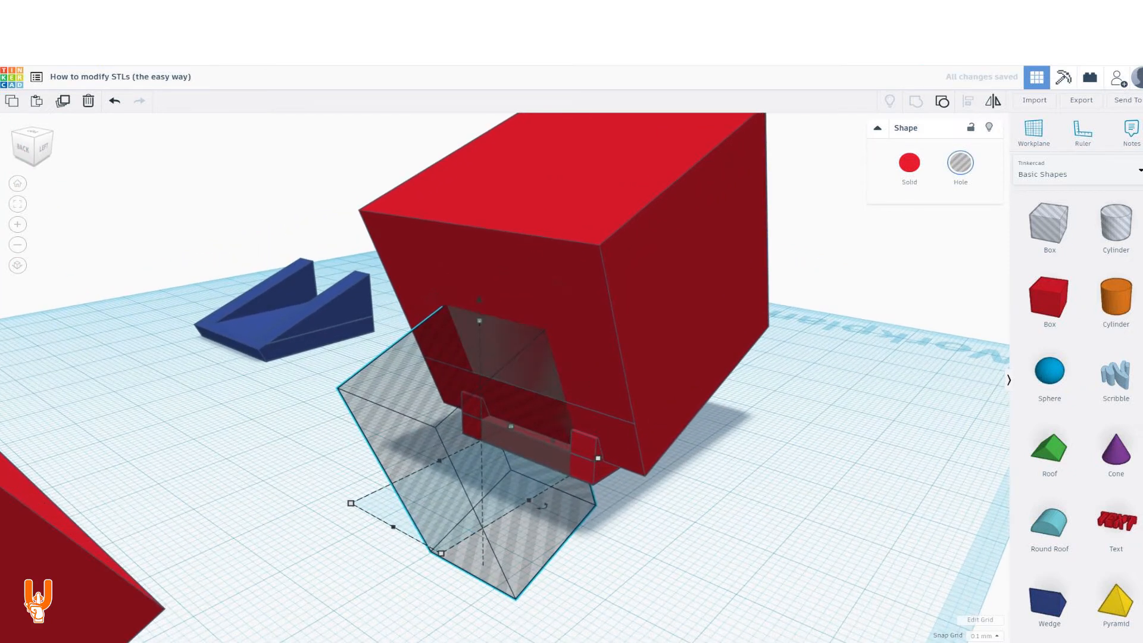
{"action": "left_click", "coordinate": [536, 286], "text": "shift"}
{"action": "key", "text": "ctrl+g"}
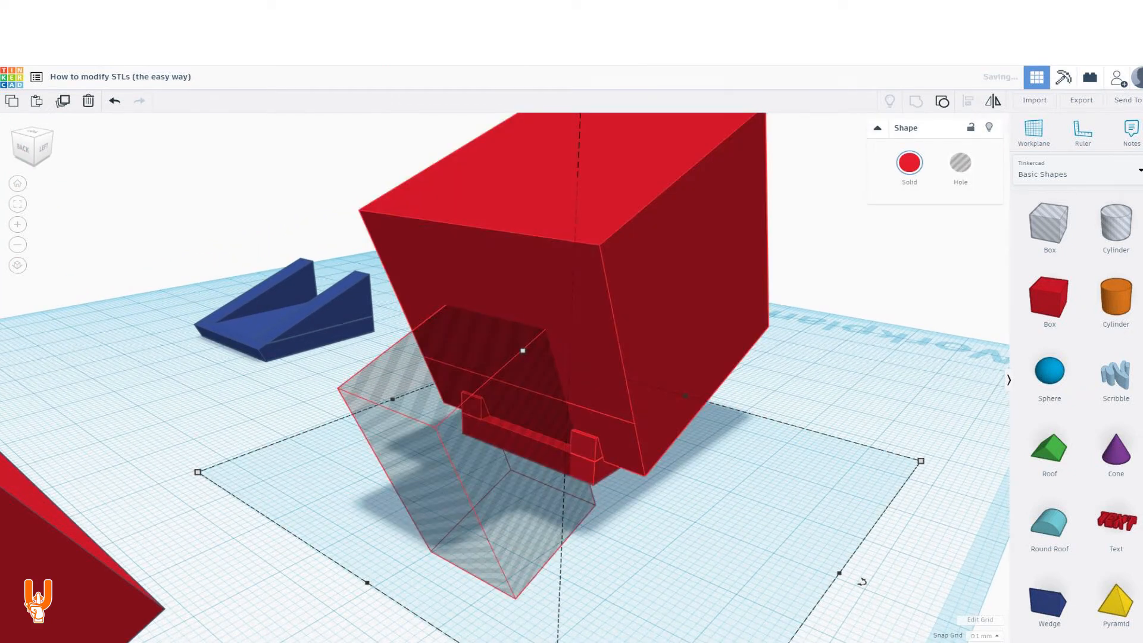
{"action": "key", "text": "Escape"}
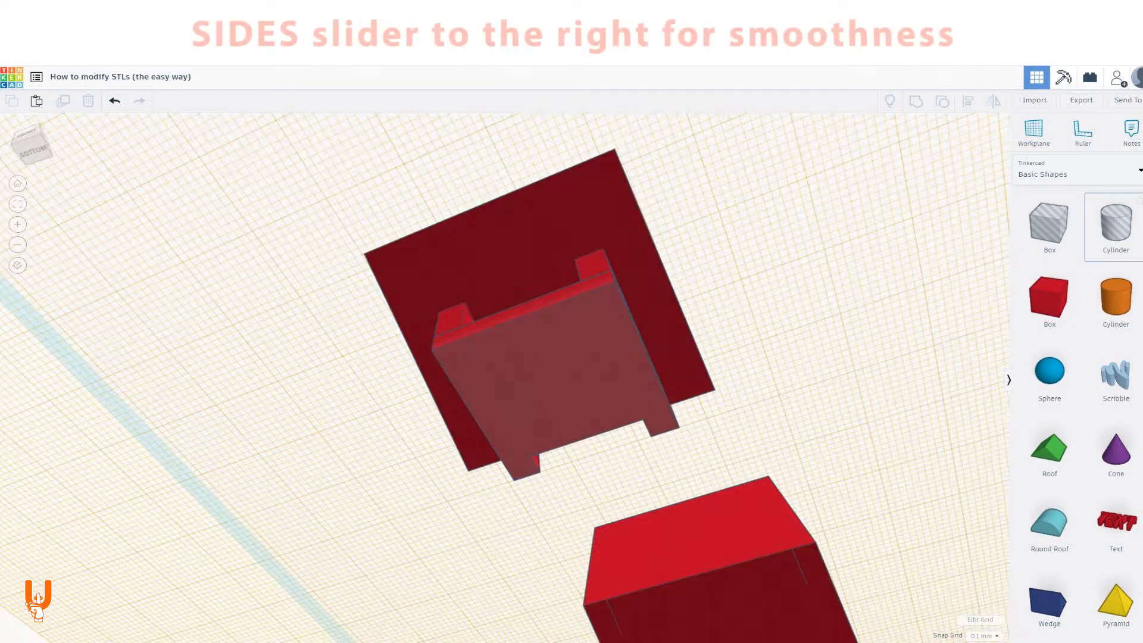
- Place a cylinder hole with 64 sides on the underside of the red bracket's base and set its diameter to 3.2 mm
{"action": "left_click_drag", "start_coordinate": [1115, 223], "coordinate": [551, 417]}
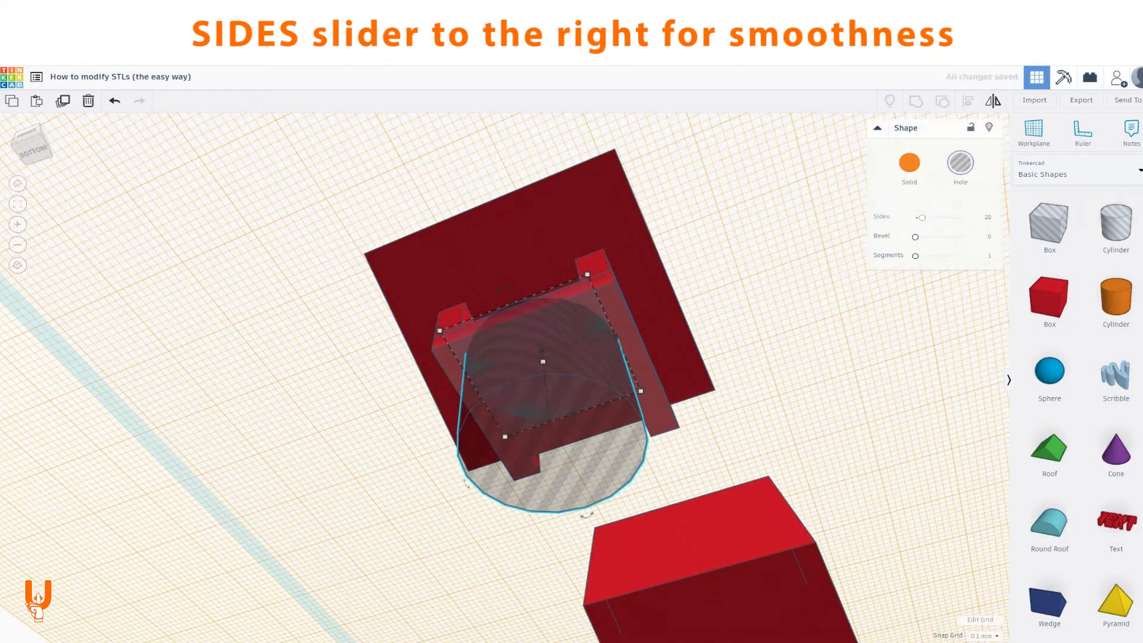
{"action": "left_click_drag", "start_coordinate": [915, 218], "coordinate": [996, 218]}
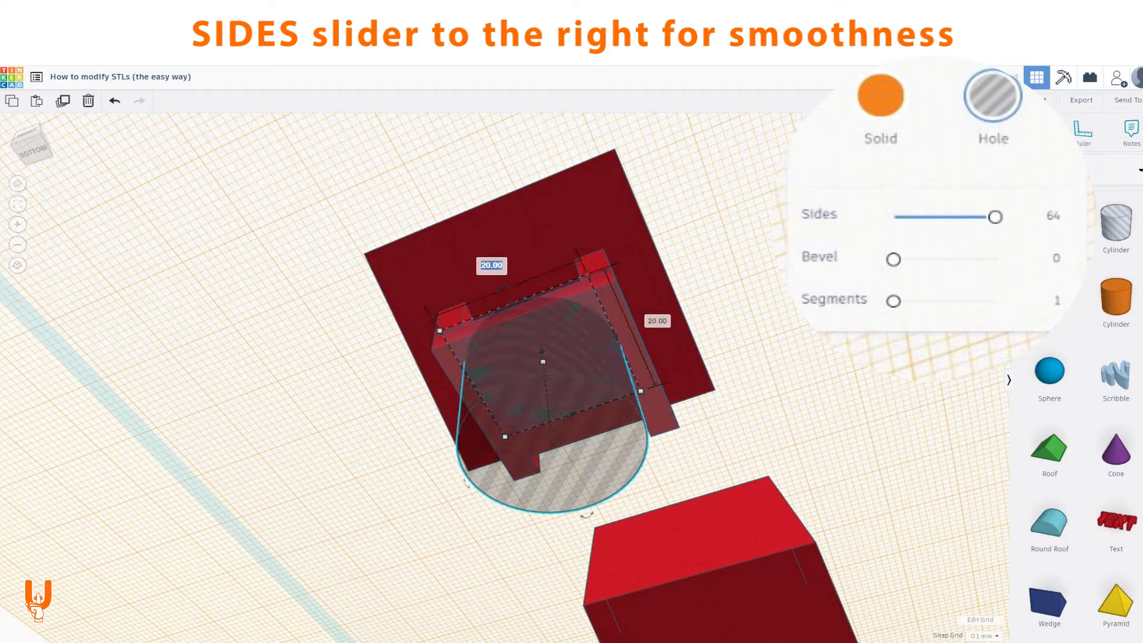
{"action": "key", "text": "Tab"}
{"action": "type", "text": "3.2"}
{"action": "key", "text": "Return"}
- Reposition the 3.2 mm cylinder hole so it passes through the red bracket's base
{"action": "right_click_drag", "start_coordinate": [596, 309], "coordinate": [584, 423]}
{"action": "right_click_drag", "start_coordinate": [506, 417], "coordinate": [551, 512]}
{"action": "left_click_drag", "start_coordinate": [496, 459], "coordinate": [495, 418]}
{"action": "right_click_drag", "start_coordinate": [500, 423], "coordinate": [565, 420]}
- Centre the cylinder hole on the red bracket's base and group it with the red part to cut the screw hole
{"action": "left_click", "coordinate": [566, 310], "text": "shift"}
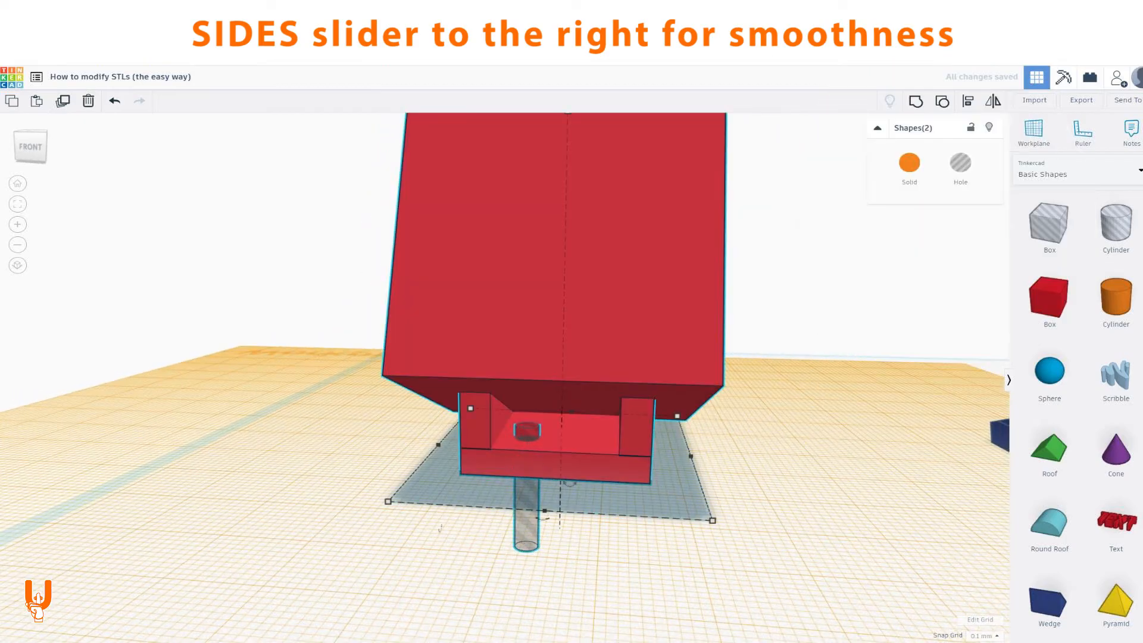
{"action": "left_click", "coordinate": [614, 571]}
{"action": "left_click", "coordinate": [556, 524]}
{"action": "left_click", "coordinate": [571, 333], "text": "shift"}
{"action": "left_click", "coordinate": [916, 101]}
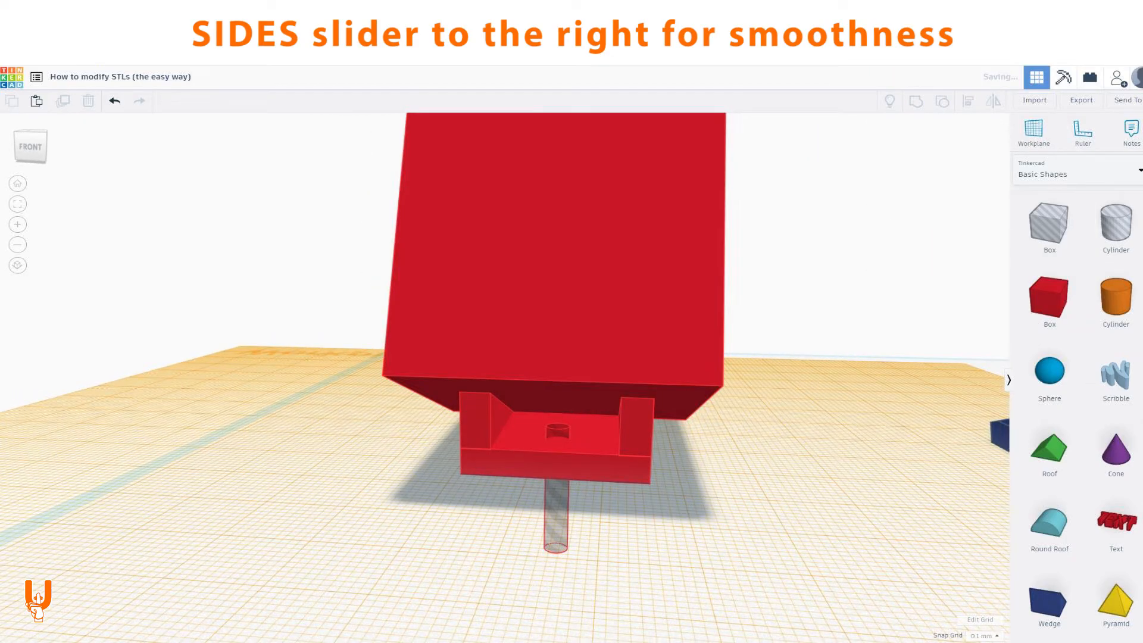
{"action": "right_click_drag", "start_coordinate": [559, 369], "coordinate": [572, 179]}
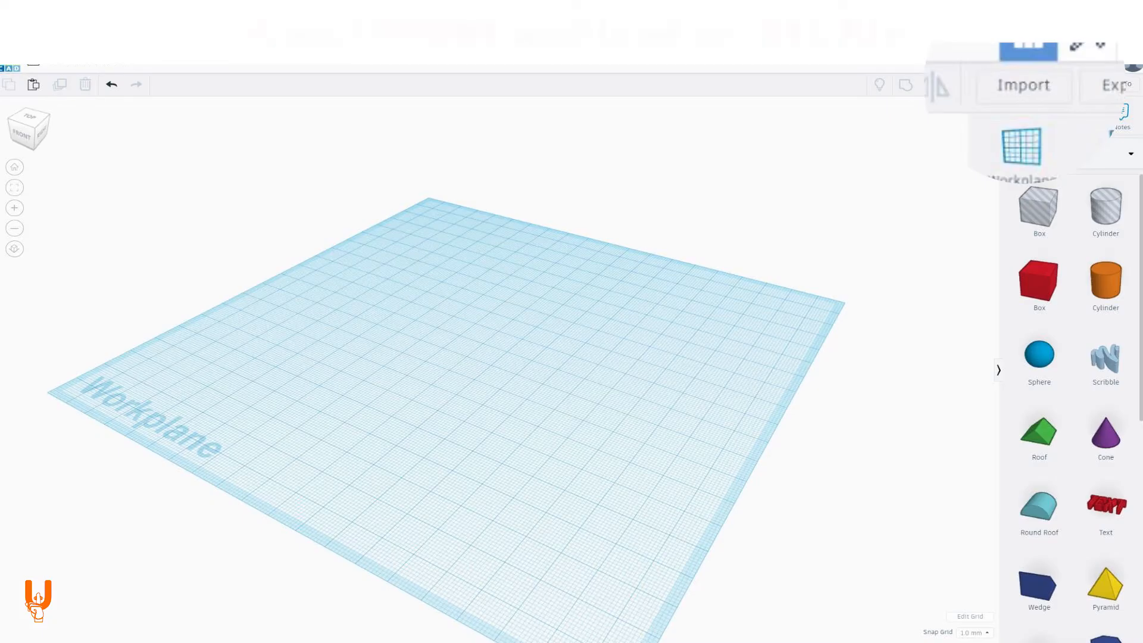
- Import the holder and mounting plate STLs, and group the tilted pink holder with its blue base
{"action": "left_click", "coordinate": [1024, 86]}
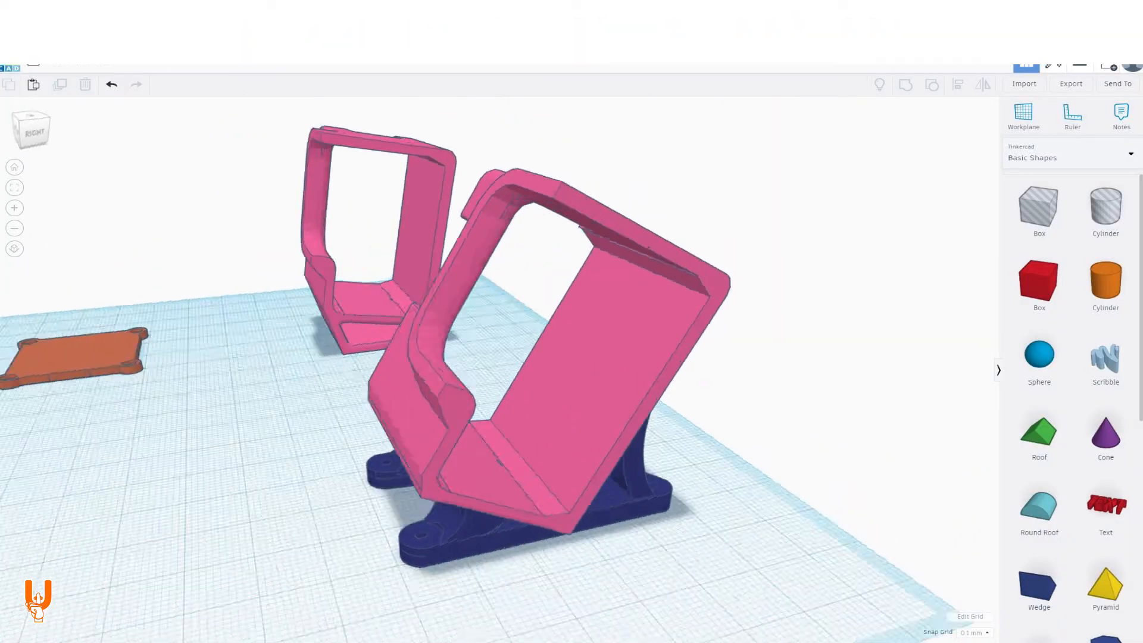
{"action": "right_click_drag", "start_coordinate": [500, 357], "coordinate": [584, 387]}
{"action": "left_click_drag", "start_coordinate": [429, 221], "coordinate": [697, 530]}
{"action": "key", "text": "ctrl+g"}
{"action": "key", "text": "Escape"}
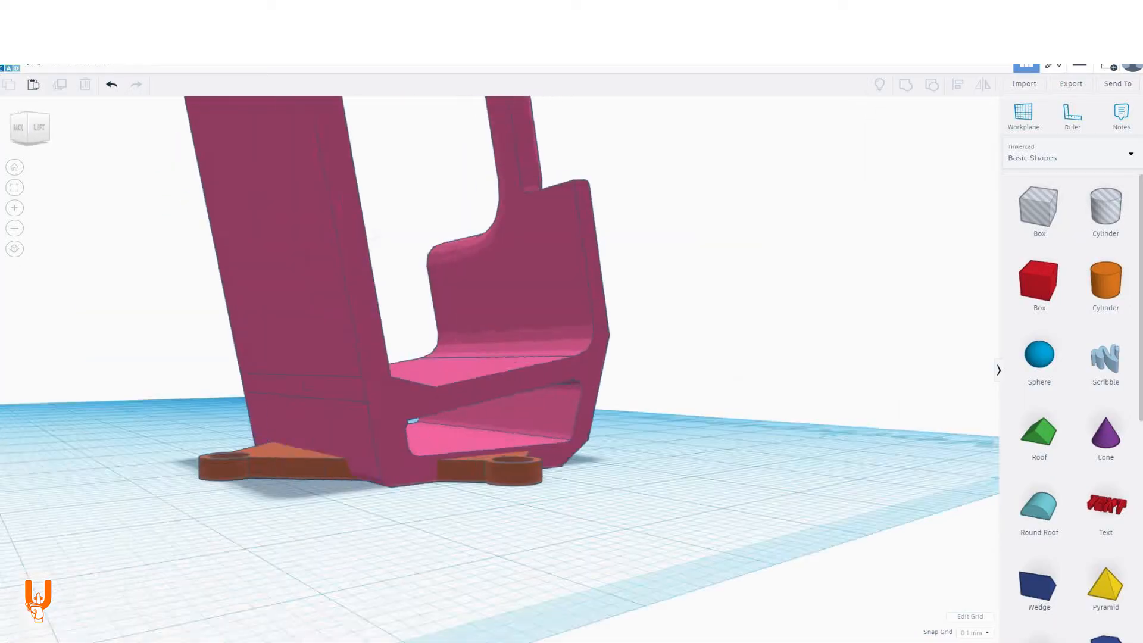
- Group the upright pink holder with the orange mounting plate beneath it
{"action": "right_click_drag", "start_coordinate": [500, 369], "coordinate": [363, 327]}
{"action": "scroll", "coordinate": [536, 387], "scroll_direction": "down", "scroll_amount": 3}
{"action": "left_click_drag", "start_coordinate": [291, 302], "coordinate": [542, 563]}
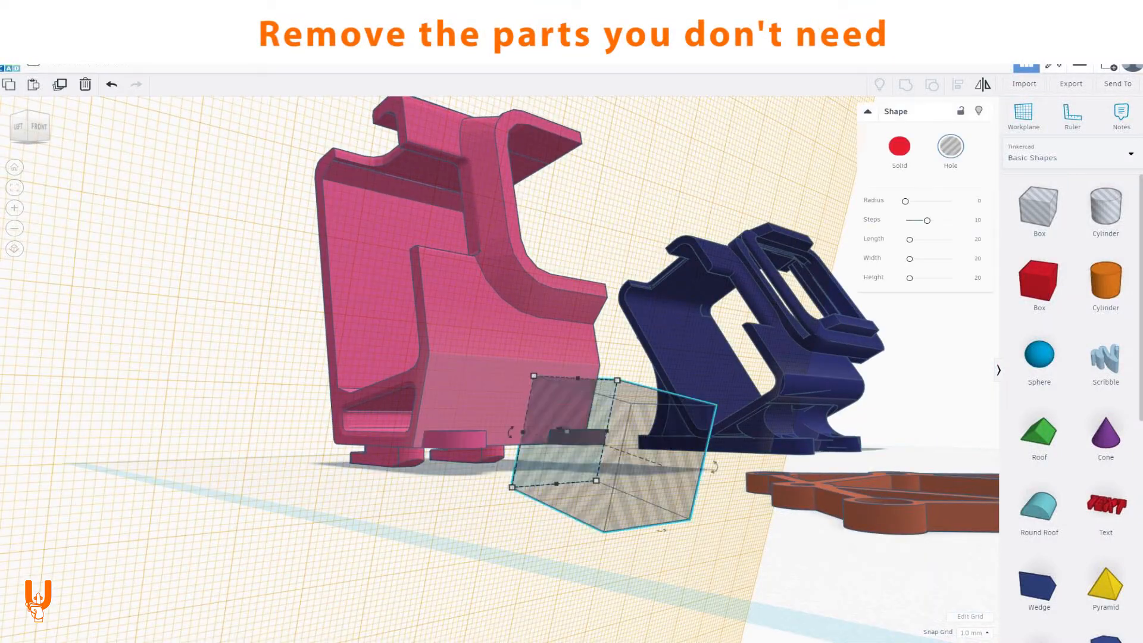
- Place a further hole box over the mounting feet protruding from the pink holder's base and enlarge it
{"action": "right_click_drag", "start_coordinate": [417, 446], "coordinate": [595, 447]}
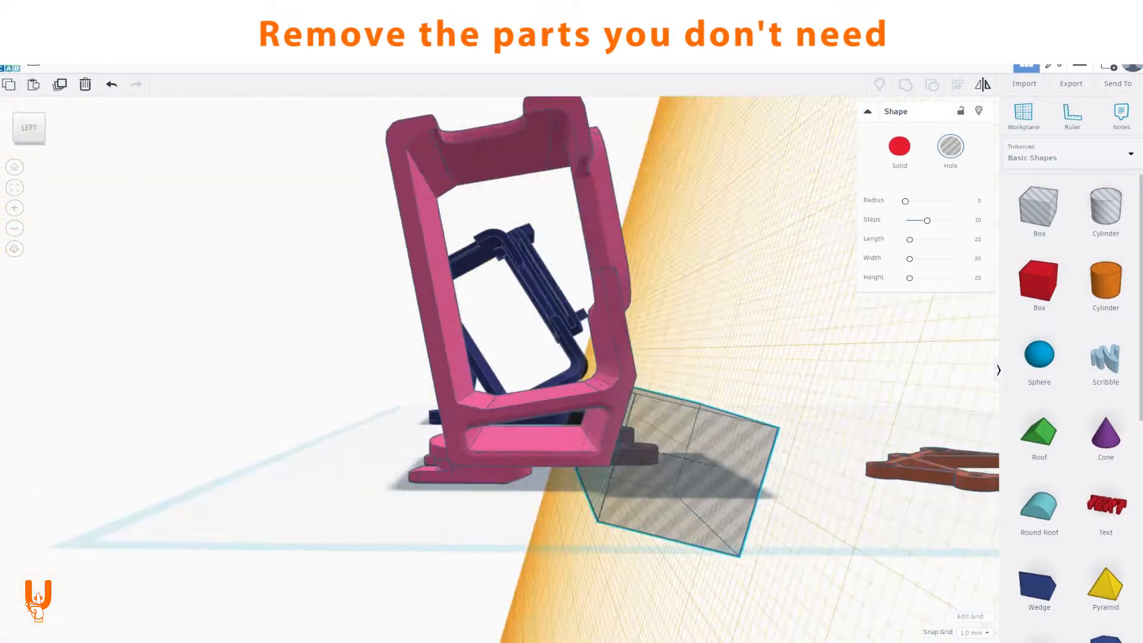
{"action": "left_click", "coordinate": [1023, 116]}
{"action": "left_click_drag", "start_coordinate": [1039, 208], "coordinate": [498, 437]}
{"action": "left_click_drag", "start_coordinate": [558, 486], "coordinate": [693, 487]}
{"action": "right_click_drag", "start_coordinate": [536, 357], "coordinate": [714, 298]}
{"action": "right_click_drag", "start_coordinate": [536, 416], "coordinate": [566, 238]}
- Set the workplane on another face of the pink holder, add a hole box there, and group everything to cut off the feet
{"action": "left_click", "coordinate": [1023, 116]}
{"action": "left_click", "coordinate": [537, 276]}
{"action": "left_click_drag", "start_coordinate": [1038, 208], "coordinate": [464, 245]}
{"action": "left_click_drag", "start_coordinate": [540, 298], "coordinate": [649, 333]}
{"action": "right_click_drag", "start_coordinate": [685, 268], "coordinate": [572, 464]}
{"action": "left_click_drag", "start_coordinate": [286, 190], "coordinate": [614, 572]}
{"action": "left_click", "coordinate": [655, 179]}
- Examine the pink holder's base and underside for traces of the cut mounting feet
{"action": "right_click_drag", "start_coordinate": [476, 417], "coordinate": [744, 310]}
{"action": "scroll", "coordinate": [536, 357], "scroll_direction": "up", "scroll_amount": 4}
{"action": "right_click_drag", "start_coordinate": [536, 357], "coordinate": [620, 274]}
{"action": "right_click_drag", "start_coordinate": [536, 298], "coordinate": [476, 440]}
{"action": "scroll", "coordinate": [506, 333], "scroll_direction": "up", "scroll_amount": 3}
{"action": "right_click_drag", "start_coordinate": [507, 381], "coordinate": [434, 315]}
{"action": "scroll", "coordinate": [506, 334], "scroll_direction": "up", "scroll_amount": 3}
{"action": "right_click_drag", "start_coordinate": [476, 357], "coordinate": [519, 414]}
{"action": "scroll", "coordinate": [506, 345], "scroll_direction": "down", "scroll_amount": 3}
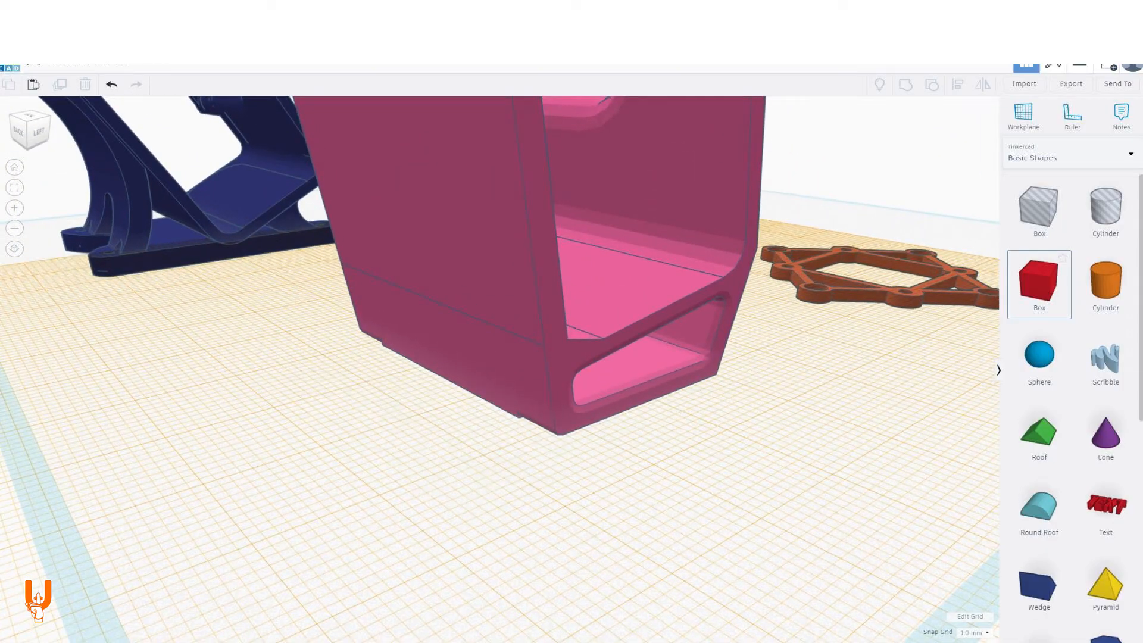
- Place a solid red box against the rear lower edge of the pink holder, using a 0.1 mm snap grid
{"action": "left_click", "coordinate": [1039, 280]}
{"action": "left_click", "coordinate": [602, 584]}
{"action": "right_click_drag", "start_coordinate": [601, 506], "coordinate": [578, 524]}
{"action": "left_click_drag", "start_coordinate": [577, 476], "coordinate": [536, 535]}
{"action": "right_click_drag", "start_coordinate": [536, 417], "coordinate": [666, 364]}
{"action": "scroll", "coordinate": [620, 369], "scroll_direction": "up", "scroll_amount": 3}
{"action": "right_click_drag", "start_coordinate": [596, 446], "coordinate": [685, 256]}
{"action": "left_click", "coordinate": [975, 633]}
{"action": "right_click_drag", "start_coordinate": [655, 298], "coordinate": [649, 446]}
{"action": "key", "text": "ctrl+z"}
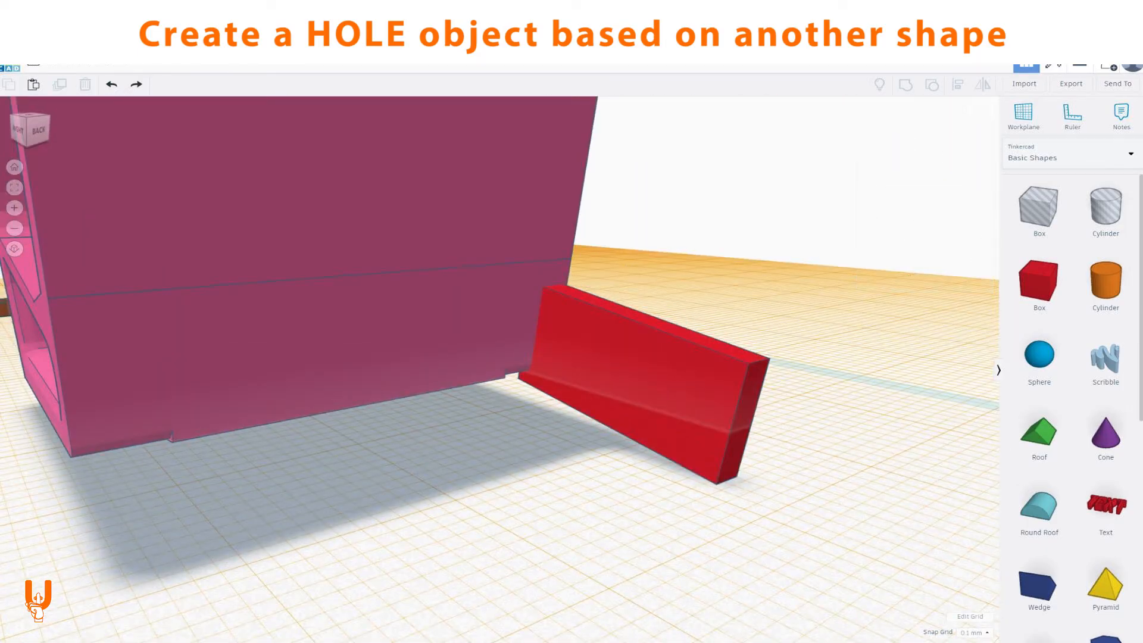
- Switch the pink holder shape to a hole and group it with the red box to carve the holder's contour into it
{"action": "left_click", "coordinate": [369, 322]}
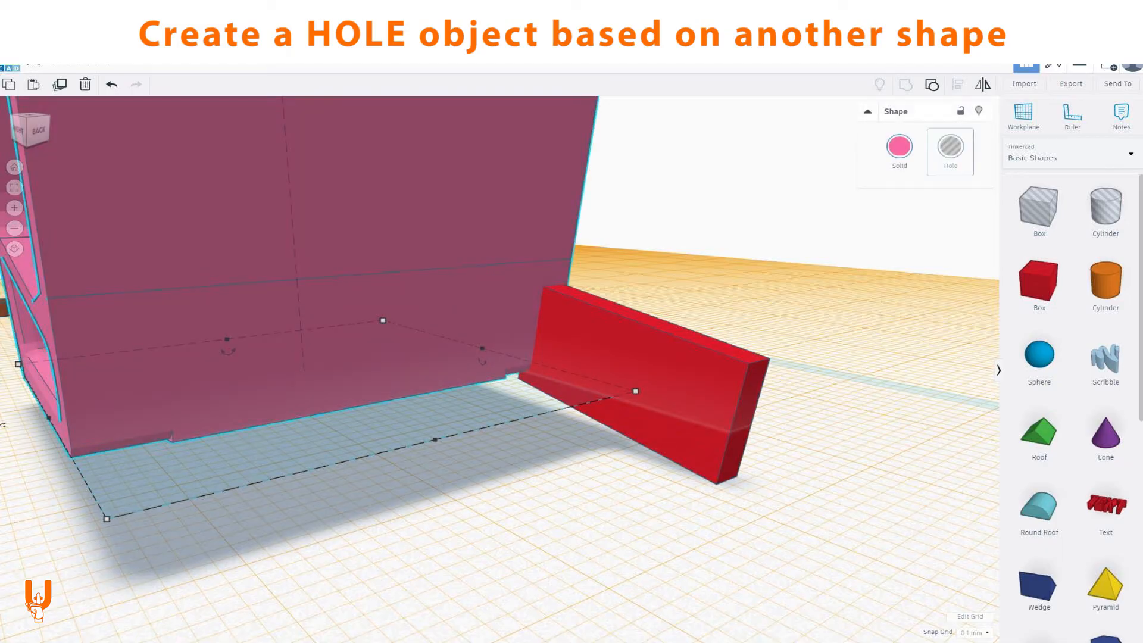
{"action": "left_click", "coordinate": [951, 149]}
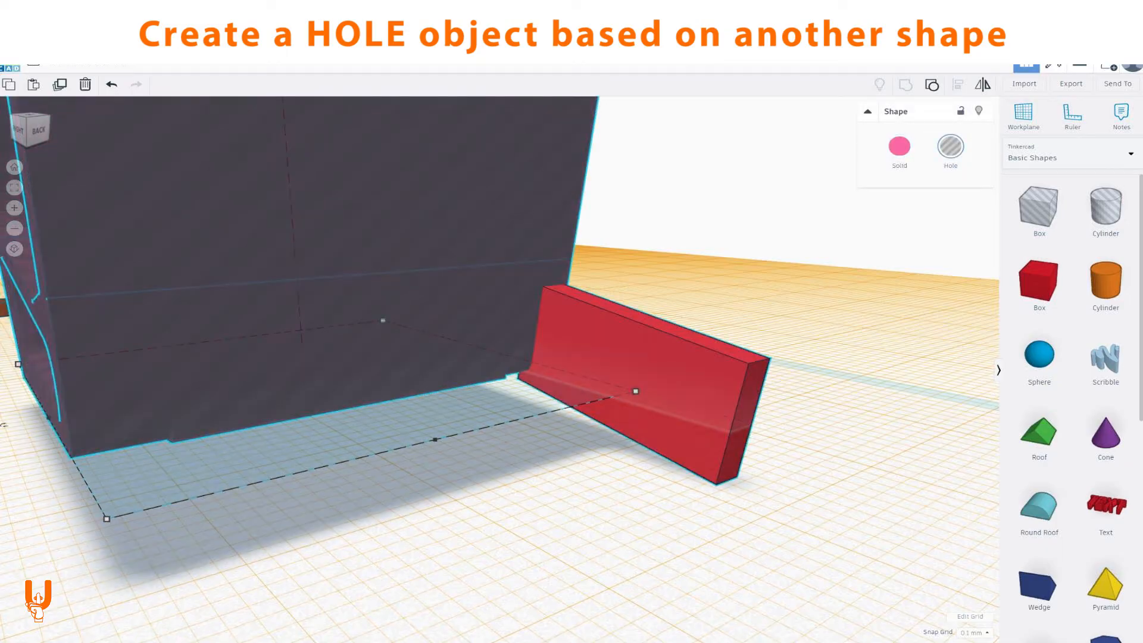
{"action": "left_click", "coordinate": [906, 84]}
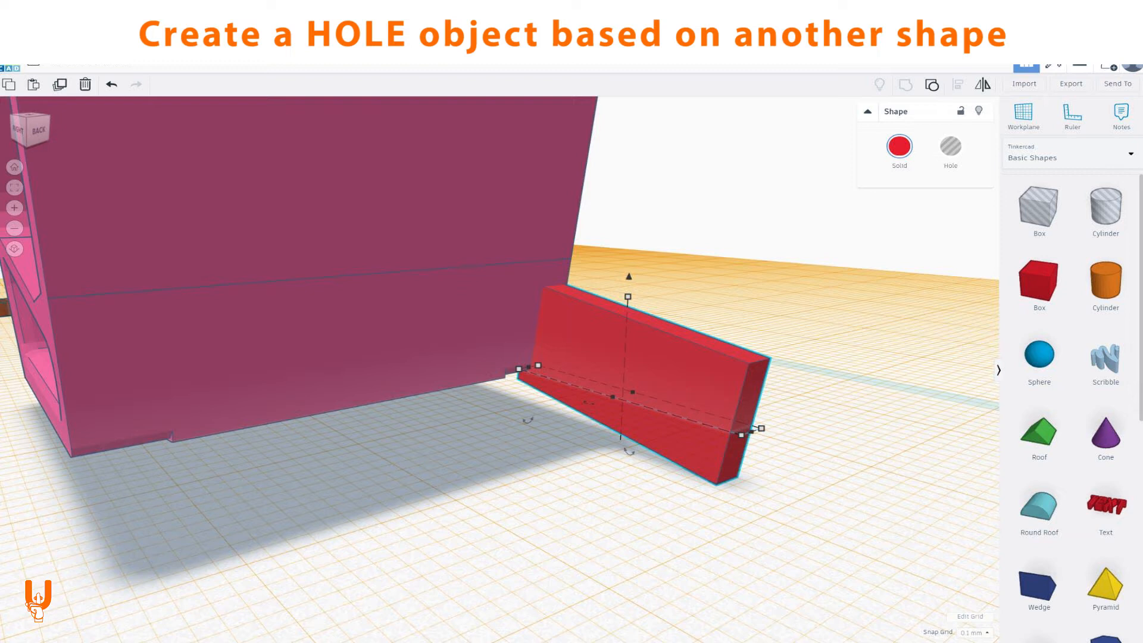
- Move the carved red piece about 12.3 mm away from the pink holder to inspect its contour, and undo the move
{"action": "left_click_drag", "start_coordinate": [644, 381], "coordinate": [743, 358]}
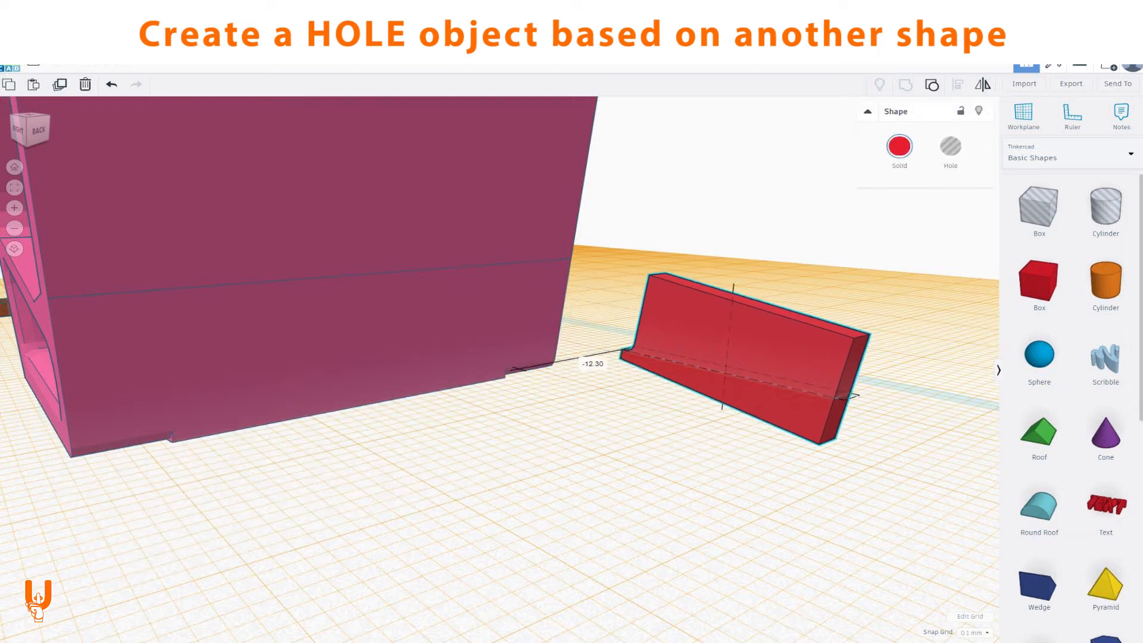
{"action": "right_click_drag", "start_coordinate": [743, 359], "coordinate": [690, 362]}
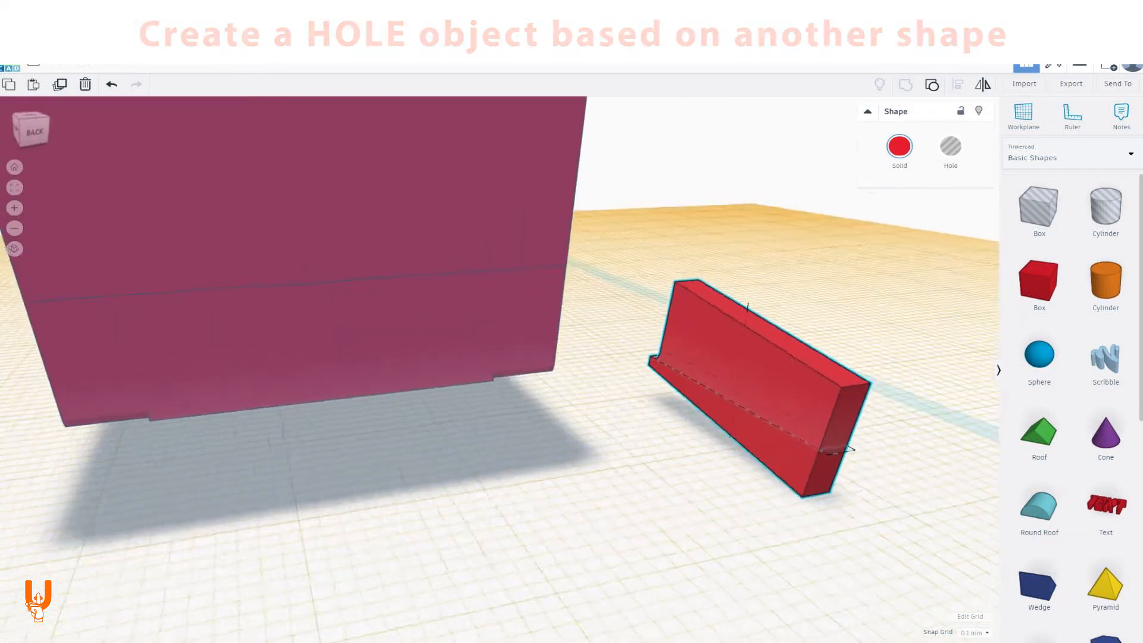
{"action": "key", "text": "ctrl+z"}
- Extend the carved red piece along the pink holder's whole rear lower edge, thicken it outward, and switch it to a hole
{"action": "left_click_drag", "start_coordinate": [519, 370], "coordinate": [32, 460]}
{"action": "right_click_drag", "start_coordinate": [512, 435], "coordinate": [321, 411]}
{"action": "left_click_drag", "start_coordinate": [372, 397], "coordinate": [398, 428]}
{"action": "key", "text": "h"}
- Group the extended custom hole with the pink holder to cut away the leftover foot pieces
{"action": "left_click", "coordinate": [428, 226], "text": "shift"}
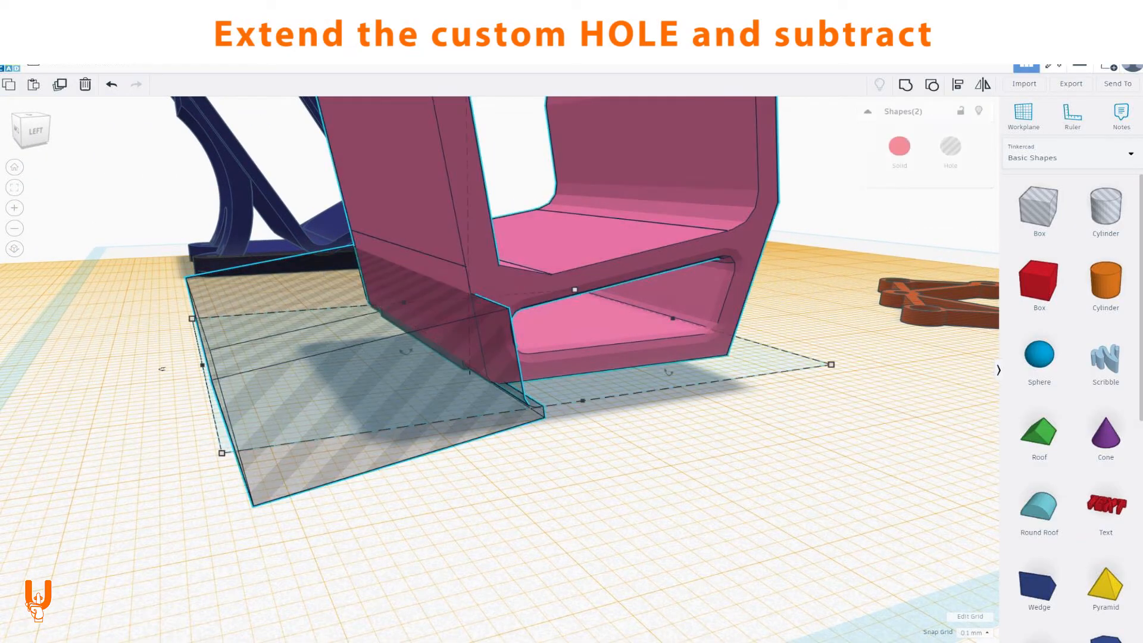
{"action": "scroll", "coordinate": [536, 381], "scroll_direction": "up", "scroll_amount": 4}
{"action": "right_click_drag", "start_coordinate": [536, 381], "coordinate": [584, 357]}
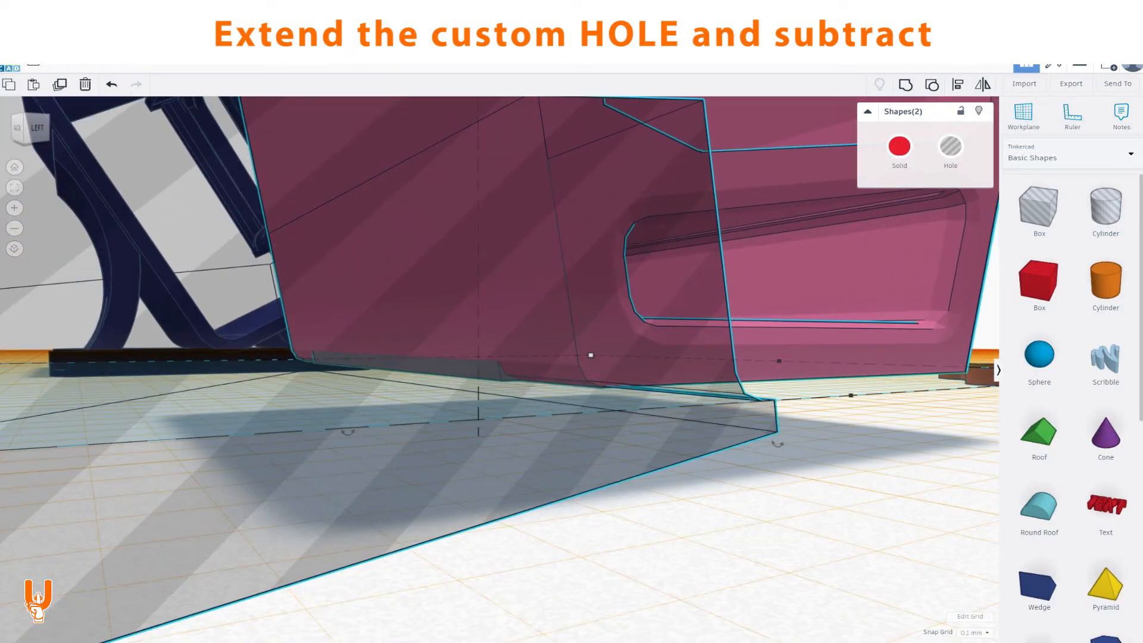
{"action": "left_click", "coordinate": [906, 85]}
{"action": "key", "text": "Escape"}
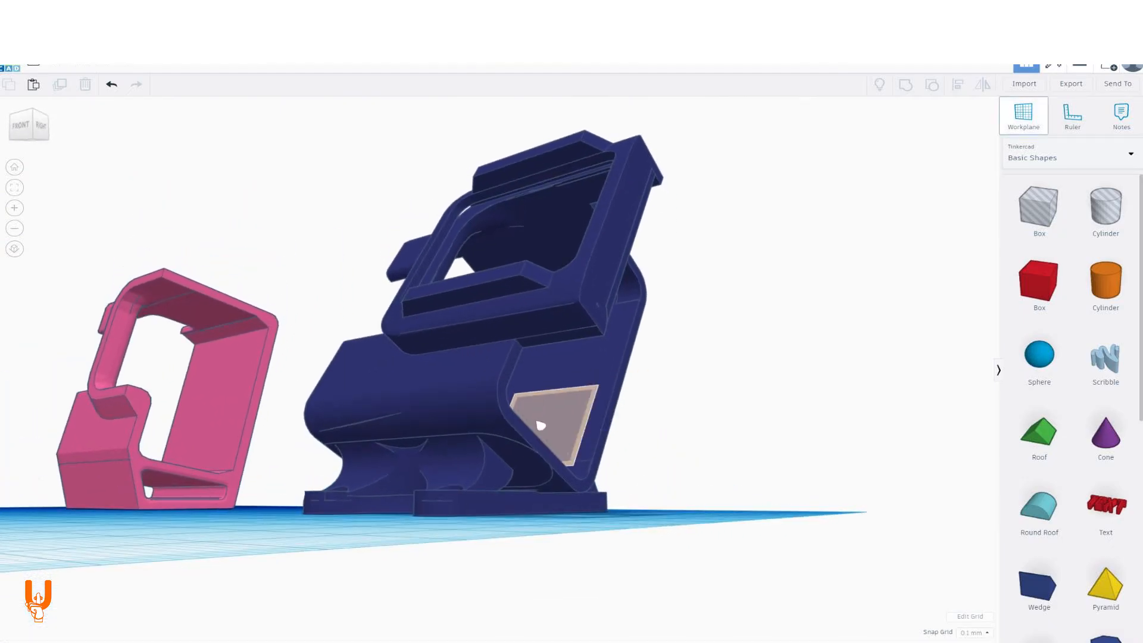
- Set the workplane on the blue holder's recessed triangular side face and switch the large red block around the holder to a hole
{"action": "left_click", "coordinate": [540, 425]}
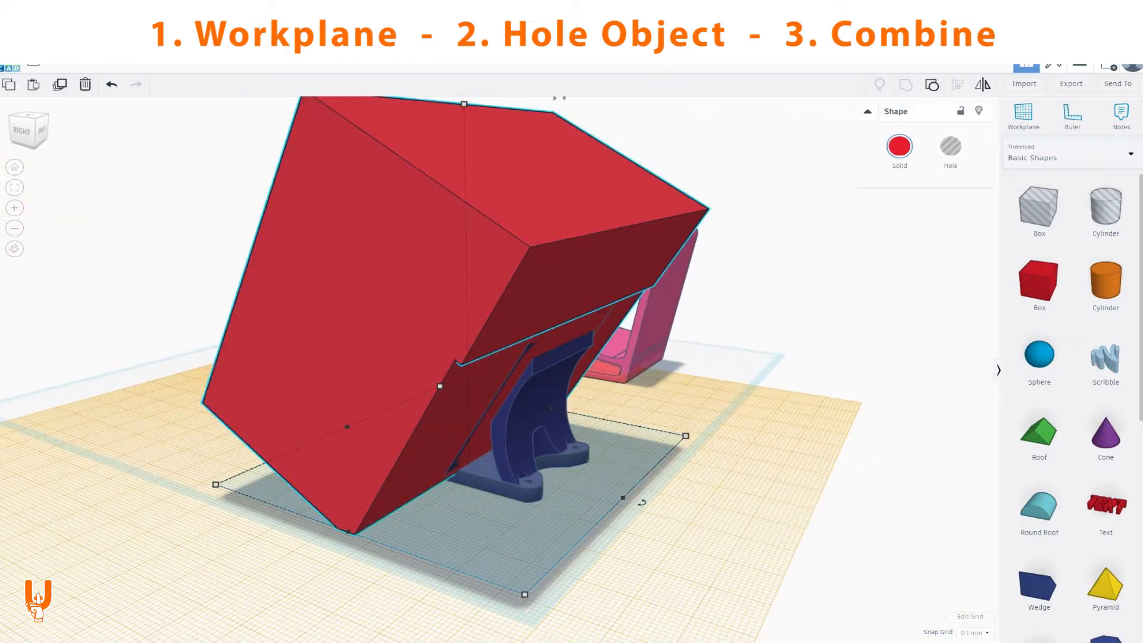
{"action": "left_click", "coordinate": [950, 151]}
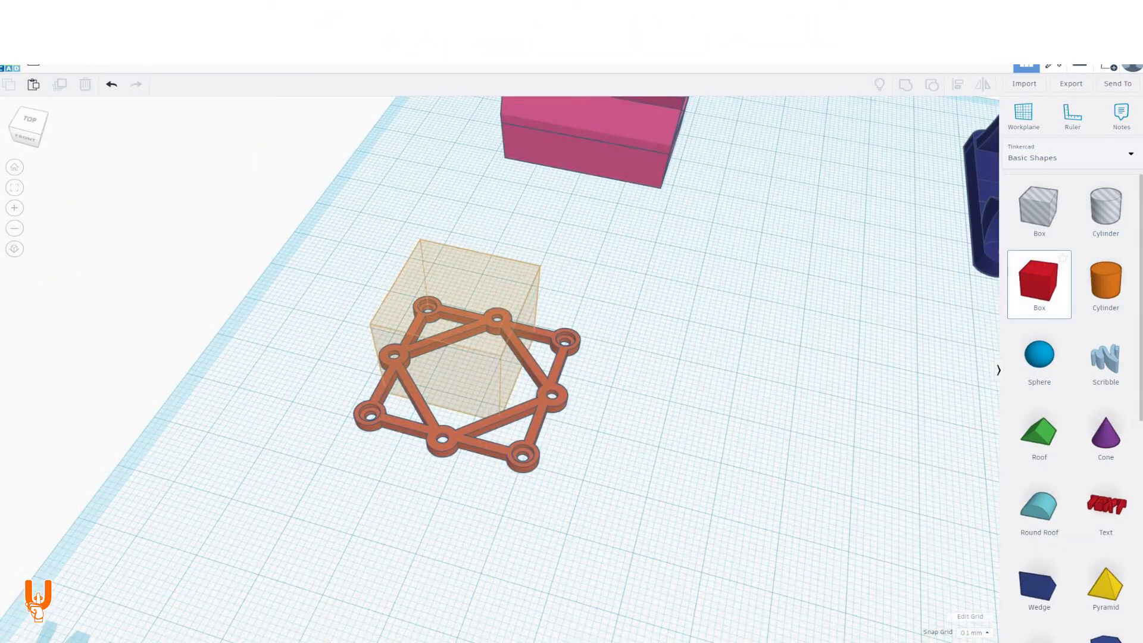
- Place a solid box on the orange plate and size it to about 26.5 by 26.5 mm between the corner mounting holes
{"action": "left_click", "coordinate": [455, 330]}
{"action": "scroll", "coordinate": [455, 331], "scroll_direction": "up", "scroll_amount": 5}
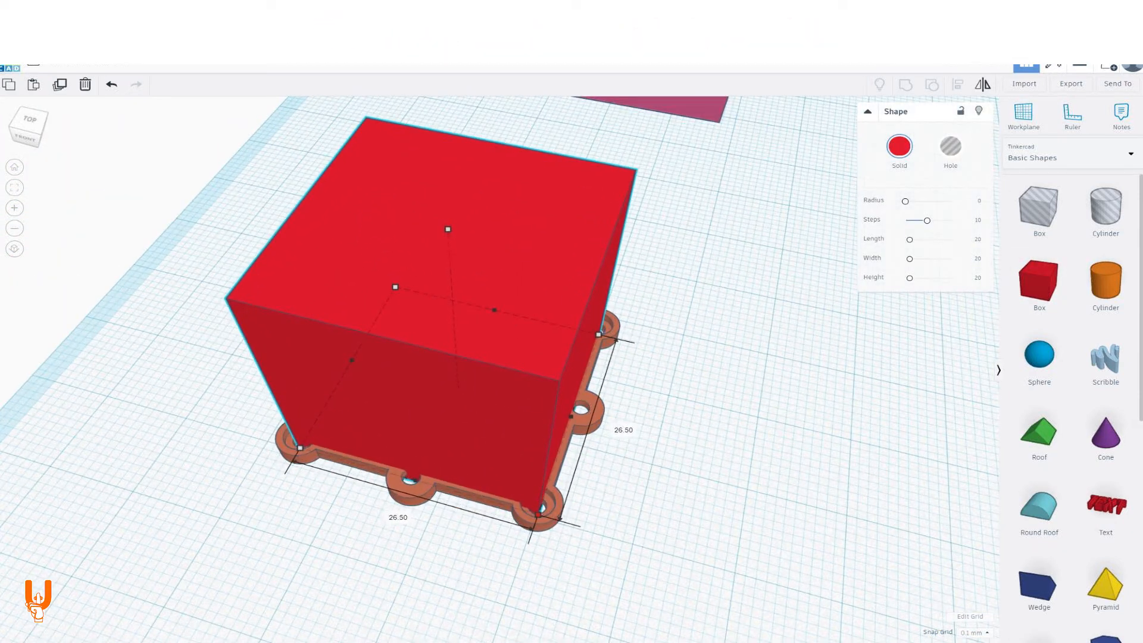
{"action": "right_click_drag", "start_coordinate": [536, 506], "coordinate": [346, 410]}
{"action": "scroll", "coordinate": [512, 411], "scroll_direction": "up", "scroll_amount": 3}
{"action": "left_click_drag", "start_coordinate": [521, 420], "coordinate": [536, 437]}
- Adjust the box's corners over the plate's mounting holes, about 27.1 mm along one side, and switch it to a hole
{"action": "right_click_drag", "start_coordinate": [545, 444], "coordinate": [304, 461]}
{"action": "left_click_drag", "start_coordinate": [324, 347], "coordinate": [345, 364]}
{"action": "right_click_drag", "start_coordinate": [372, 381], "coordinate": [890, 446]}
{"action": "right_click_drag", "start_coordinate": [619, 363], "coordinate": [640, 366]}
{"action": "left_click_drag", "start_coordinate": [644, 352], "coordinate": [632, 358]}
{"action": "middle_click_drag", "start_coordinate": [632, 358], "coordinate": [391, 353]}
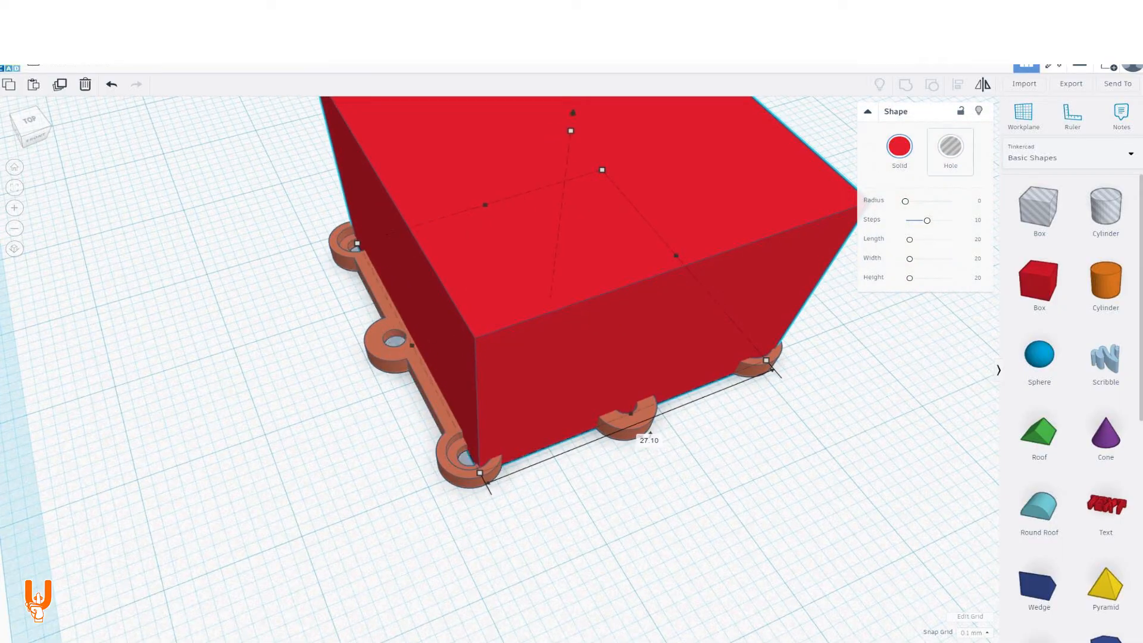
{"action": "left_click", "coordinate": [950, 147]}
{"action": "right_click_drag", "start_coordinate": [697, 382], "coordinate": [650, 394]}
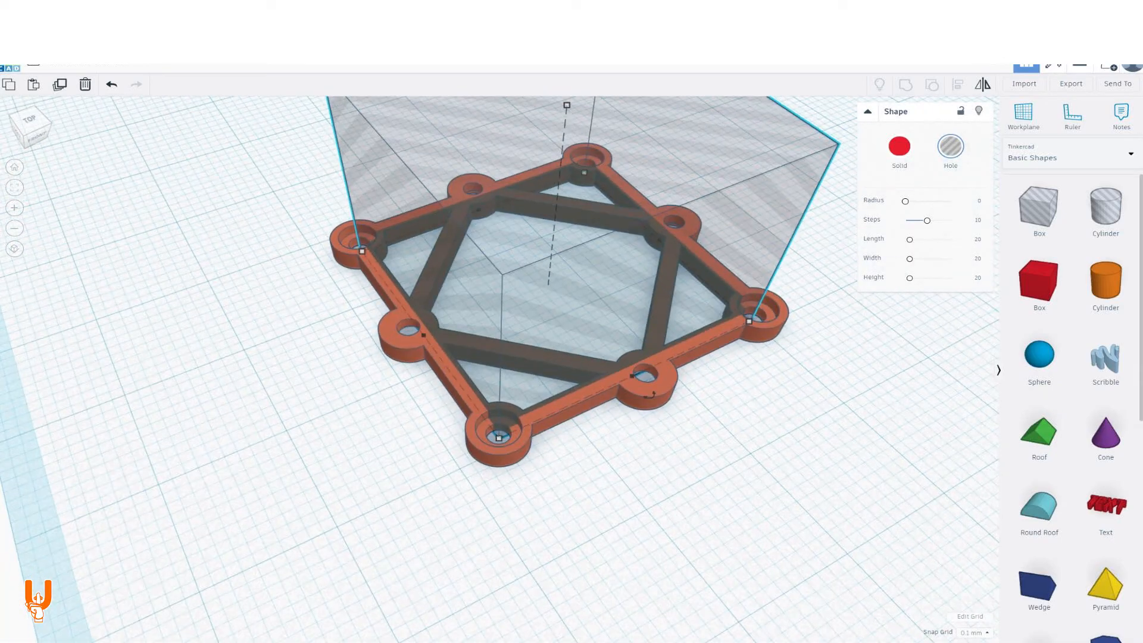
- Place a cylinder hole over a corner ring of the orange plate and duplicate it over the other corner rings
{"action": "left_click_drag", "start_coordinate": [1105, 208], "coordinate": [476, 524]}
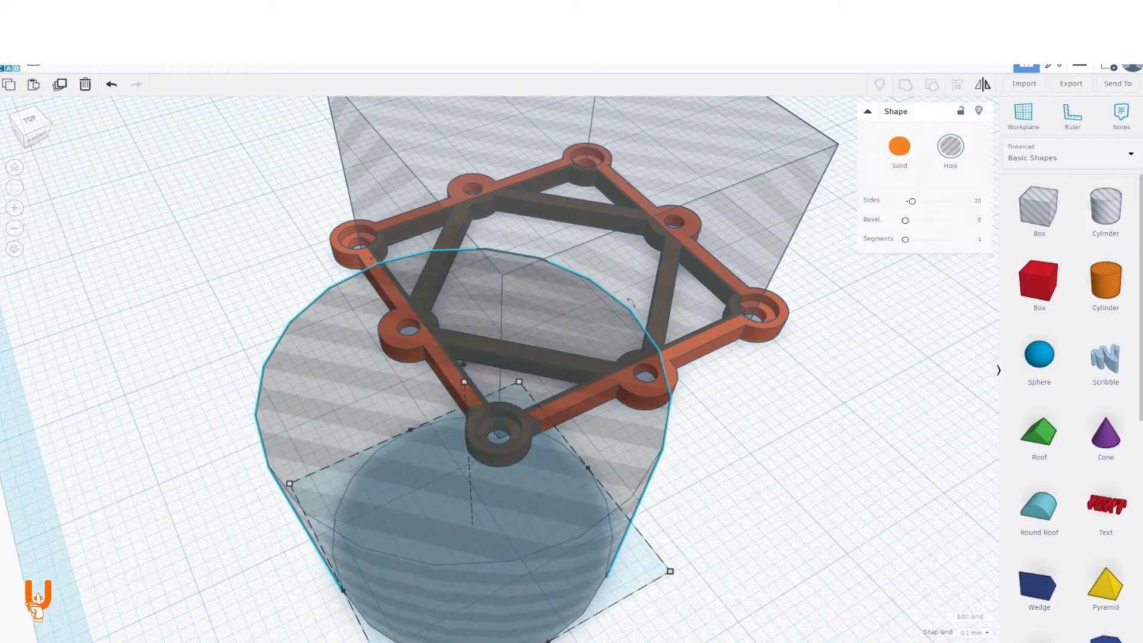
{"action": "right_click_drag", "start_coordinate": [572, 453], "coordinate": [679, 441]}
{"action": "key", "text": "ctrl+d"}
{"action": "left_click_drag", "start_coordinate": [792, 425], "coordinate": [488, 396]}
{"action": "right_click_drag", "start_coordinate": [536, 452], "coordinate": [675, 414]}
{"action": "scroll", "coordinate": [586, 440], "scroll_direction": "up", "scroll_amount": 3}
{"action": "right_click_drag", "start_coordinate": [417, 358], "coordinate": [521, 346]}
{"action": "key", "text": "ctrl+z"}
{"action": "left_click", "coordinate": [596, 453]}
{"action": "right_click_drag", "start_coordinate": [595, 453], "coordinate": [643, 334]}
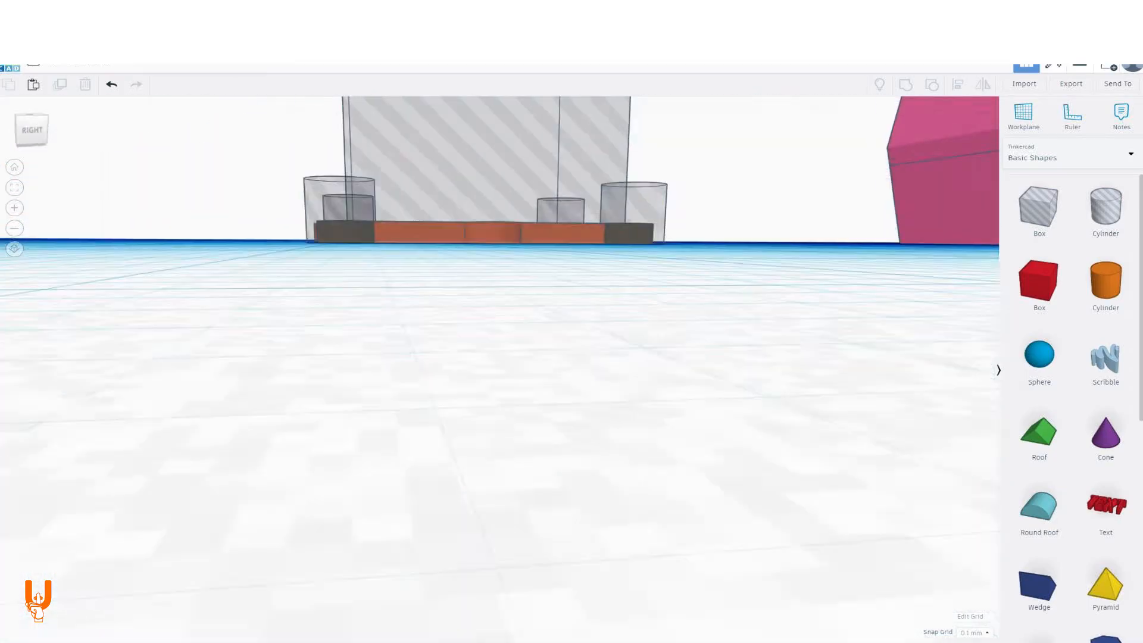
- Switch the large box back to solid and group it with the plate and cylinder holes into one orange block with recessed corners
{"action": "left_click_drag", "start_coordinate": [256, 310], "coordinate": [715, 167]}
{"action": "right_click_drag", "start_coordinate": [571, 357], "coordinate": [512, 464]}
{"action": "left_click", "coordinate": [613, 155]}
{"action": "left_click", "coordinate": [899, 146]}
{"action": "left_click_drag", "start_coordinate": [238, 322], "coordinate": [703, 179]}
{"action": "right_click_drag", "start_coordinate": [572, 381], "coordinate": [500, 428]}
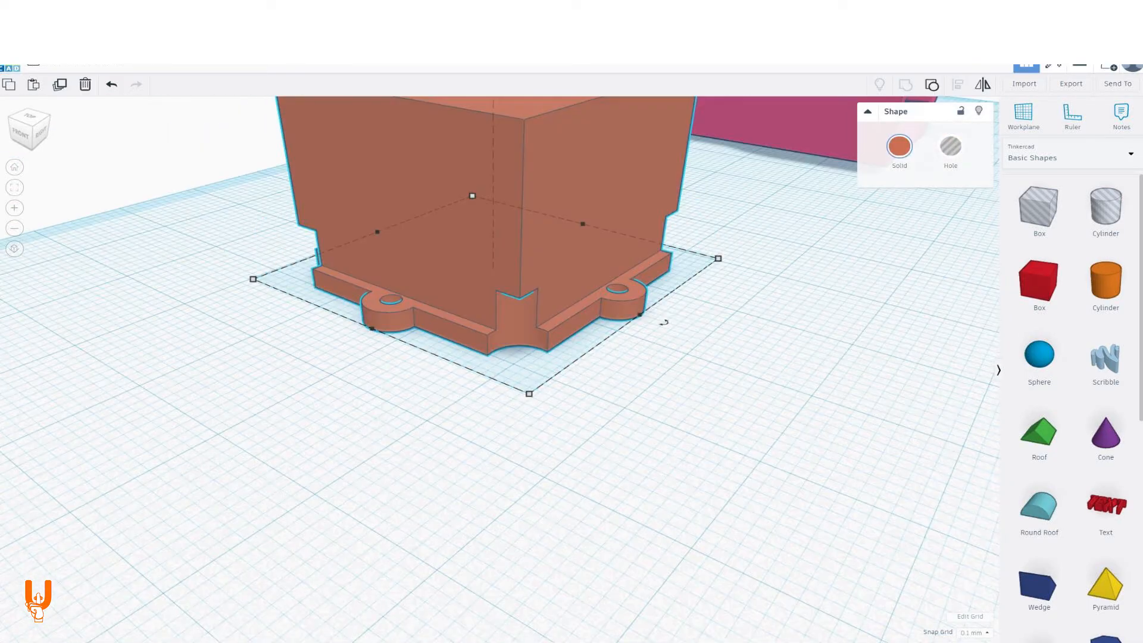
- Undo the last grouping, group only the large box with its corner cylinder holes, and switch the result to a hole
{"action": "key", "text": "ctrl+z"}
{"action": "right_click_drag", "start_coordinate": [664, 323], "coordinate": [571, 239]}
{"action": "left_click_drag", "start_coordinate": [199, 316], "coordinate": [720, 128]}
{"action": "left_click", "coordinate": [459, 240], "text": "shift"}
{"action": "key", "text": "ctrl+g"}
{"action": "right_click_drag", "start_coordinate": [572, 416], "coordinate": [631, 286]}
{"action": "left_click", "coordinate": [951, 146]}
{"action": "right_click_drag", "start_coordinate": [572, 357], "coordinate": [512, 476]}
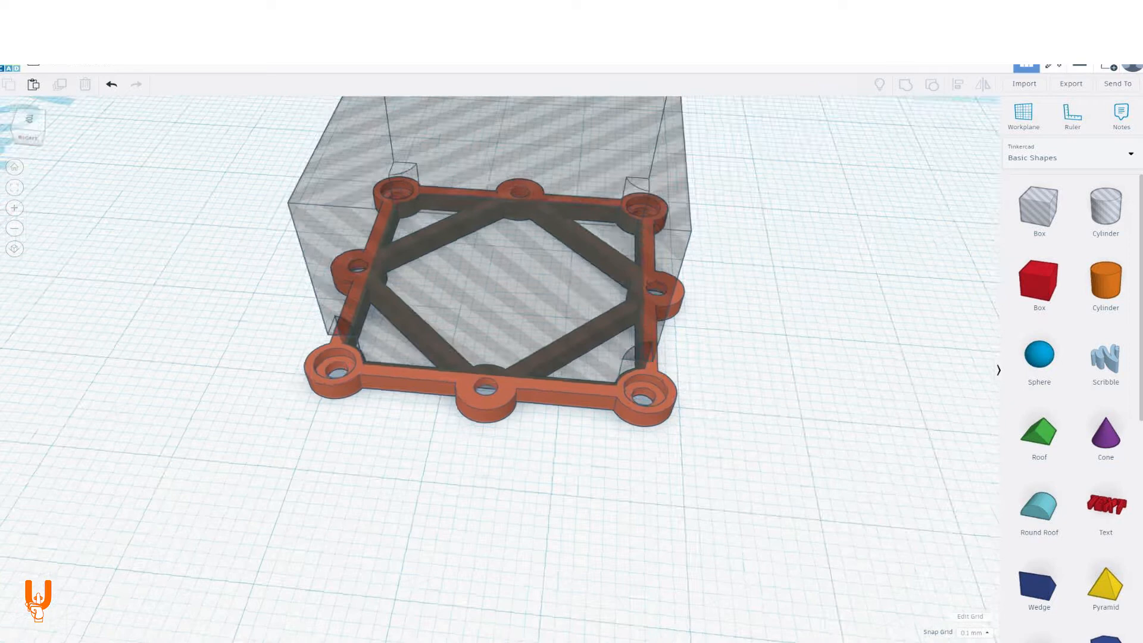
- Trim the notched block to the orange plate's thickness with a box hole, keeping it as a solid infill inside the frame
{"action": "left_click", "coordinate": [667, 350]}
{"action": "left_click", "coordinate": [1038, 206]}
{"action": "left_click", "coordinate": [583, 244]}
{"action": "right_click_drag", "start_coordinate": [572, 417], "coordinate": [572, 274]}
{"action": "left_click", "coordinate": [498, 274]}
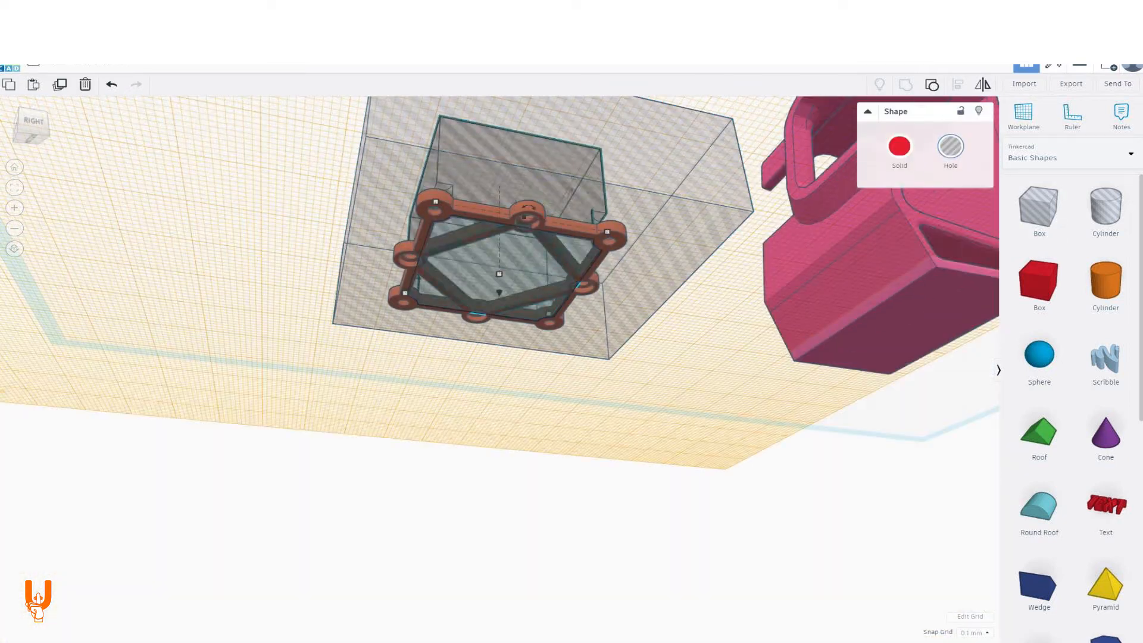
{"action": "left_click", "coordinate": [895, 145]}
{"action": "key", "text": "ctrl+g"}
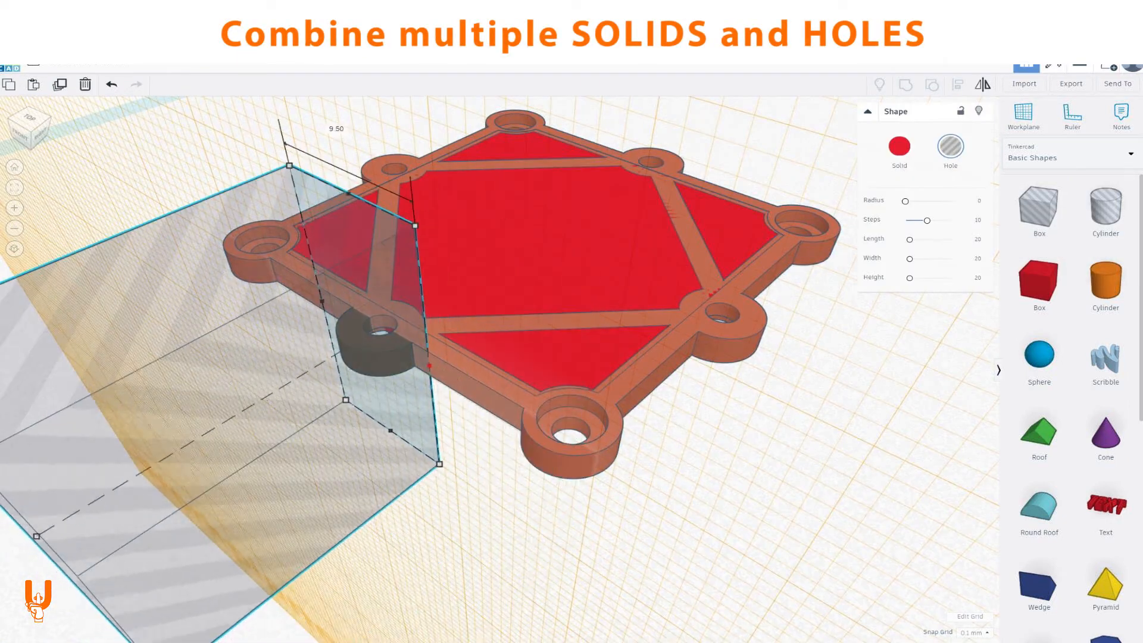
- Set a workplane on the orange plate's side and fit a box hole about 9.5 mm wide over the middle mounting ring
{"action": "right_click_drag", "start_coordinate": [571, 417], "coordinate": [489, 381]}
{"action": "left_click", "coordinate": [1023, 116]}
{"action": "left_click", "coordinate": [506, 301]}
{"action": "left_click", "coordinate": [1039, 209]}
{"action": "left_click", "coordinate": [637, 382]}
{"action": "left_click_drag", "start_coordinate": [536, 334], "coordinate": [667, 369]}
- Set a workplane on the plate's next side and fit a box hole about 7.7 mm wide over its middle ring
{"action": "right_click_drag", "start_coordinate": [596, 417], "coordinate": [417, 393]}
{"action": "left_click", "coordinate": [1023, 117]}
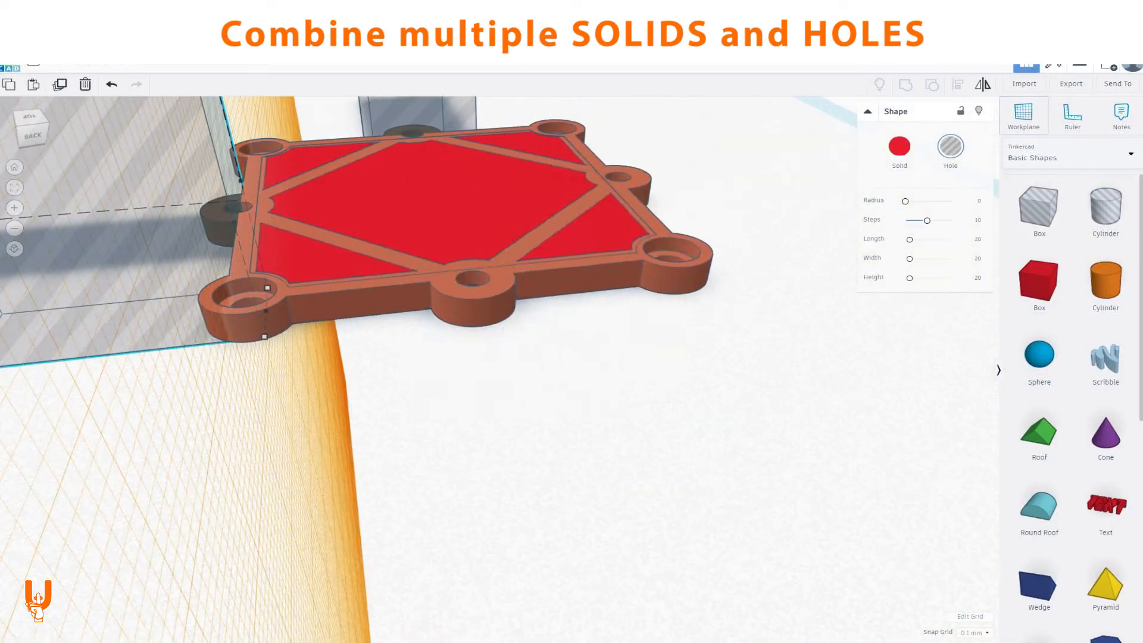
{"action": "left_click", "coordinate": [512, 322]}
{"action": "left_click", "coordinate": [1039, 208]}
{"action": "left_click", "coordinate": [440, 326]}
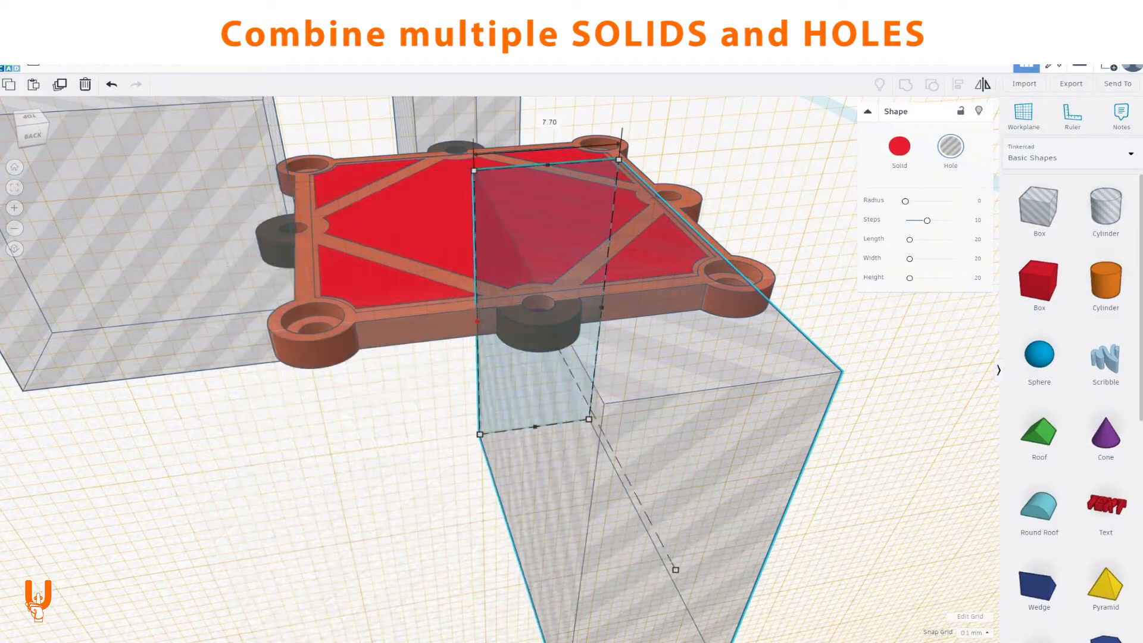
- Fit box holes over the plate's remaining middle rings and group all six shapes to cut the rings off
{"action": "right_click_drag", "start_coordinate": [477, 321], "coordinate": [322, 304]}
{"action": "left_click", "coordinate": [689, 542]}
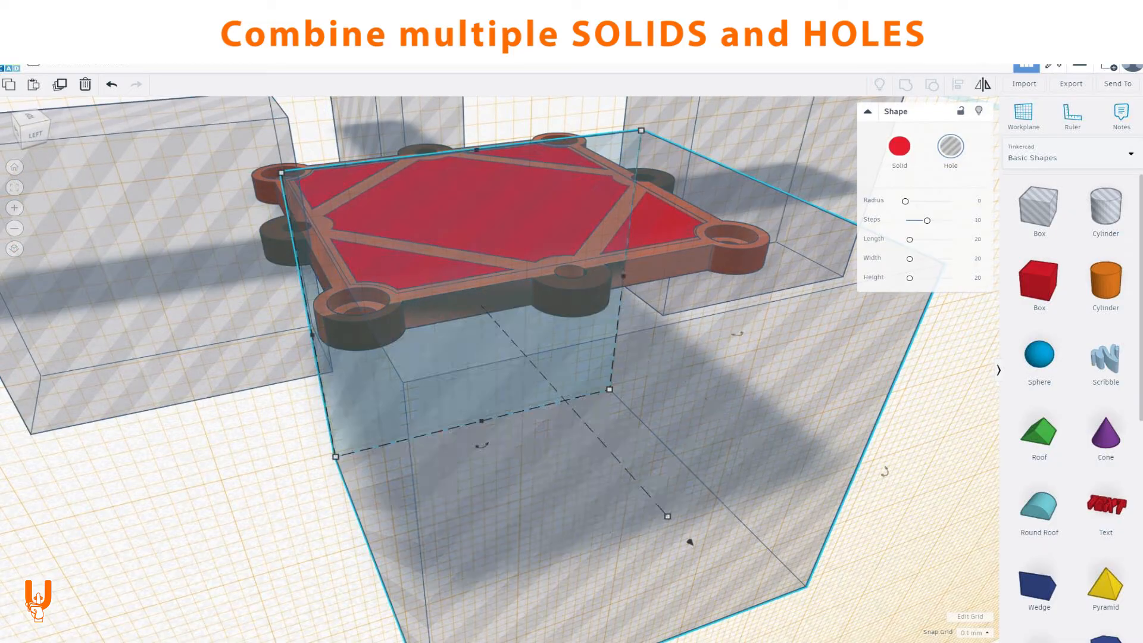
{"action": "right_click_drag", "start_coordinate": [524, 310], "coordinate": [530, 434]}
{"action": "scroll", "coordinate": [530, 435], "scroll_direction": "down", "scroll_amount": 3}
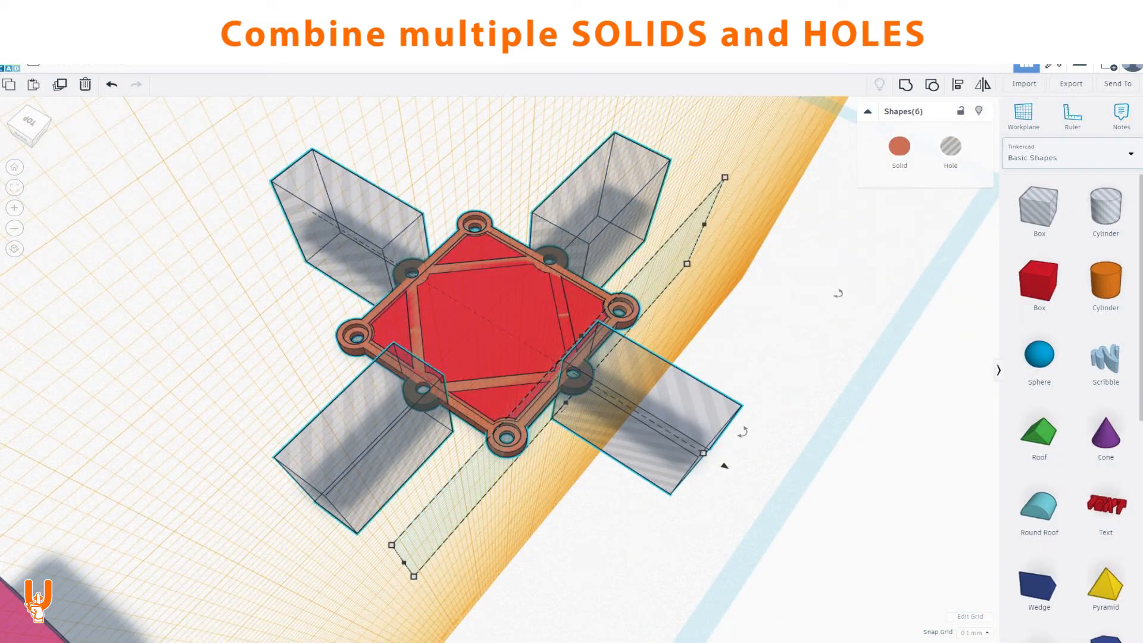
{"action": "right_click_drag", "start_coordinate": [476, 358], "coordinate": [703, 316]}
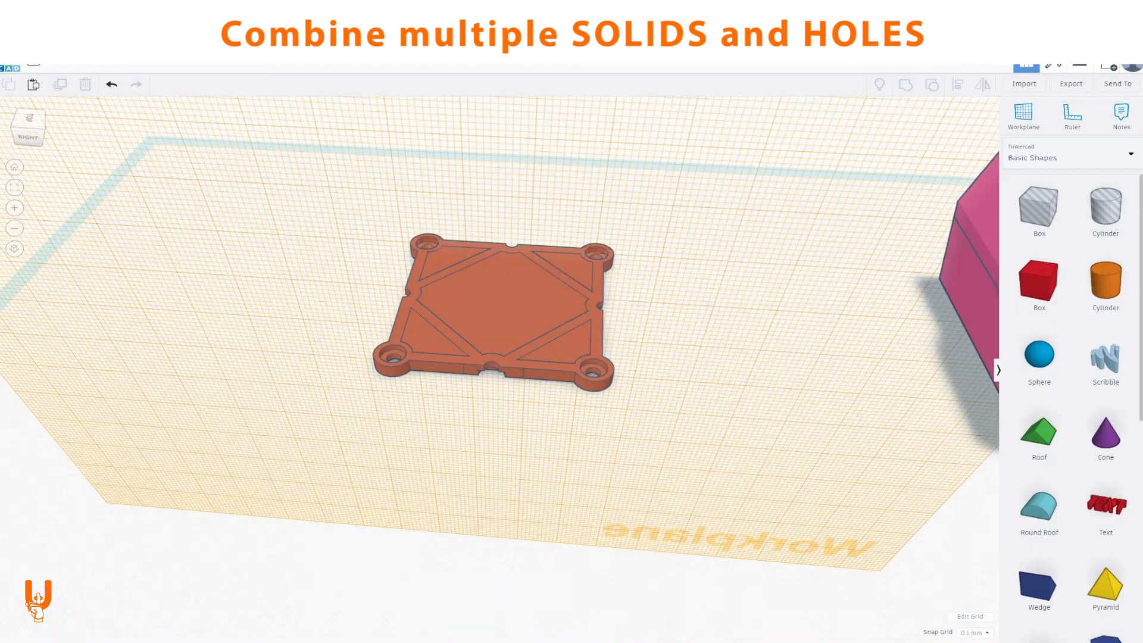
- Undo the plate's grouping and add two crossing solid bars to fill the notches left by the removed middle rings
{"action": "left_click", "coordinate": [557, 450]}
{"action": "left_click_drag", "start_coordinate": [1039, 284], "coordinate": [567, 247]}
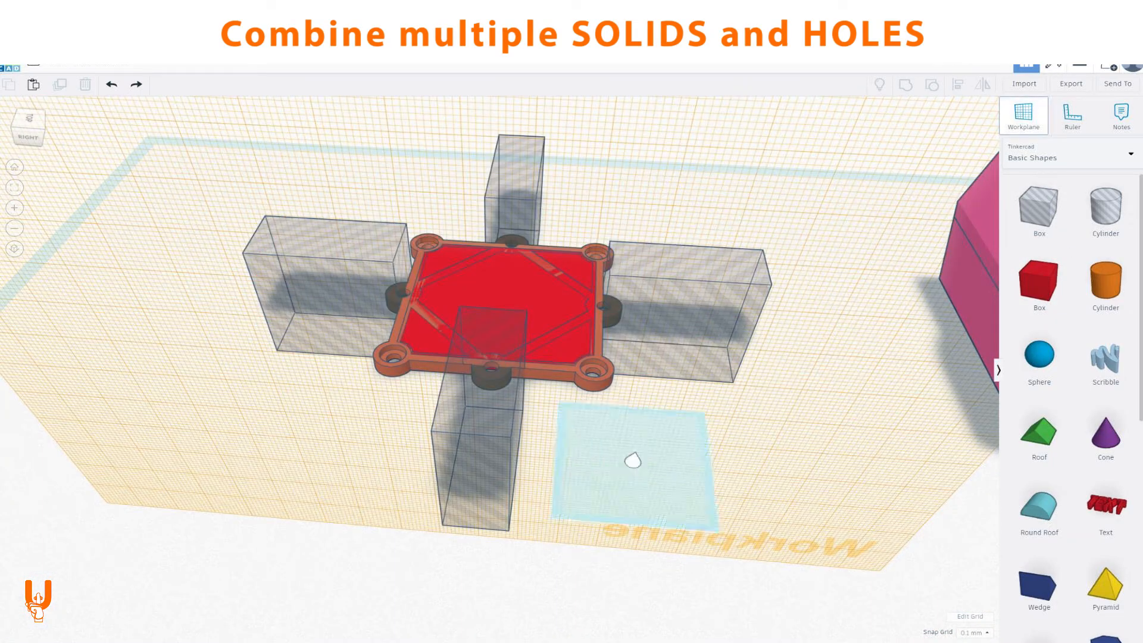
{"action": "left_click", "coordinate": [633, 461]}
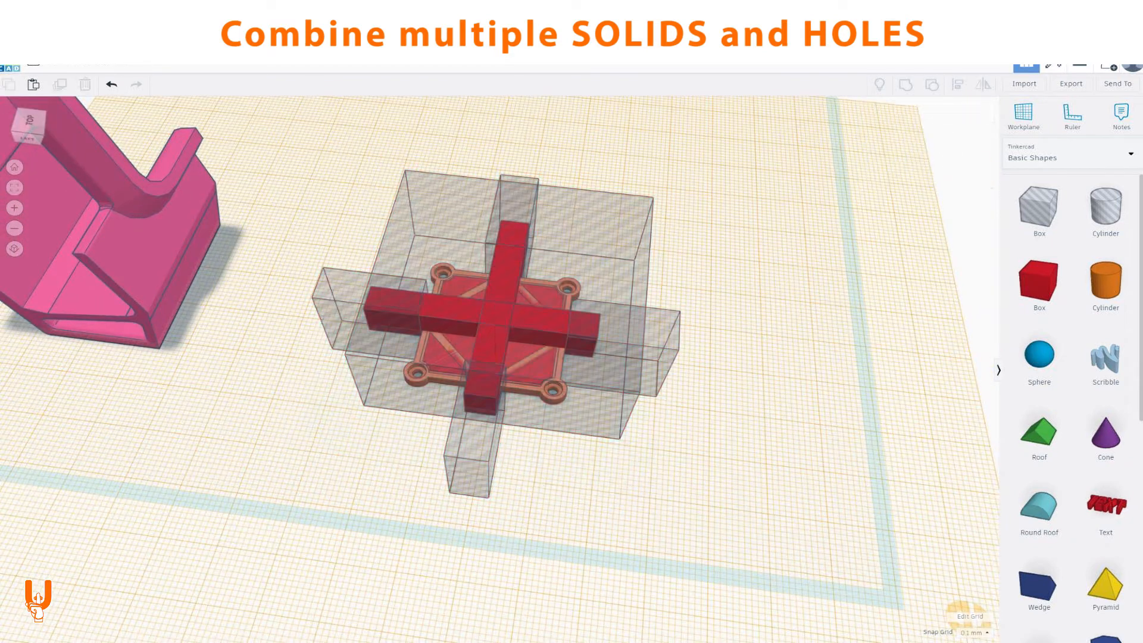
- Combine the bars, box holes and infill into one flat orange plate and return the workplane to the base grid
{"action": "left_click", "coordinate": [702, 381]}
{"action": "scroll", "coordinate": [504, 362], "scroll_direction": "up", "scroll_amount": 5}
{"action": "left_click", "coordinate": [1023, 116]}
{"action": "left_click", "coordinate": [774, 381]}
{"action": "right_click_drag", "start_coordinate": [774, 381], "coordinate": [524, 387]}
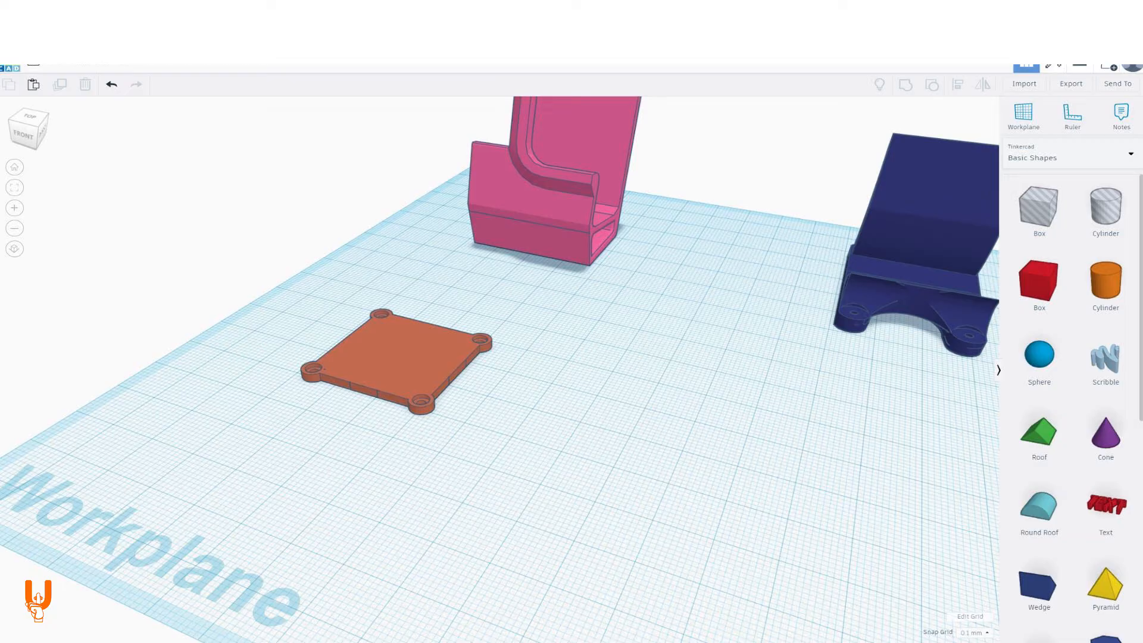
- Duplicate the pink holder and move the copy about 65.8 mm and 75.8 mm away from the original
{"action": "middle_click_drag", "start_coordinate": [536, 286], "coordinate": [461, 425]}
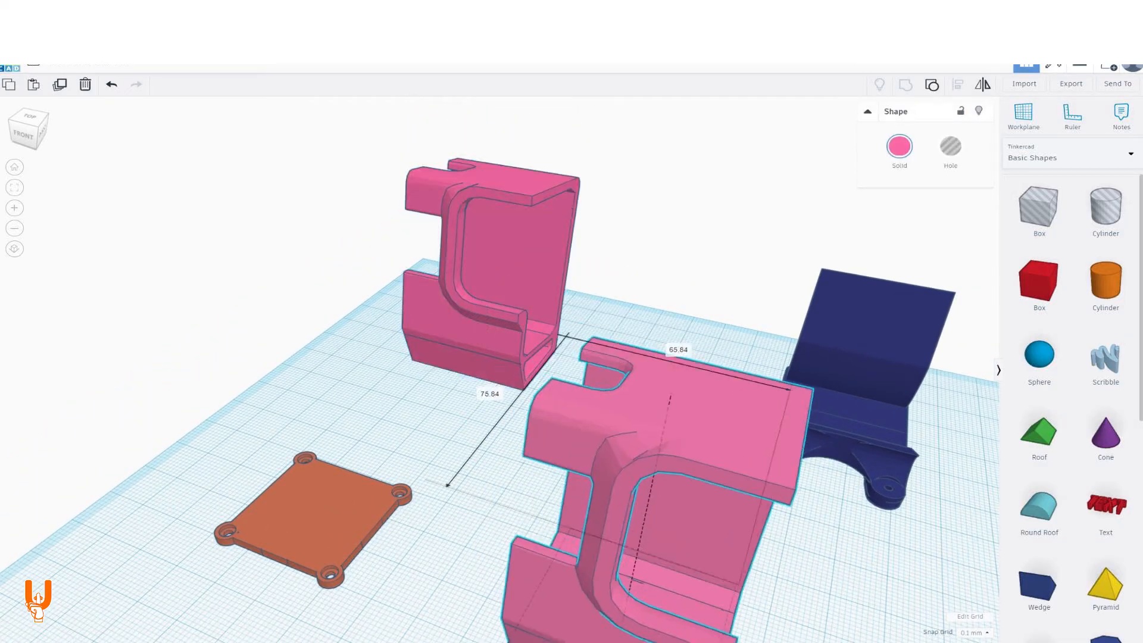
{"action": "right_click_drag", "start_coordinate": [595, 369], "coordinate": [494, 357]}
{"action": "left_click", "coordinate": [655, 476]}
- Set a workplane on the copied pink holder and cut off its lower compartment with a box hole
{"action": "right_click_drag", "start_coordinate": [655, 476], "coordinate": [509, 304]}
{"action": "scroll", "coordinate": [500, 370], "scroll_direction": "up", "scroll_amount": 3}
{"action": "left_click", "coordinate": [1023, 116]}
{"action": "left_click", "coordinate": [387, 473]}
{"action": "left_click", "coordinate": [1039, 210]}
{"action": "left_click", "coordinate": [535, 379]}
{"action": "left_click_drag", "start_coordinate": [372, 374], "coordinate": [134, 405]}
{"action": "right_click_drag", "start_coordinate": [134, 405], "coordinate": [369, 437]}
{"action": "scroll", "coordinate": [286, 441], "scroll_direction": "down", "scroll_amount": 3}
{"action": "left_click", "coordinate": [524, 357], "text": "shift"}
- Reset the workplane to the base grid and align the trimmed pink holder with the blue bracket
{"action": "mouse_move", "coordinate": [476, 357]}
{"action": "right_mouse_down"}
{"action": "mouse_move", "coordinate": [643, 292]}
{"action": "mouse_move", "coordinate": [488, 333]}
{"action": "mouse_move", "coordinate": [464, 364]}
{"action": "right_mouse_up"}
{"action": "scroll", "coordinate": [464, 364], "scroll_direction": "down", "scroll_amount": 3}
{"action": "left_click", "coordinate": [542, 333]}
{"action": "left_click", "coordinate": [846, 357], "text": "shift"}
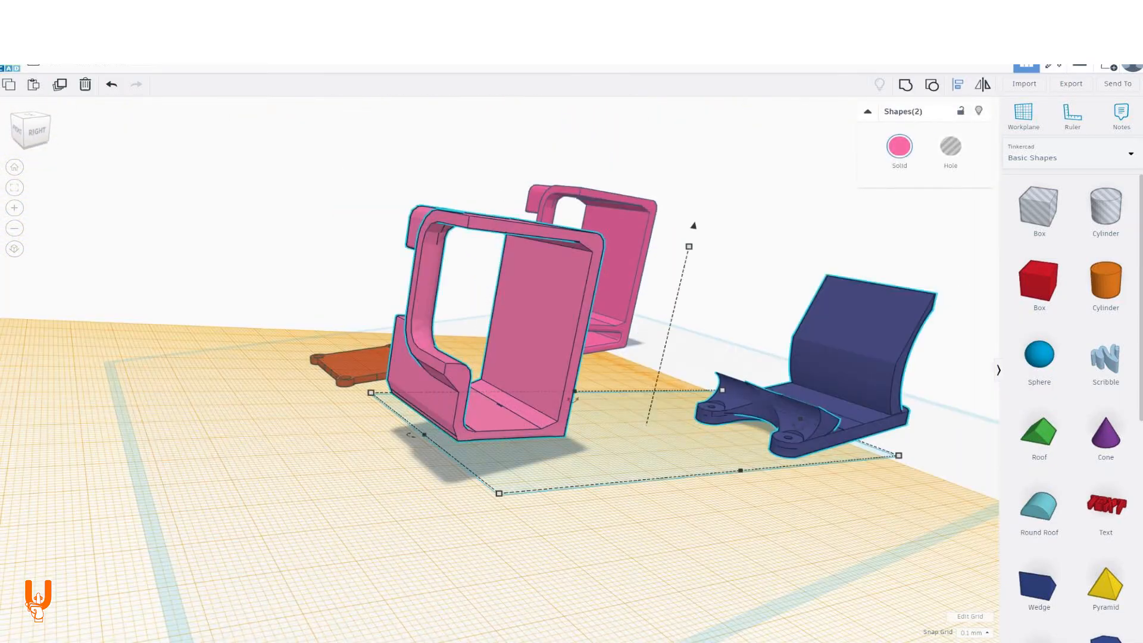
{"action": "left_click", "coordinate": [1024, 115]}
{"action": "left_click", "coordinate": [894, 238]}
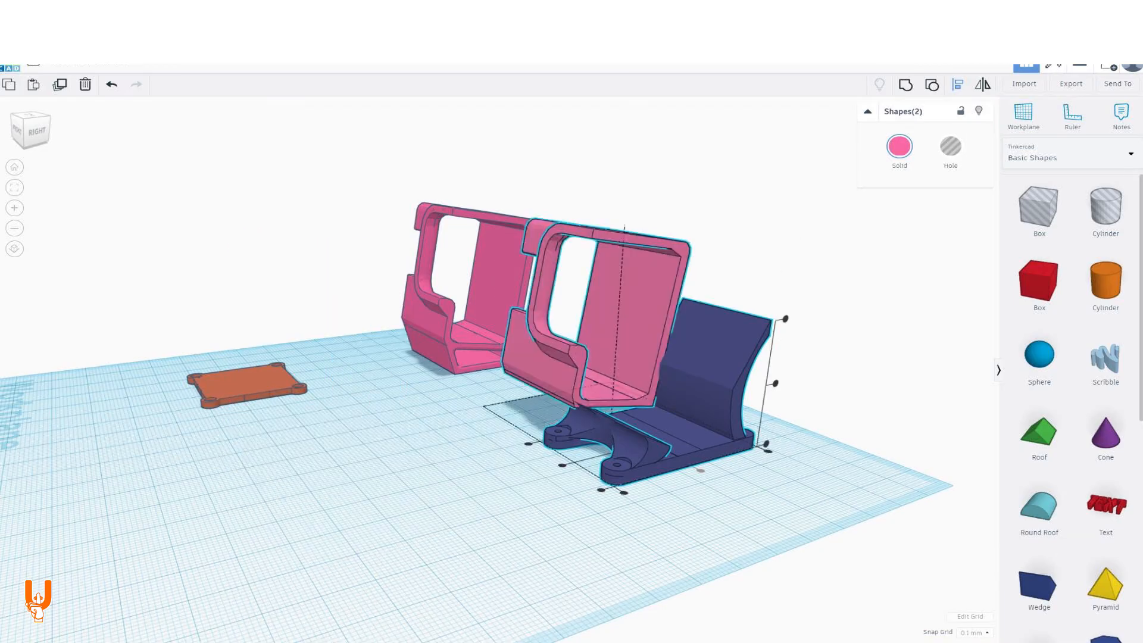
- Seat the tilted pink holder on the blue bracket and switch it to a hole to inspect the contact points
{"action": "left_click", "coordinate": [863, 357]}
{"action": "right_click_drag", "start_coordinate": [863, 357], "coordinate": [726, 292]}
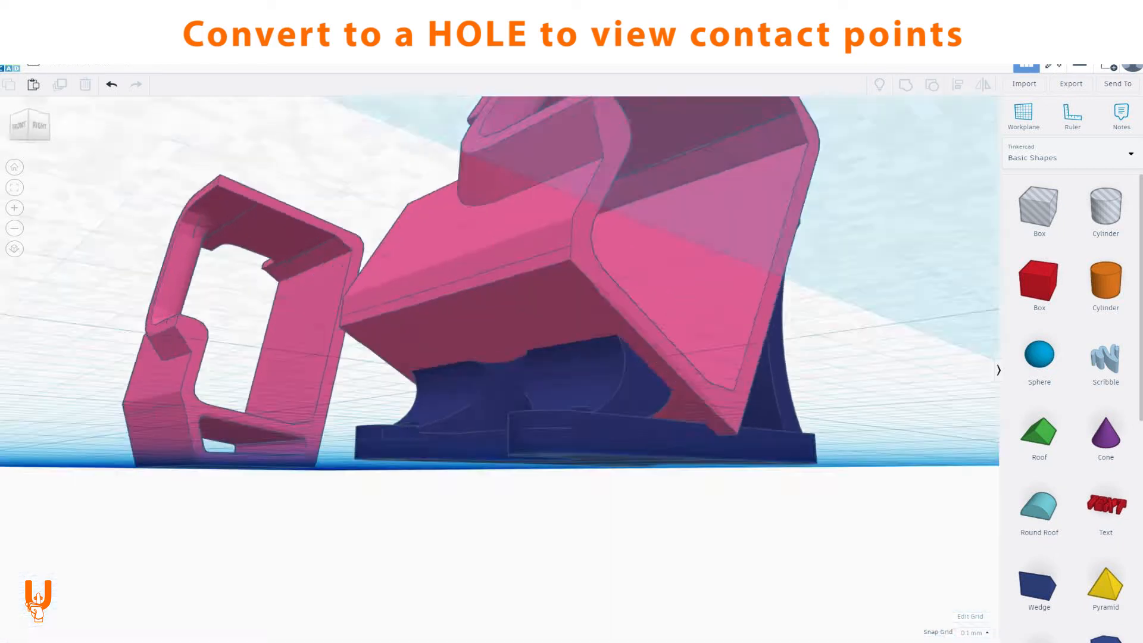
{"action": "key", "text": "h"}
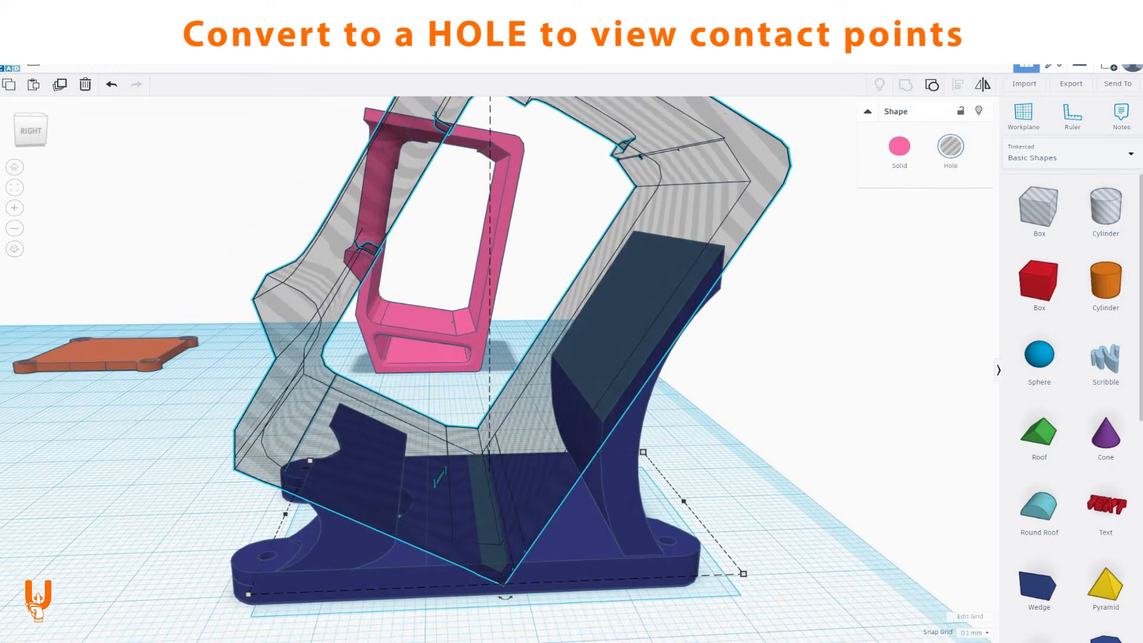
{"action": "right_click_drag", "start_coordinate": [500, 358], "coordinate": [553, 305]}
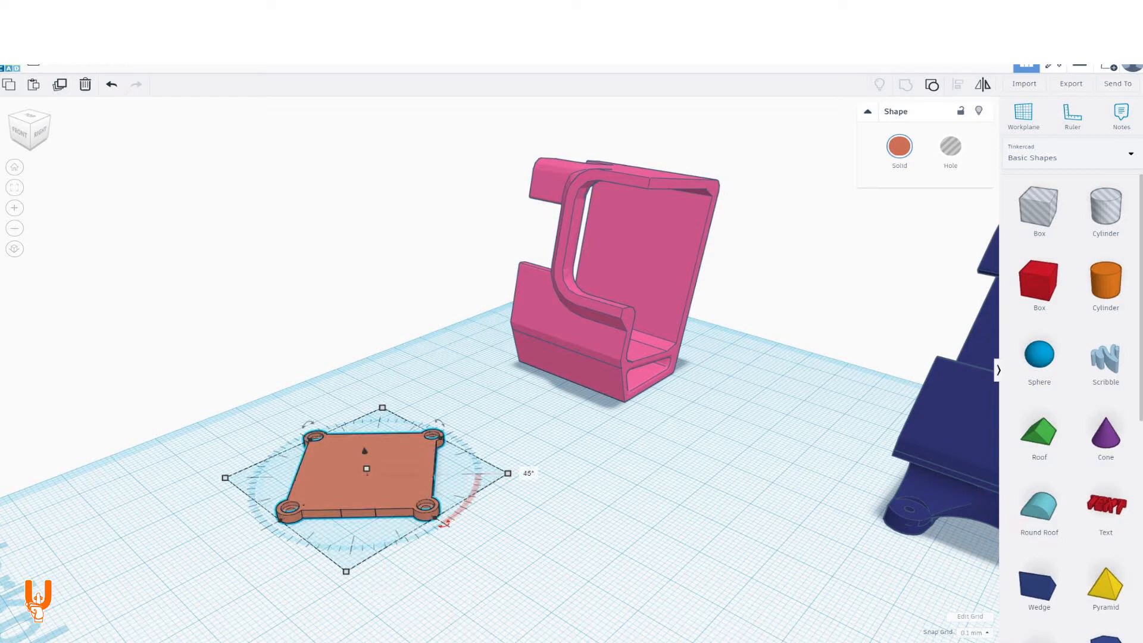
- Move the original pink holder beside the rotated orange plate and align the holder centrally over the plate
{"action": "left_click_drag", "start_coordinate": [572, 351], "coordinate": [472, 403]}
{"action": "left_click", "coordinate": [364, 473], "text": "shift"}
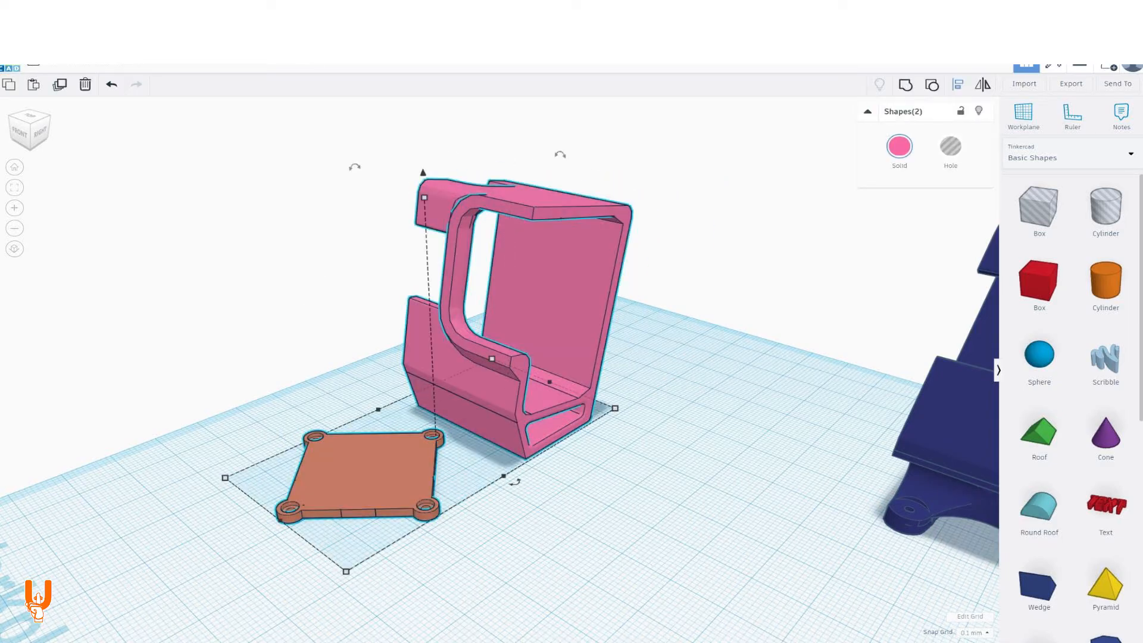
{"action": "left_click", "coordinate": [302, 436]}
{"action": "left_click", "coordinate": [266, 527]}
{"action": "left_click", "coordinate": [208, 554]}
{"action": "mouse_move", "coordinate": [208, 554]}
{"action": "right_mouse_down"}
{"action": "mouse_move", "coordinate": [381, 518]}
{"action": "mouse_move", "coordinate": [196, 542]}
{"action": "right_mouse_up"}
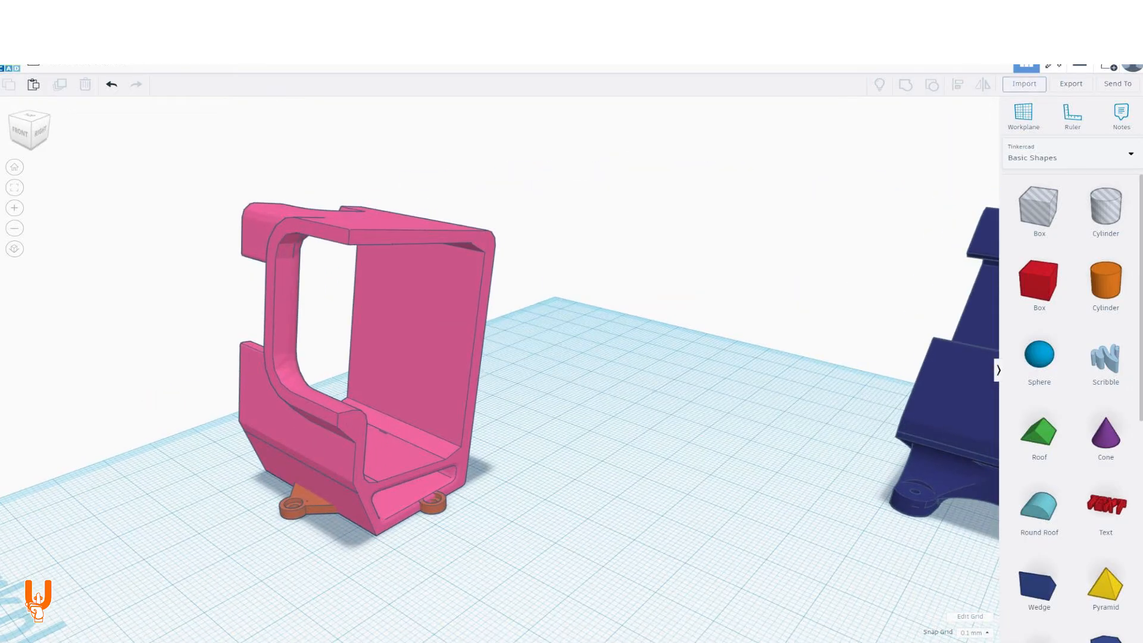
- Place a box hole along one side of the pink holder, stretch it past the holder's depth and nudge it over the edge
{"action": "left_click", "coordinate": [416, 339]}
{"action": "left_click", "coordinate": [1039, 206]}
{"action": "key", "text": "ctrl+z"}
{"action": "left_click", "coordinate": [1039, 206]}
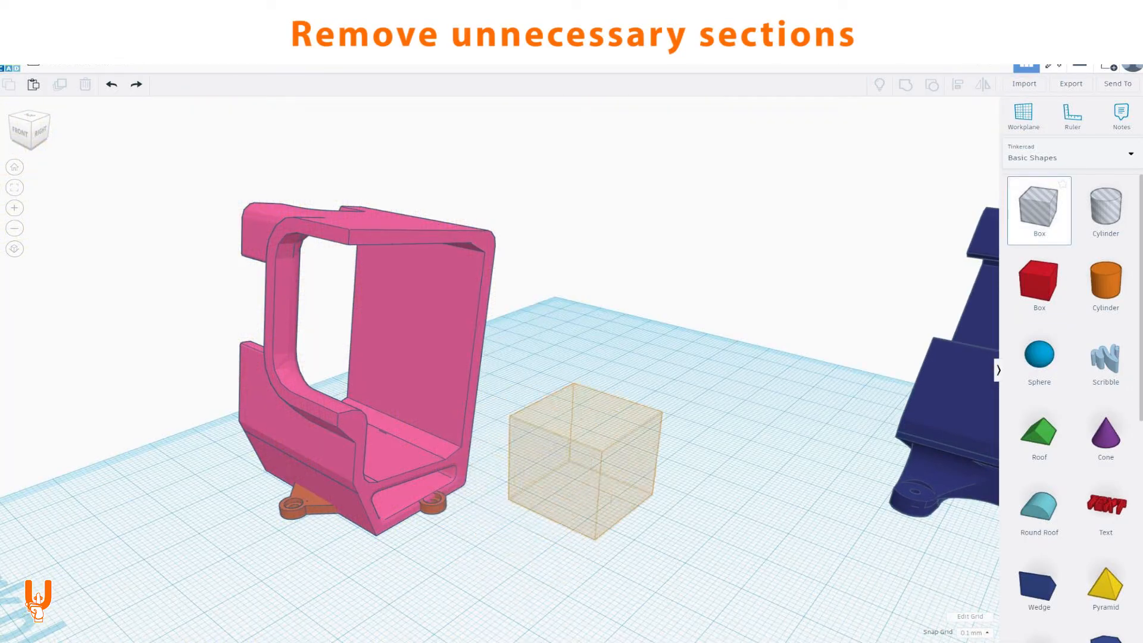
{"action": "left_click", "coordinate": [578, 495]}
{"action": "left_click_drag", "start_coordinate": [546, 518], "coordinate": [383, 633]}
{"action": "left_click_drag", "start_coordinate": [558, 565], "coordinate": [438, 505]}
{"action": "right_click_drag", "start_coordinate": [437, 536], "coordinate": [491, 527]}
{"action": "left_click_drag", "start_coordinate": [491, 545], "coordinate": [483, 542]}
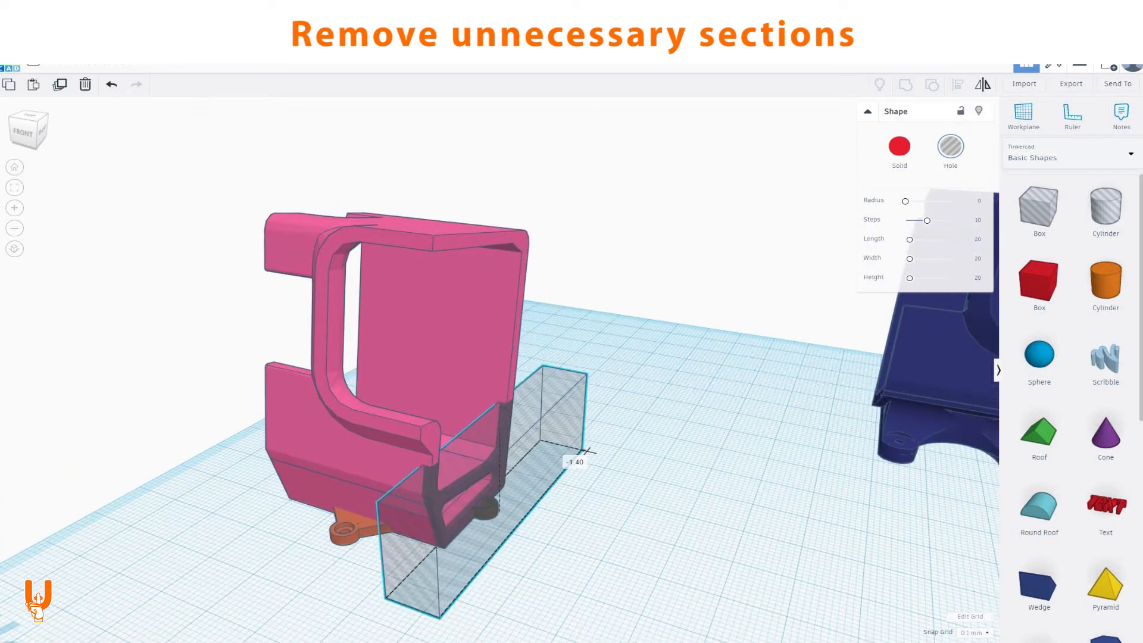
- Raise the box hole above the holder's height, duplicate it to the opposite side and trim both sides of the holder
{"action": "left_click_drag", "start_coordinate": [492, 425], "coordinate": [493, 158]}
{"action": "right_click_drag", "start_coordinate": [492, 506], "coordinate": [631, 506]}
{"action": "key", "text": "ctrl+d"}
{"action": "left_click_drag", "start_coordinate": [676, 345], "coordinate": [431, 358]}
{"action": "right_click_drag", "start_coordinate": [432, 506], "coordinate": [536, 518]}
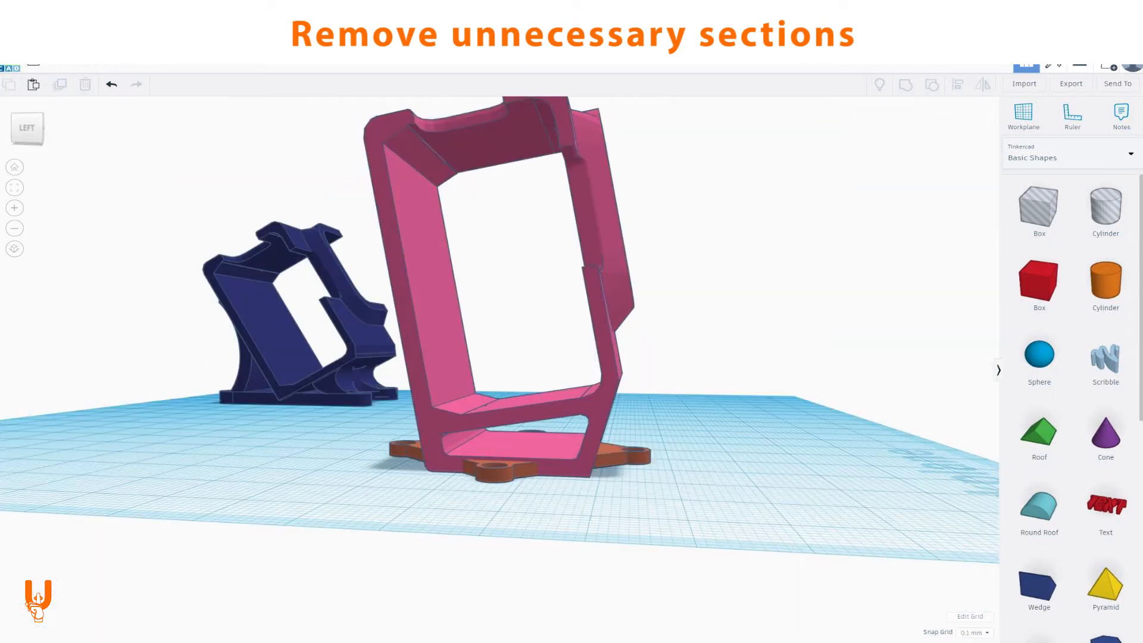
- Place a roof shape as a hole, rotate it 45° and position it over one lower front corner of the holder
{"action": "left_click_drag", "start_coordinate": [1039, 433], "coordinate": [664, 494]}
{"action": "left_click", "coordinate": [951, 147]}
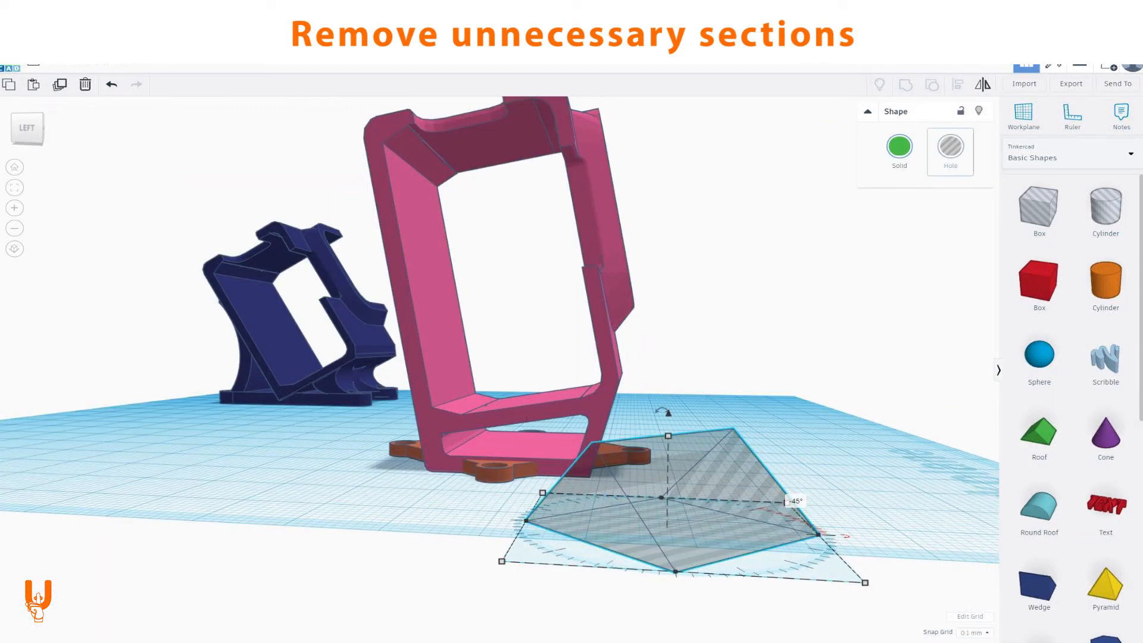
{"action": "right_click_drag", "start_coordinate": [744, 381], "coordinate": [738, 411]}
{"action": "left_click_drag", "start_coordinate": [685, 518], "coordinate": [658, 497]}
{"action": "right_click_drag", "start_coordinate": [658, 497], "coordinate": [581, 456]}
{"action": "left_click_drag", "start_coordinate": [733, 506], "coordinate": [744, 512]}
{"action": "right_click_drag", "start_coordinate": [744, 513], "coordinate": [571, 506]}
{"action": "scroll", "coordinate": [238, 429], "scroll_direction": "up", "scroll_amount": 3}
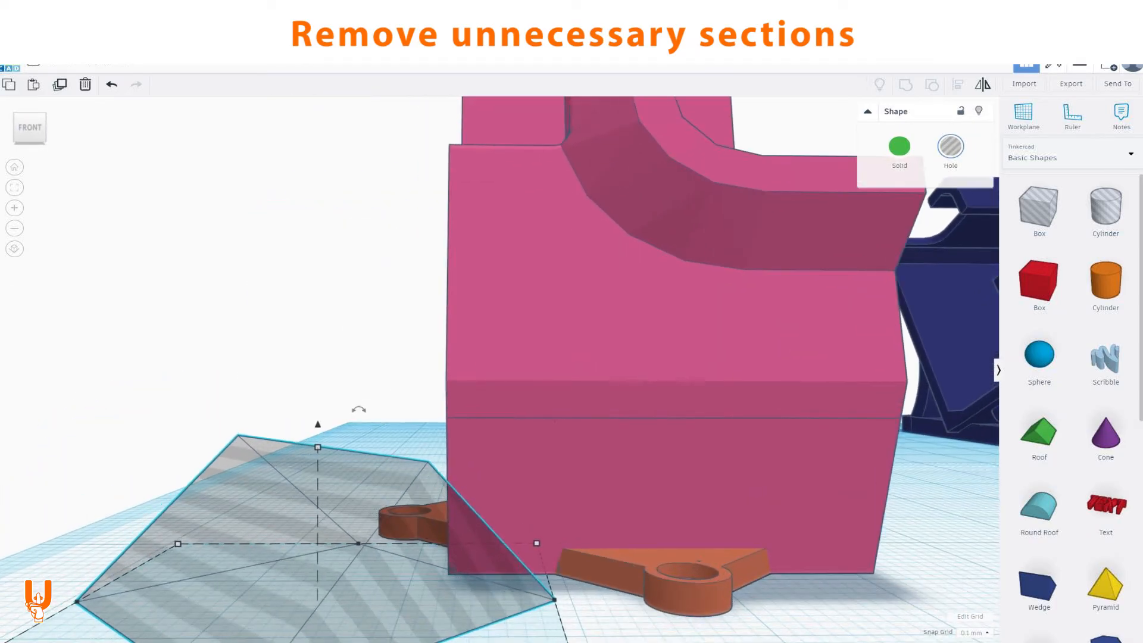
- Place a second roof hole at the opposite lower corner and group both with the pink holder to bevel its corners
{"action": "right_click_drag", "start_coordinate": [572, 416], "coordinate": [512, 456]}
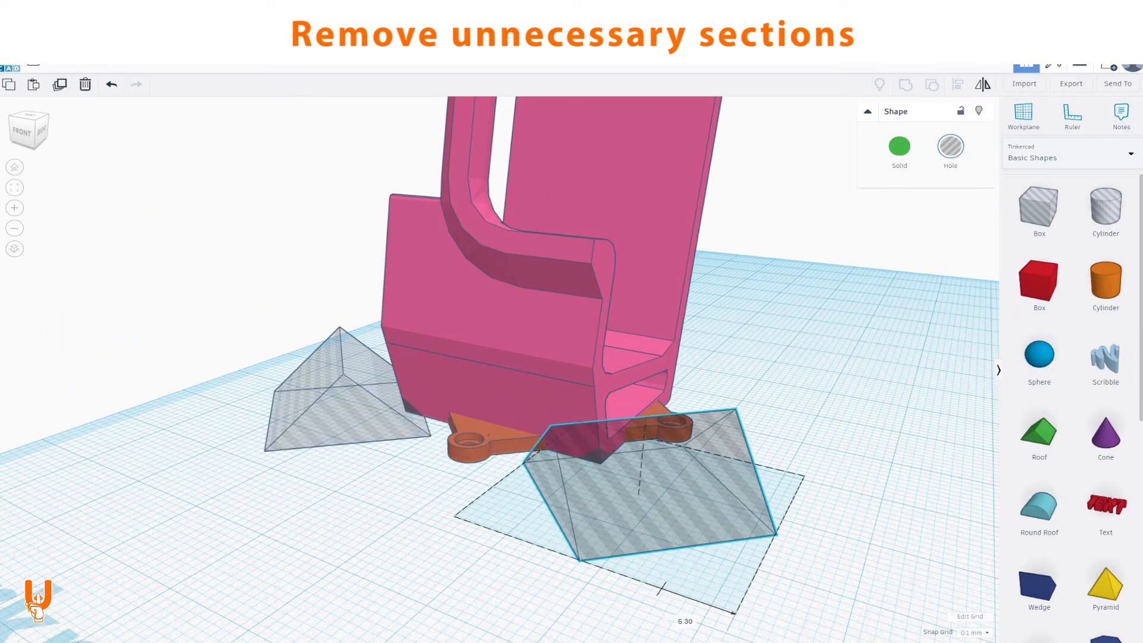
{"action": "right_click_drag", "start_coordinate": [572, 440], "coordinate": [691, 399]}
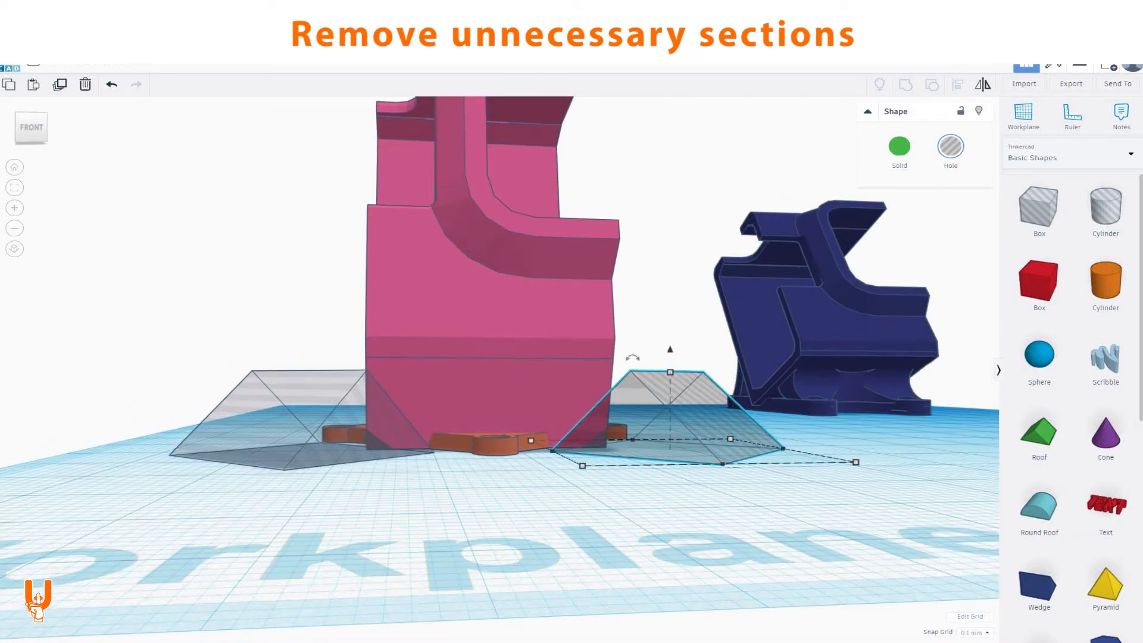
{"action": "left_click", "coordinate": [489, 298], "text": "shift"}
{"action": "key", "text": "ctrl+g"}
{"action": "key", "text": "Escape"}
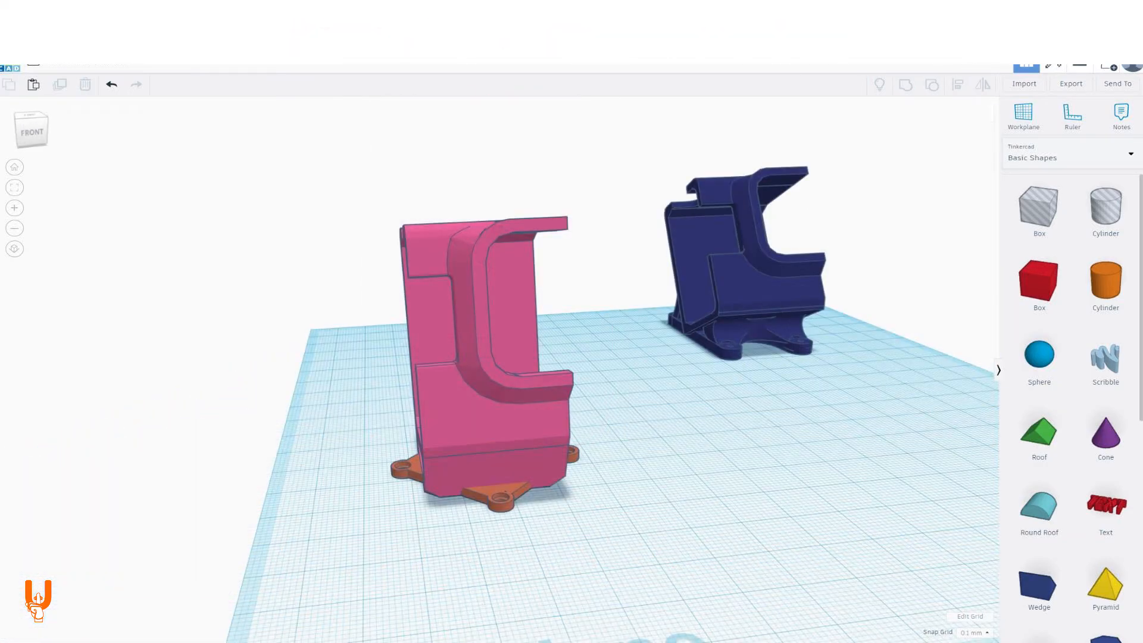
- Group the pink holder and the orange mounting plate into one shape
{"action": "left_click_drag", "start_coordinate": [292, 536], "coordinate": [583, 191]}
{"action": "key", "text": "ctrl+g"}
{"action": "key", "text": "Escape"}
- Place a 64-sided cylinder hole on the holder's back wall and center it across the holder's width
{"action": "right_click_drag", "start_coordinate": [369, 417], "coordinate": [678, 399]}
{"action": "left_click_drag", "start_coordinate": [1106, 205], "coordinate": [531, 320]}
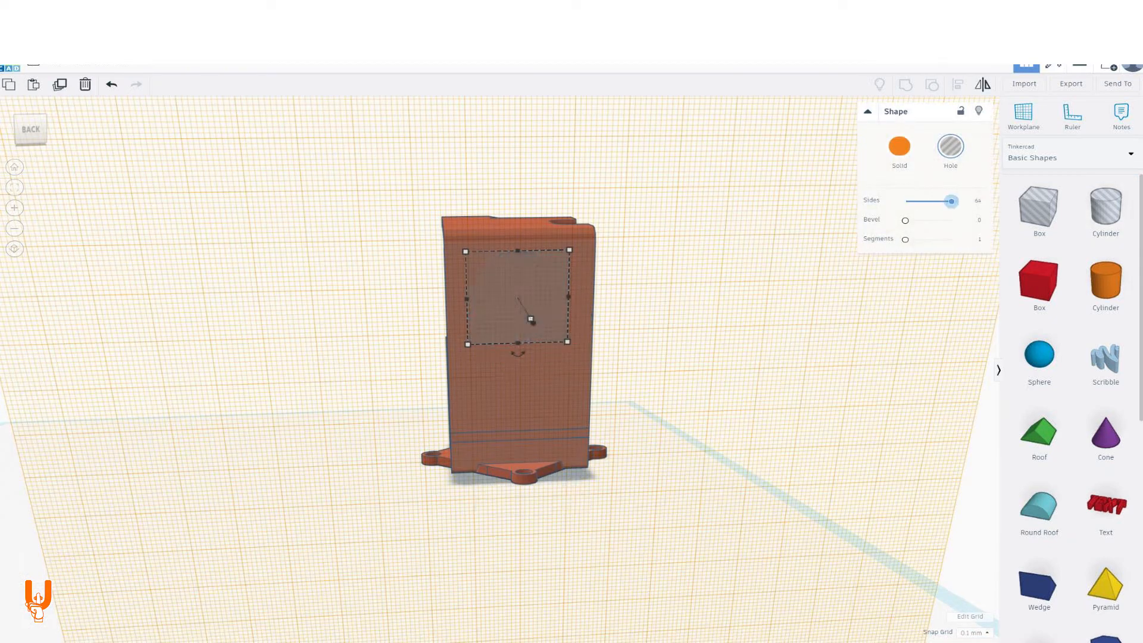
{"action": "left_click", "coordinate": [533, 398], "text": "shift"}
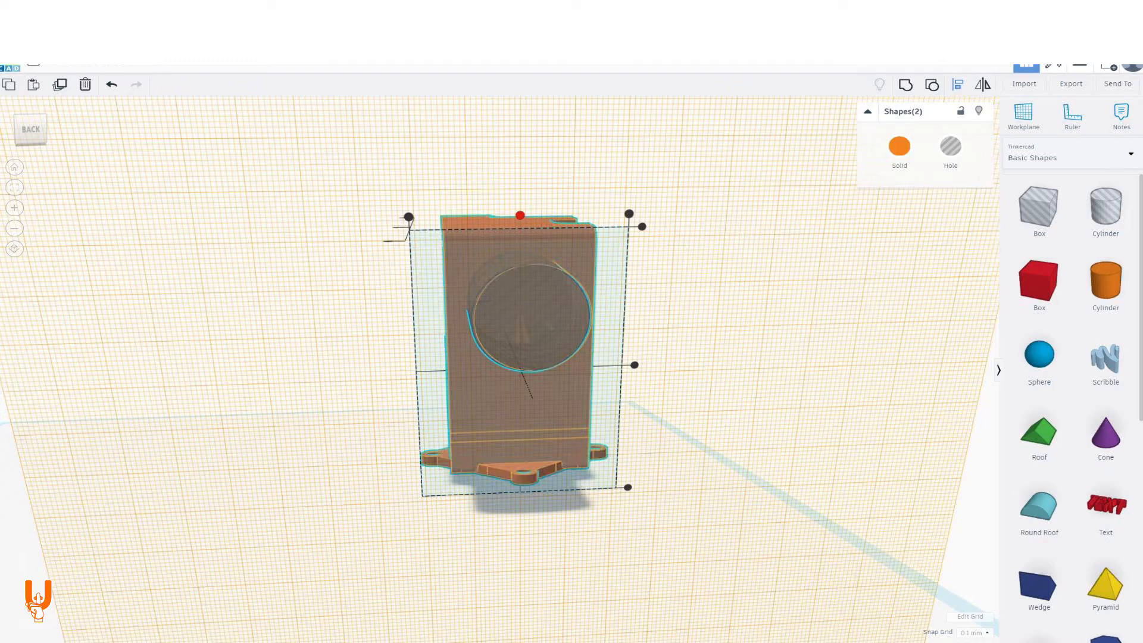
{"action": "key", "text": "l"}
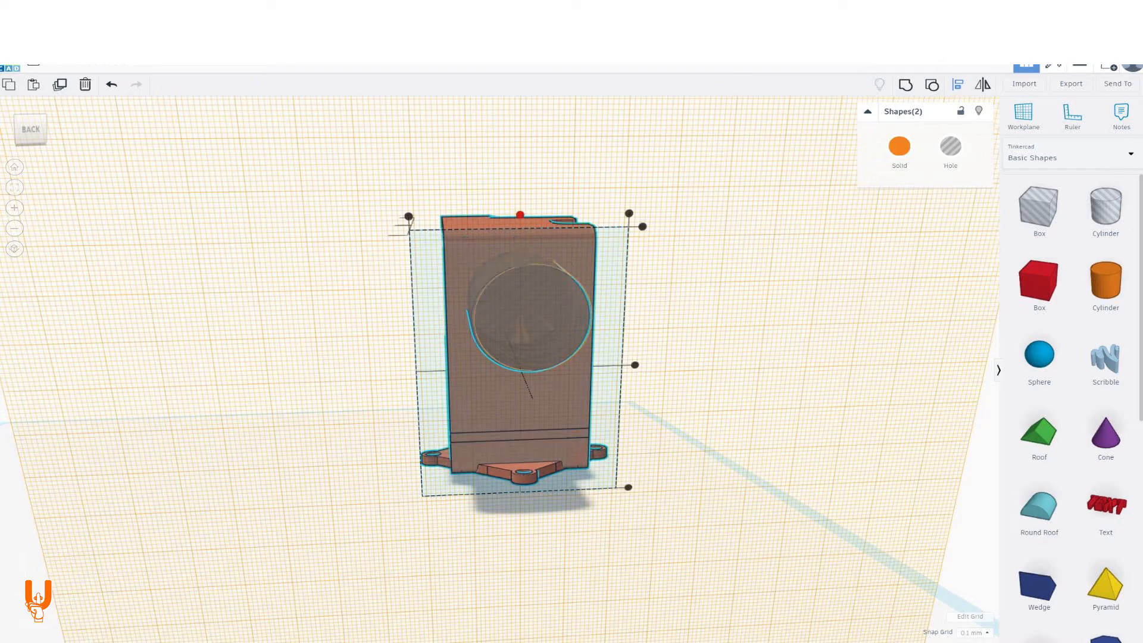
- Stretch the cylinder hole to about 37.3 mm tall and narrow it into an upright oval
{"action": "left_click", "coordinate": [535, 321]}
{"action": "left_click_drag", "start_coordinate": [519, 344], "coordinate": [520, 417]}
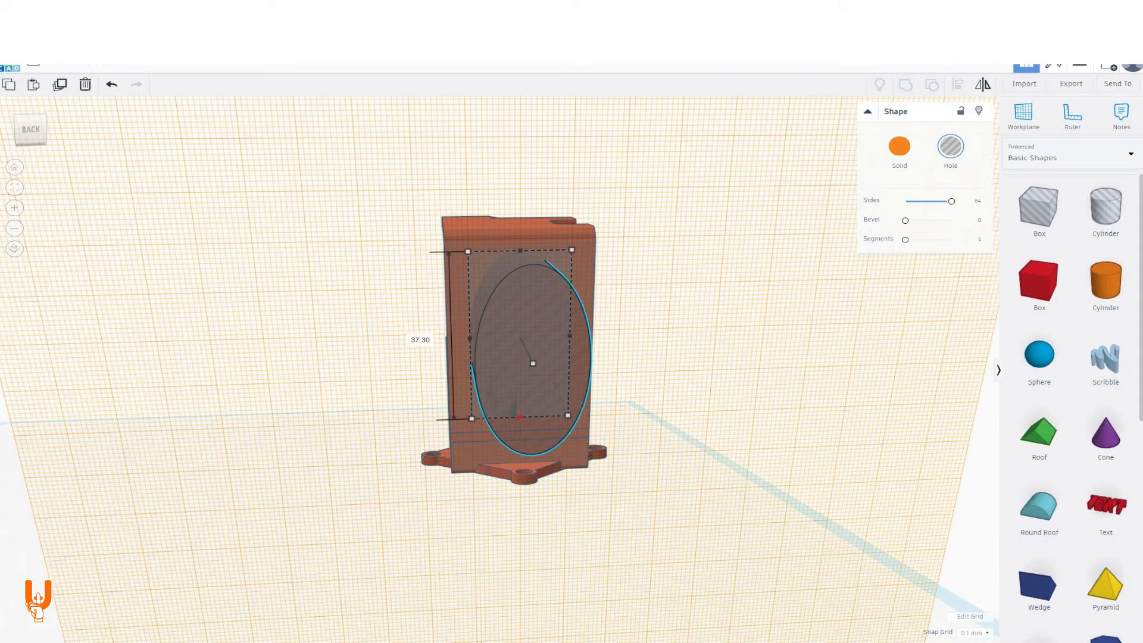
{"action": "left_click_drag", "start_coordinate": [570, 335], "coordinate": [530, 337]}
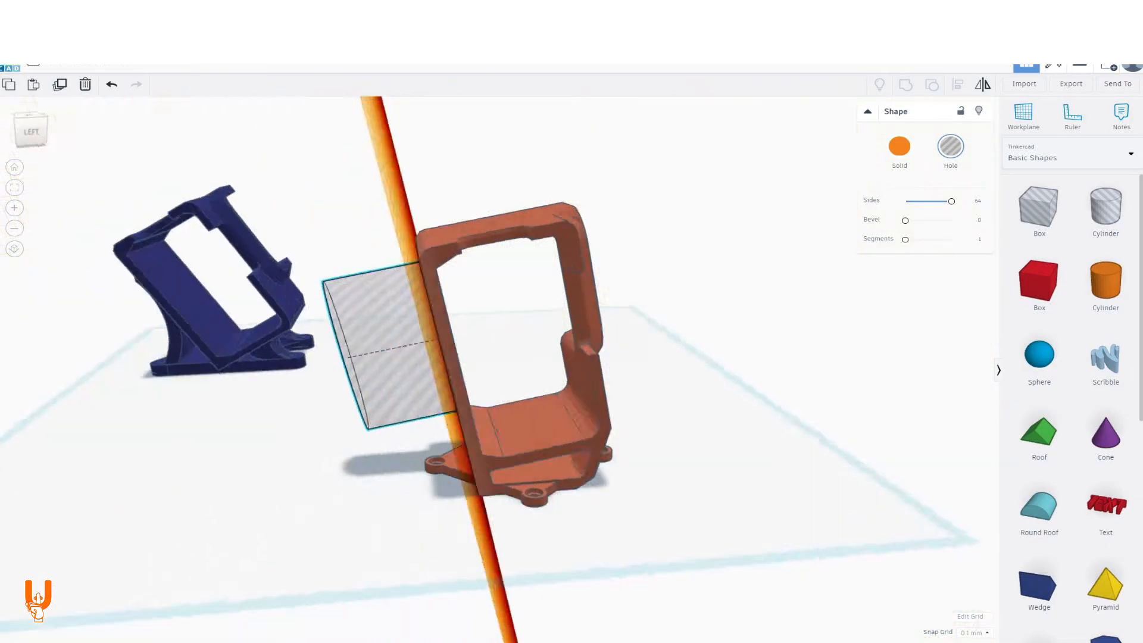
- Push the oval cylinder hole through the holder's back wall
{"action": "right_click_drag", "start_coordinate": [536, 357], "coordinate": [572, 345]}
{"action": "left_click_drag", "start_coordinate": [333, 351], "coordinate": [356, 348]}
{"action": "right_click_drag", "start_coordinate": [393, 382], "coordinate": [370, 375]}
{"action": "right_click_drag", "start_coordinate": [452, 358], "coordinate": [417, 358]}
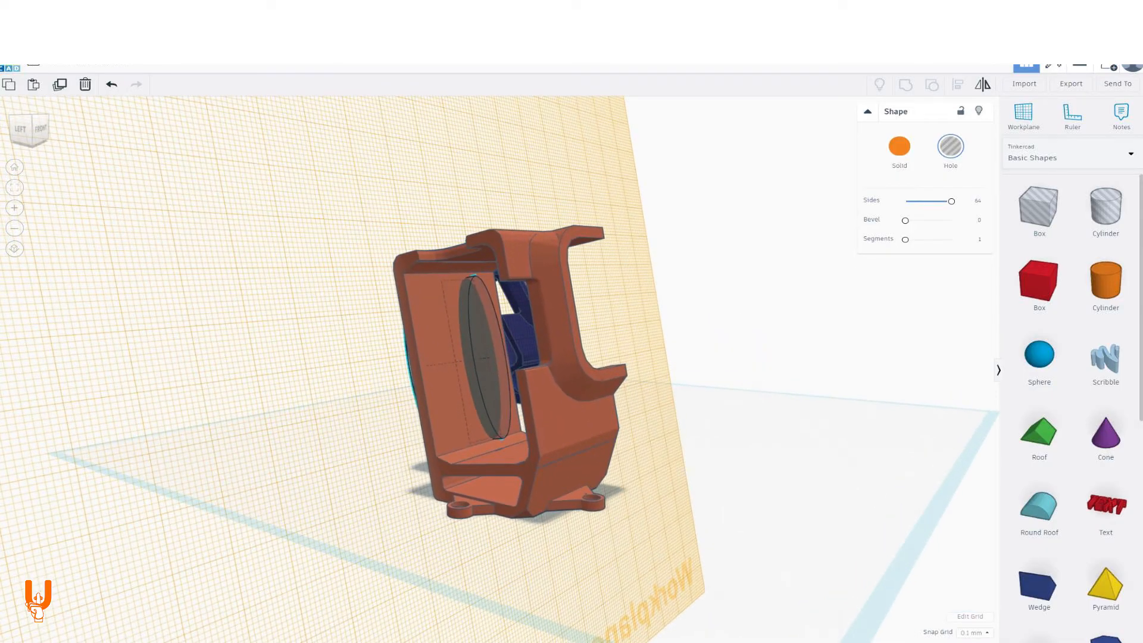
- Shift the oval cylinder hole slightly and re-center it across the holder's width
{"action": "left_click_drag", "start_coordinate": [484, 433], "coordinate": [484, 432]}
{"action": "left_click_drag", "start_coordinate": [456, 362], "coordinate": [450, 362]}
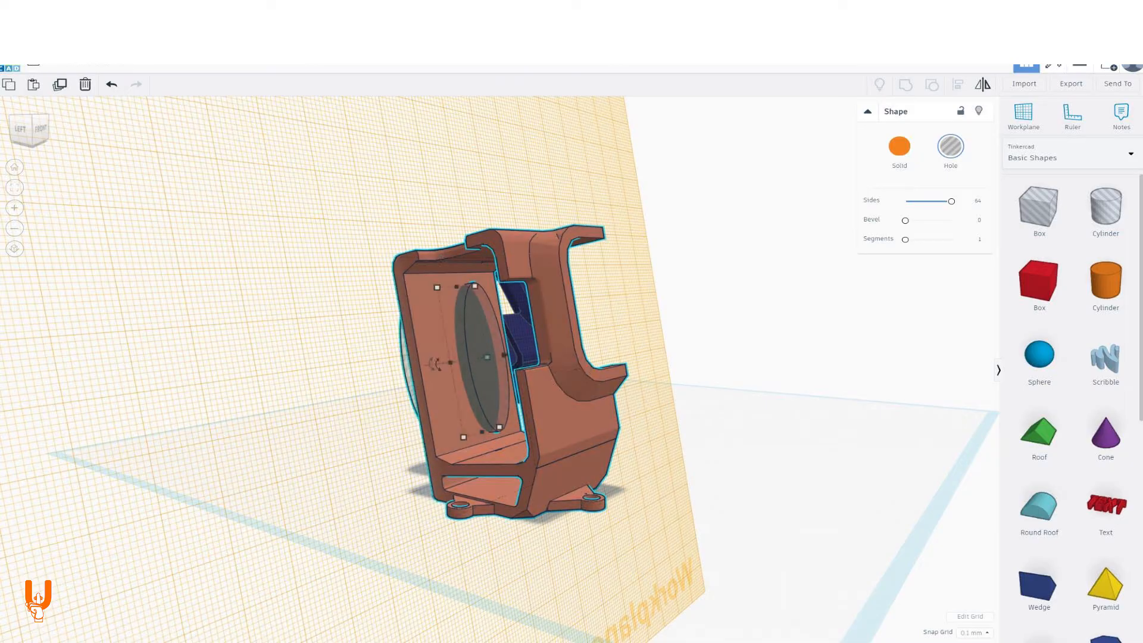
{"action": "left_click", "coordinate": [433, 362], "text": "shift"}
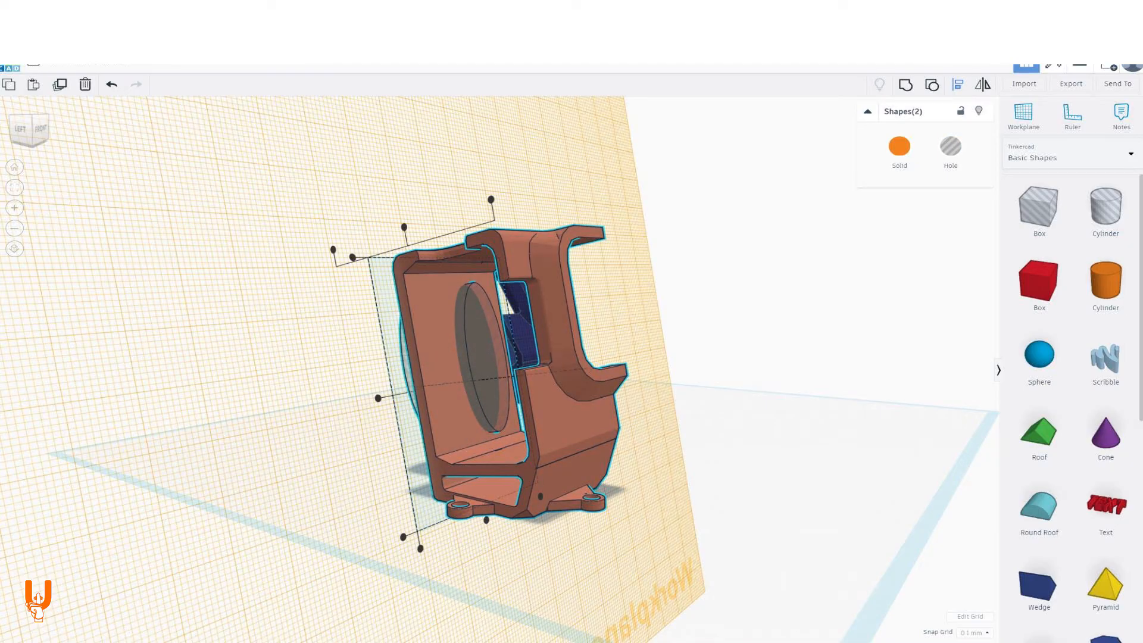
{"action": "right_click_drag", "start_coordinate": [458, 524], "coordinate": [486, 527]}
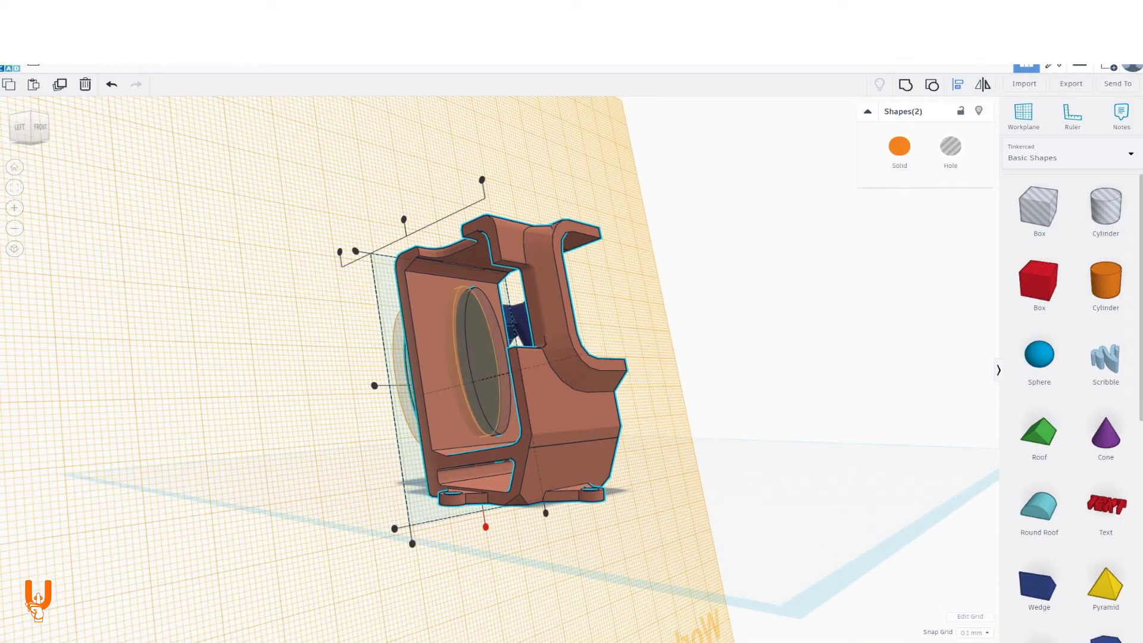
{"action": "key", "text": "Escape"}
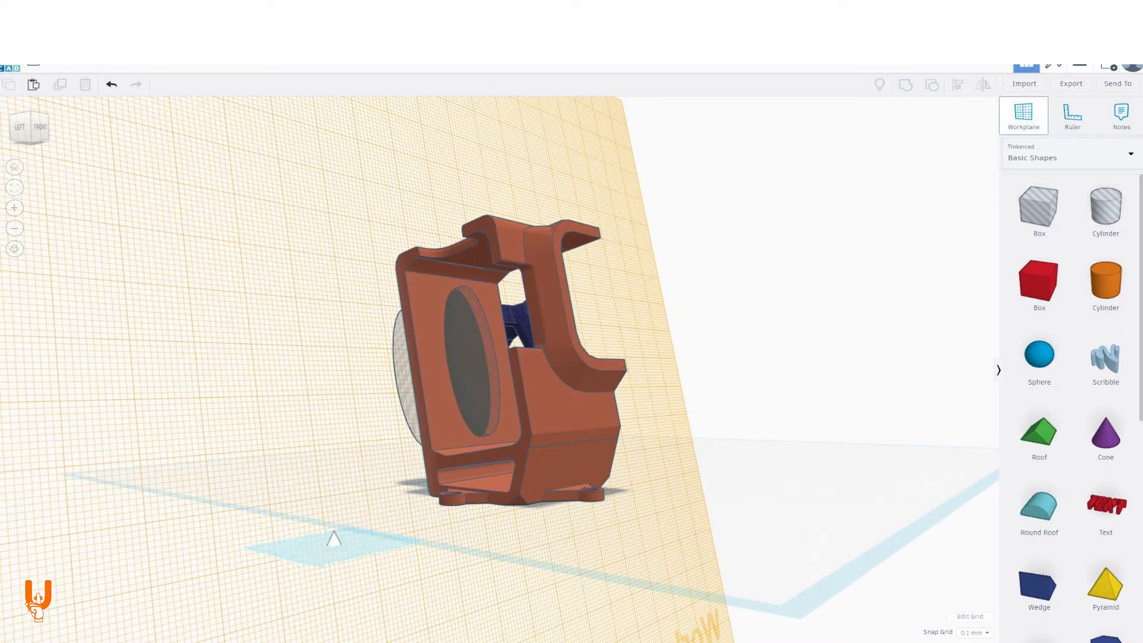
- Reset the workplane to the base and group the oval hole with the holder to cut the back wall
{"action": "left_click", "coordinate": [332, 536]}
{"action": "left_click", "coordinate": [411, 381]}
{"action": "key", "text": "ctrl+a"}
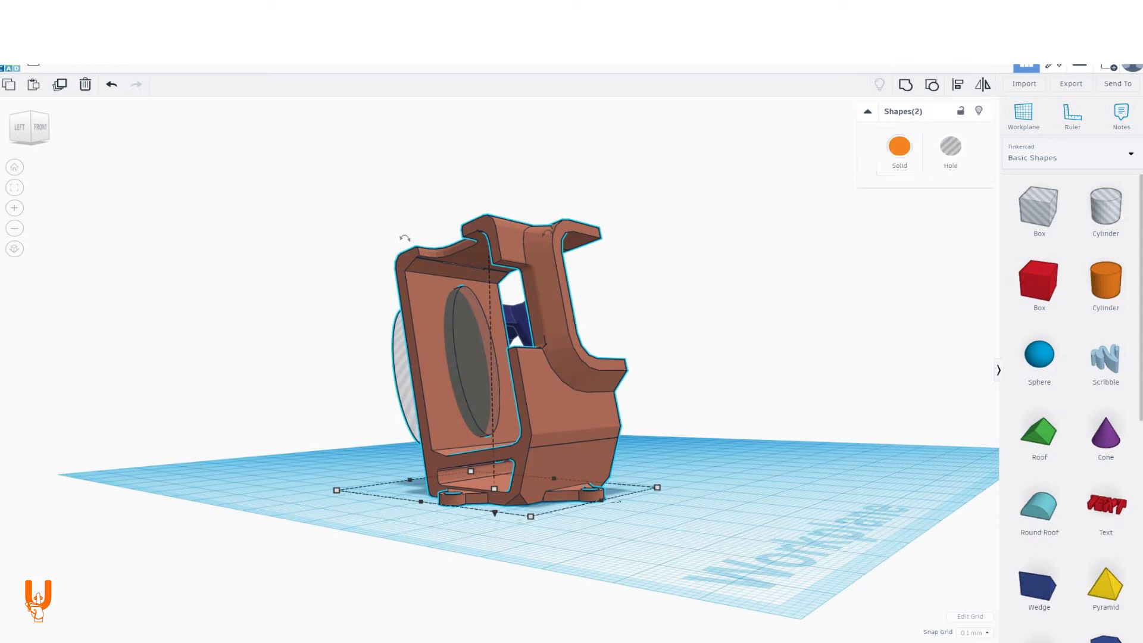
{"action": "key", "text": "ctrl+g"}
{"action": "key", "text": "Escape"}
{"action": "right_click_drag", "start_coordinate": [572, 369], "coordinate": [881, 405]}
{"action": "right_click_drag", "start_coordinate": [417, 393], "coordinate": [864, 384]}
{"action": "double_click", "coordinate": [506, 358]}
- Undo the grouping of the holder with the oval hole and delete the oval cylinder hole
{"action": "key", "text": "ctrl+z"}
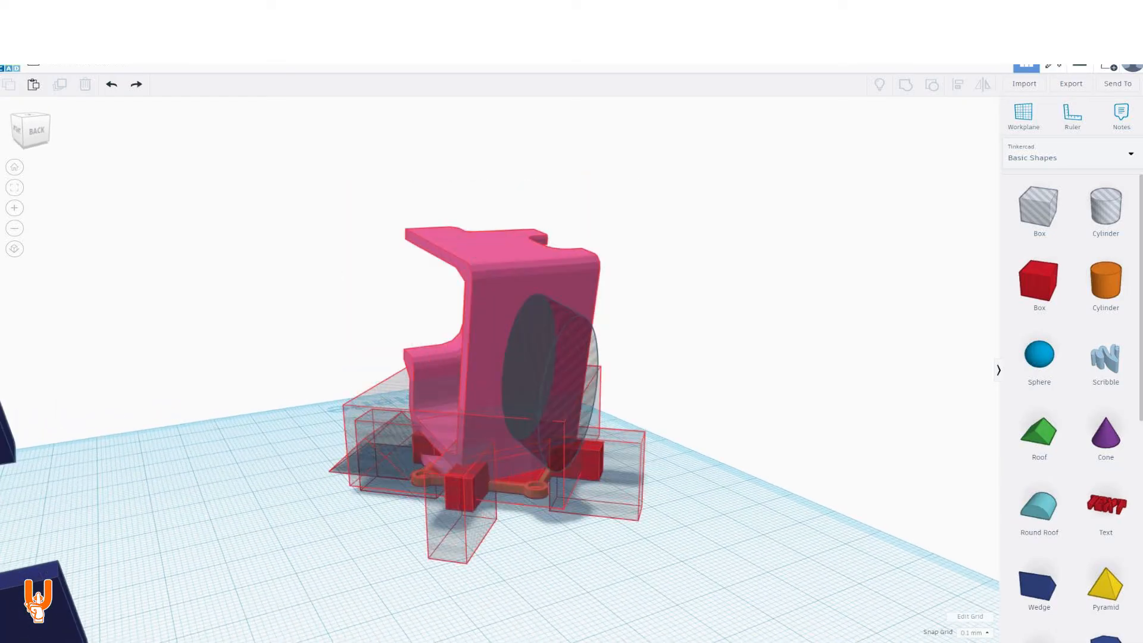
{"action": "key", "text": "ctrl+z"}
{"action": "left_click", "coordinate": [560, 381]}
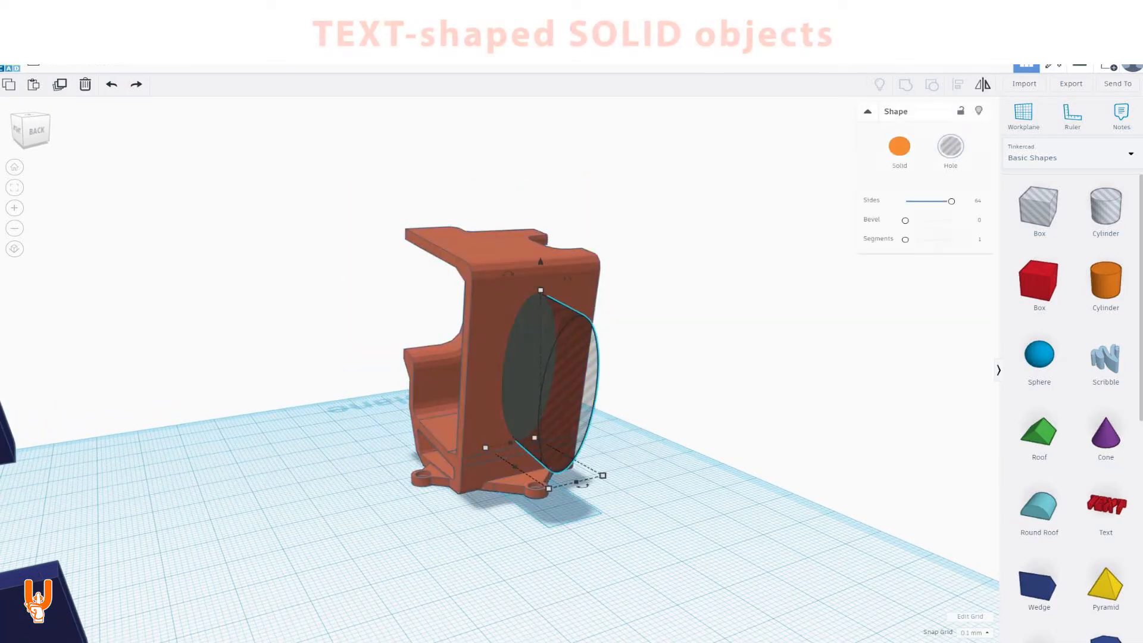
{"action": "key", "text": "Delete"}
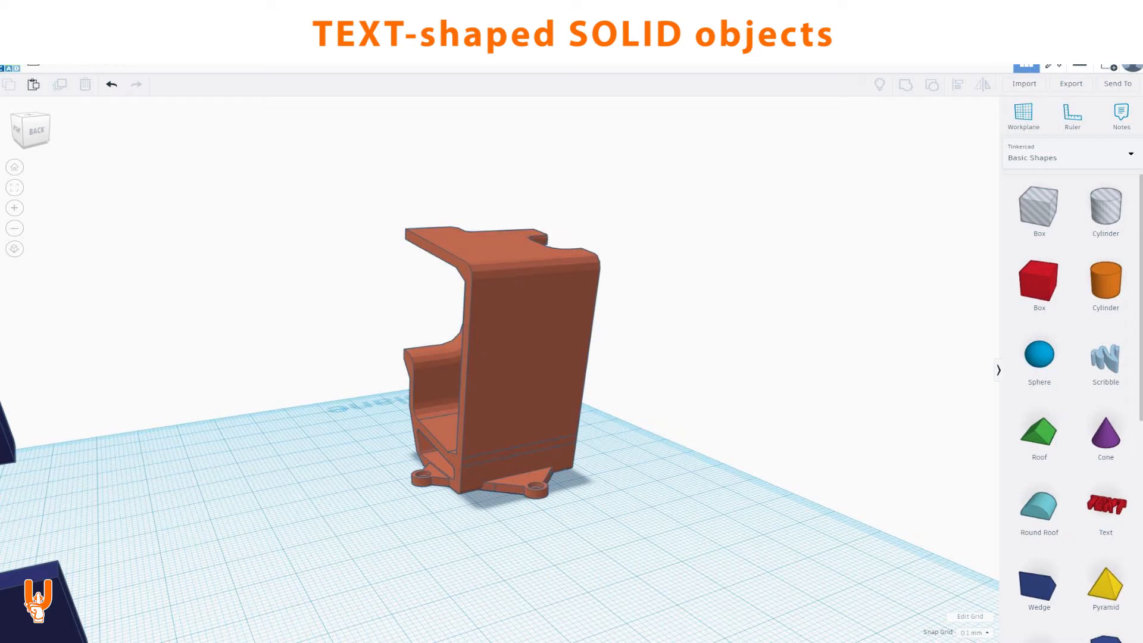
- Place a workplane on the holder's back wall and add a solid text shape reading PILOT, scaled to about 50 by 12 mm
{"action": "left_click", "coordinate": [1024, 116]}
{"action": "left_click", "coordinate": [532, 352]}
{"action": "left_click", "coordinate": [1104, 503]}
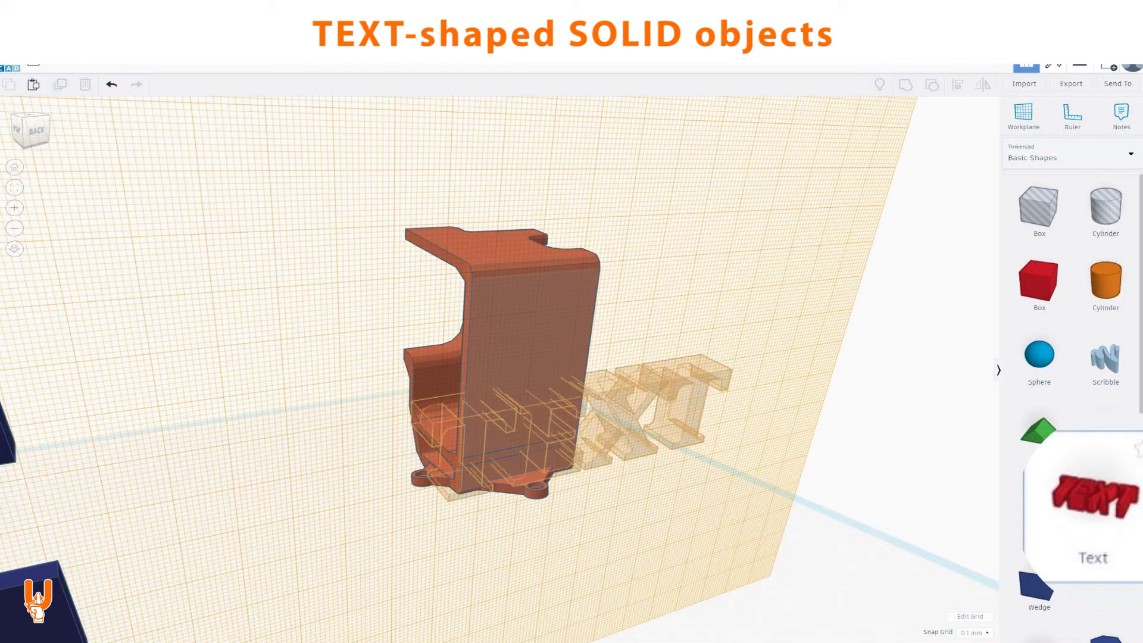
{"action": "left_click", "coordinate": [541, 365]}
{"action": "left_click", "coordinate": [930, 202]}
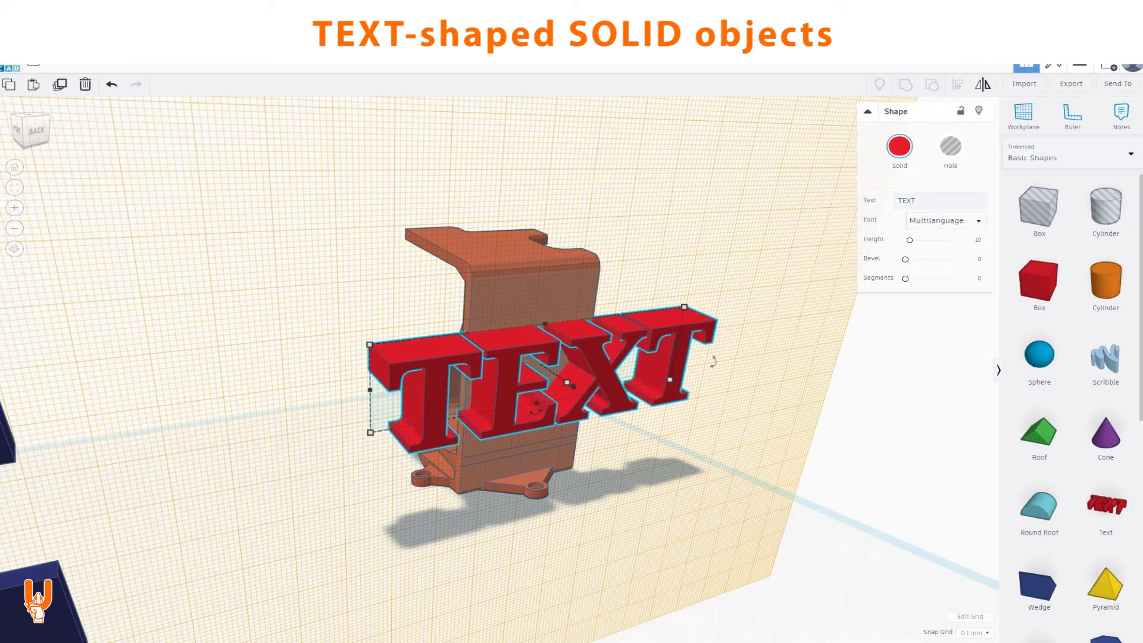
{"action": "double_click", "coordinate": [908, 201]}
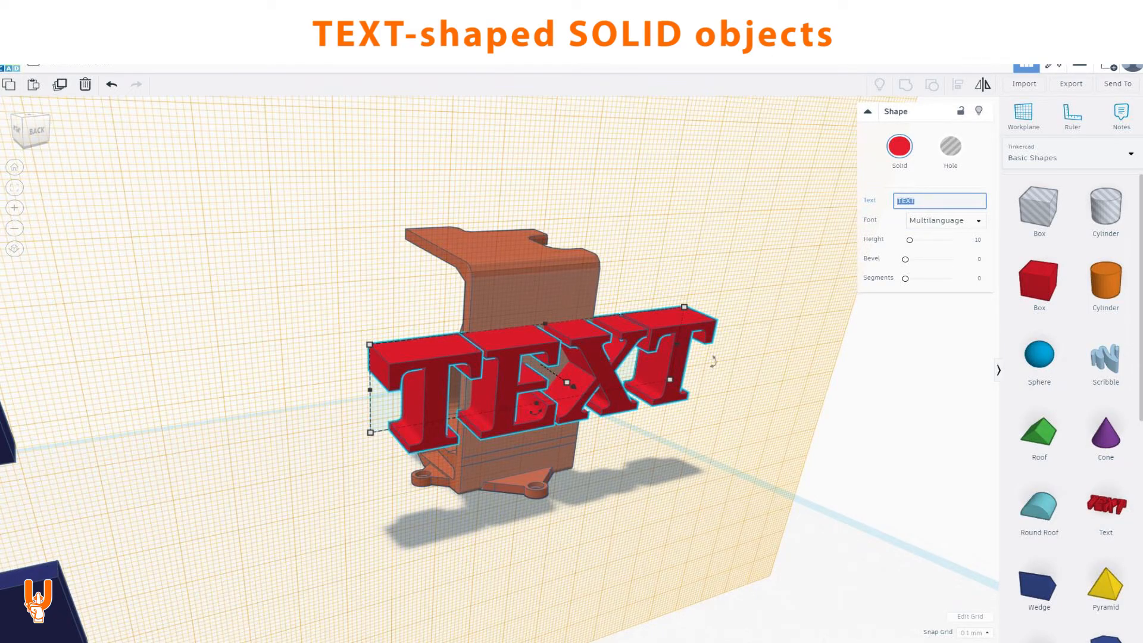
{"action": "type", "text": "PILOT"}
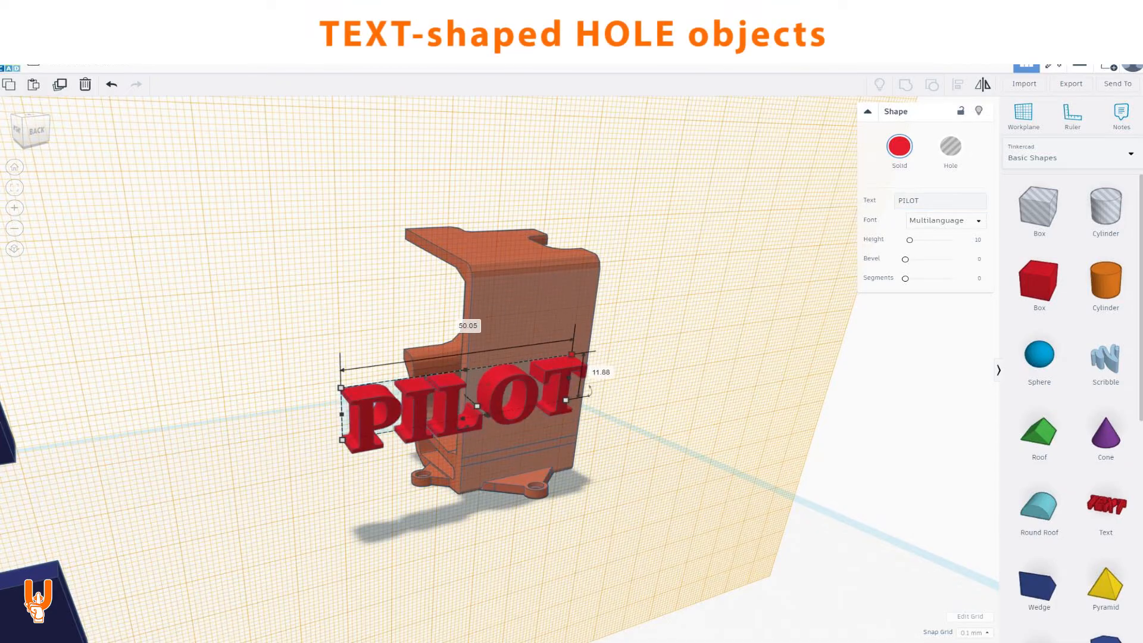
- Rotate the PILOT text so it runs vertically and move it onto the holder's back wall
{"action": "right_click_drag", "start_coordinate": [572, 354], "coordinate": [513, 327]}
{"action": "left_click_drag", "start_coordinate": [570, 383], "coordinate": [415, 312]}
{"action": "left_click_drag", "start_coordinate": [442, 393], "coordinate": [506, 356]}
{"action": "right_click_drag", "start_coordinate": [536, 369], "coordinate": [506, 369]}
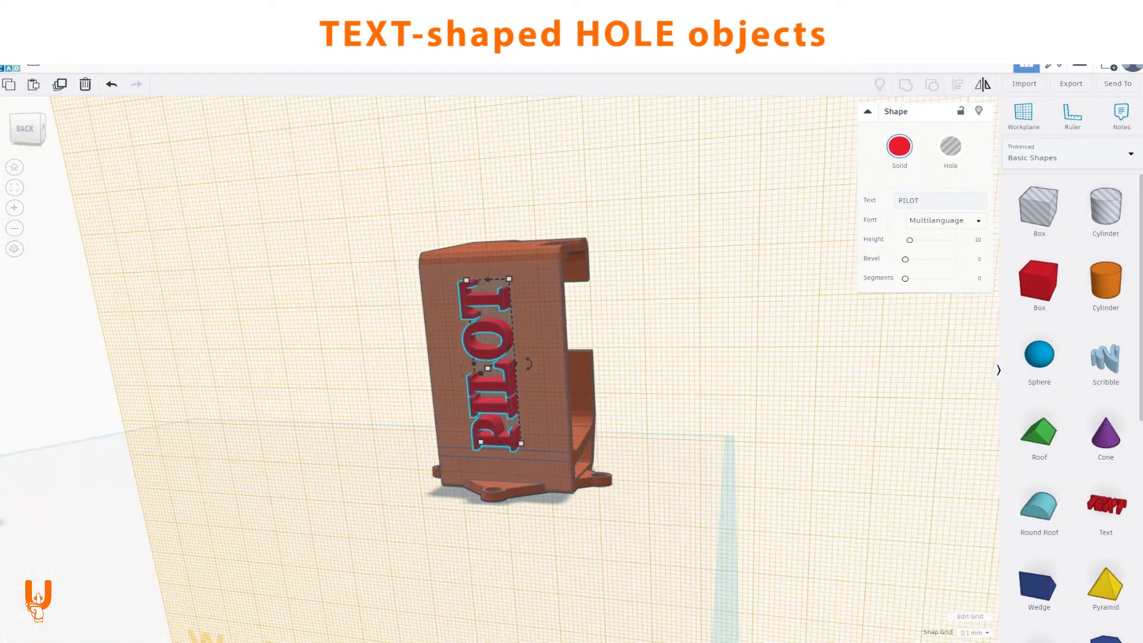
- Align the PILOT text with the holder and adjust its position on the back wall
{"action": "key", "text": "ctrl+a"}
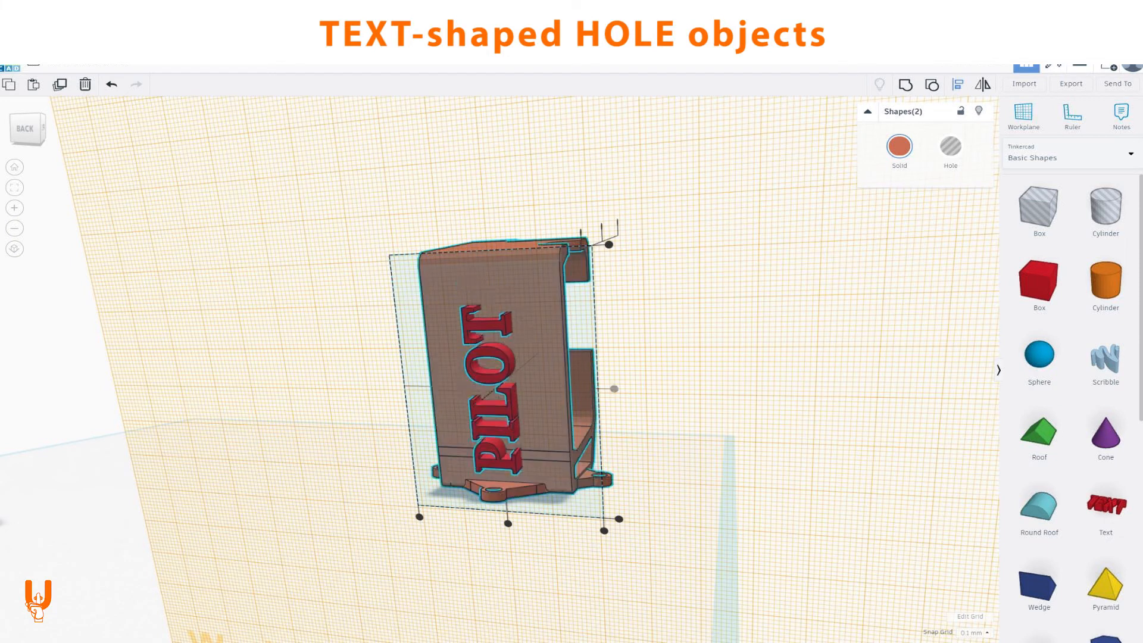
{"action": "left_click", "coordinate": [685, 381]}
{"action": "left_click", "coordinate": [499, 372]}
{"action": "left_click_drag", "start_coordinate": [499, 372], "coordinate": [497, 347]}
- Push the PILOT text through the back wall and cut it out of the holder as a hole
{"action": "right_click_drag", "start_coordinate": [535, 370], "coordinate": [411, 357]}
{"action": "left_click_drag", "start_coordinate": [406, 380], "coordinate": [430, 376]}
{"action": "right_click_drag", "start_coordinate": [453, 378], "coordinate": [352, 378]}
{"action": "left_click", "coordinate": [536, 426], "text": "shift"}
{"action": "left_click", "coordinate": [702, 381]}
{"action": "left_click", "coordinate": [475, 369]}
{"action": "left_click", "coordinate": [548, 426], "text": "shift"}
{"action": "left_click", "coordinate": [475, 370]}
{"action": "left_click", "coordinate": [950, 147]}
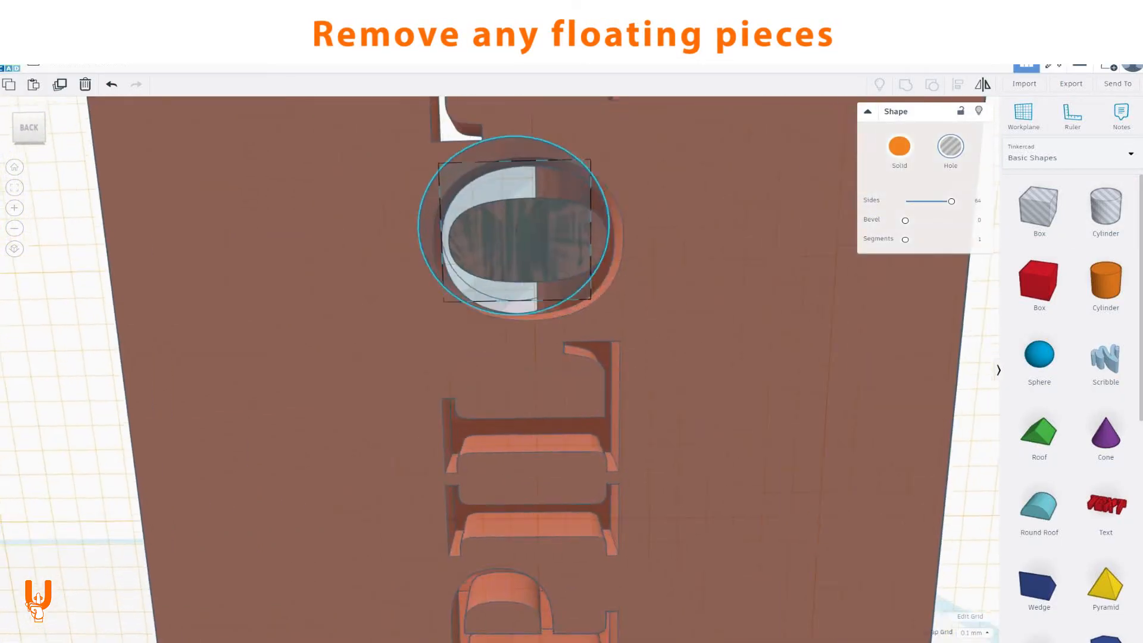
- Remove the floating center of the letter O using a 64-sided cylinder hole through the back wall
{"action": "right_click_drag", "start_coordinate": [715, 333], "coordinate": [619, 334]}
{"action": "left_click_drag", "start_coordinate": [256, 250], "coordinate": [331, 250]}
{"action": "right_click_drag", "start_coordinate": [619, 333], "coordinate": [560, 334]}
{"action": "scroll", "coordinate": [536, 334], "scroll_direction": "down", "scroll_amount": 3}
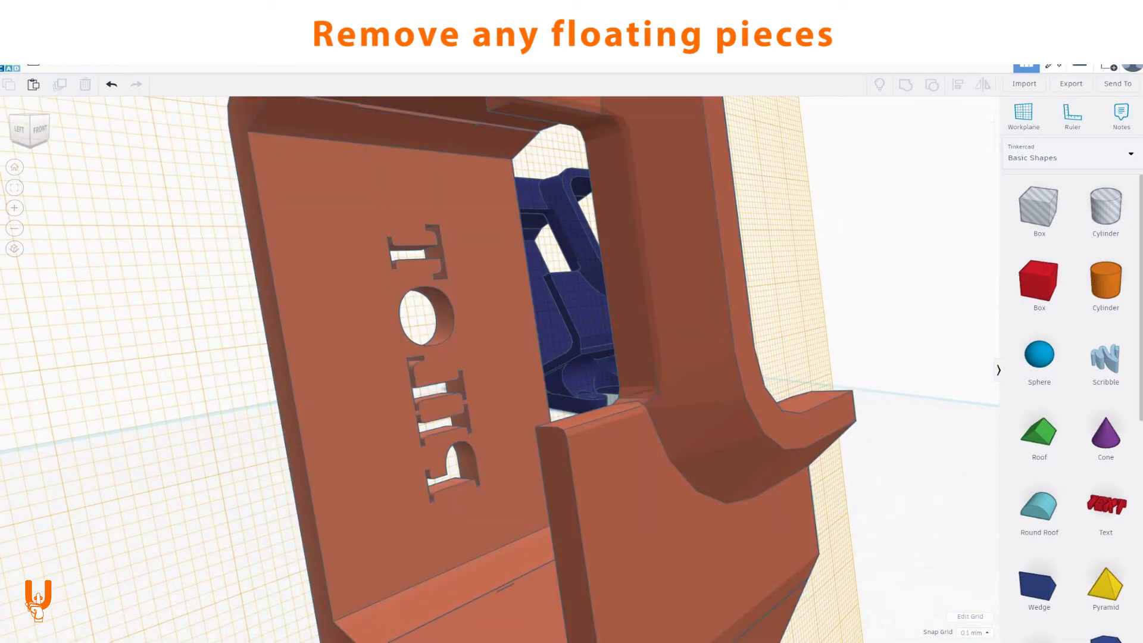
- Add a solid text shape reading SUBSCRIBE on the base workplane in front of the holders
{"action": "scroll", "coordinate": [536, 357], "scroll_direction": "down", "scroll_amount": 5}
{"action": "right_click_drag", "start_coordinate": [595, 333], "coordinate": [441, 363]}
{"action": "left_click_drag", "start_coordinate": [1106, 506], "coordinate": [655, 469]}
{"action": "double_click", "coordinate": [917, 201]}
{"action": "type", "text": "SUBSCRIBE"}
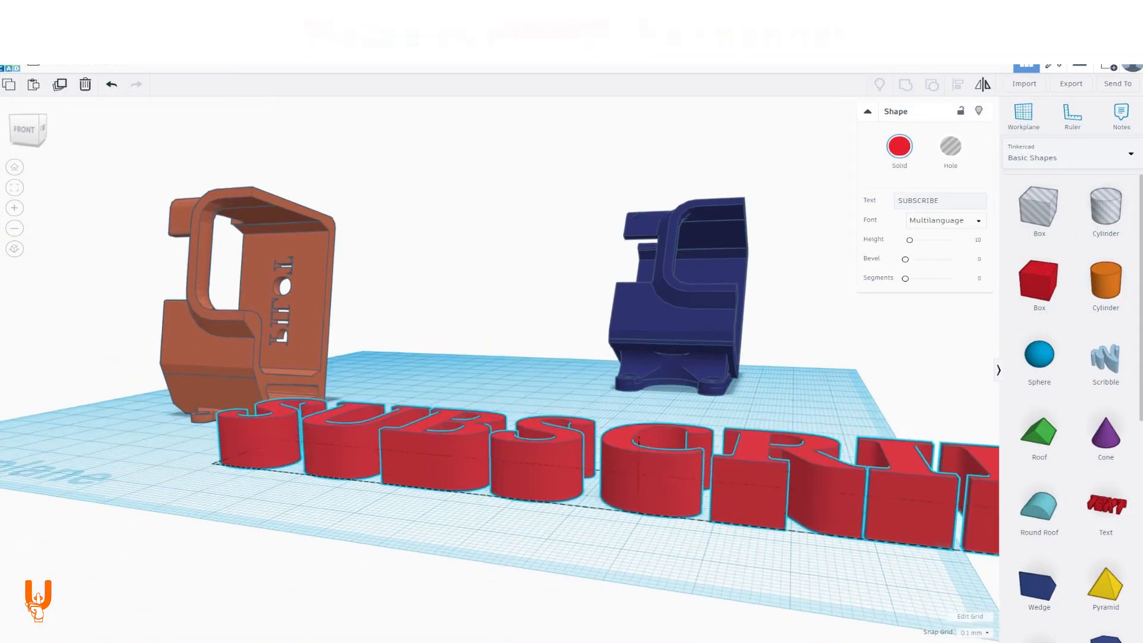
{"action": "right_click_drag", "start_coordinate": [655, 441], "coordinate": [714, 554]}
{"action": "middle_click_drag", "start_coordinate": [714, 554], "coordinate": [435, 446]}
{"action": "left_click", "coordinate": [500, 381]}
{"action": "right_click_drag", "start_coordinate": [501, 381], "coordinate": [434, 440]}
{"action": "middle_click_drag", "start_coordinate": [435, 440], "coordinate": [488, 298]}
{"action": "right_click_drag", "start_coordinate": [488, 297], "coordinate": [456, 295]}
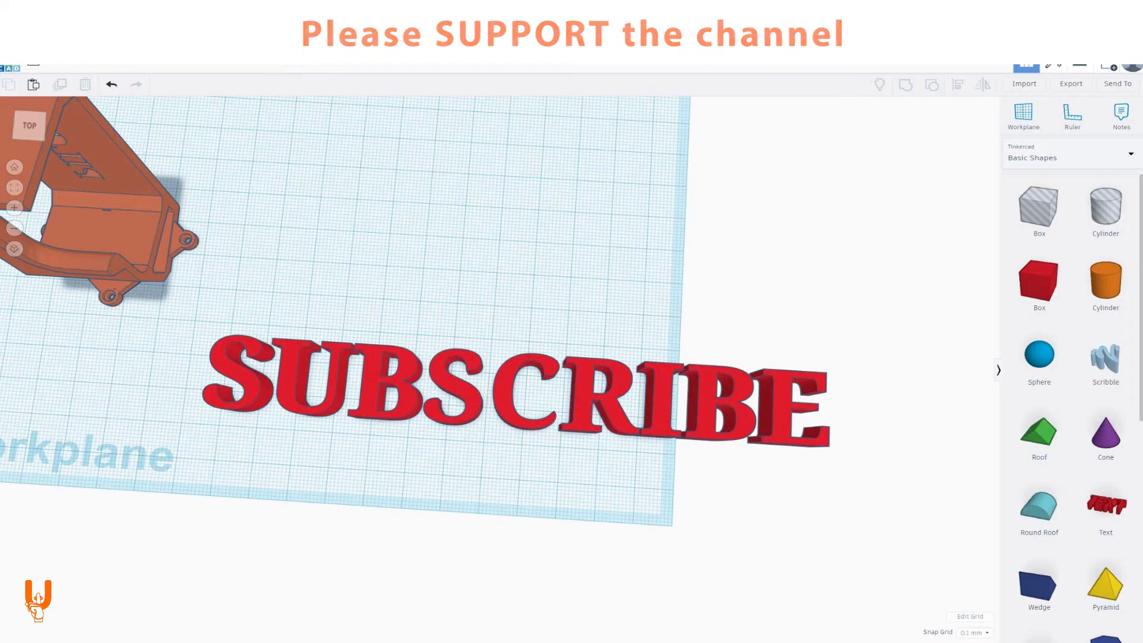
- Place a cylinder hole on the workplane between the two holders and set it to 64 sides
{"action": "scroll", "coordinate": [452, 381], "scroll_direction": "up", "scroll_amount": 10}
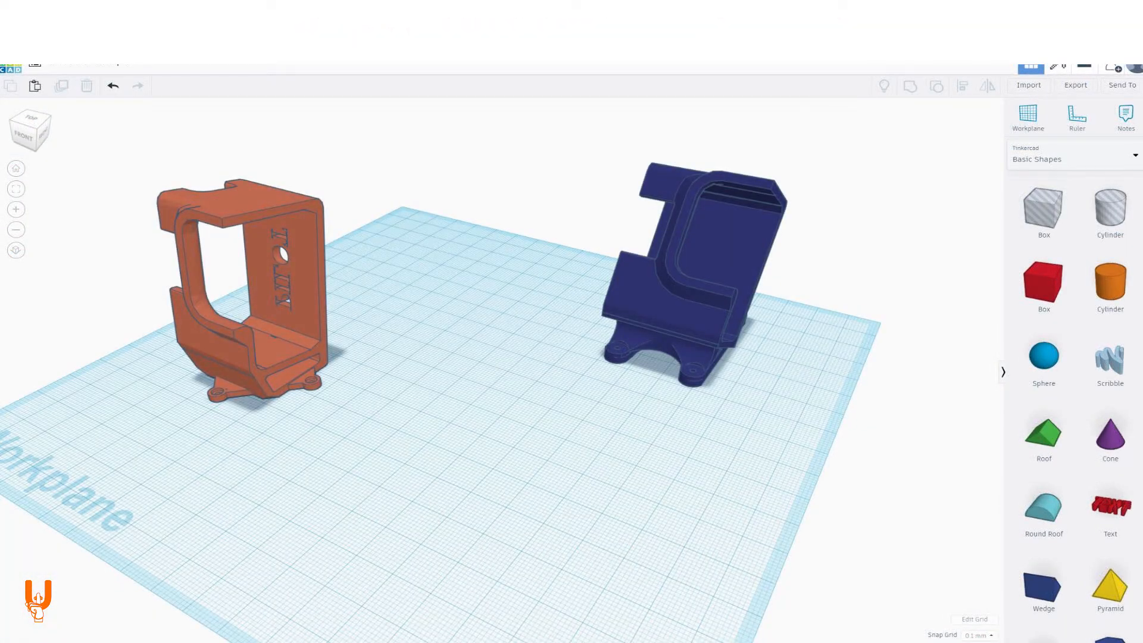
{"action": "scroll", "coordinate": [452, 476], "scroll_direction": "up", "scroll_amount": 6}
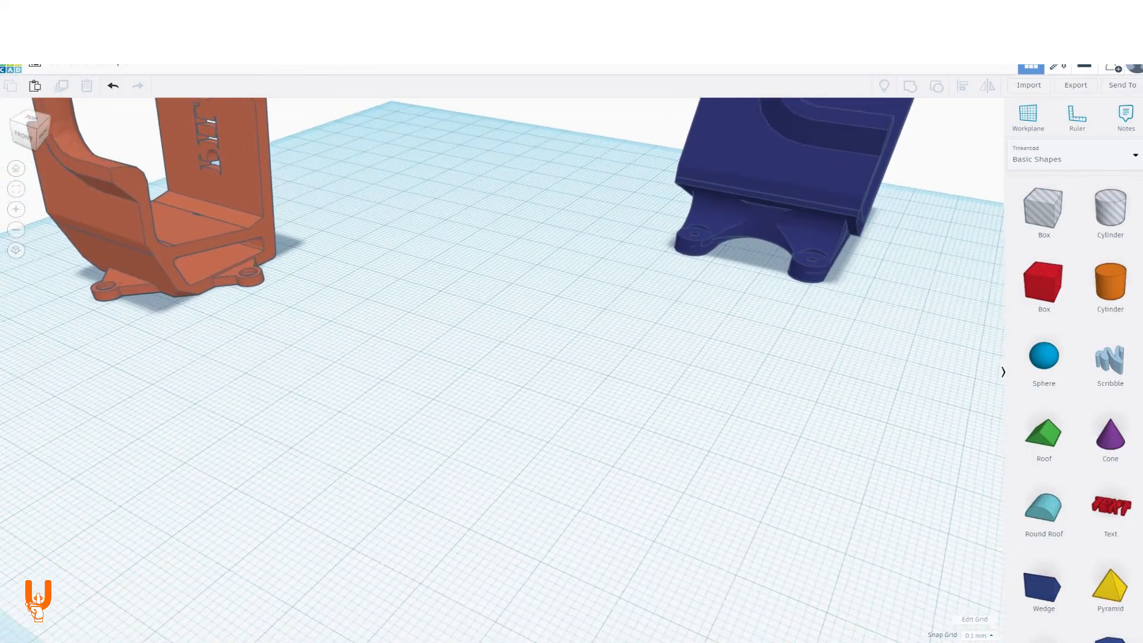
{"action": "scroll", "coordinate": [500, 357], "scroll_direction": "down", "scroll_amount": 2}
{"action": "left_click_drag", "start_coordinate": [1110, 208], "coordinate": [387, 334]}
{"action": "left_click_drag", "start_coordinate": [922, 202], "coordinate": [955, 202]}
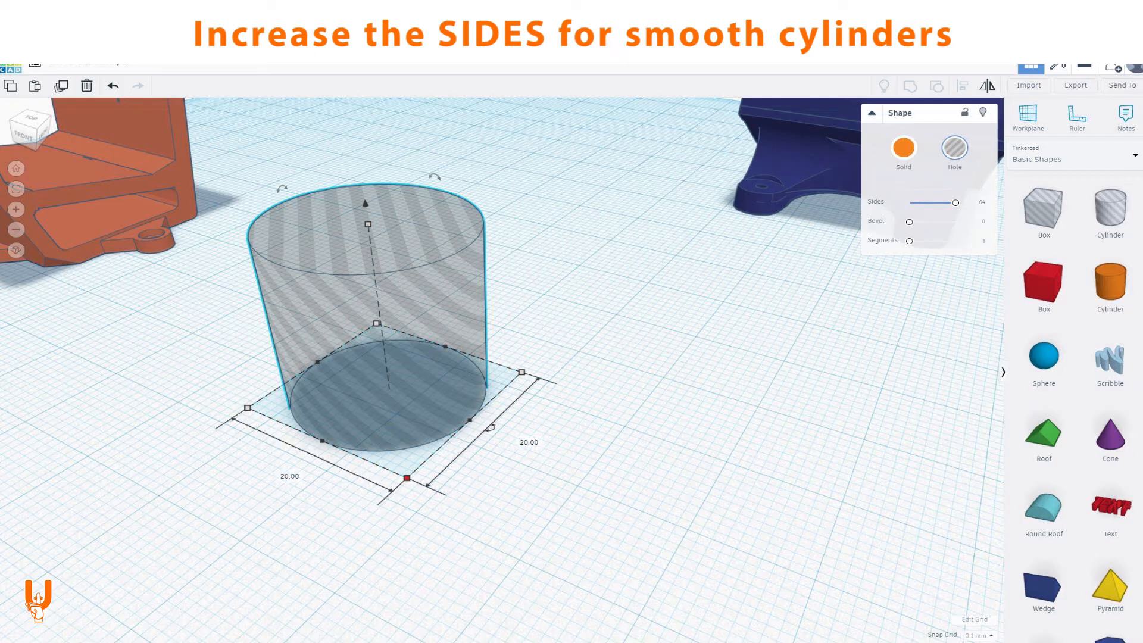
- Set the cylinder hole's width and length to 2.8 mm
{"action": "left_click", "coordinate": [407, 478]}
{"action": "left_click", "coordinate": [282, 473]}
{"action": "type", "text": "3"}
{"action": "key", "text": "Tab"}
{"action": "type", "text": "3"}
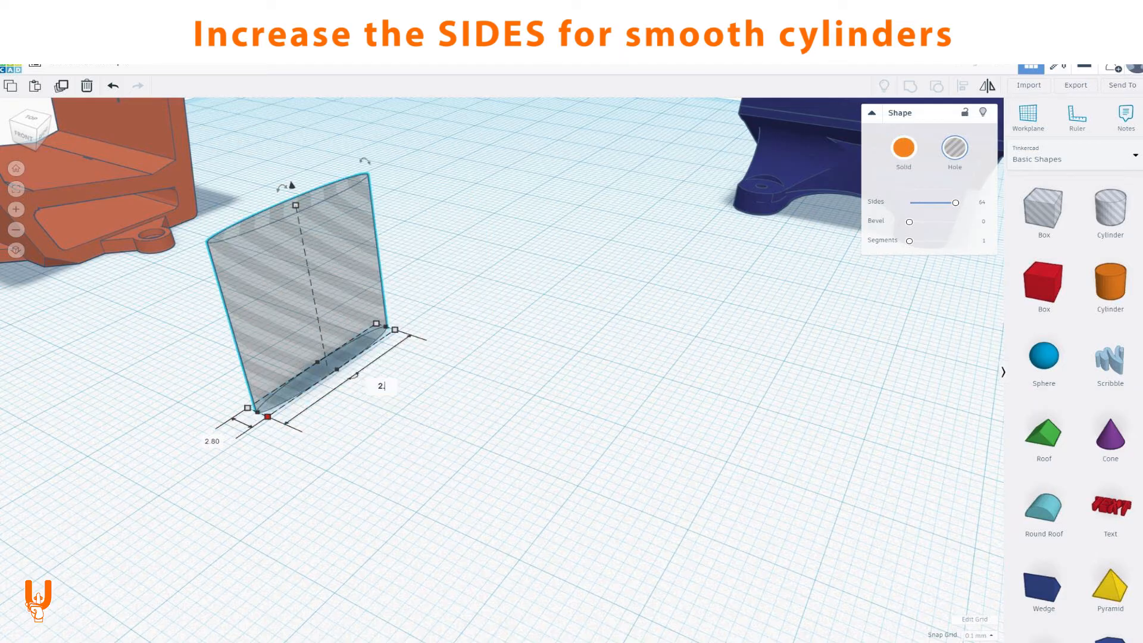
{"action": "key", "text": "Return"}
{"action": "left_click", "coordinate": [405, 188]}
- Try pulling copies of the thin cylinder hole apart by hand, and undo the moves
{"action": "scroll", "coordinate": [393, 186], "scroll_direction": "up", "scroll_amount": 3}
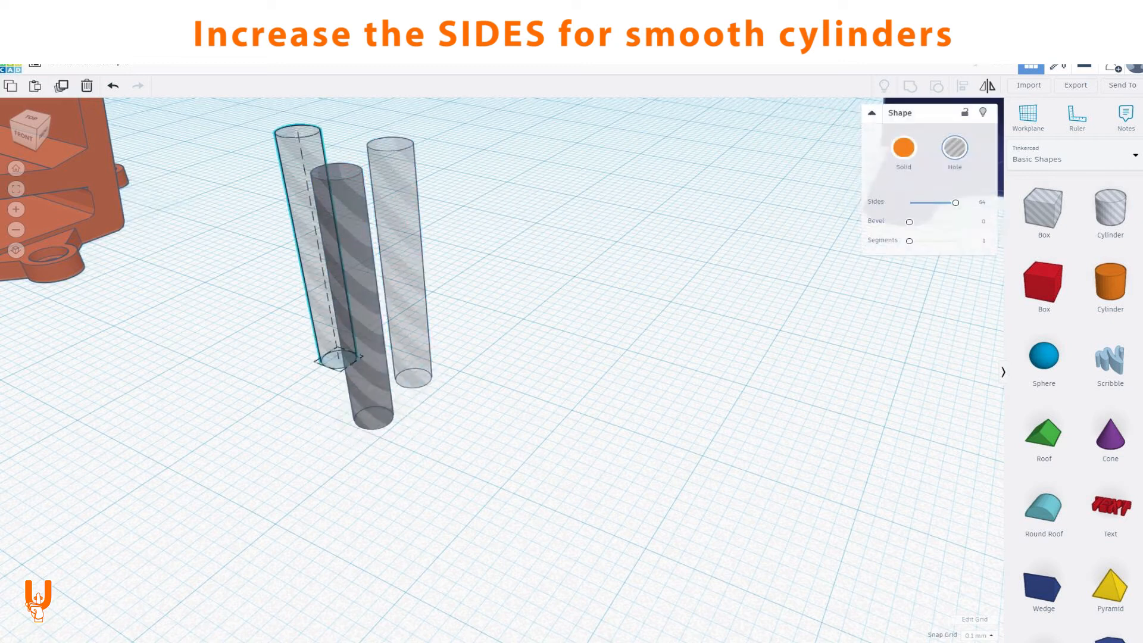
{"action": "left_click_drag", "start_coordinate": [358, 298], "coordinate": [272, 310]}
{"action": "left_click_drag", "start_coordinate": [358, 298], "coordinate": [461, 331]}
{"action": "key", "text": "ctrl+z"}
{"action": "key", "text": "ctrl+z"}
{"action": "key", "text": "ctrl+z"}
{"action": "key", "text": "ctrl+z"}
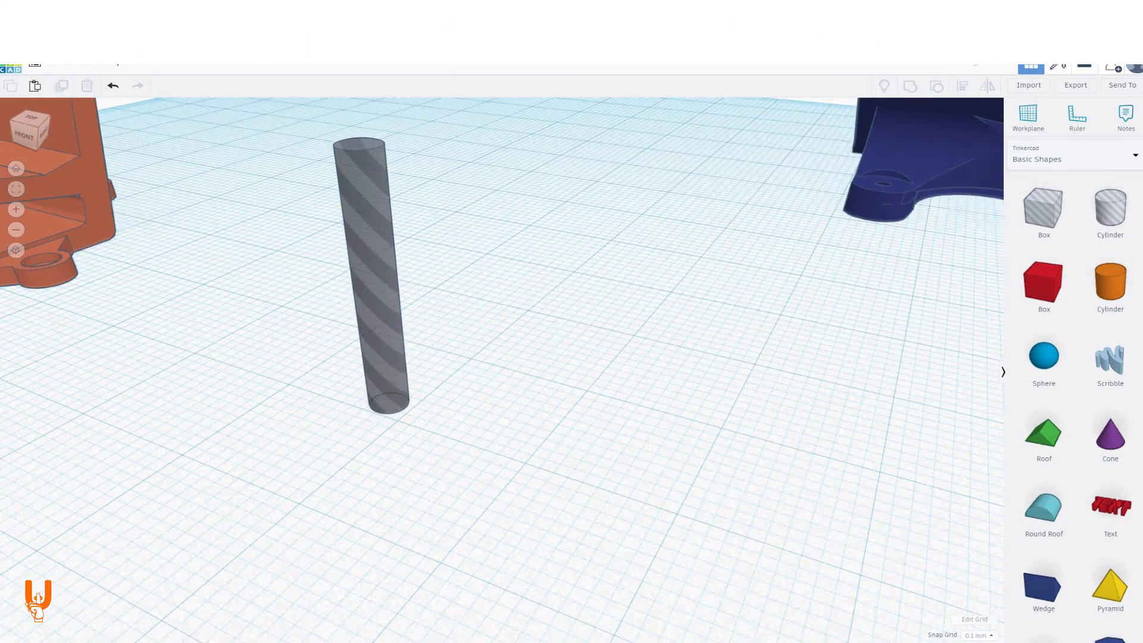
- Nudge the four stacked cylinder holes sideways in 0.1 mm steps
{"action": "left_click", "coordinate": [372, 268]}
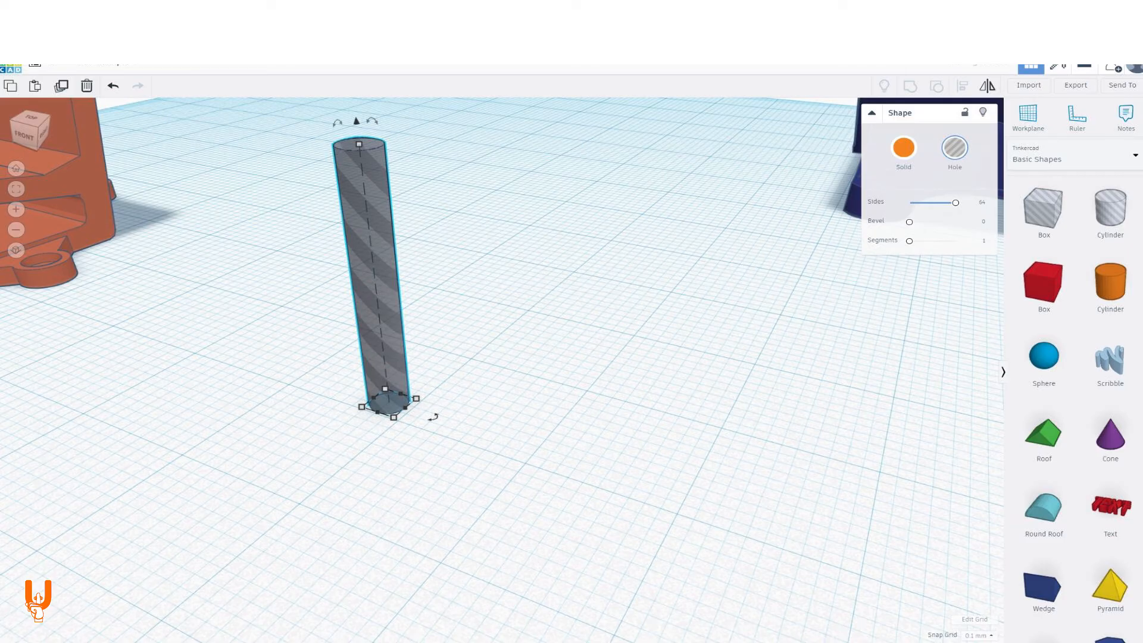
{"action": "scroll", "coordinate": [491, 383], "scroll_direction": "up", "scroll_amount": 6}
{"action": "middle_click_drag", "start_coordinate": [491, 382], "coordinate": [731, 338]}
{"action": "left_click_drag", "start_coordinate": [544, 453], "coordinate": [576, 456]}
{"action": "key", "text": "Right"}
{"action": "key", "text": "Right"}
{"action": "key", "text": "Right"}
{"action": "key", "text": "Right"}
{"action": "key", "text": "Right"}
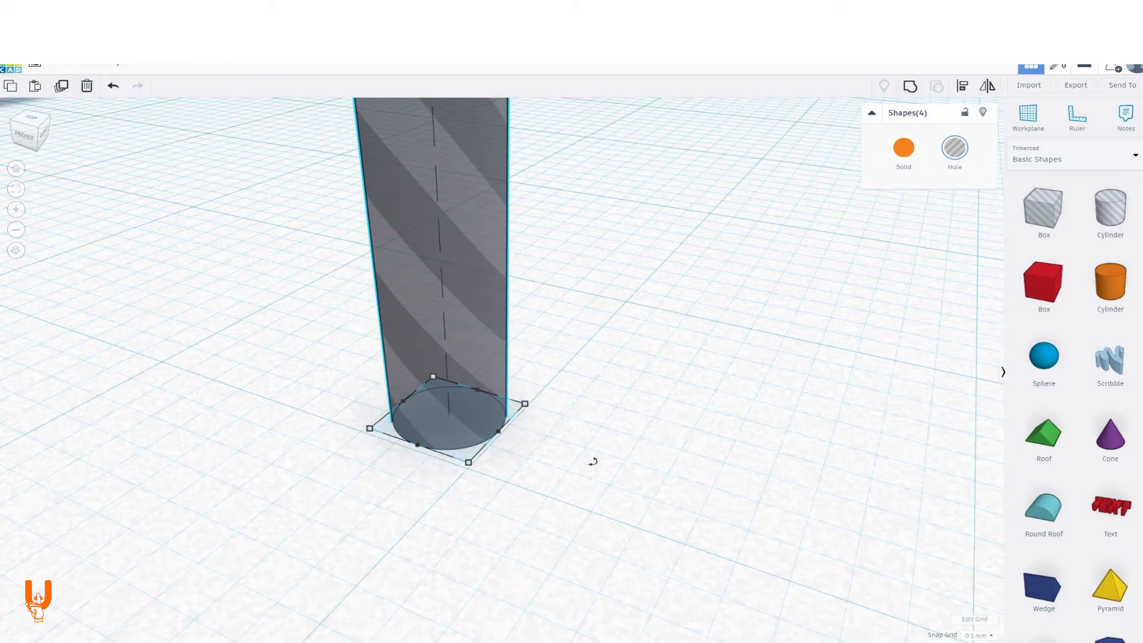
- Try sliding a single cylinder hole 1 mm out of the stack by hand, and undo the move
{"action": "key", "text": "Escape"}
{"action": "left_click", "coordinate": [446, 298]}
{"action": "left_click_drag", "start_coordinate": [446, 298], "coordinate": [487, 306]}
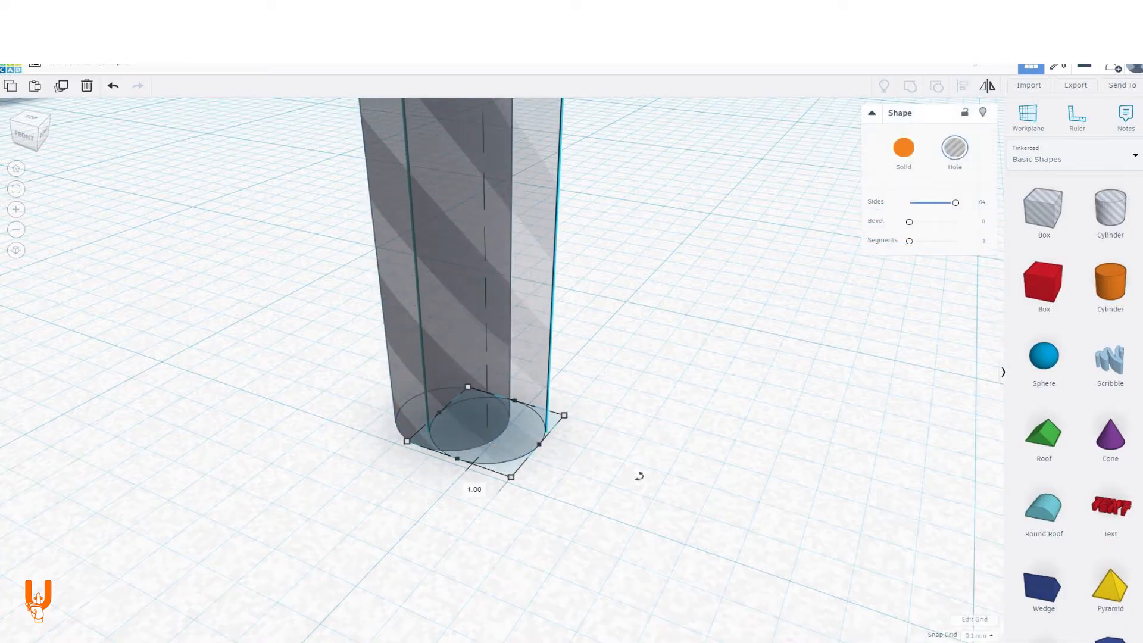
{"action": "right_click_drag", "start_coordinate": [639, 476], "coordinate": [753, 372]}
{"action": "scroll", "coordinate": [752, 373], "scroll_direction": "up", "scroll_amount": 5}
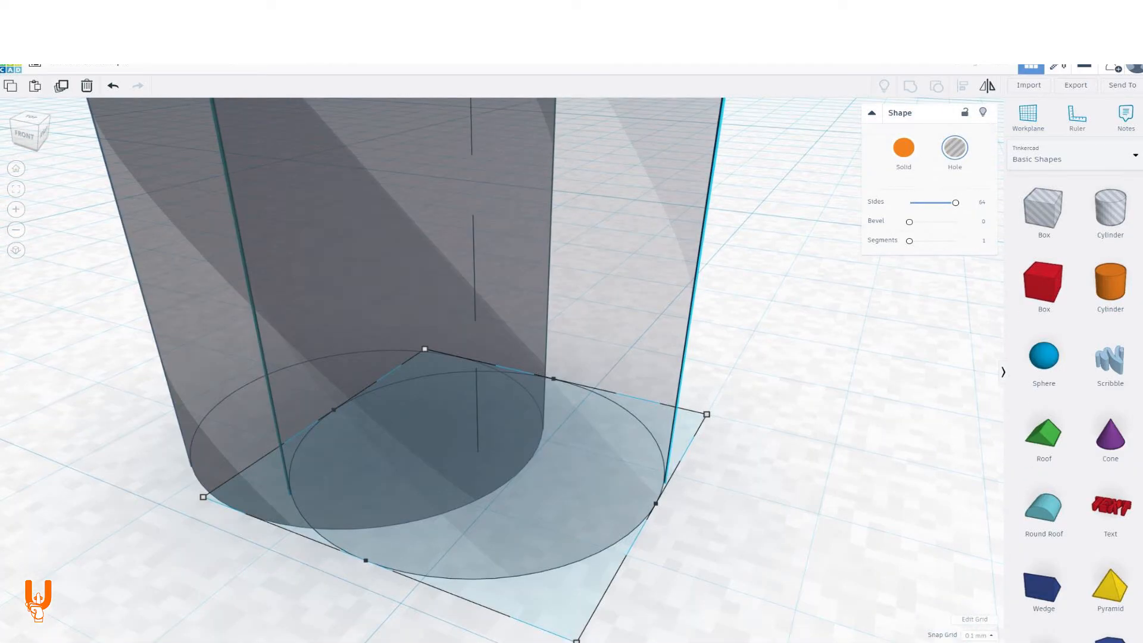
{"action": "scroll", "coordinate": [712, 462], "scroll_direction": "down", "scroll_amount": 5}
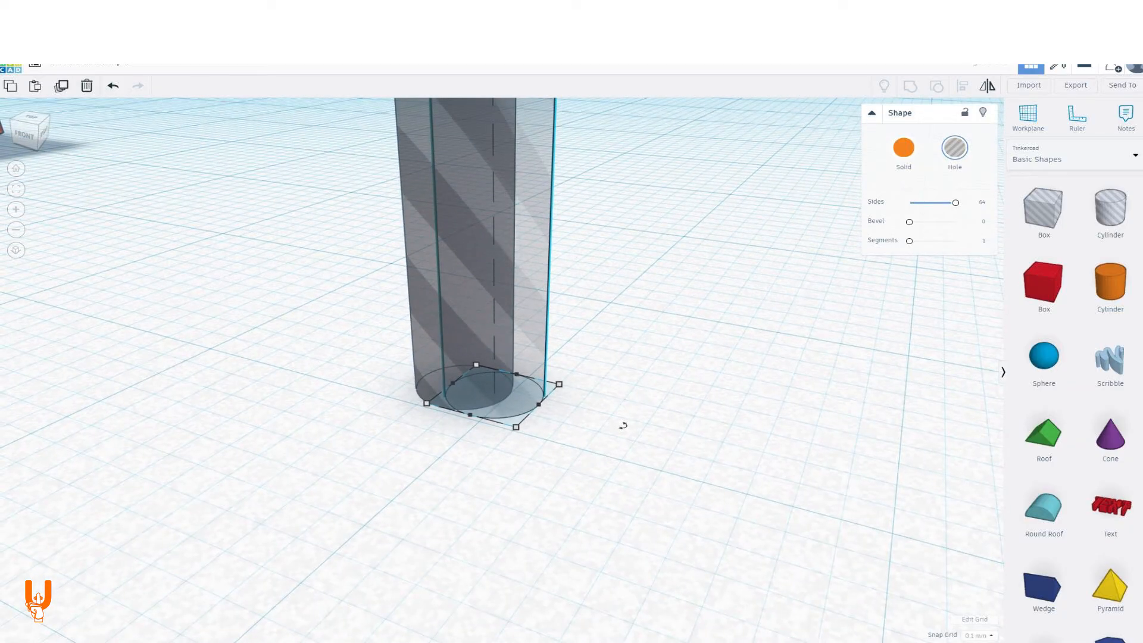
{"action": "key", "text": "ctrl+z"}
- Move one cylinder hole out of the stack in a straight line by an exact entered distance
{"action": "middle_click_drag", "start_coordinate": [587, 416], "coordinate": [473, 470]}
{"action": "scroll", "coordinate": [502, 370], "scroll_direction": "down", "scroll_amount": 5}
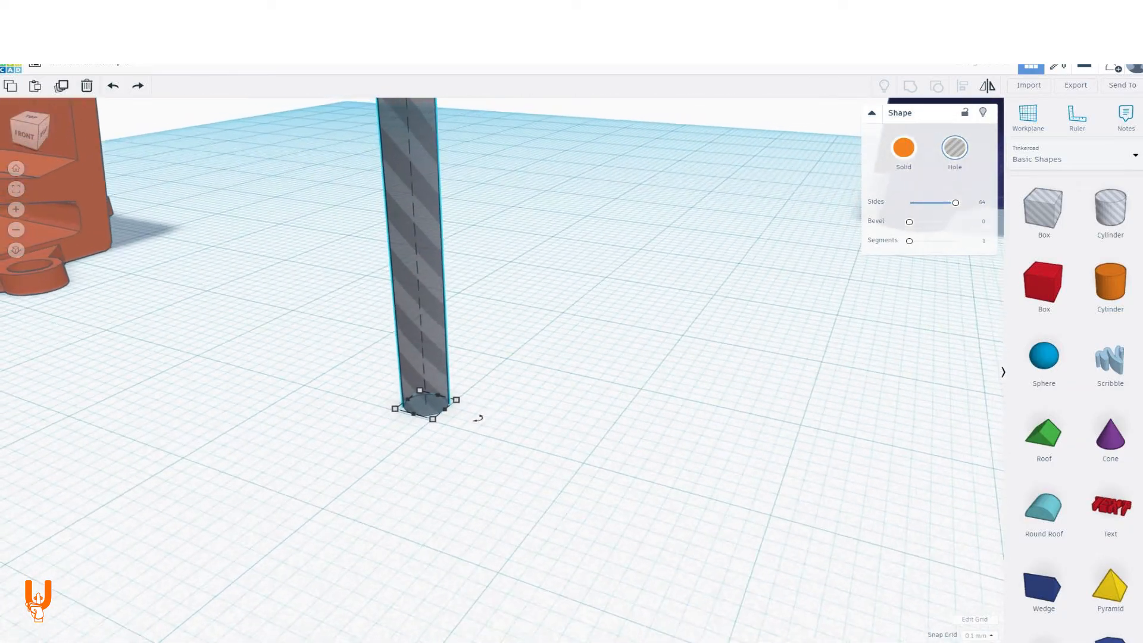
{"action": "middle_click_drag", "start_coordinate": [595, 405], "coordinate": [394, 436]}
{"action": "scroll", "coordinate": [502, 370], "scroll_direction": "down", "scroll_amount": 4}
{"action": "left_click", "coordinate": [428, 363]}
{"action": "left_click", "coordinate": [314, 331]}
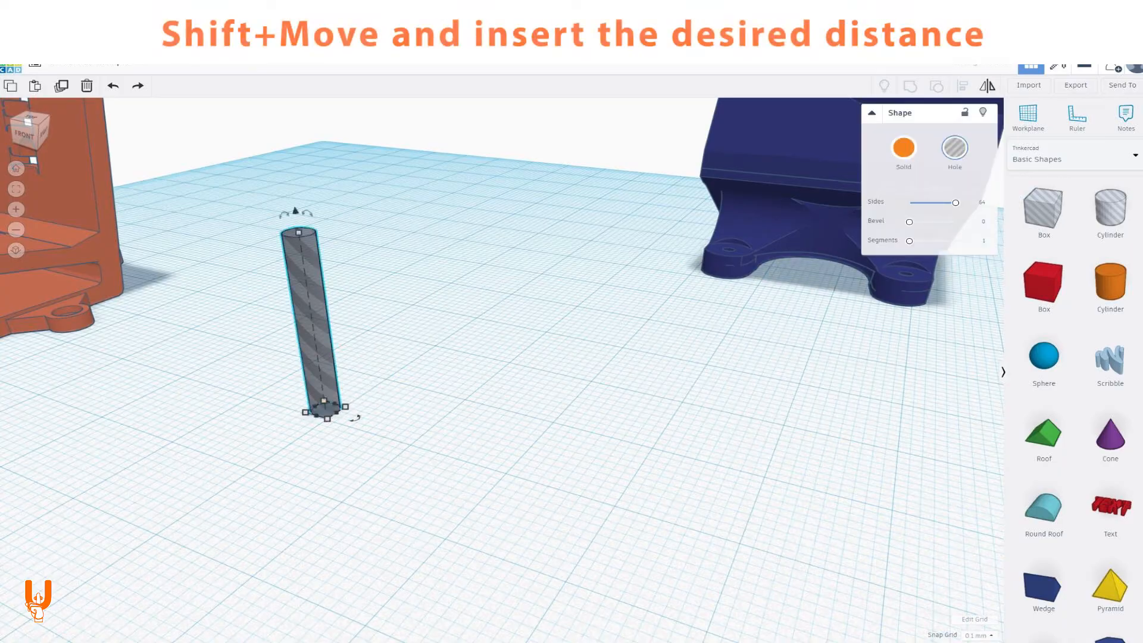
{"action": "left_click_drag", "start_coordinate": [314, 331], "coordinate": [390, 347], "text": "shift"}
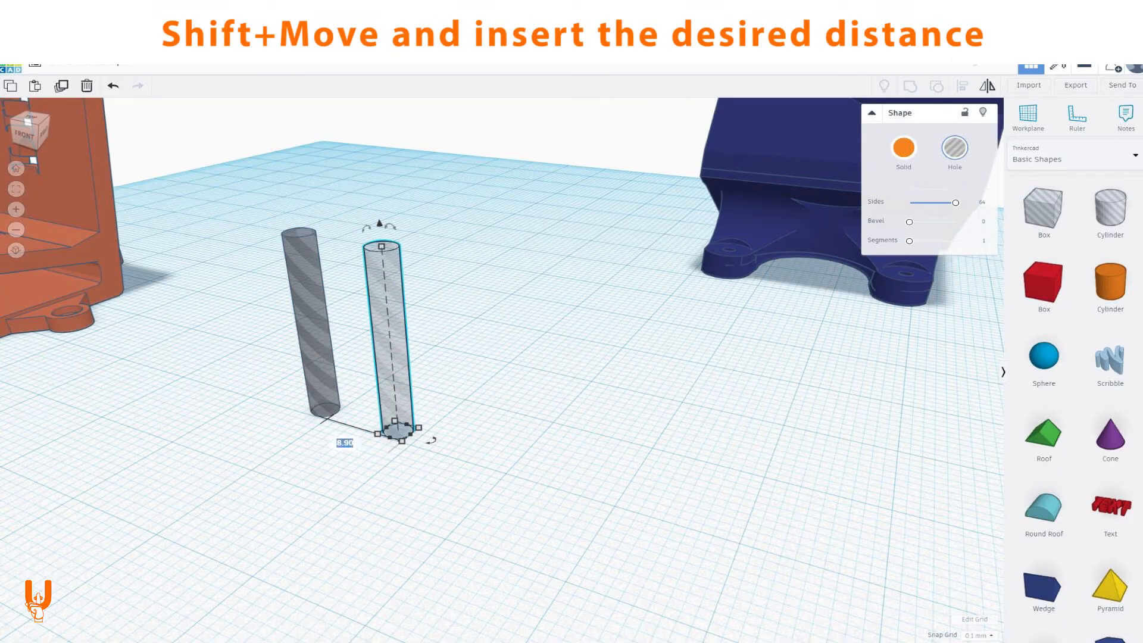
{"action": "key", "text": "Return"}
{"action": "key", "text": "Escape"}
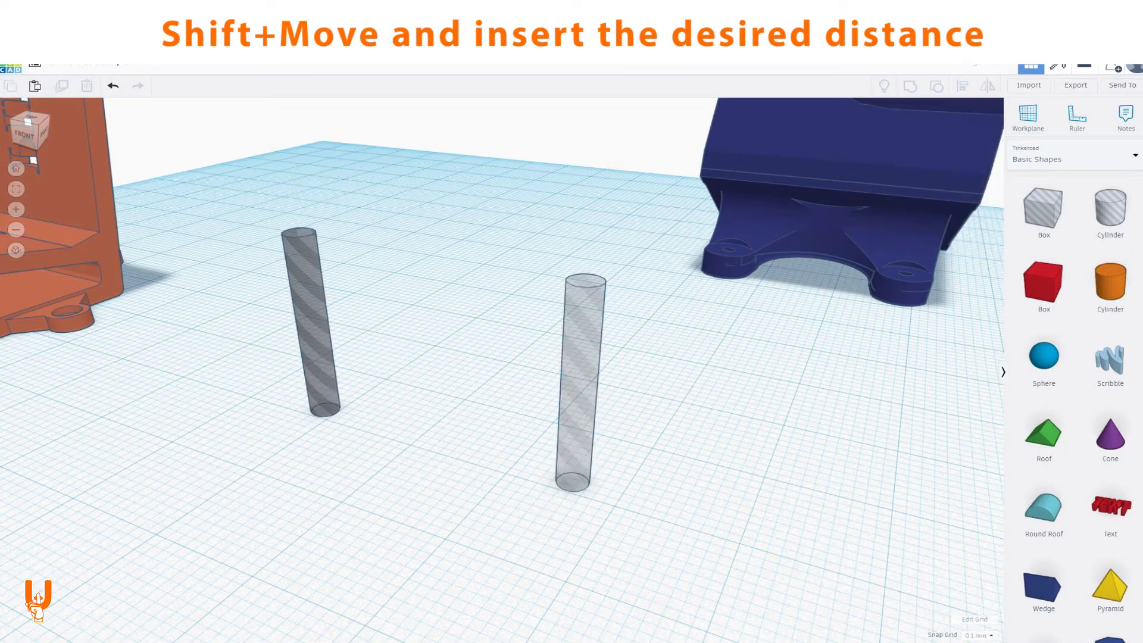
- Move a second cylinder hole from the stack along the same line, ending just short of the first moved one
{"action": "left_click", "coordinate": [314, 331]}
{"action": "left_click_drag", "start_coordinate": [314, 330], "coordinate": [395, 348], "text": "shift"}
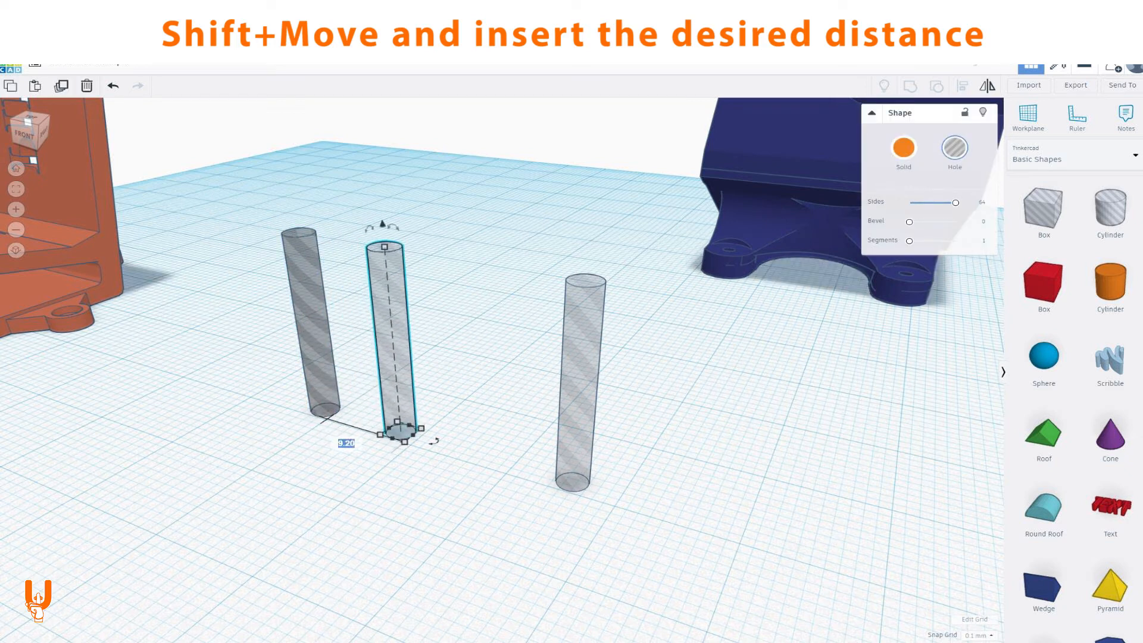
{"action": "key", "text": "Return"}
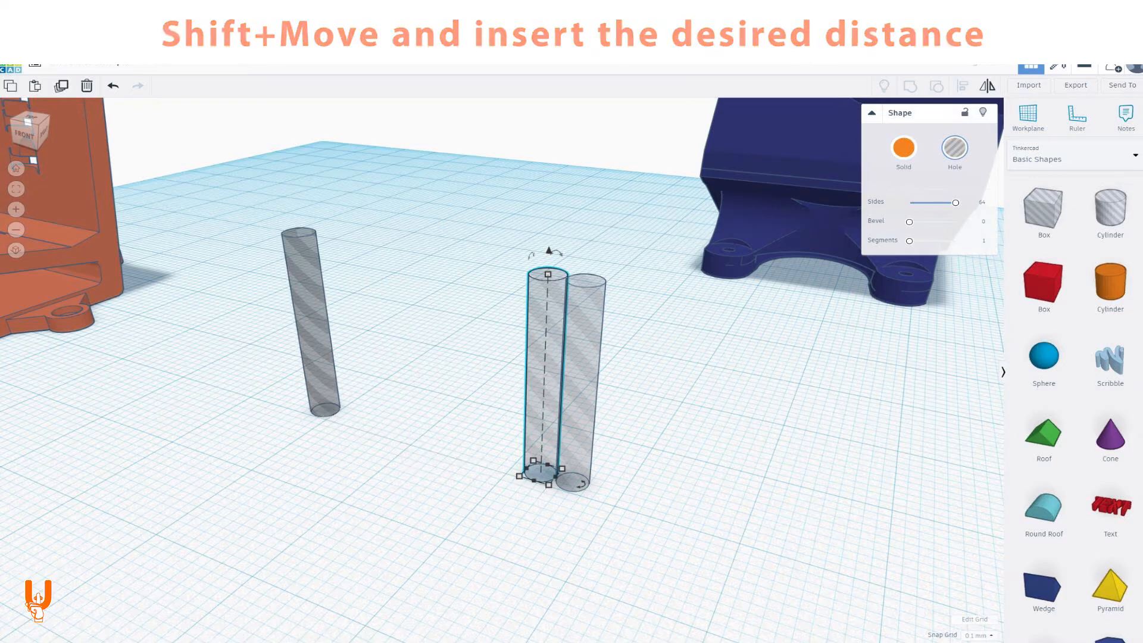
- Move the left cylinder hole and one from the right pair together 32 mm straight back to form a four-hole rectangle
{"action": "left_click", "coordinate": [325, 381]}
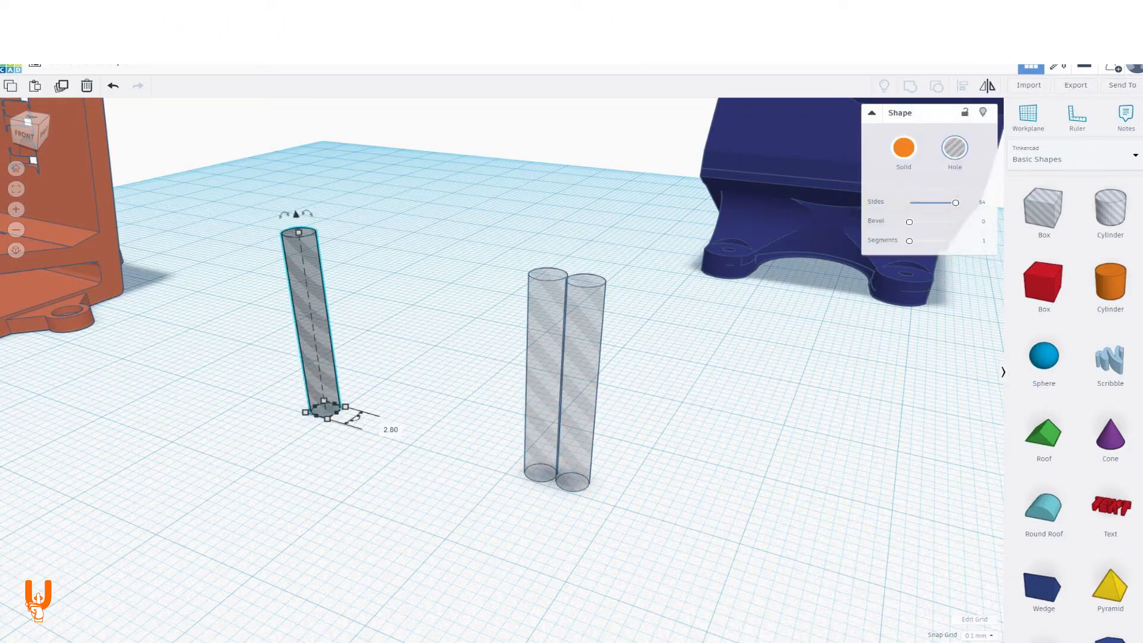
{"action": "left_click", "coordinate": [547, 381], "text": "shift"}
{"action": "left_click_drag", "start_coordinate": [546, 381], "coordinate": [609, 325], "text": "alt+shift"}
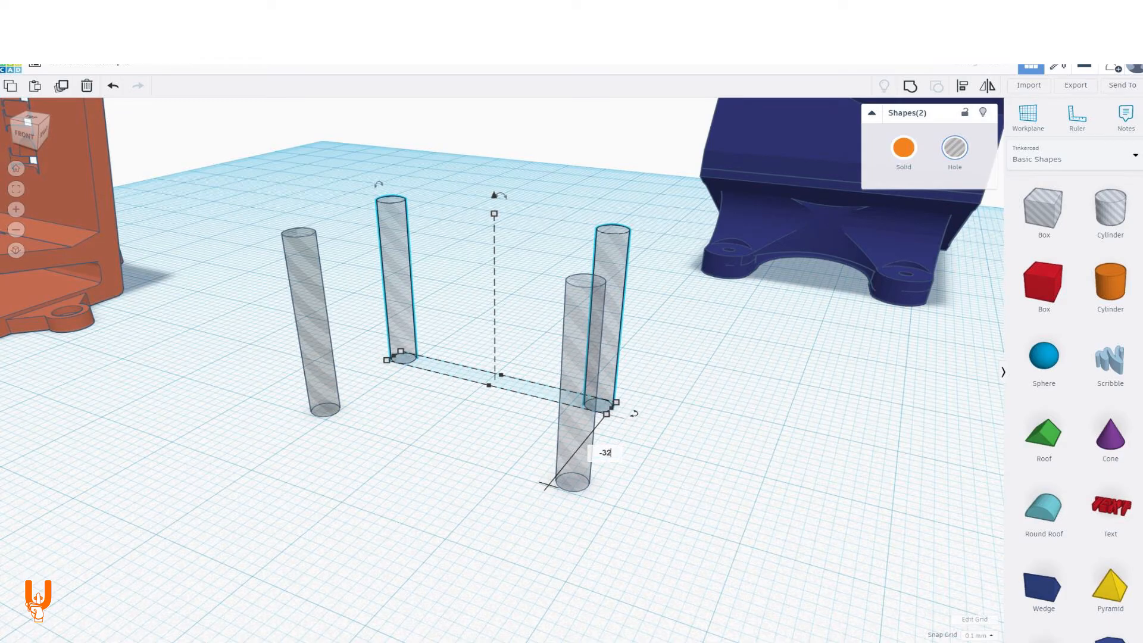
{"action": "key", "text": "Return"}
{"action": "key", "text": "Escape"}
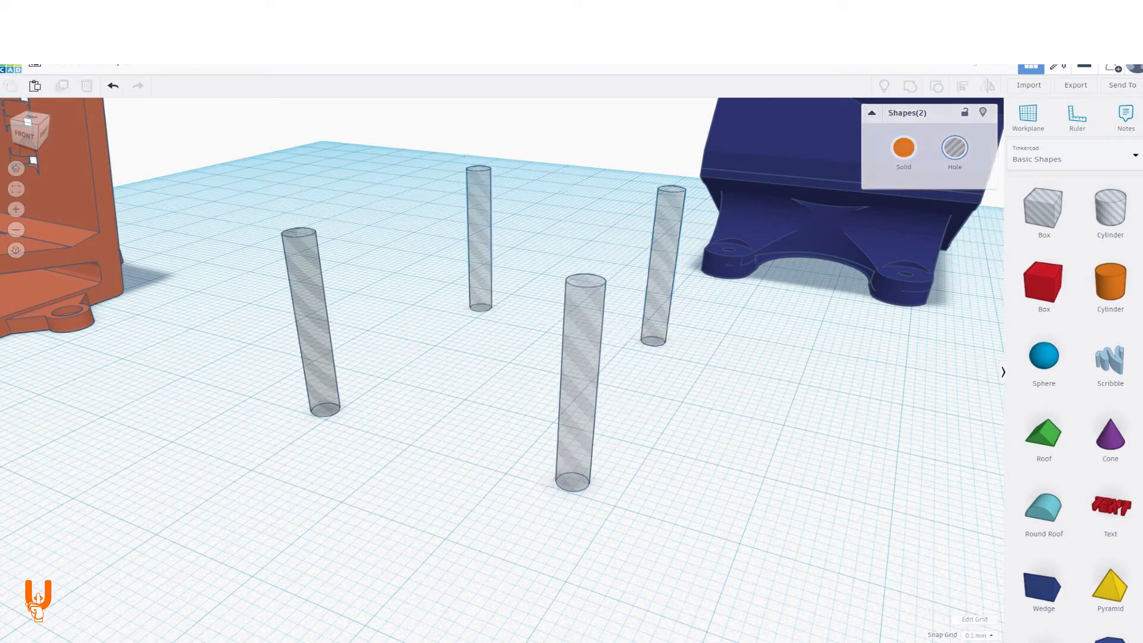
- Group the two rear cylinder holes into one pair and the two front cylinder holes into another
{"action": "right_click_drag", "start_coordinate": [470, 220], "coordinate": [451, 248]}
{"action": "left_click", "coordinate": [446, 253]}
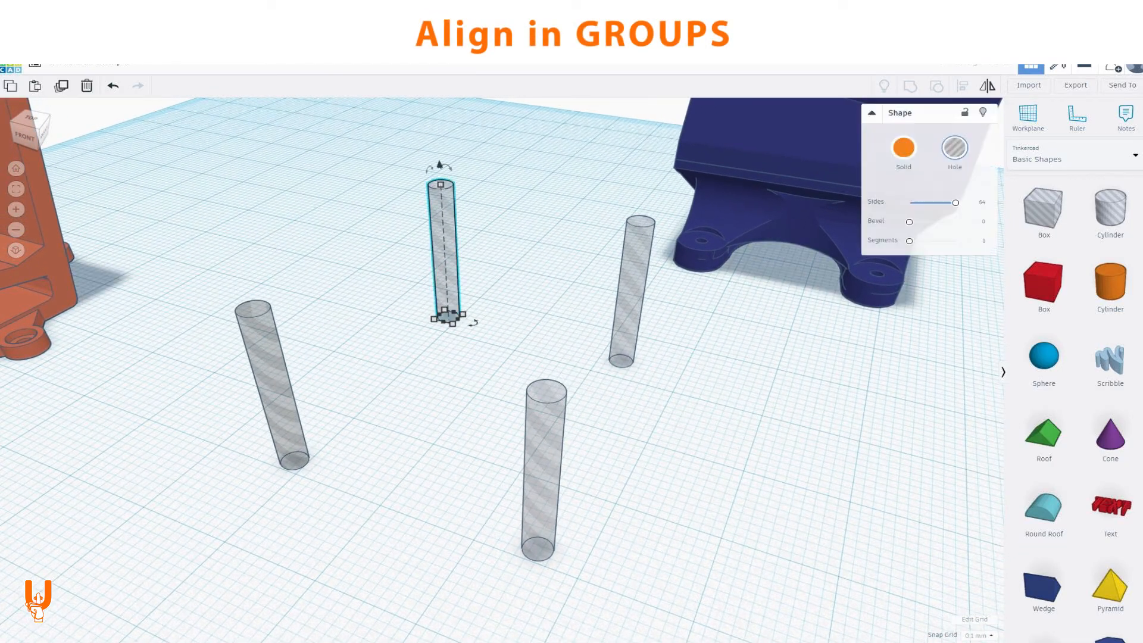
{"action": "left_click", "coordinate": [632, 289], "text": "shift"}
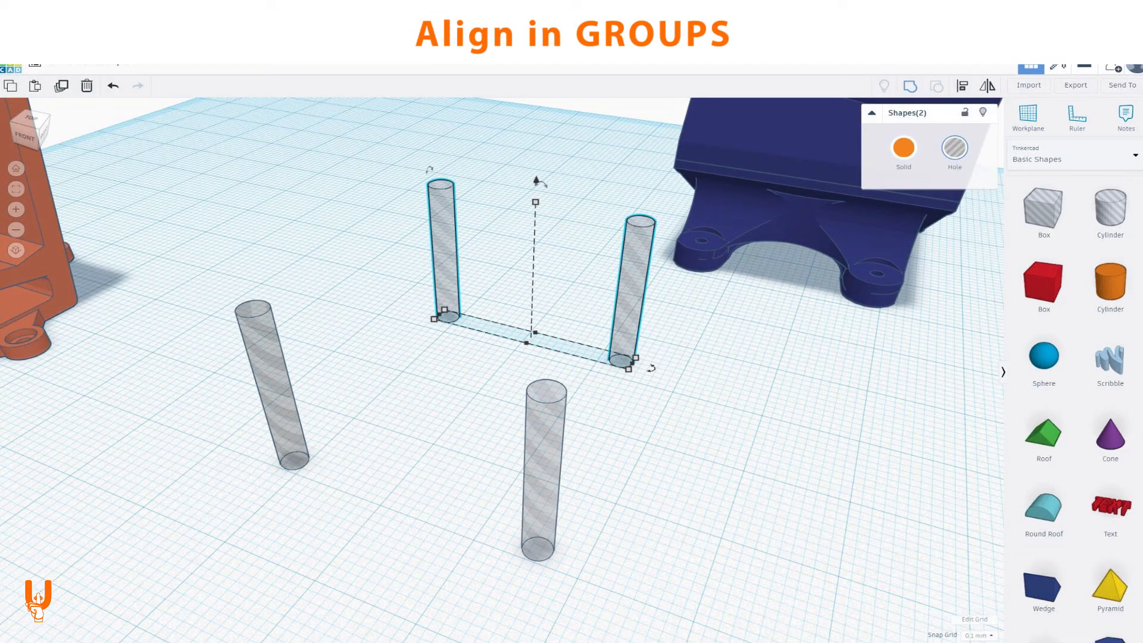
{"action": "left_click", "coordinate": [911, 85]}
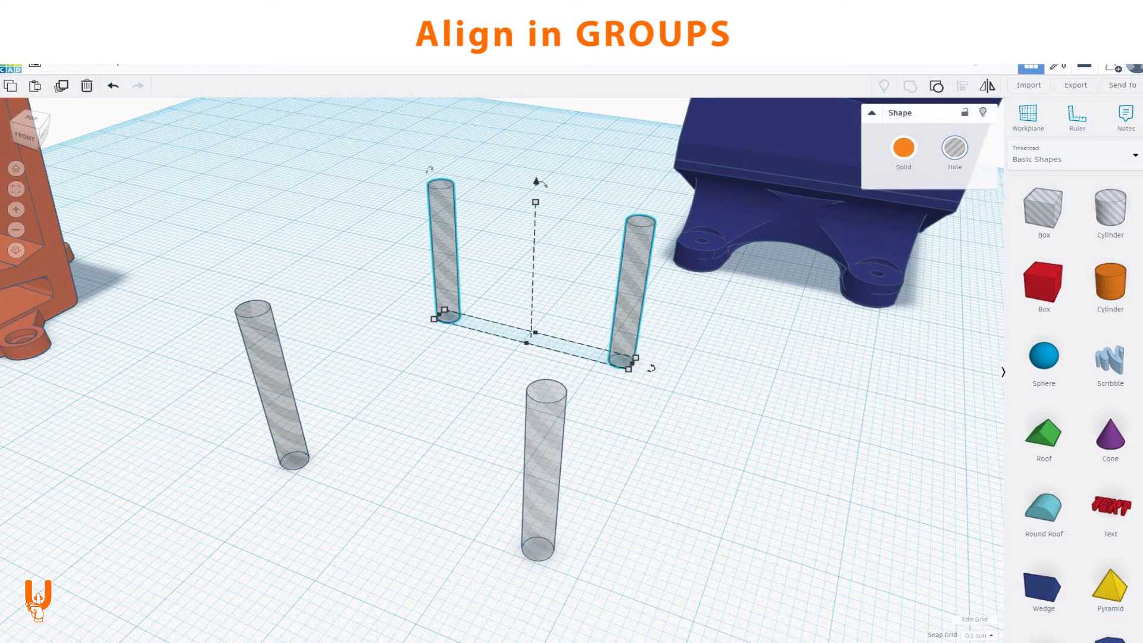
{"action": "left_click", "coordinate": [271, 381]}
{"action": "left_click", "coordinate": [543, 465], "text": "shift"}
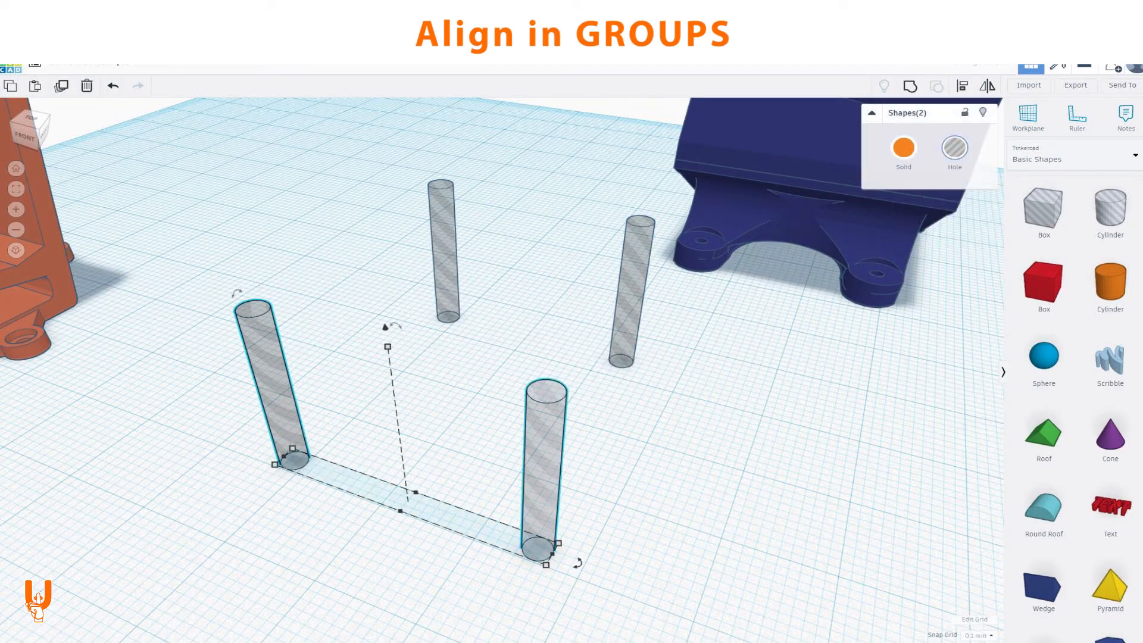
{"action": "key", "text": "ctrl+g"}
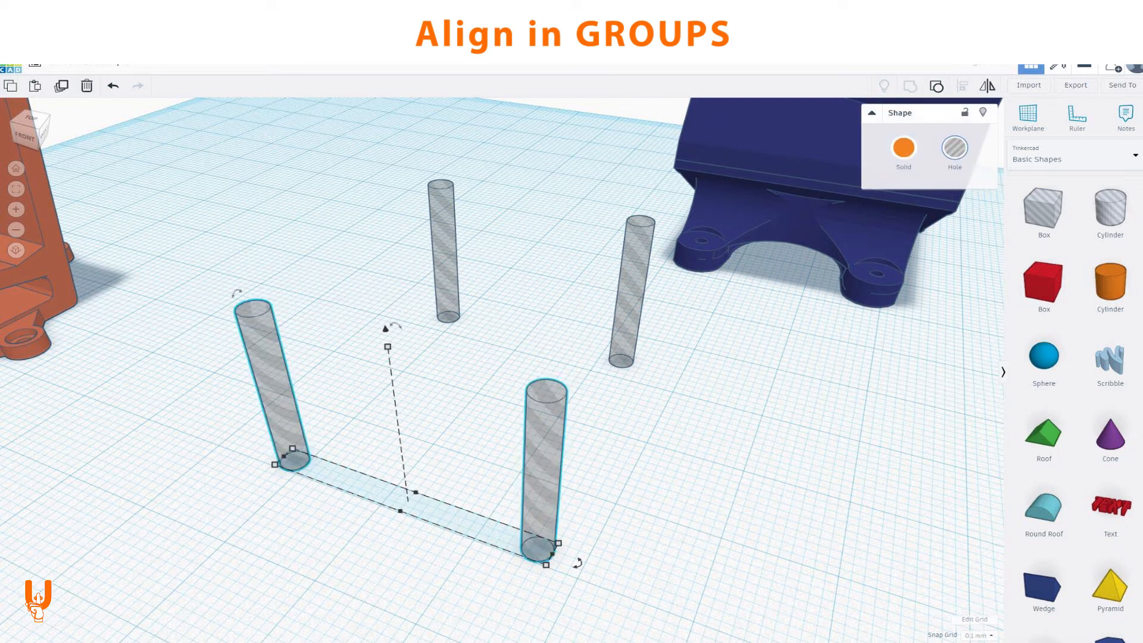
- Align the two grouped cylinder pairs so they are centred on each other sideways
{"action": "left_click", "coordinate": [632, 291]}
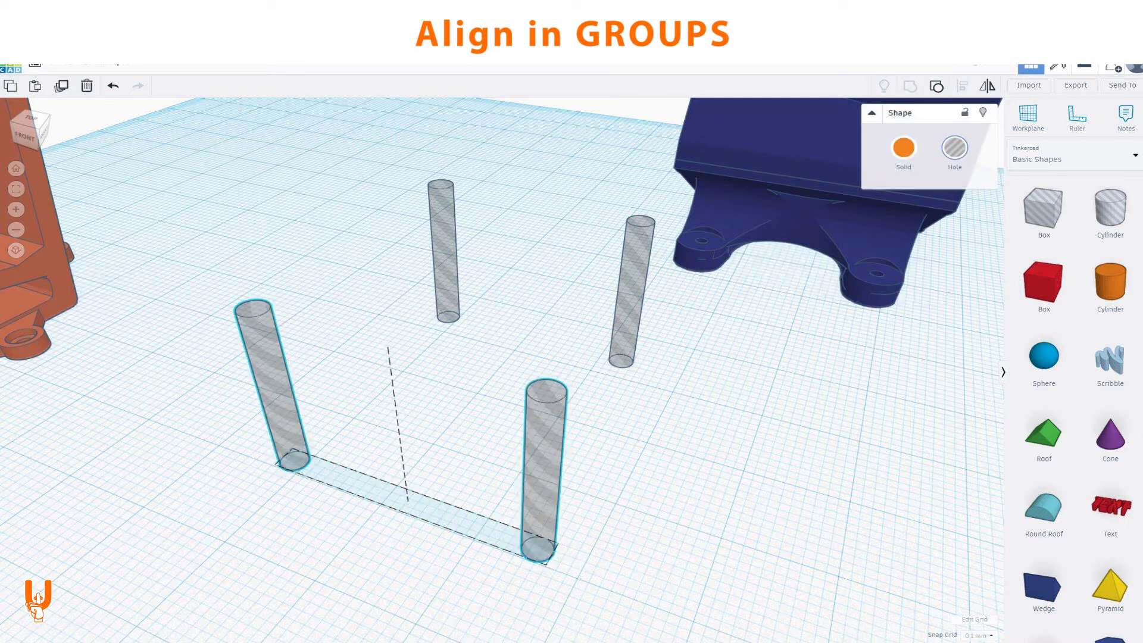
{"action": "left_click", "coordinate": [543, 464], "text": "shift"}
{"action": "key", "text": "l"}
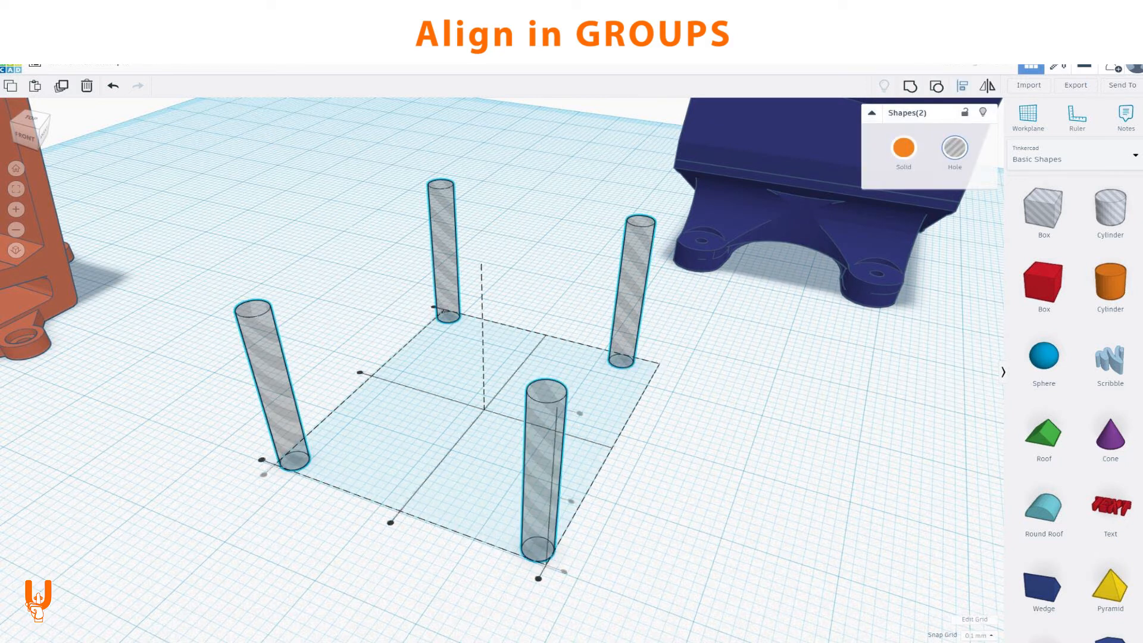
{"action": "left_click", "coordinate": [390, 523]}
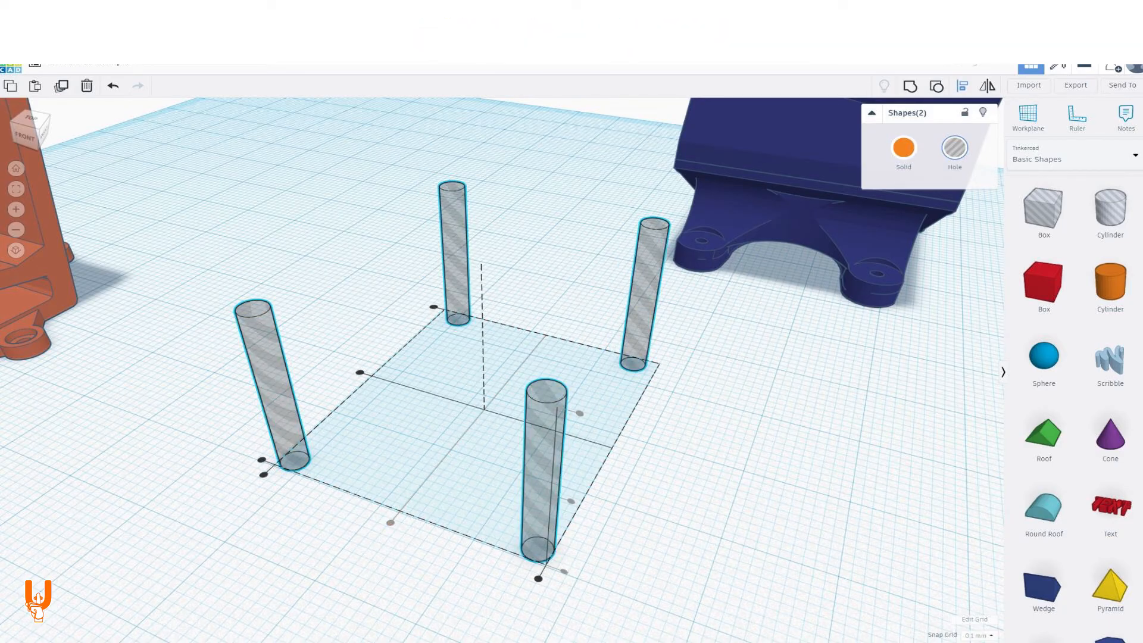
{"action": "key", "text": "Escape"}
{"action": "scroll", "coordinate": [501, 370], "scroll_direction": "down", "scroll_amount": 5}
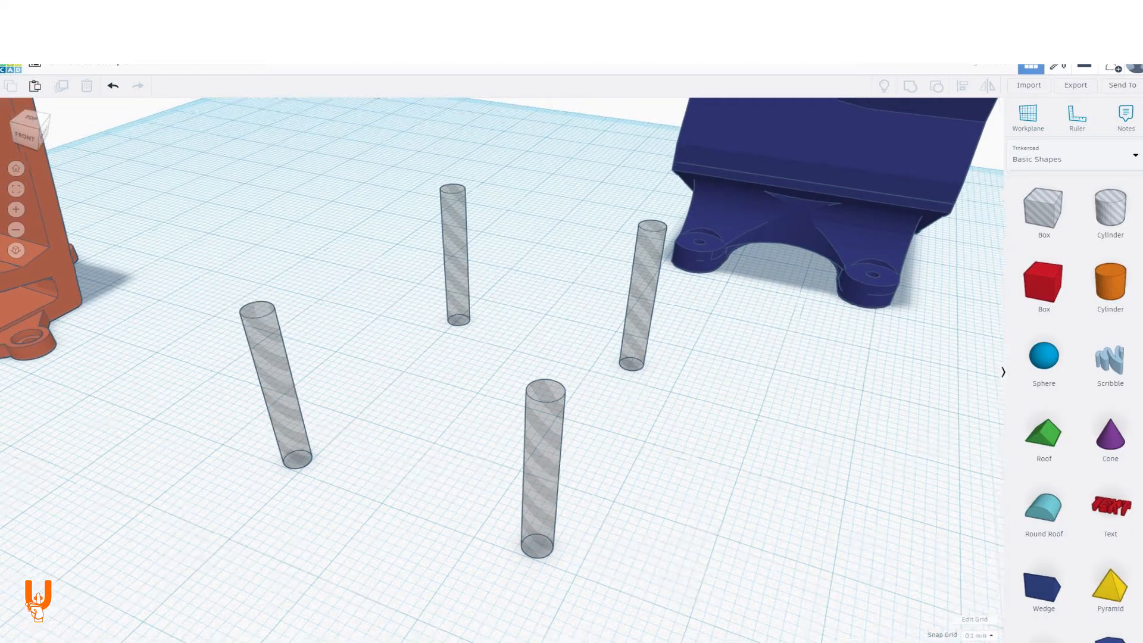
- Place a solid box between the four cylinder holes, stretch it corner to corner at 25 mm wide, and flatten it into a plate
{"action": "right_click_drag", "start_coordinate": [502, 357], "coordinate": [502, 414]}
{"action": "left_click", "coordinate": [1043, 284]}
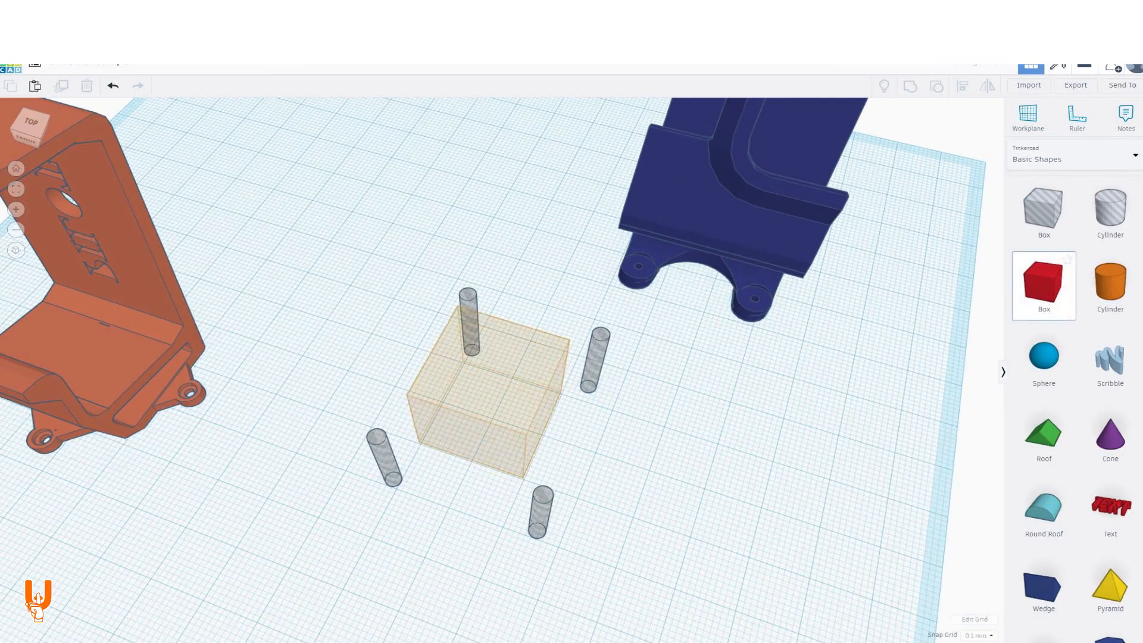
{"action": "left_click_drag", "start_coordinate": [500, 381], "coordinate": [502, 384]}
{"action": "left_click_drag", "start_coordinate": [549, 437], "coordinate": [534, 530]}
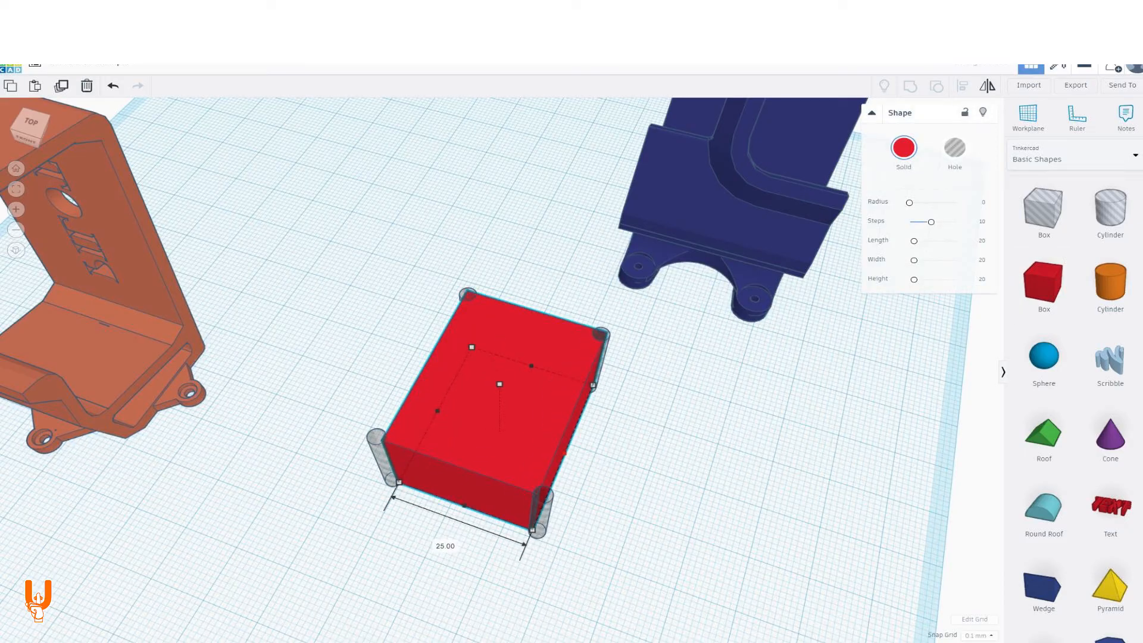
{"action": "right_click_drag", "start_coordinate": [655, 476], "coordinate": [536, 476]}
{"action": "key", "text": "Return"}
- Add a solid cylinder with 64 sides in front of the plate and reduce its diameter to about 4.2 mm
{"action": "left_click_drag", "start_coordinate": [1110, 280], "coordinate": [486, 451]}
{"action": "left_click_drag", "start_coordinate": [916, 202], "coordinate": [955, 202]}
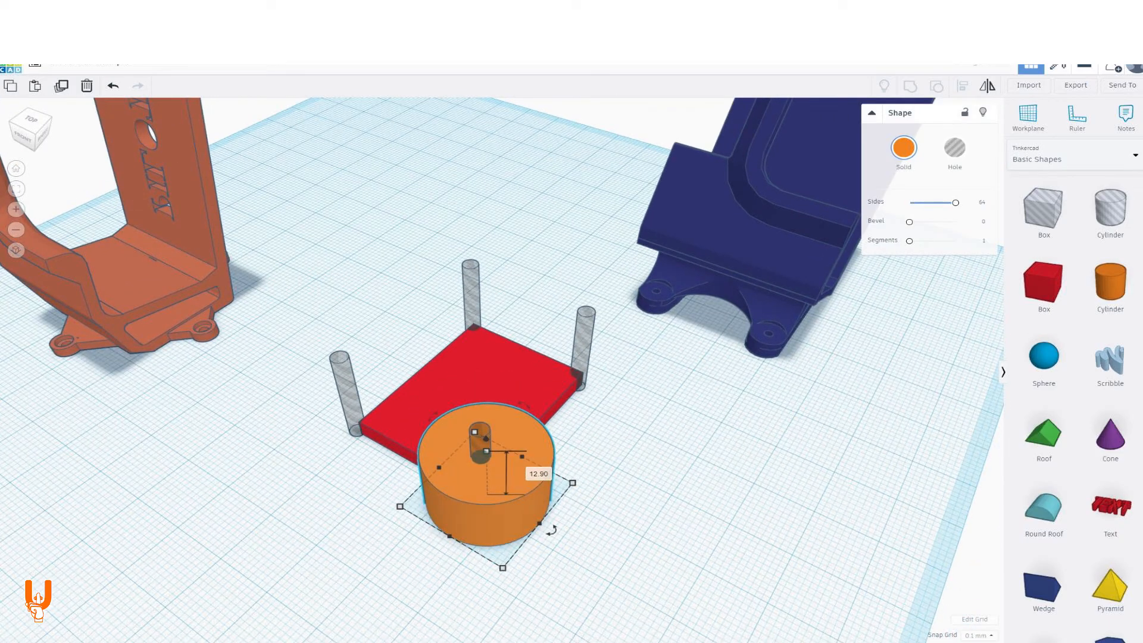
{"action": "right_click_drag", "start_coordinate": [536, 476], "coordinate": [554, 480]}
{"action": "left_click_drag", "start_coordinate": [556, 479], "coordinate": [408, 487], "text": "shift"}
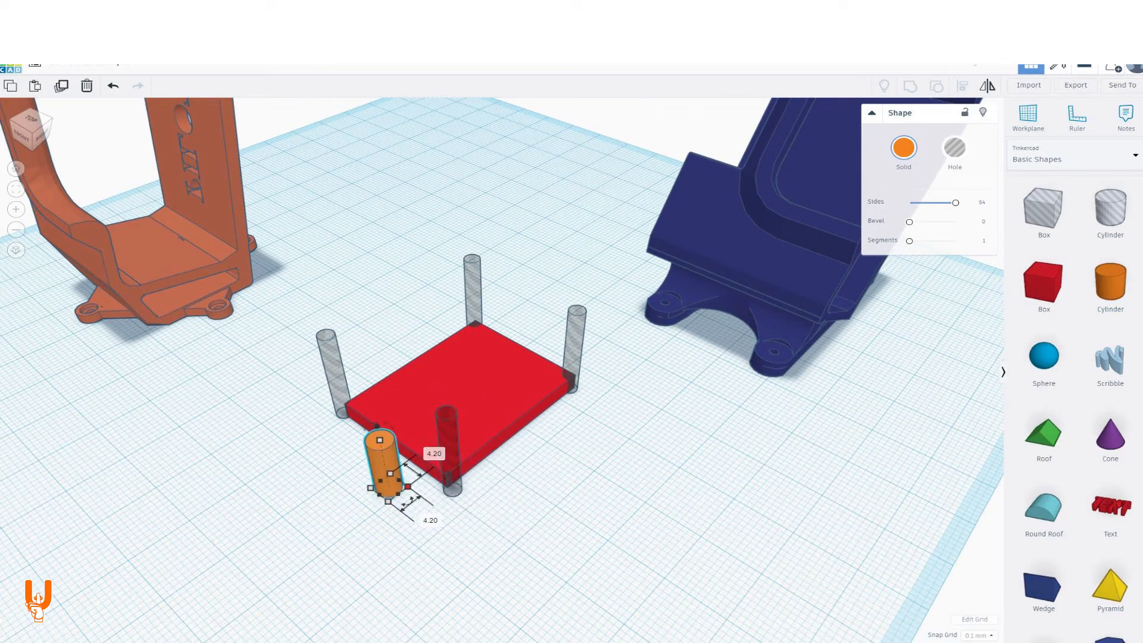
{"action": "right_click_drag", "start_coordinate": [464, 512], "coordinate": [500, 510]}
- Place the solid cylinder around the front corner hole and duplicate it onto the neighbouring hole about 24 mm away
{"action": "left_click", "coordinate": [491, 462]}
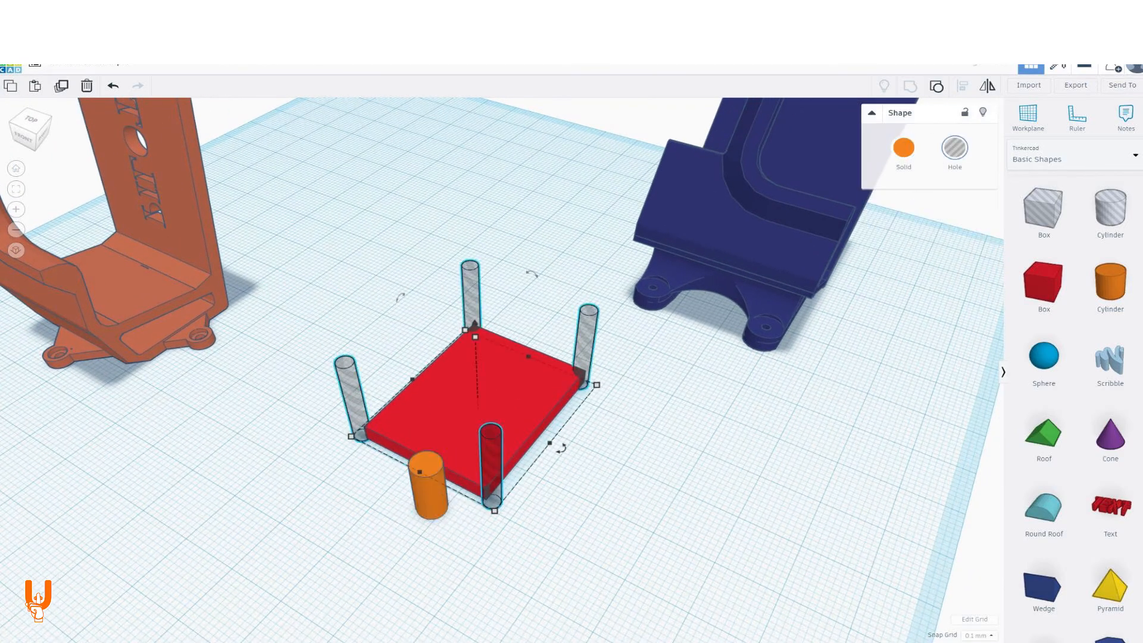
{"action": "left_click", "coordinate": [426, 486]}
{"action": "left_click_drag", "start_coordinate": [427, 486], "coordinate": [371, 422]}
{"action": "key", "text": "Escape"}
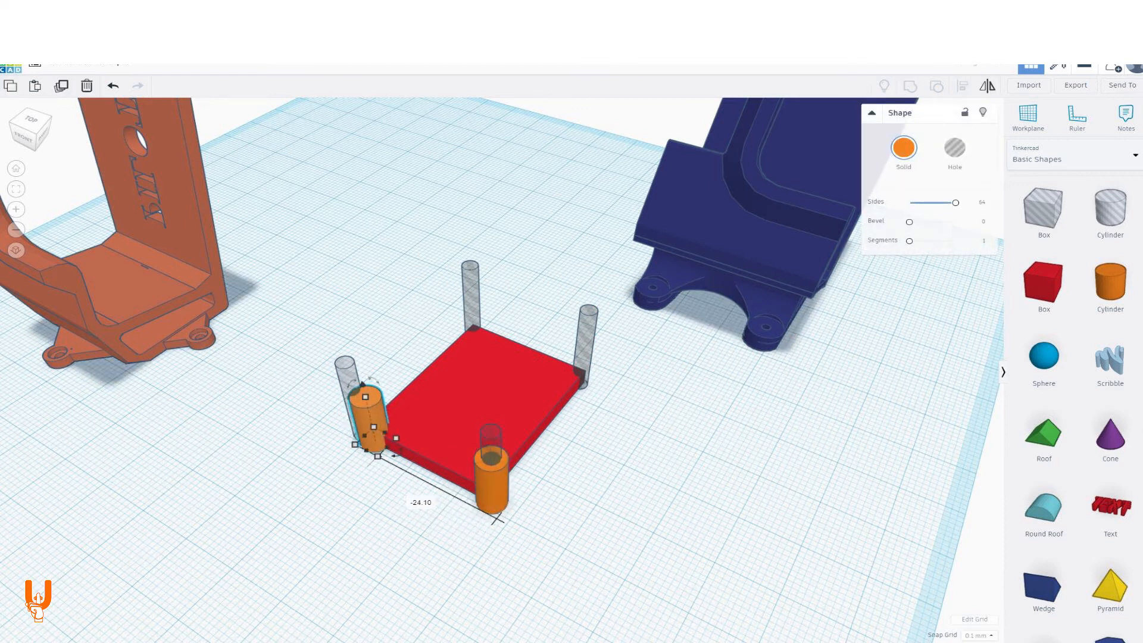
{"action": "left_click", "coordinate": [346, 378], "text": "shift"}
{"action": "right_click_drag", "start_coordinate": [356, 379], "coordinate": [417, 381]}
- Duplicate the two solid cylinders onto the remaining two corner holes and align the copies with the holes
{"action": "left_click", "coordinate": [448, 452]}
{"action": "left_click", "coordinate": [621, 456], "text": "shift"}
{"action": "left_click_drag", "start_coordinate": [621, 444], "coordinate": [640, 357], "text": "alt"}
{"action": "scroll", "coordinate": [616, 353], "scroll_direction": "up", "scroll_amount": 2}
{"action": "key", "text": "ctrl+z"}
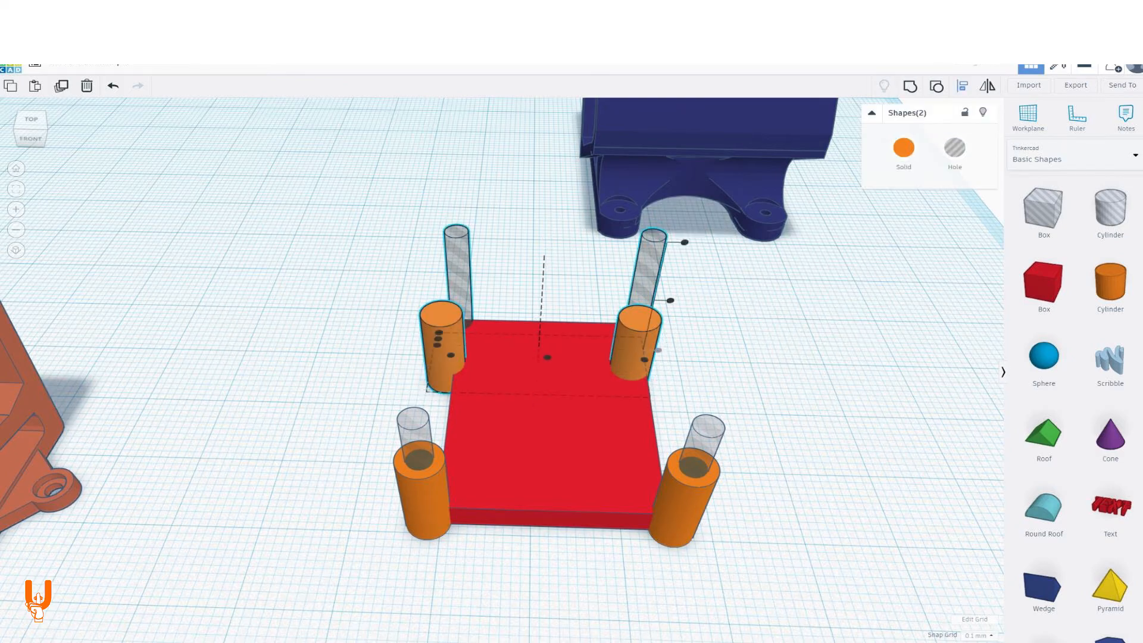
{"action": "right_click_drag", "start_coordinate": [536, 358], "coordinate": [416, 333]}
{"action": "left_click", "coordinate": [774, 536]}
{"action": "right_click_drag", "start_coordinate": [774, 536], "coordinate": [714, 506]}
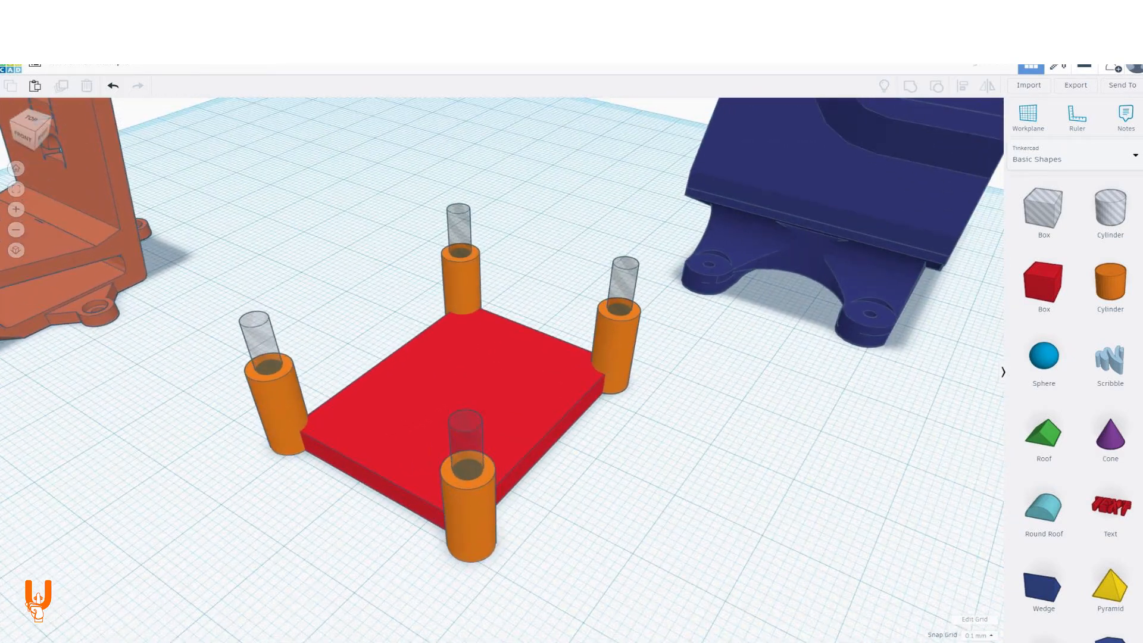
- Lower the height of all four solid corner cylinders to form short rings around the screw holes
{"action": "left_click", "coordinate": [469, 517]}
{"action": "left_click", "coordinate": [279, 411], "text": "shift"}
{"action": "left_click", "coordinate": [618, 351], "text": "shift"}
{"action": "right_click_drag", "start_coordinate": [536, 416], "coordinate": [476, 369]}
{"action": "left_click_drag", "start_coordinate": [431, 300], "coordinate": [431, 356]}
{"action": "left_click", "coordinate": [744, 488]}
{"action": "right_click_drag", "start_coordinate": [744, 488], "coordinate": [852, 524]}
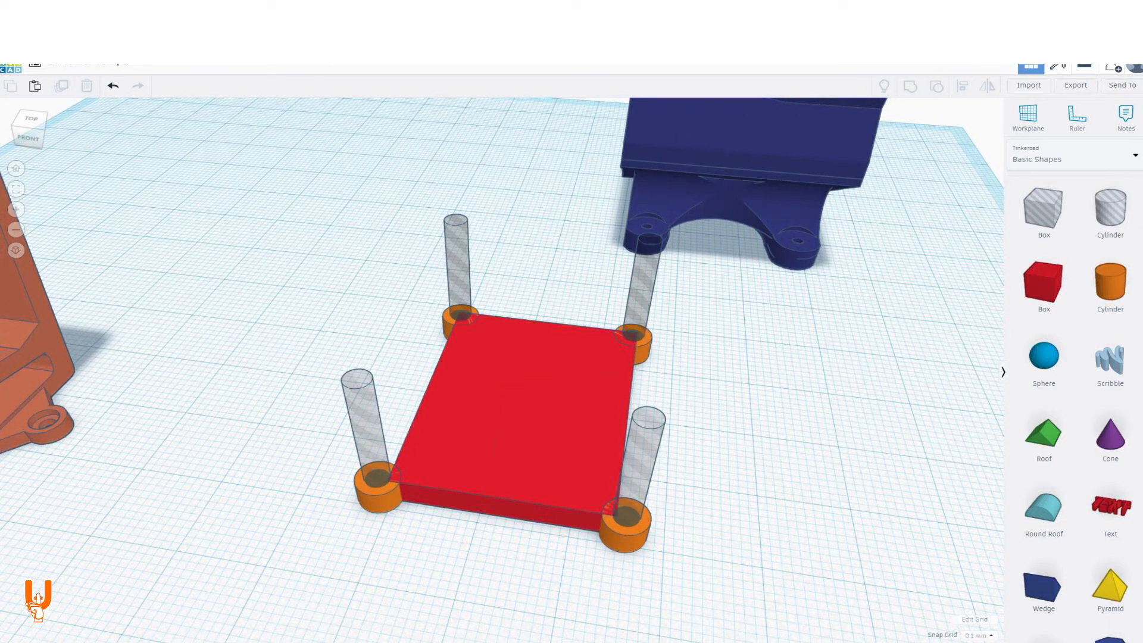
- Overlap three edges of the plate with large cylinder holes and group all the shapes to cut its curved outline and screw holes
{"action": "left_click", "coordinate": [524, 395]}
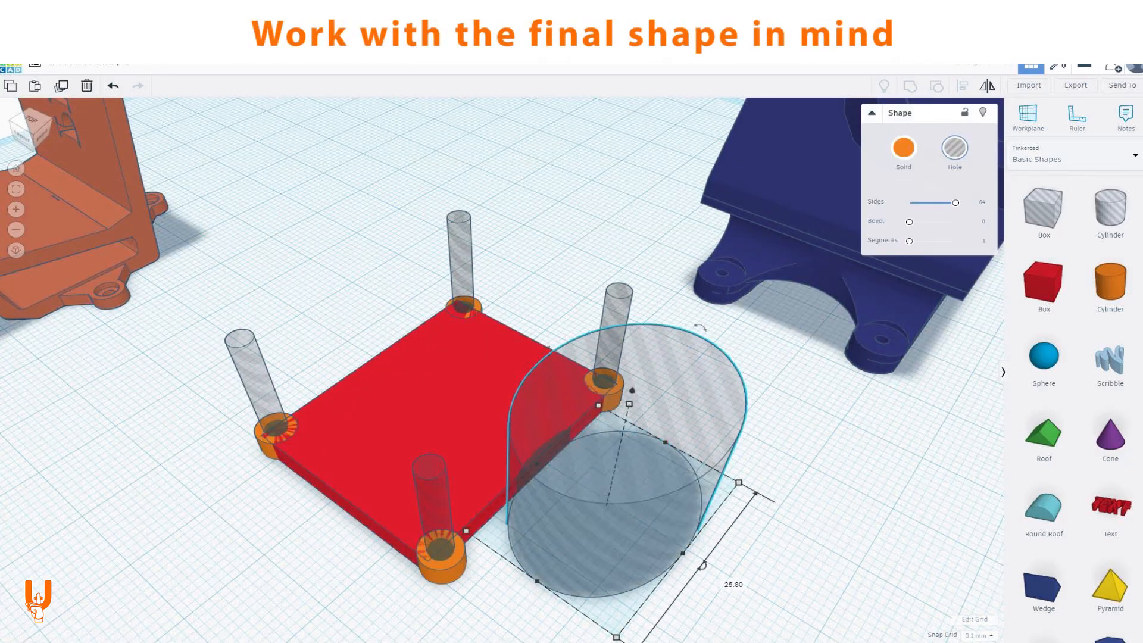
{"action": "right_click_drag", "start_coordinate": [655, 357], "coordinate": [536, 387]}
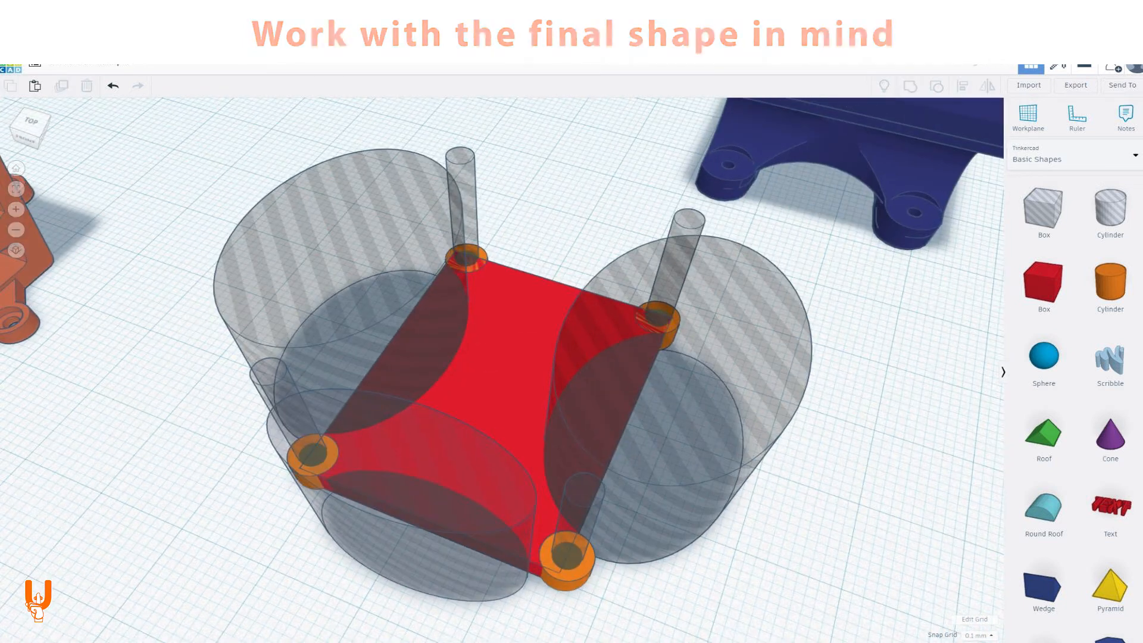
{"action": "scroll", "coordinate": [500, 369], "scroll_direction": "down", "scroll_amount": 3}
{"action": "right_click_drag", "start_coordinate": [417, 357], "coordinate": [464, 357]}
{"action": "left_click_drag", "start_coordinate": [306, 273], "coordinate": [748, 574]}
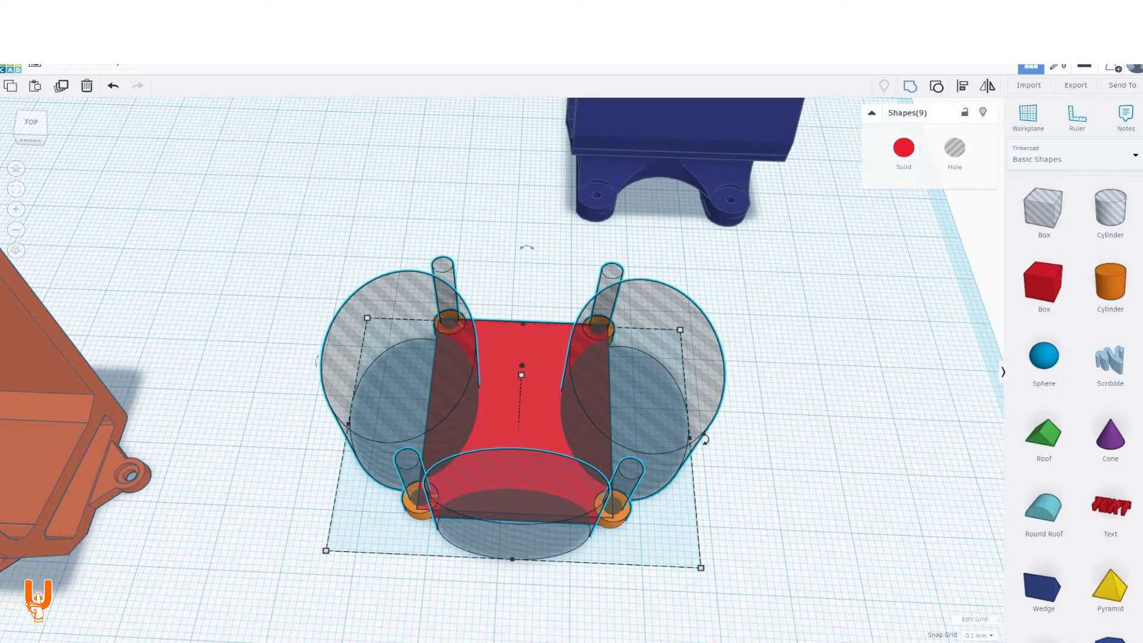
{"action": "right_click_drag", "start_coordinate": [512, 370], "coordinate": [423, 393]}
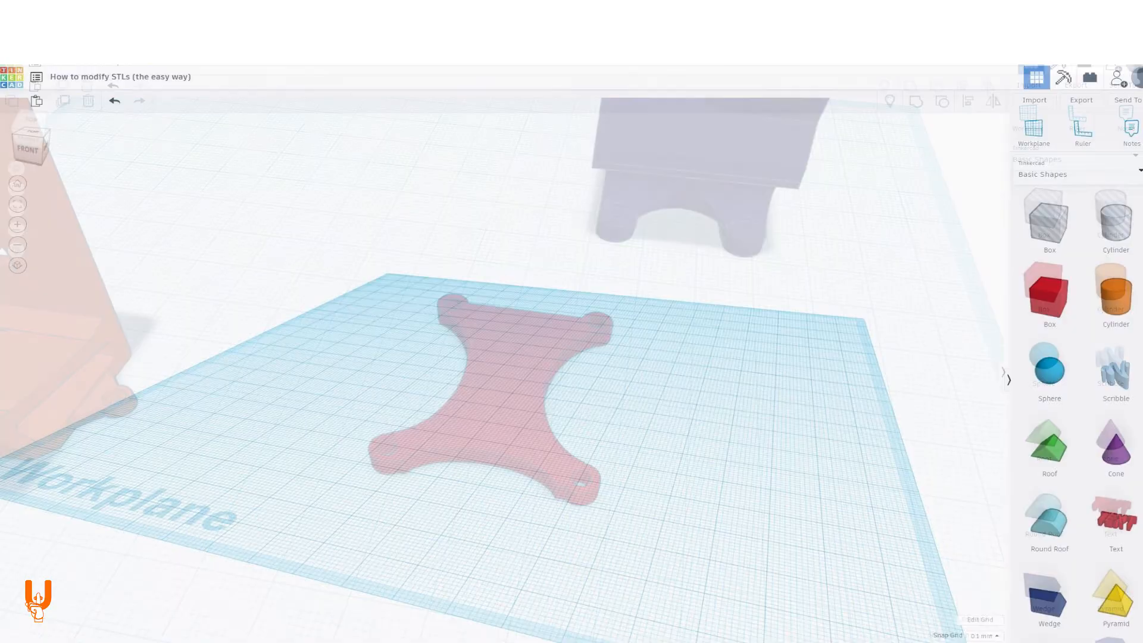
- Import the NM90Insta360GO_horizontal.stl camera mount onto the empty workplane
{"action": "left_click", "coordinate": [1035, 100]}
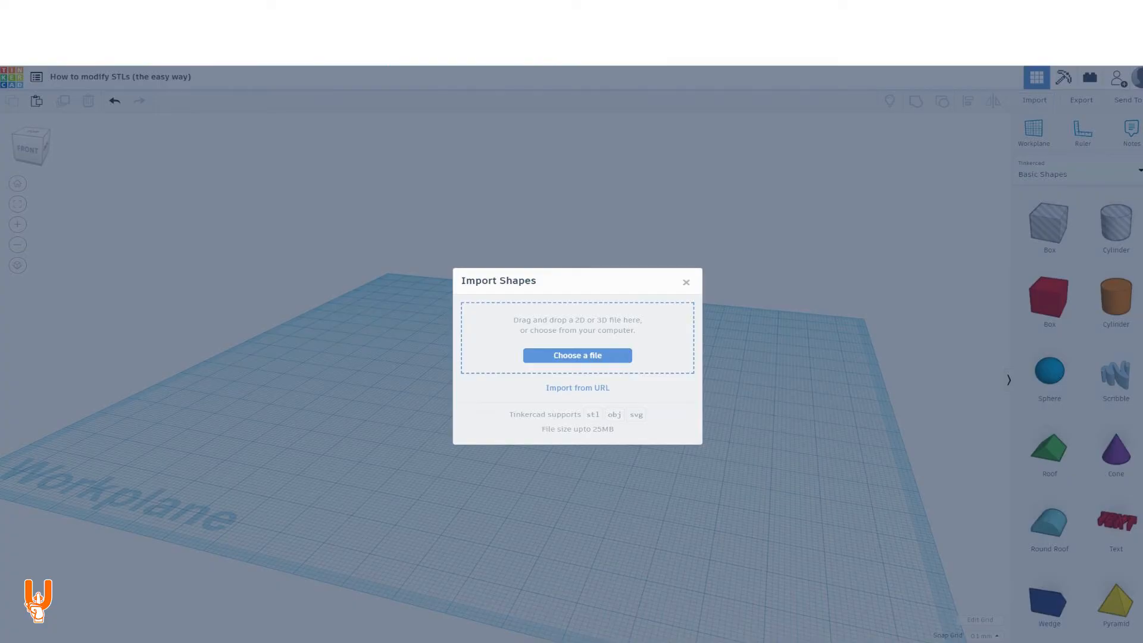
{"action": "left_click_drag", "start_coordinate": [587, 347], "coordinate": [587, 347]}
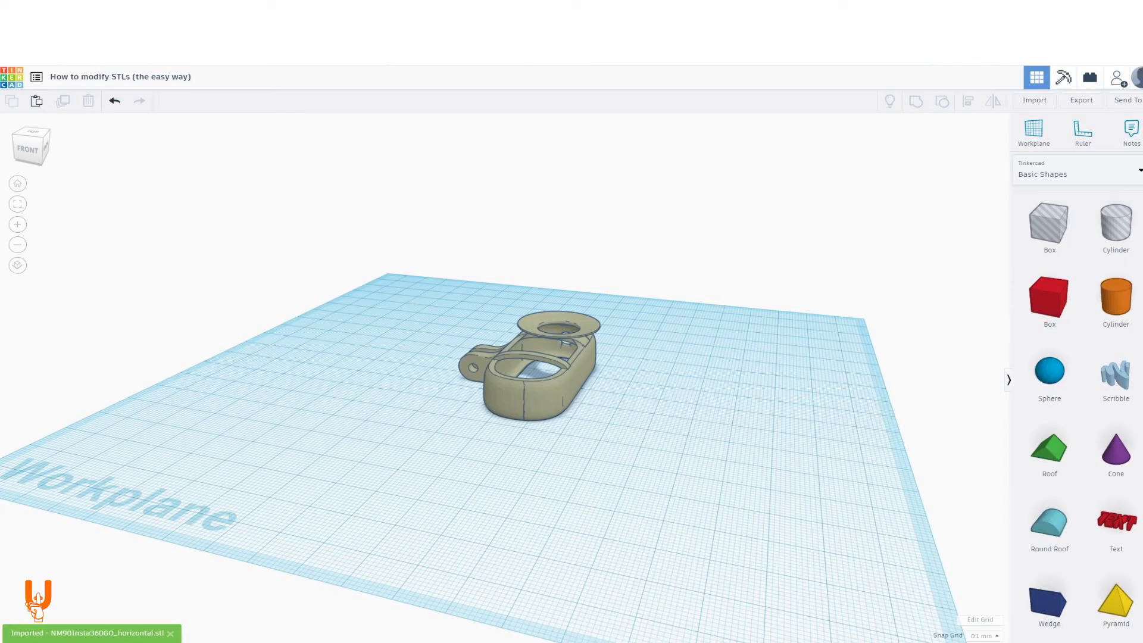
{"action": "scroll", "coordinate": [530, 370], "scroll_direction": "up", "scroll_amount": 5}
{"action": "right_click_drag", "start_coordinate": [529, 369], "coordinate": [619, 419]}
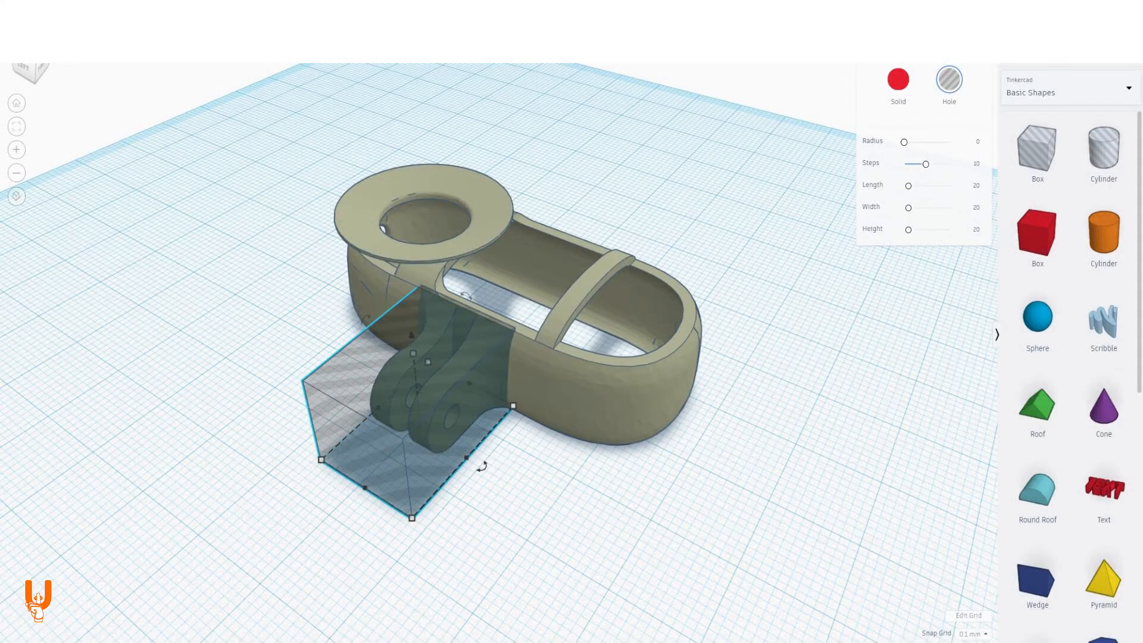
- Cover the camera mount's body with a solid box about 78.5 by 36.3 mm and cut the small hole box out of it
{"action": "left_click_drag", "start_coordinate": [1037, 233], "coordinate": [387, 115]}
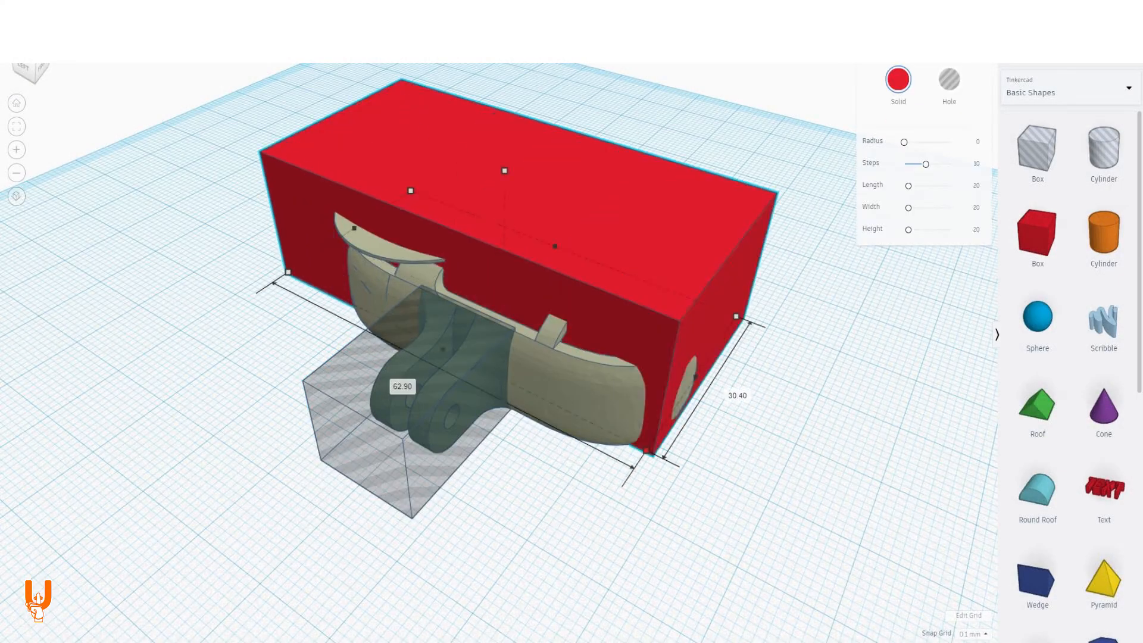
{"action": "left_click_drag", "start_coordinate": [646, 451], "coordinate": [754, 553]}
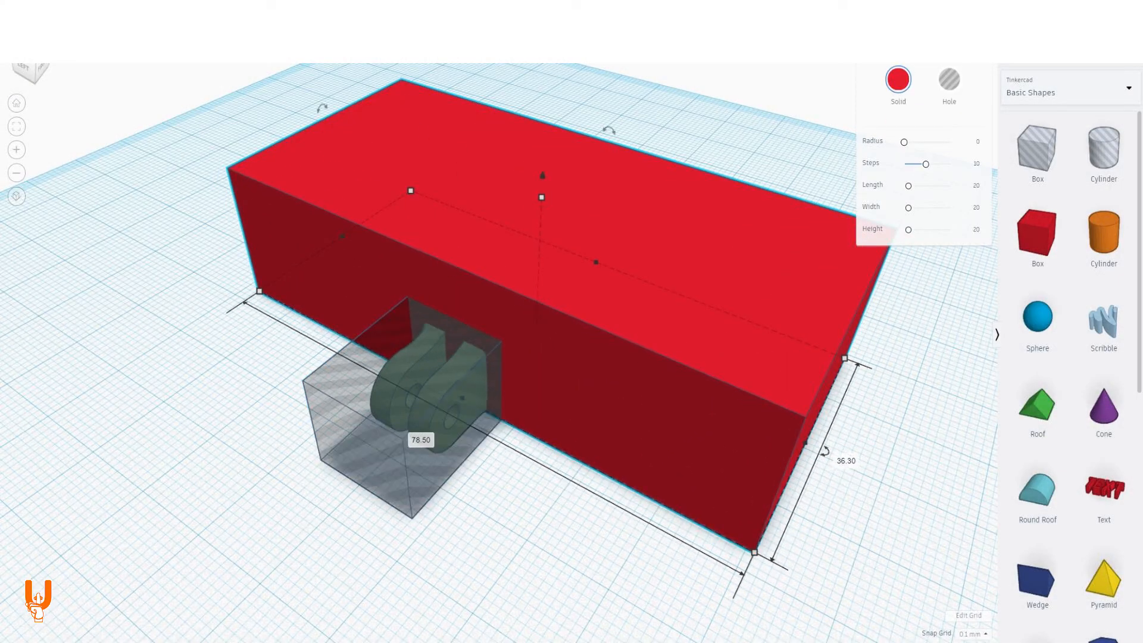
{"action": "left_click", "coordinate": [485, 463], "text": "shift"}
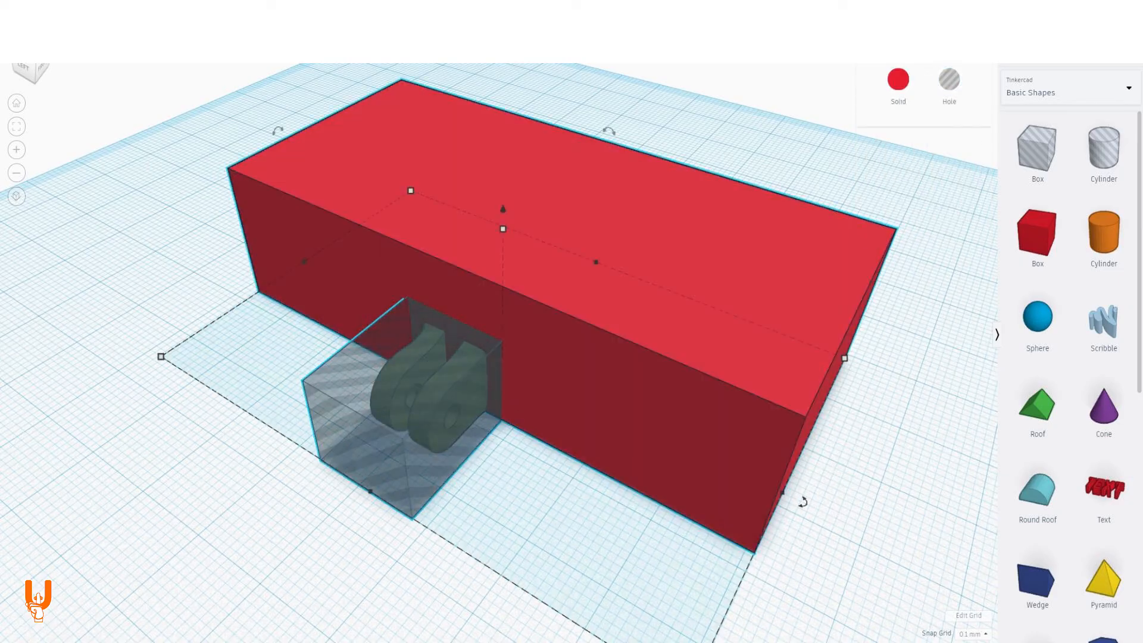
{"action": "key", "text": "ctrl+g"}
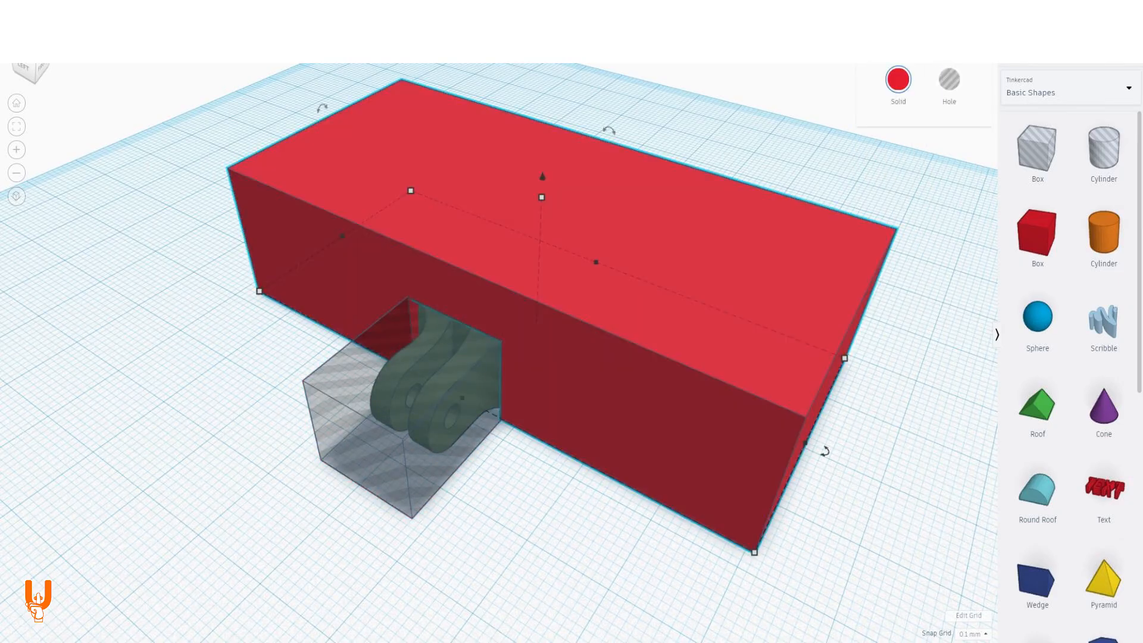
- Turn the large notched box into a hole and hide it
{"action": "left_click", "coordinate": [949, 80]}
{"action": "right_click_drag", "start_coordinate": [703, 381], "coordinate": [595, 322]}
{"action": "key", "text": "ctrl+h"}
- Group one mount copy with the small hole box to remove its tab, and the other with the notched hole to keep only the tab
{"action": "left_click", "coordinate": [553, 426]}
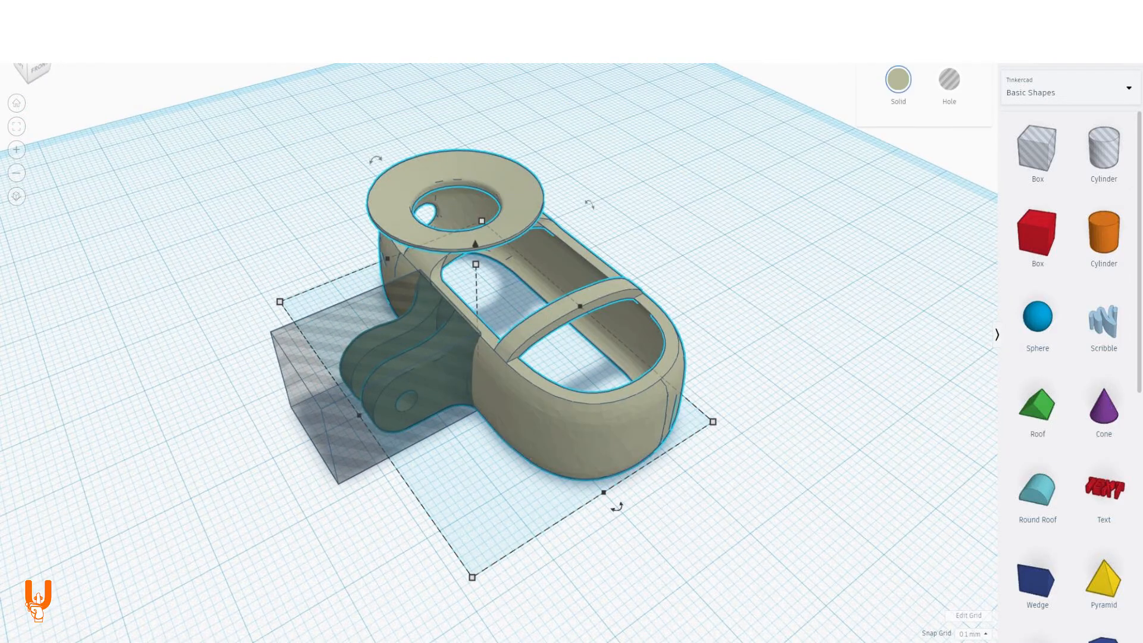
{"action": "key", "text": "ctrl+g"}
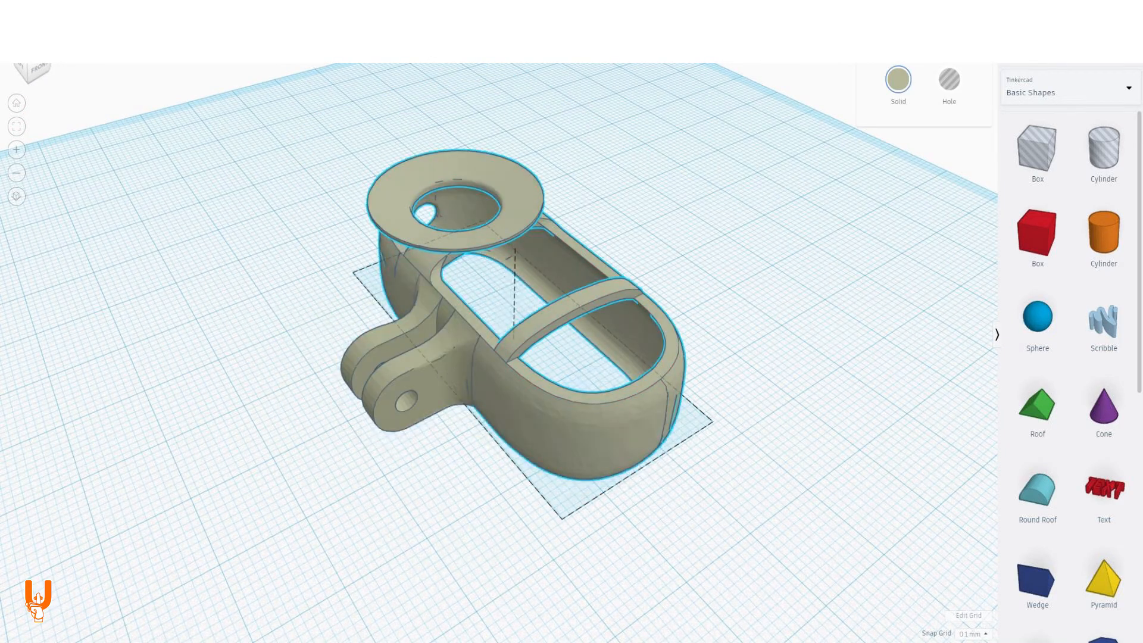
{"action": "key", "text": "ctrl+shift+h"}
{"action": "left_click", "coordinate": [774, 298], "text": "shift"}
{"action": "key", "text": "ctrl+g"}
- Move the separated mounting tab about 11.5 mm away from the camera mount's body
{"action": "left_click", "coordinate": [774, 506]}
{"action": "left_click", "coordinate": [438, 381]}
{"action": "left_click_drag", "start_coordinate": [438, 381], "coordinate": [354, 425]}
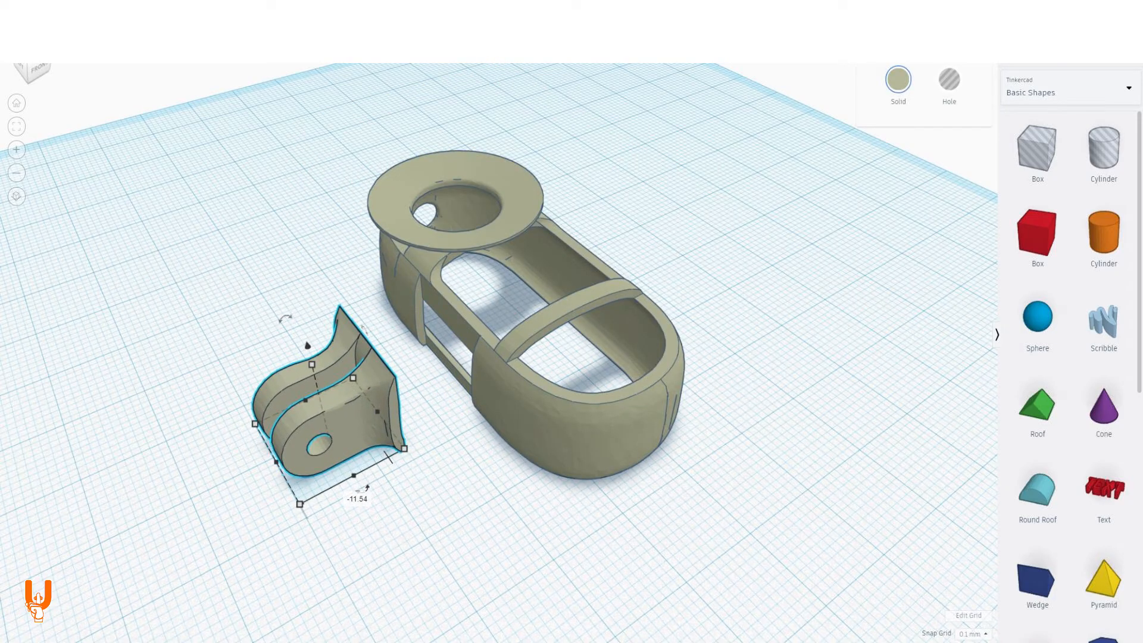
- Undo the tab's last move and place a copy of it, turned a quarter turn, at the rounded end of the body
{"action": "mouse_move", "coordinate": [358, 426]}
{"action": "right_mouse_down"}
{"action": "mouse_move", "coordinate": [464, 357]}
{"action": "mouse_move", "coordinate": [595, 309]}
{"action": "mouse_move", "coordinate": [470, 357]}
{"action": "mouse_move", "coordinate": [361, 420]}
{"action": "right_mouse_up"}
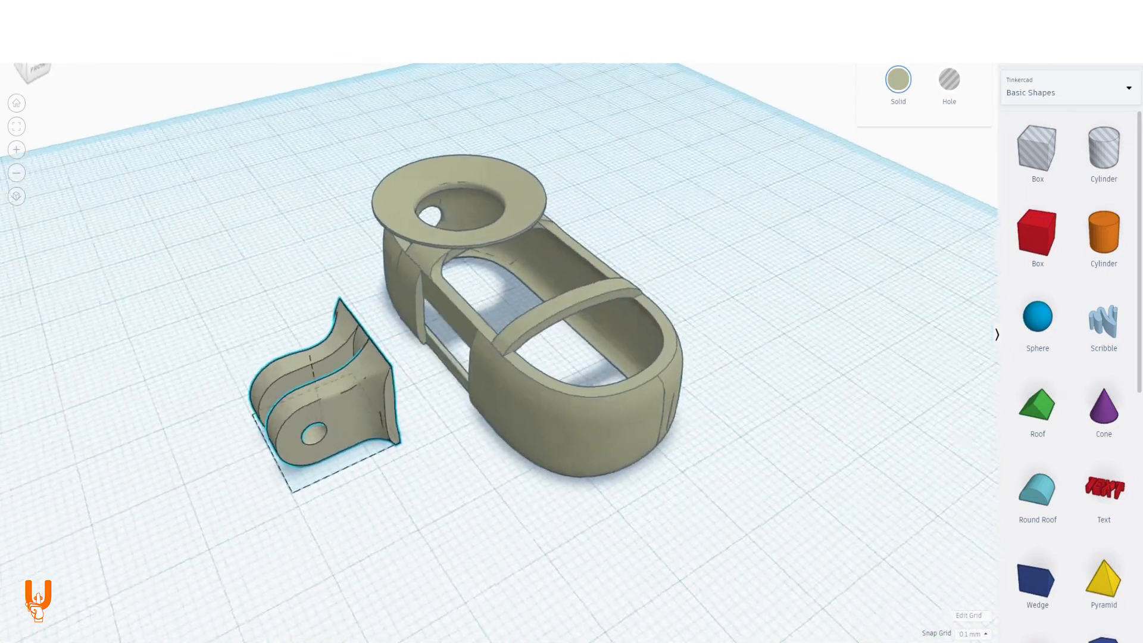
{"action": "key", "text": "ctrl+z"}
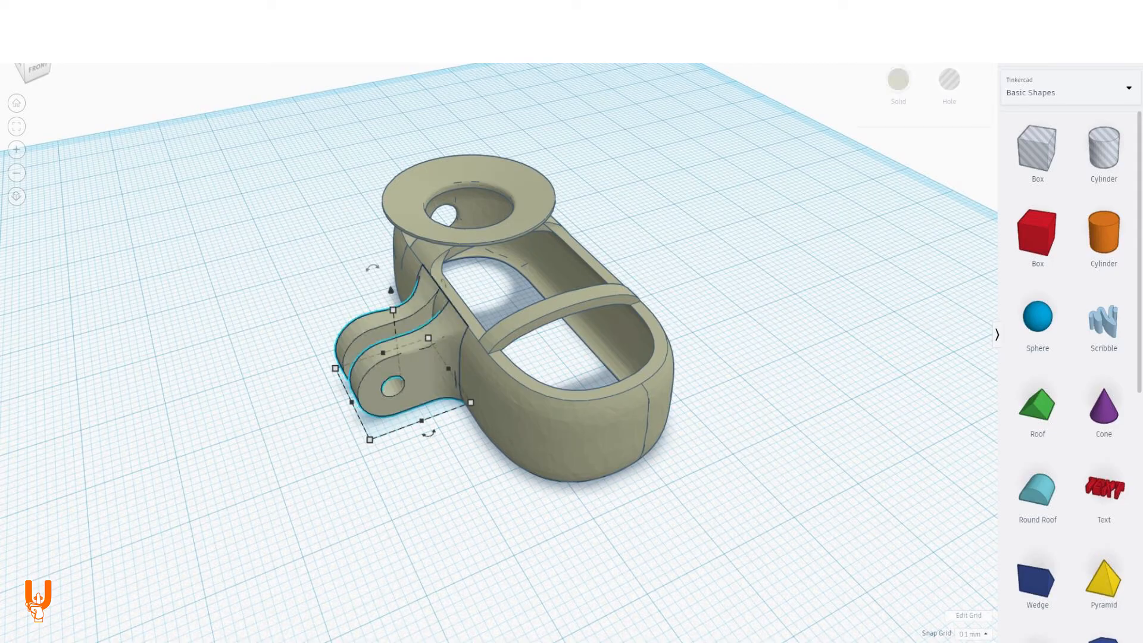
{"action": "left_click_drag", "start_coordinate": [333, 469], "coordinate": [393, 413]}
{"action": "left_click_drag", "start_coordinate": [310, 393], "coordinate": [633, 485]}
{"action": "right_click_drag", "start_coordinate": [632, 485], "coordinate": [530, 494]}
{"action": "middle_click_drag", "start_coordinate": [530, 494], "coordinate": [519, 458]}
{"action": "scroll", "coordinate": [536, 387], "scroll_direction": "up", "scroll_amount": 2}
{"action": "right_click_drag", "start_coordinate": [519, 459], "coordinate": [524, 512]}
- Nudge the rotated tab copy sideways until it is centred on the body's rounded end
{"action": "key", "text": "Left"}
{"action": "key", "text": "Left"}
{"action": "key", "text": "Left"}
{"action": "key", "text": "Left"}
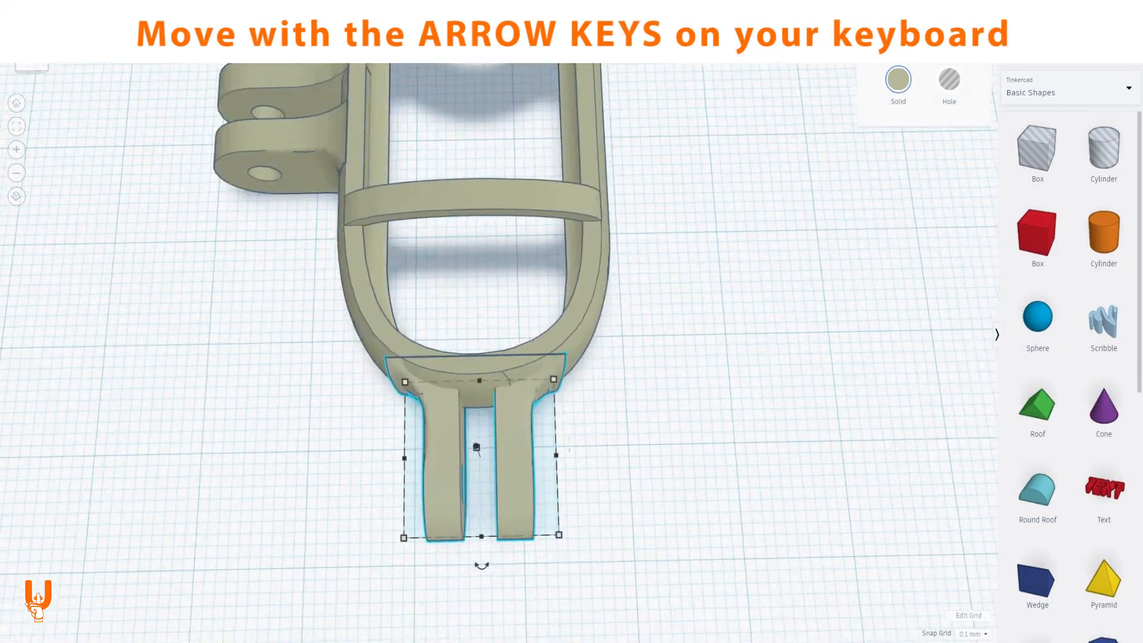
{"action": "scroll", "coordinate": [470, 476], "scroll_direction": "up", "scroll_amount": 2}
{"action": "right_click_drag", "start_coordinate": [476, 477], "coordinate": [527, 381]}
{"action": "key", "text": "Left"}
{"action": "key", "text": "Left"}
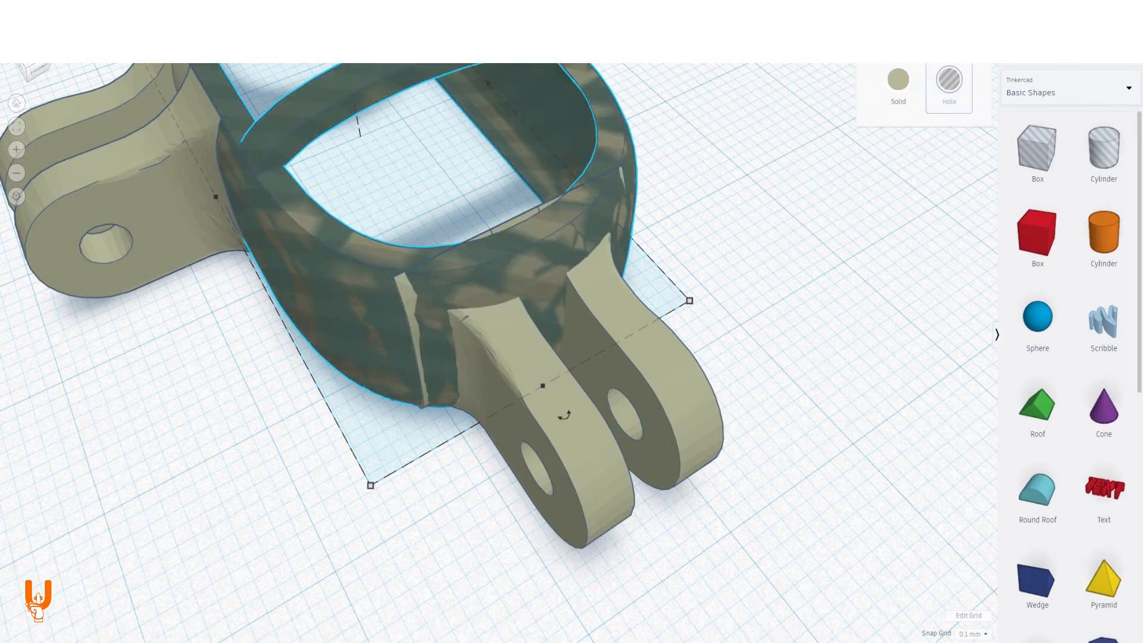
- Trim the rotated tab with the body's shape to cut away the part overlapping the body wall
{"action": "left_click", "coordinate": [898, 80]}
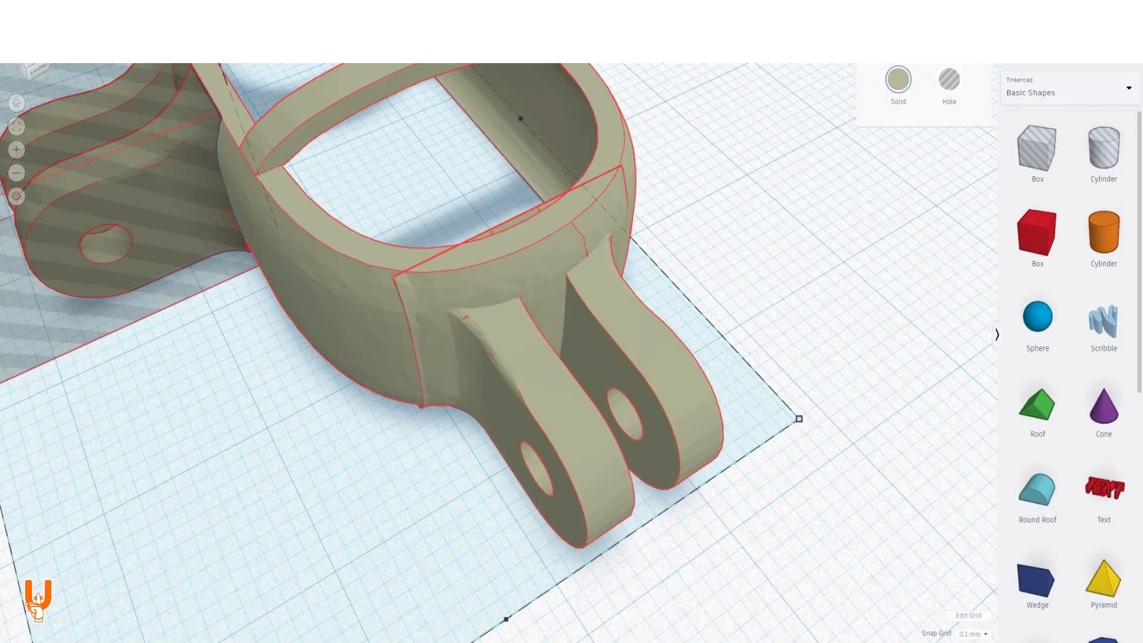
{"action": "mouse_move", "coordinate": [506, 369]}
{"action": "right_mouse_down"}
{"action": "mouse_move", "coordinate": [637, 411]}
{"action": "mouse_move", "coordinate": [602, 434]}
{"action": "mouse_move", "coordinate": [542, 429]}
{"action": "mouse_move", "coordinate": [631, 286]}
{"action": "mouse_move", "coordinate": [572, 363]}
{"action": "mouse_move", "coordinate": [494, 358]}
{"action": "right_mouse_up"}
{"action": "left_click", "coordinate": [536, 369]}
{"action": "left_click_drag", "start_coordinate": [500, 333], "coordinate": [418, 277]}
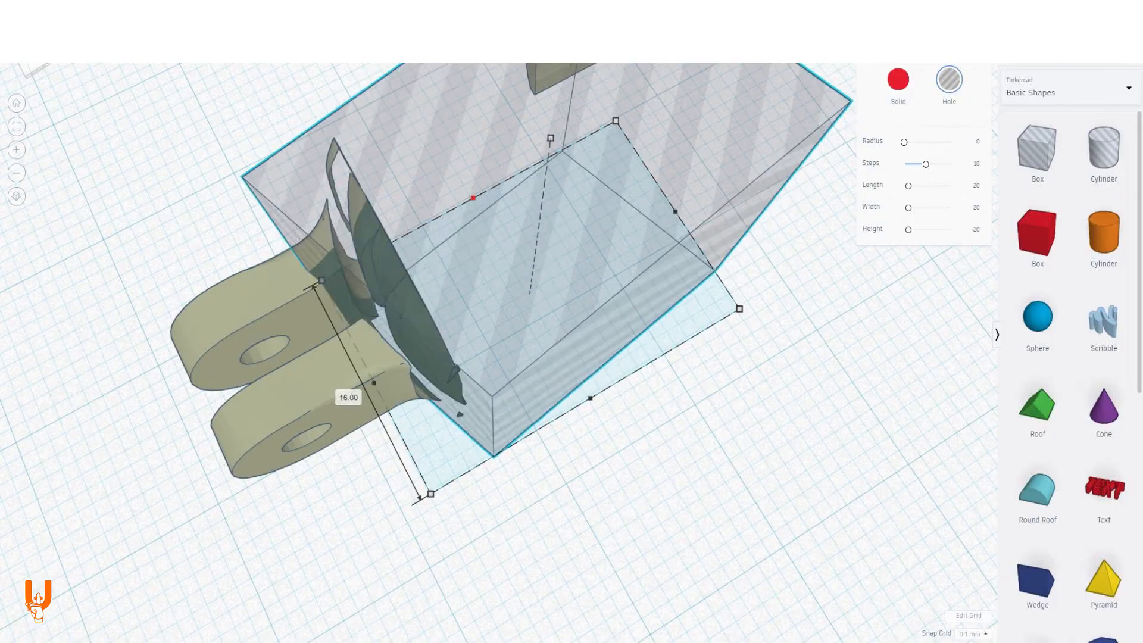
- Cover the loose slivers behind the rotated tab with a hole box and group them to cut the slivers away
{"action": "key", "text": "Delete"}
{"action": "left_click", "coordinate": [1038, 147]}
{"action": "left_click", "coordinate": [623, 459]}
{"action": "left_click_drag", "start_coordinate": [622, 459], "coordinate": [554, 316]}
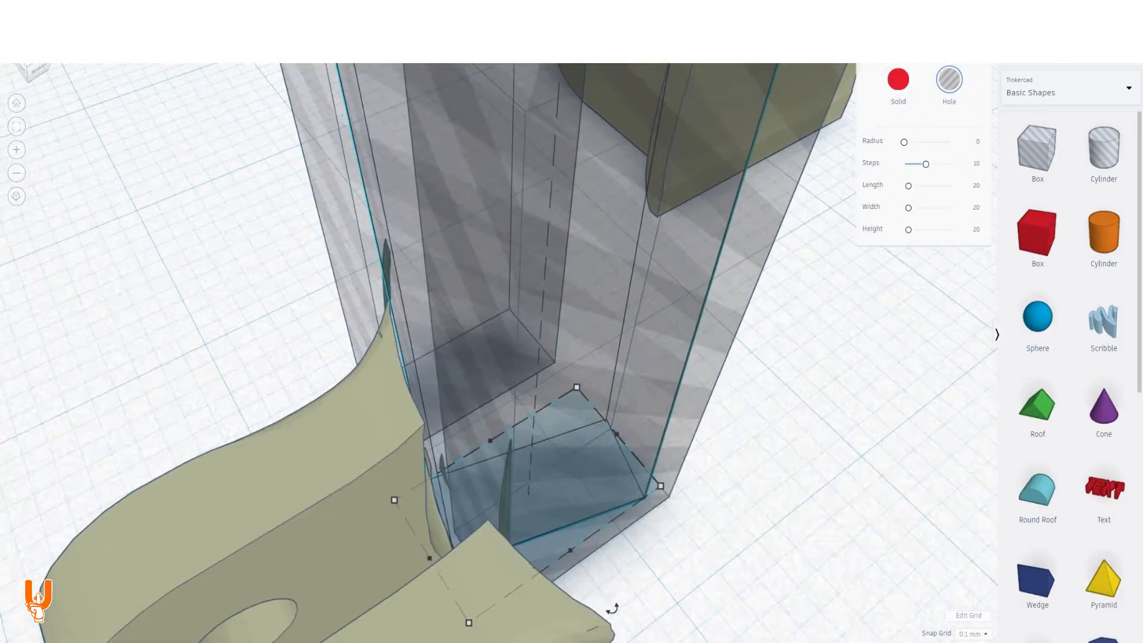
{"action": "mouse_move", "coordinate": [571, 417]}
{"action": "right_mouse_down"}
{"action": "mouse_move", "coordinate": [512, 268]}
{"action": "mouse_move", "coordinate": [571, 429]}
{"action": "mouse_move", "coordinate": [643, 453]}
{"action": "right_mouse_up"}
{"action": "scroll", "coordinate": [571, 357], "scroll_direction": "down", "scroll_amount": 4}
{"action": "left_click_drag", "start_coordinate": [407, 335], "coordinate": [760, 541]}
{"action": "key", "text": "ctrl+g"}
- Place another hole box behind one prong of the rotated tab and a duplicate of it behind the other
{"action": "right_click_drag", "start_coordinate": [596, 357], "coordinate": [655, 369]}
{"action": "left_click", "coordinate": [1038, 149]}
{"action": "left_click", "coordinate": [581, 396]}
{"action": "left_click_drag", "start_coordinate": [445, 370], "coordinate": [470, 322]}
{"action": "left_click_drag", "start_coordinate": [572, 297], "coordinate": [643, 387]}
{"action": "right_click_drag", "start_coordinate": [655, 357], "coordinate": [512, 381]}
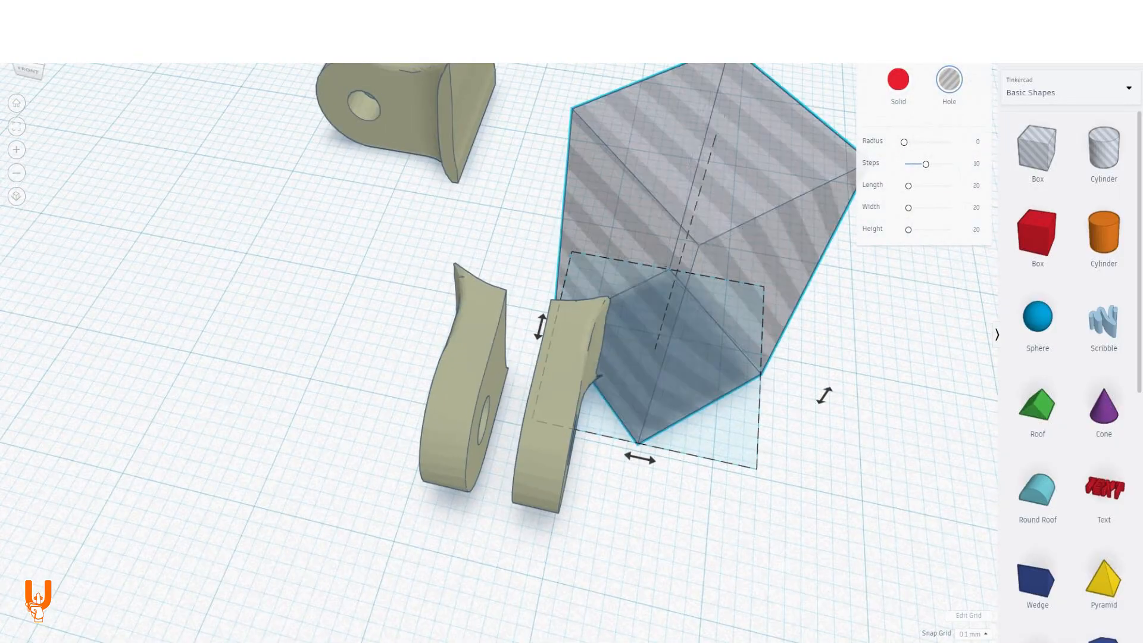
{"action": "key", "text": "ctrl+d"}
{"action": "left_click_drag", "start_coordinate": [672, 358], "coordinate": [524, 345]}
- Group the rotated tab with the hole boxes to remove the remaining leftovers, and show all hidden parts
{"action": "right_click_drag", "start_coordinate": [476, 357], "coordinate": [524, 381]}
{"action": "left_click_drag", "start_coordinate": [357, 536], "coordinate": [715, 358]}
{"action": "key", "text": "ctrl+g"}
{"action": "key", "text": "ctrl+shift+h"}
- Check the second tab's joint from below and export the selected camera mount with both tabs as an STL
{"action": "right_click_drag", "start_coordinate": [596, 357], "coordinate": [417, 179]}
{"action": "scroll", "coordinate": [369, 238], "scroll_direction": "up", "scroll_amount": 3}
{"action": "left_click", "coordinate": [369, 239]}
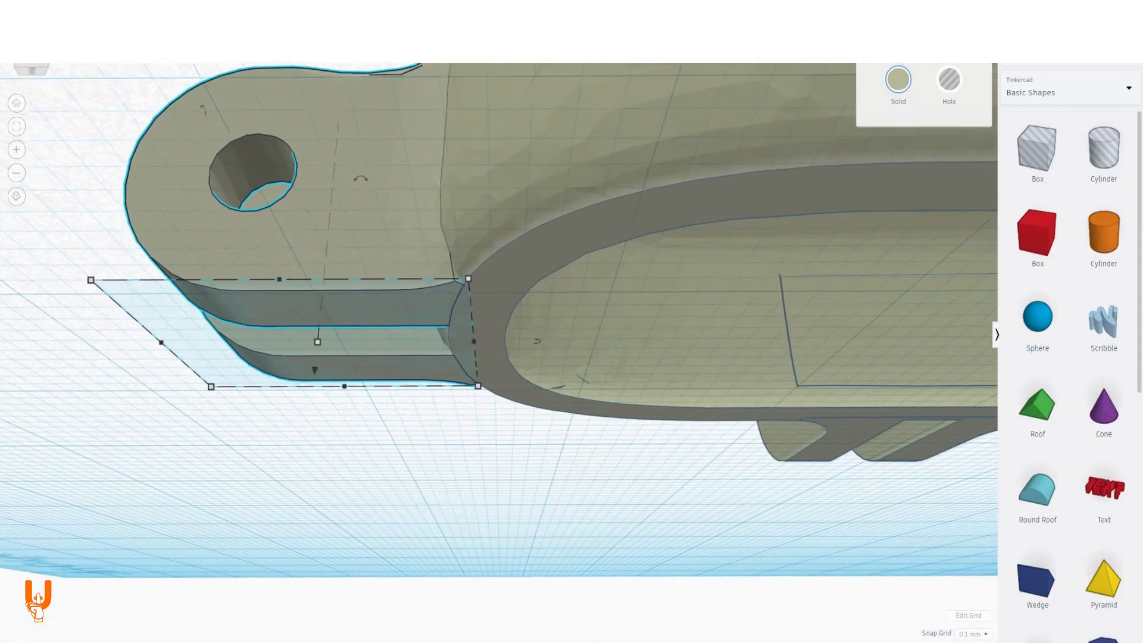
{"action": "right_click_drag", "start_coordinate": [476, 357], "coordinate": [649, 215]}
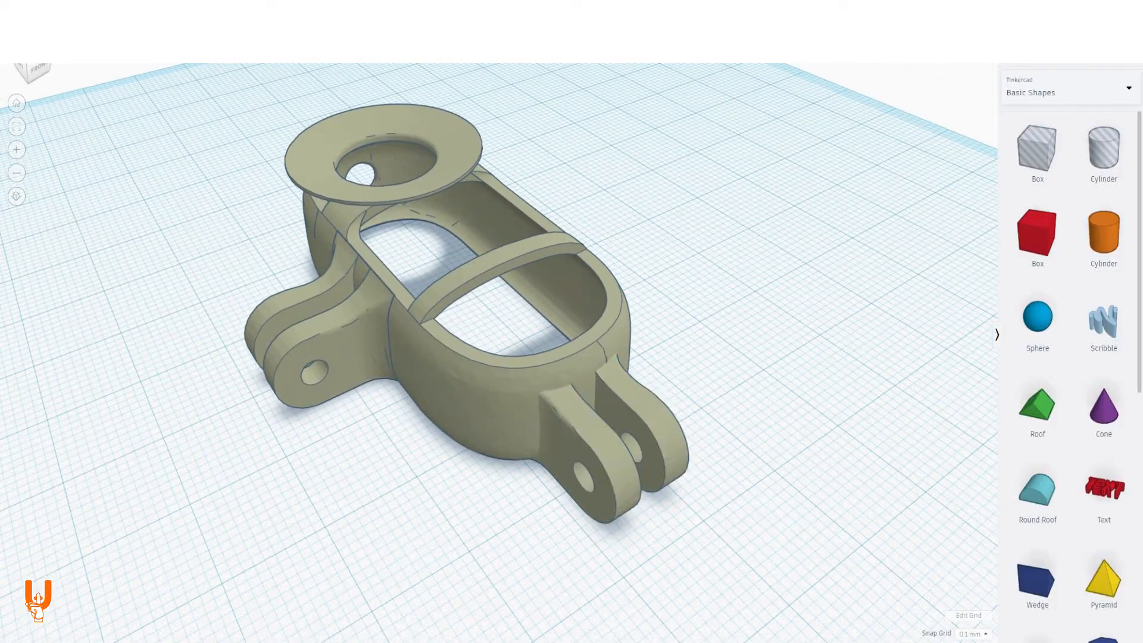
{"action": "left_click", "coordinate": [488, 411]}
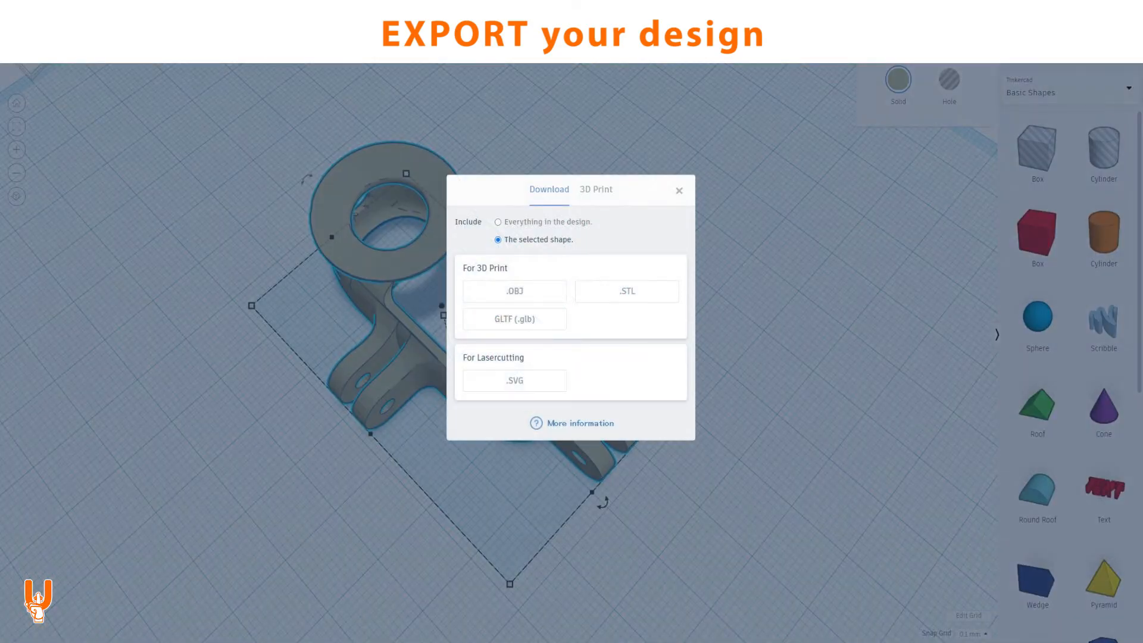
{"action": "left_click", "coordinate": [627, 292]}
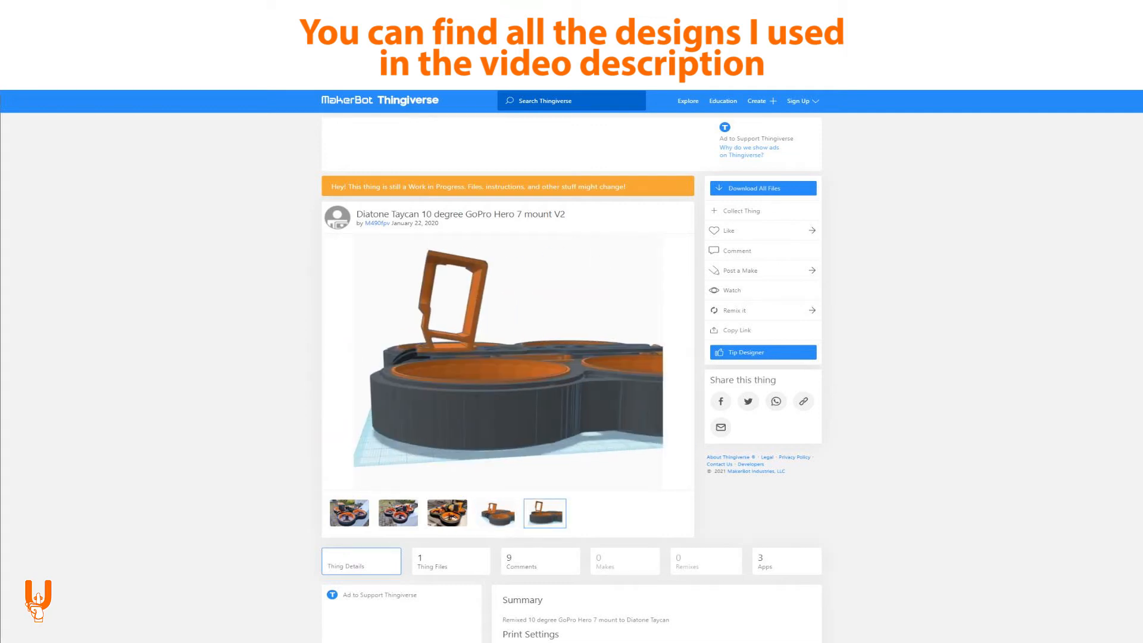
- Switch to Thingiverse and view the file lists of the Diatone Taycan GoPro Hero 7 mount and the ImpulseRC APEX GoPro Hero 8 mount
{"action": "left_click", "coordinate": [451, 561]}
{"action": "scroll", "coordinate": [572, 378], "scroll_direction": "down", "scroll_amount": 1}
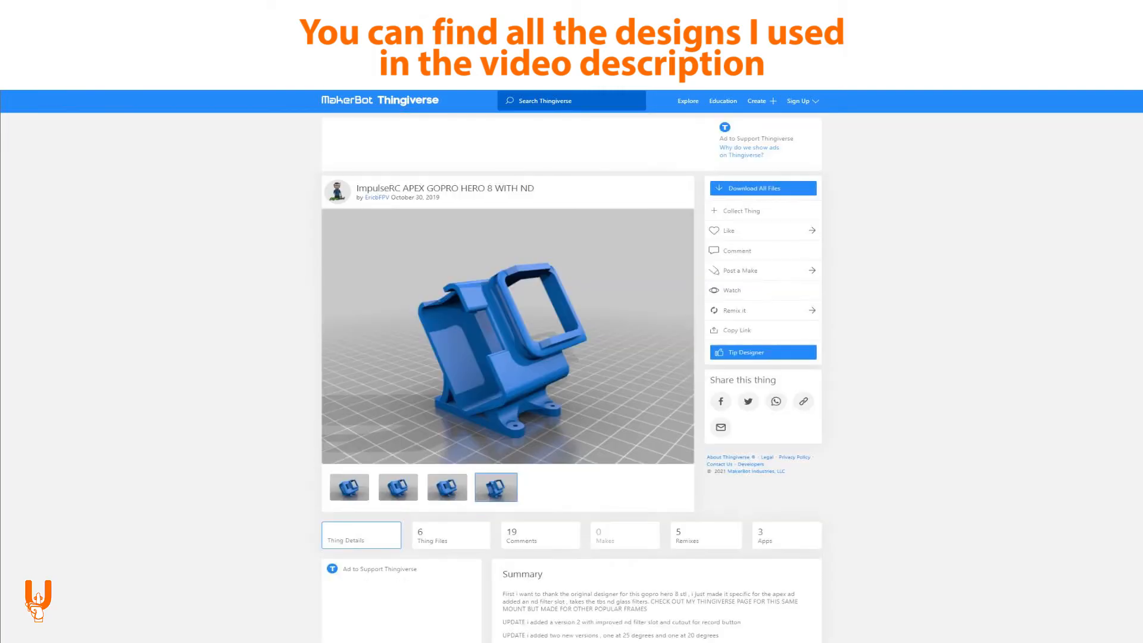
{"action": "left_click", "coordinate": [451, 535]}
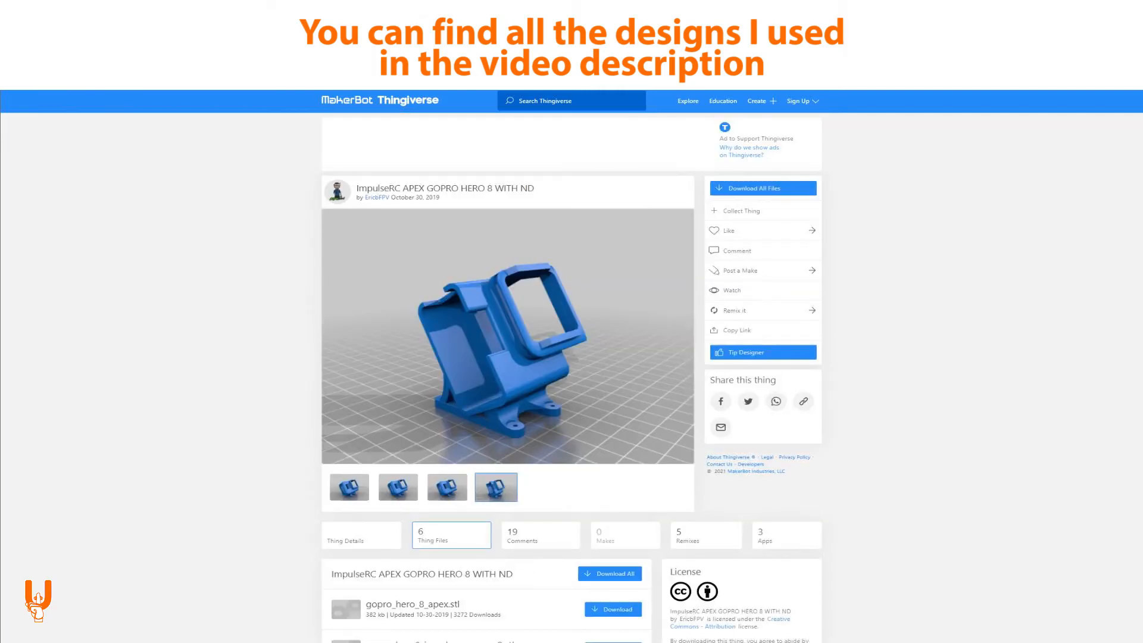
{"action": "scroll", "coordinate": [572, 378], "scroll_direction": "down", "scroll_amount": 3}
{"action": "left_click_drag", "start_coordinate": [487, 552], "coordinate": [365, 551]}
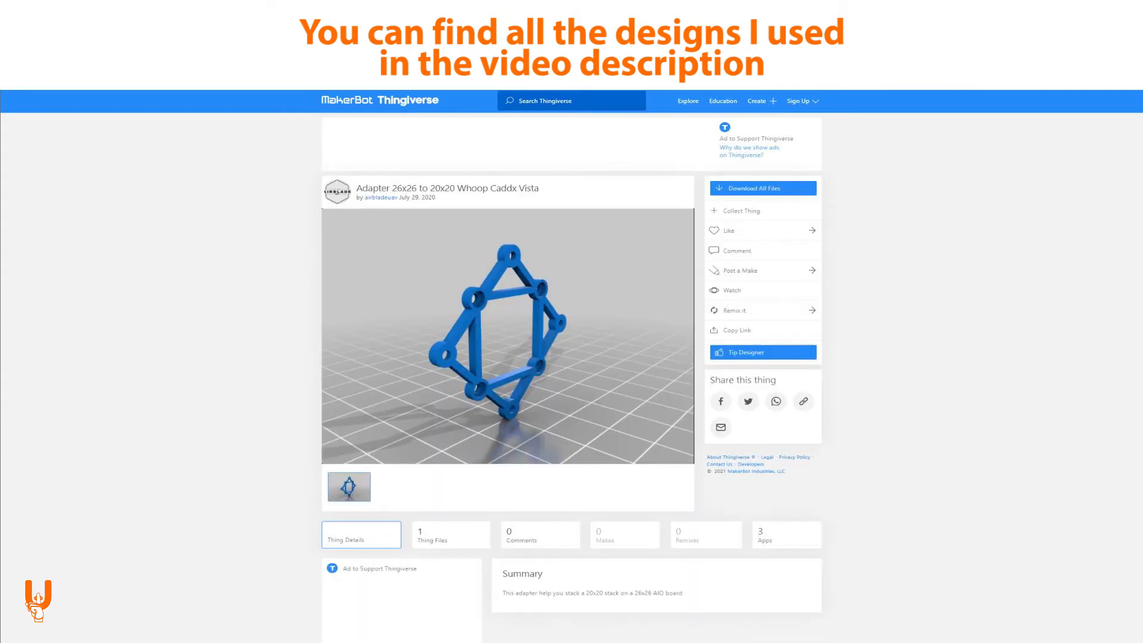
- View the file lists of the Adapter 26x26 to 20x20 Whoop Caddx Vista and the Insta360go horizontal mount
{"action": "left_click", "coordinate": [451, 535]}
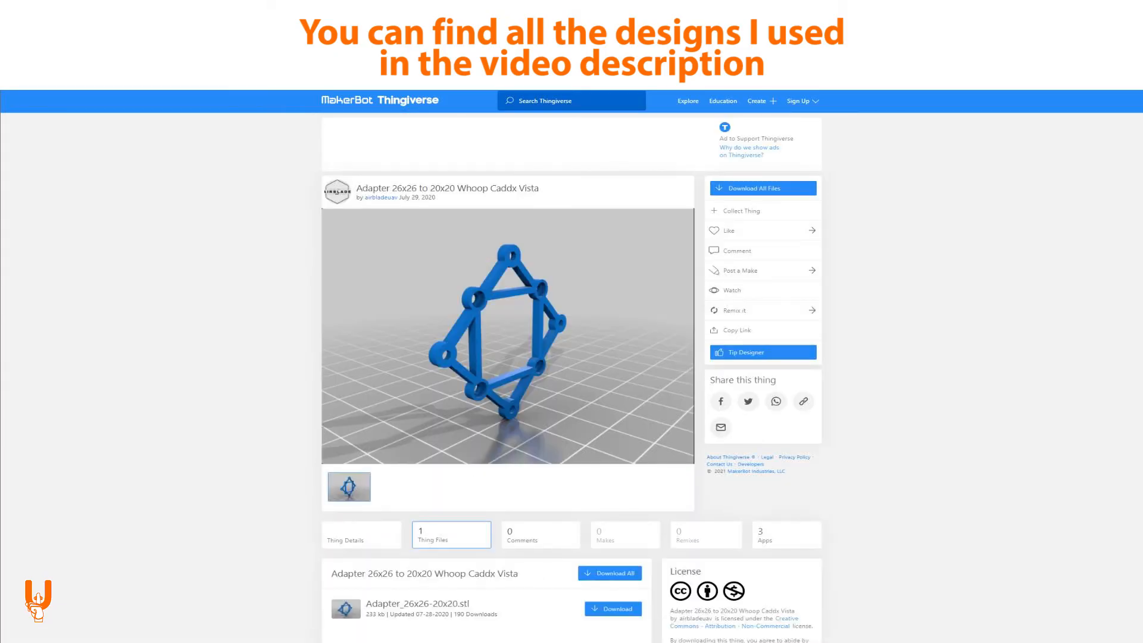
{"action": "scroll", "coordinate": [572, 377], "scroll_direction": "down", "scroll_amount": 1}
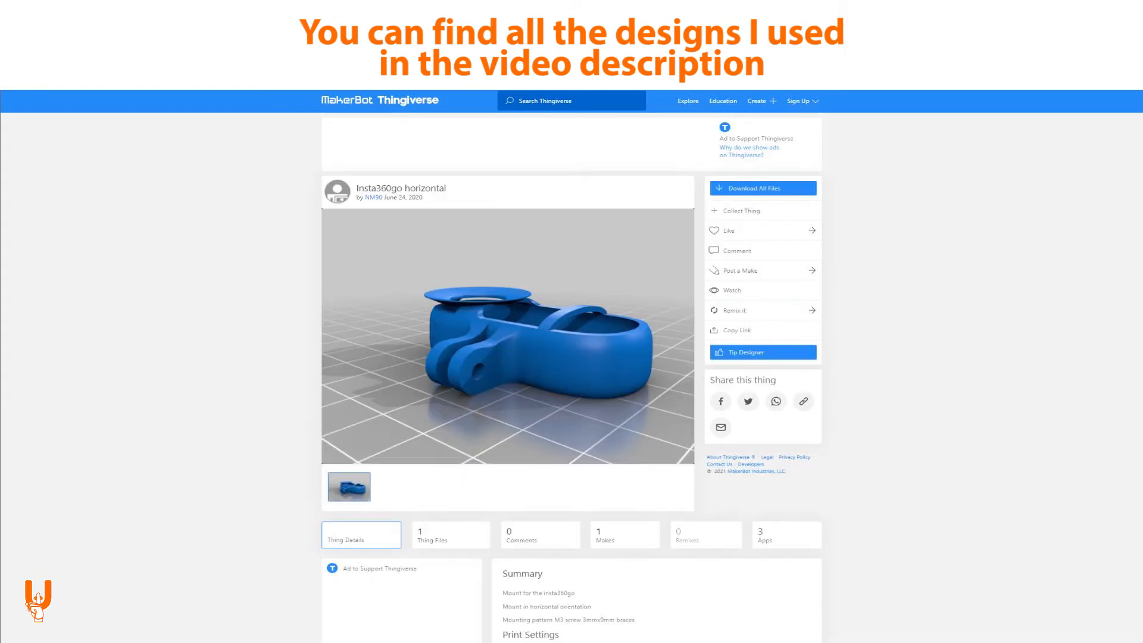
{"action": "left_click", "coordinate": [452, 535]}
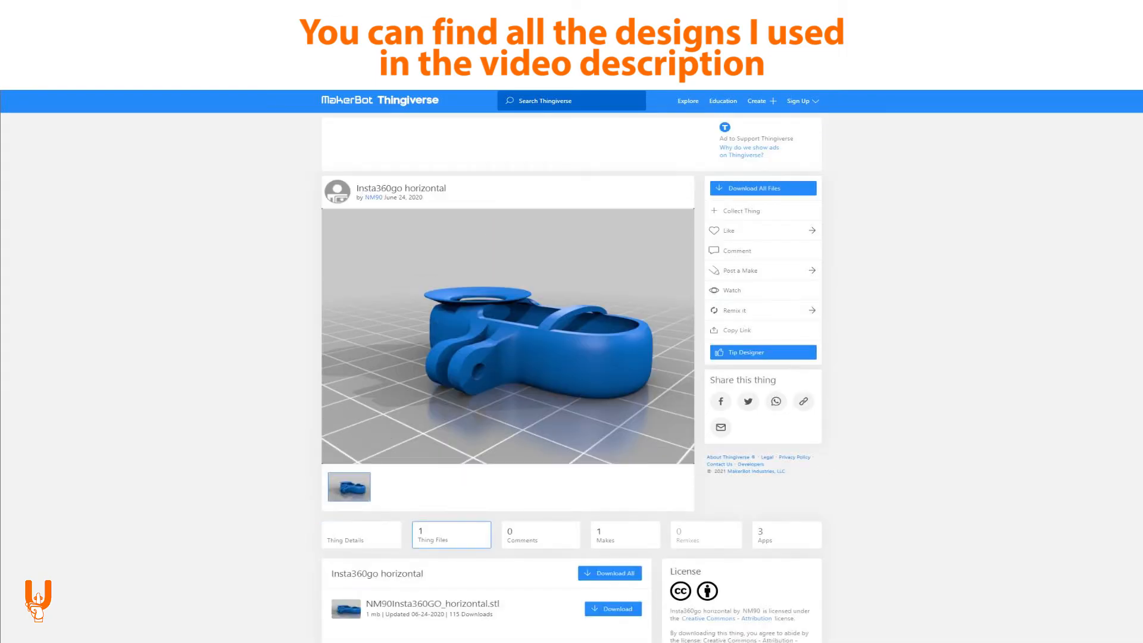
{"action": "scroll", "coordinate": [572, 378], "scroll_direction": "down", "scroll_amount": 1}
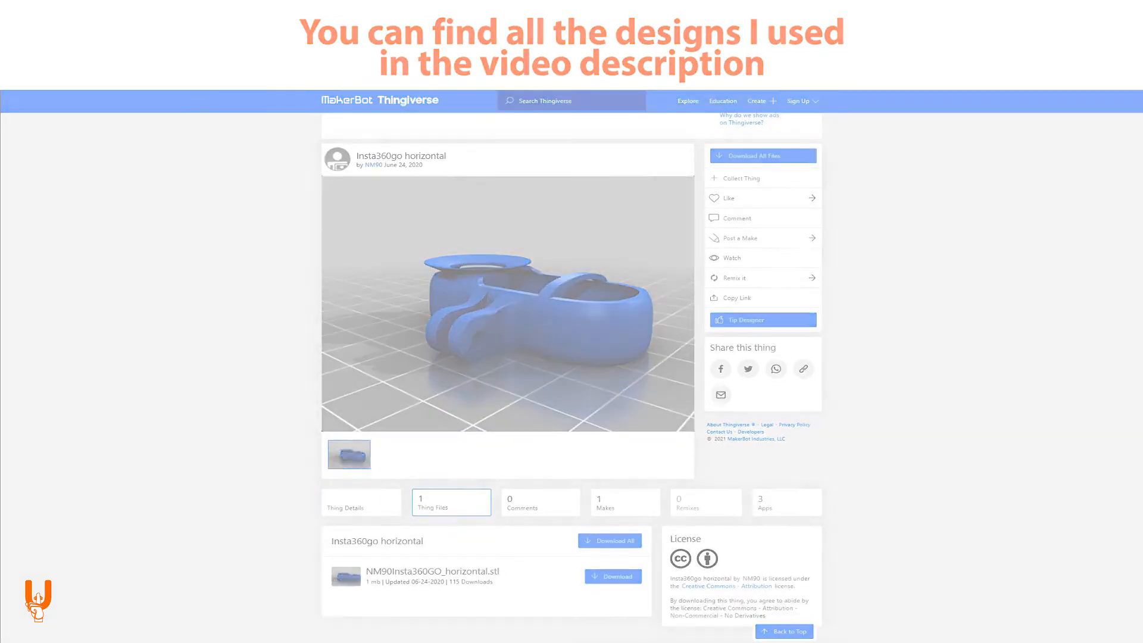